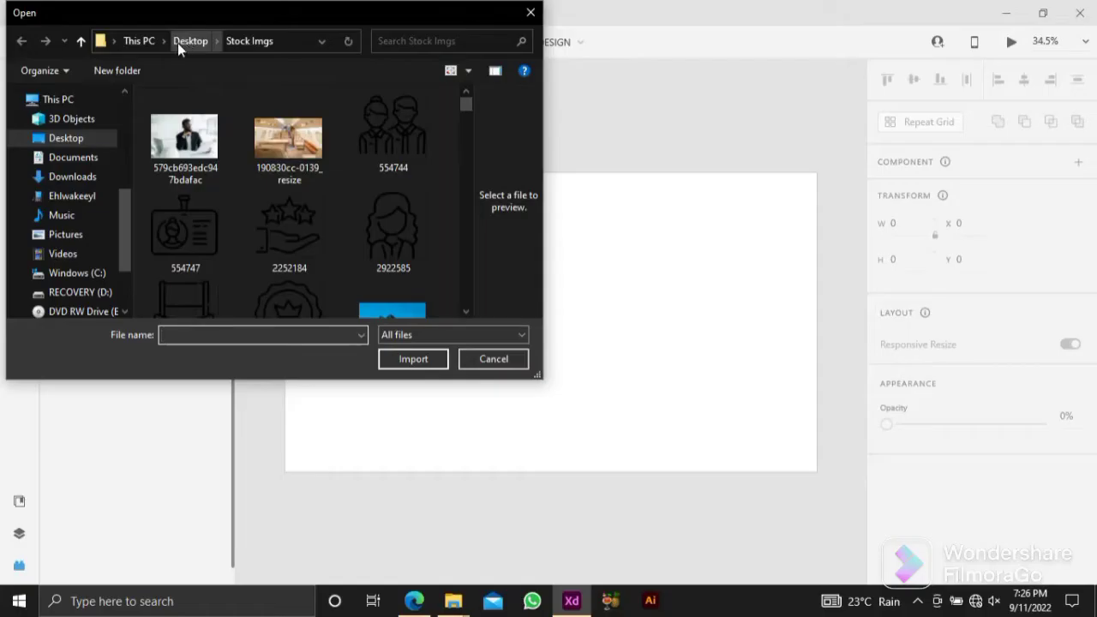
Browse the import dialog to the "fig img" folder inside the desktop's "New folder".
scroll(68, 148, up, 4)
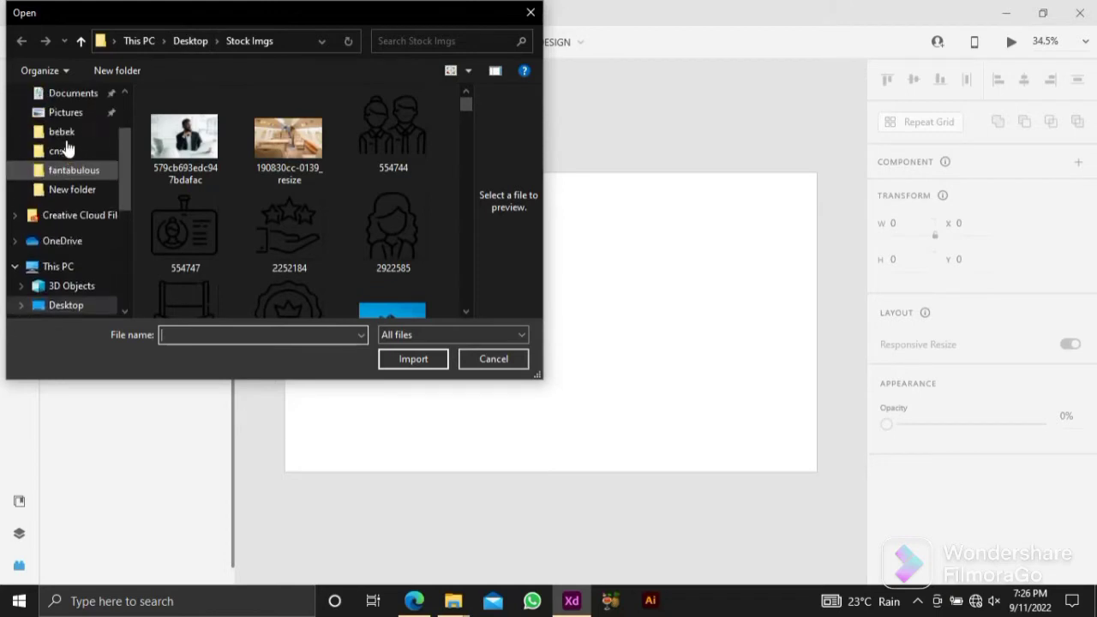
click(72, 189)
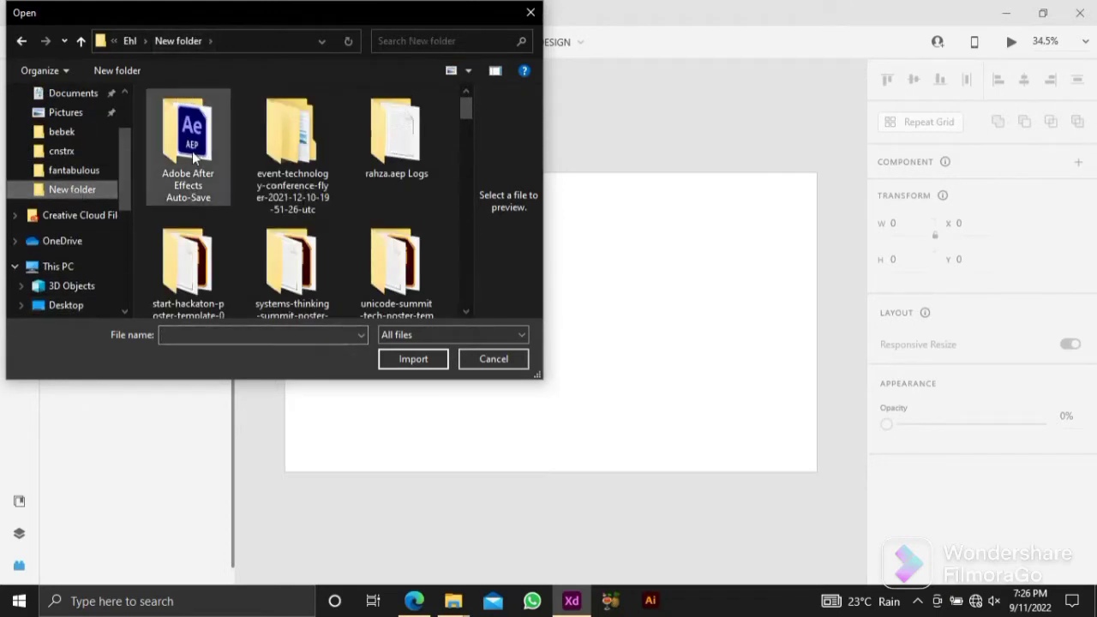
scroll(322, 164, down, 2)
scroll(322, 164, down, 2)
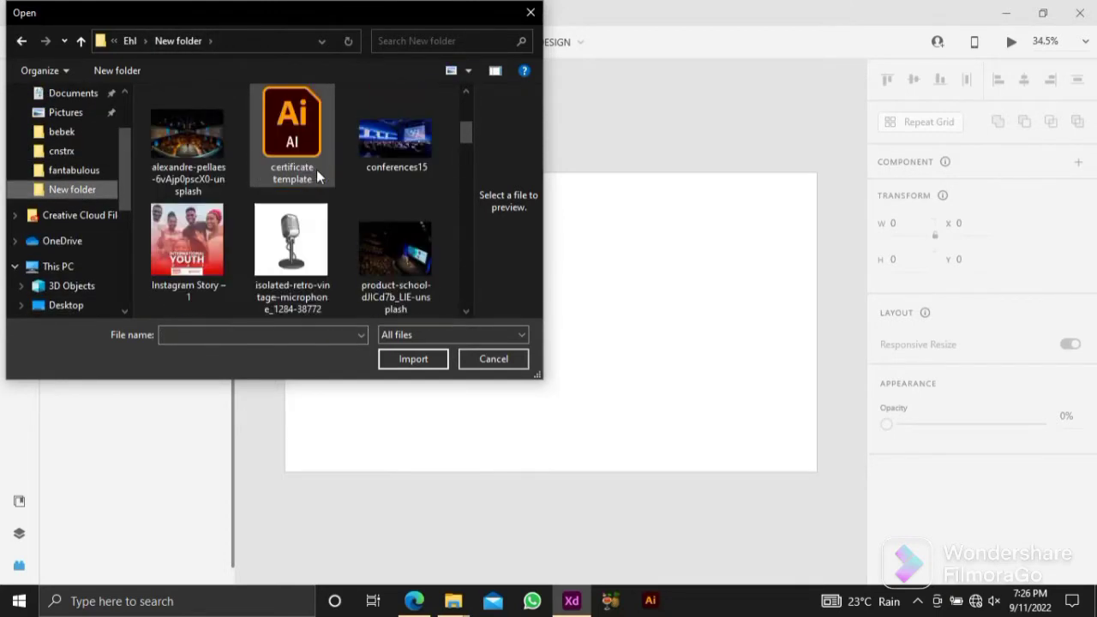
scroll(316, 169, up, 4)
click(130, 42)
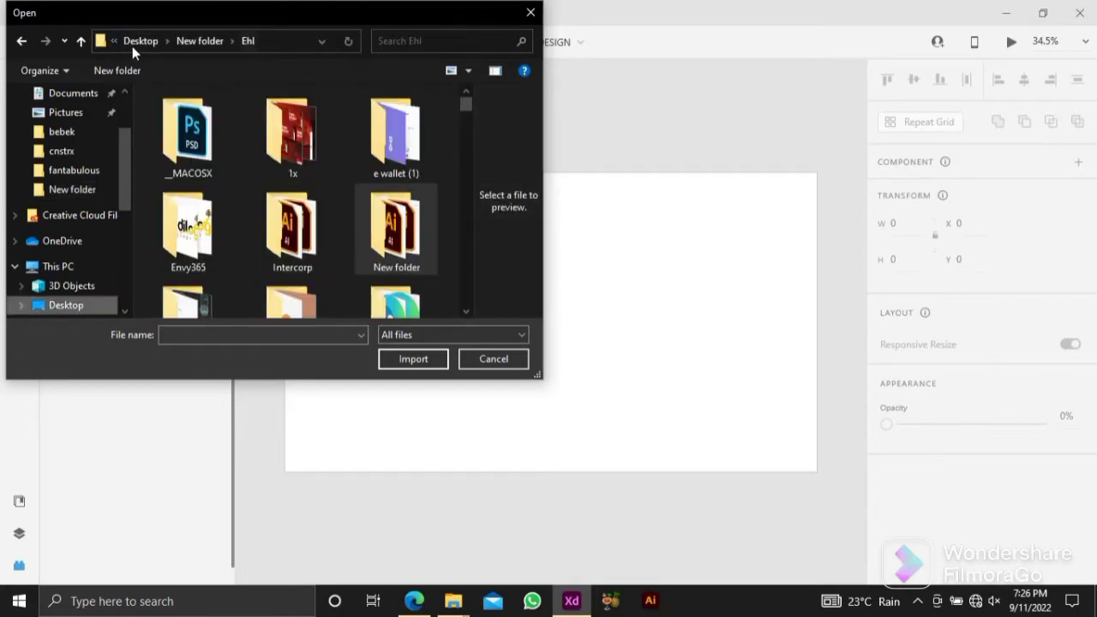
click(204, 41)
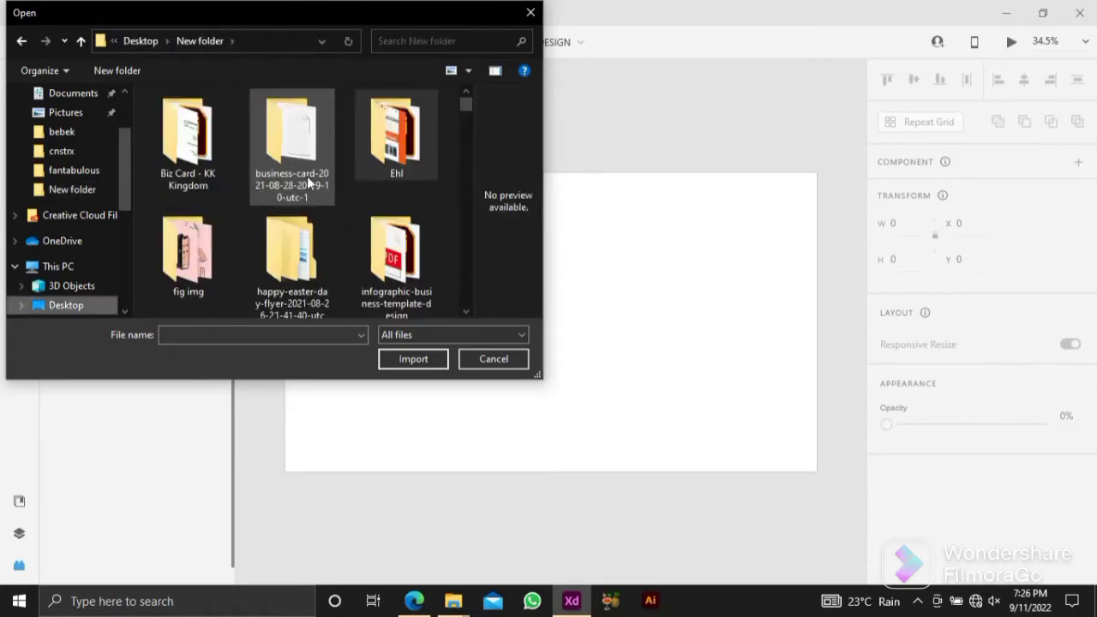
double_click(230, 241)
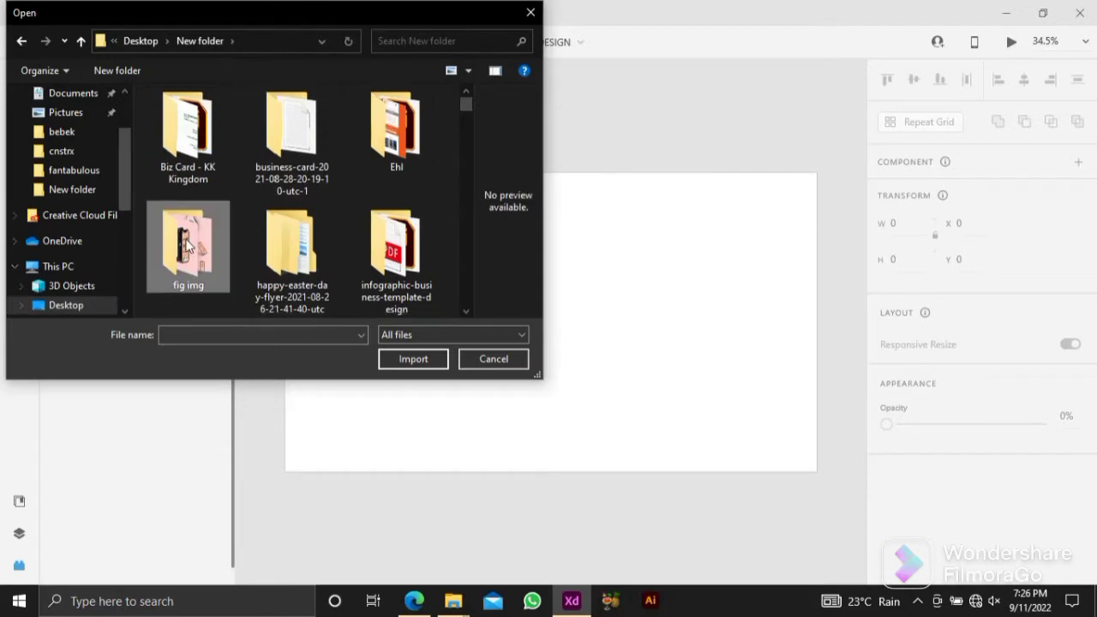
scroll(390, 219, down, 3)
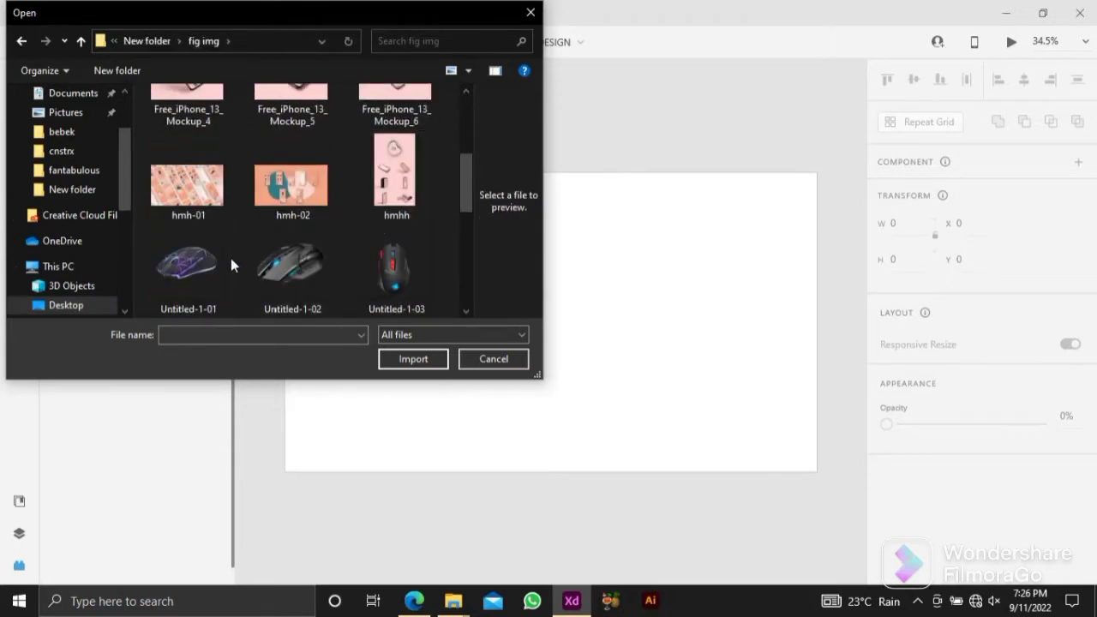
Import the laptop image Untitled-1-10 and the two controller images Untitled-1-12 and Untitled-1-14 together.
scroll(351, 270, down, 1)
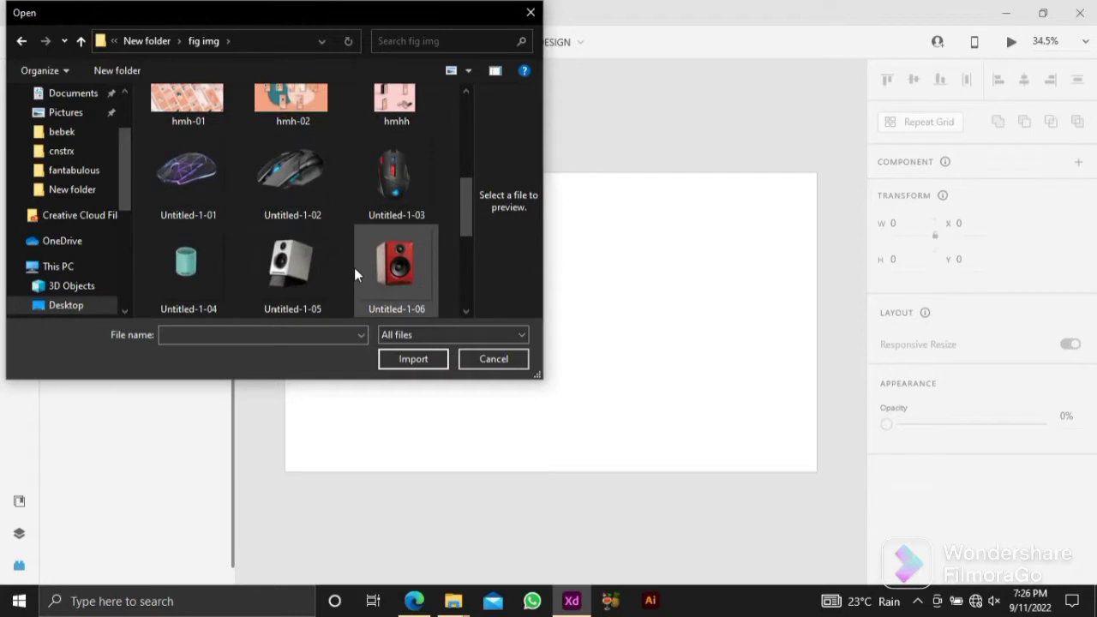
click(288, 181)
scroll(302, 216, down, 3)
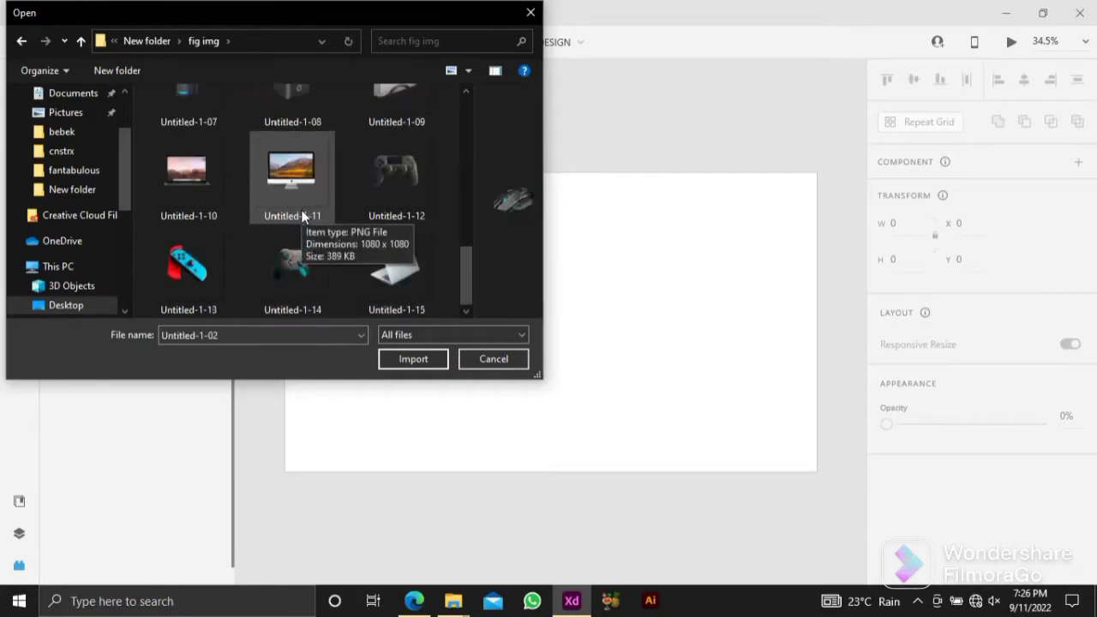
click(187, 171)
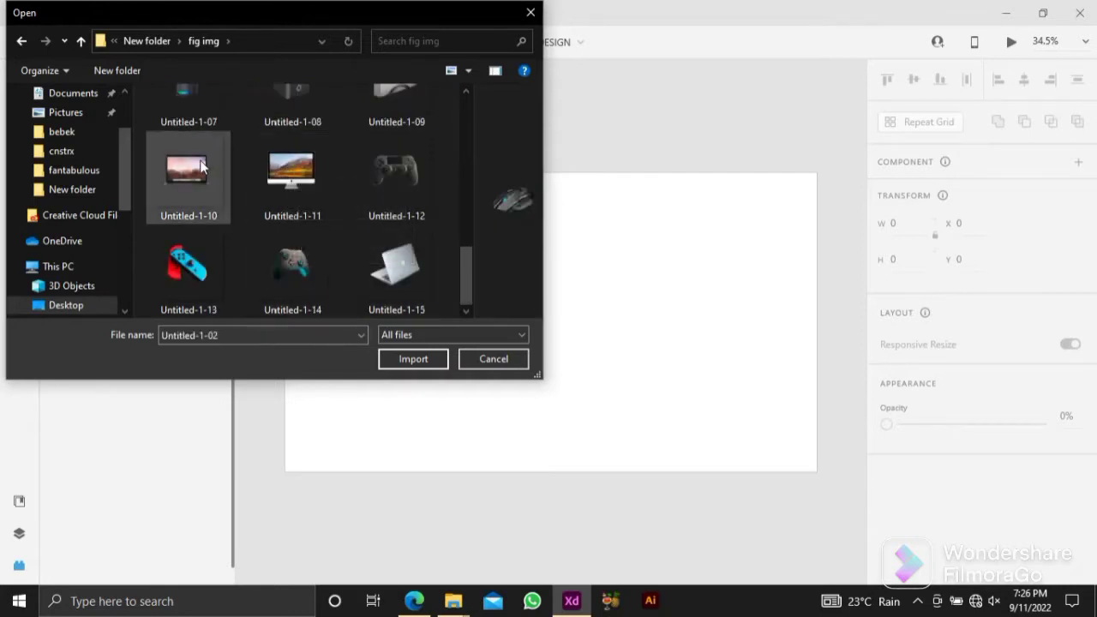
ctrl+click(395, 261)
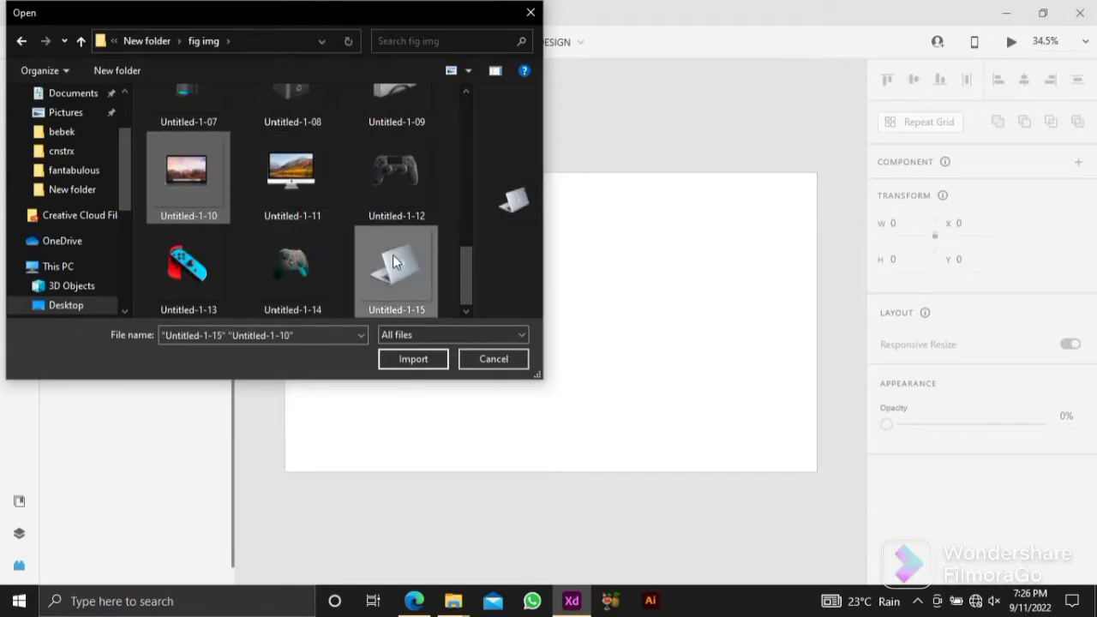
ctrl+click(394, 261)
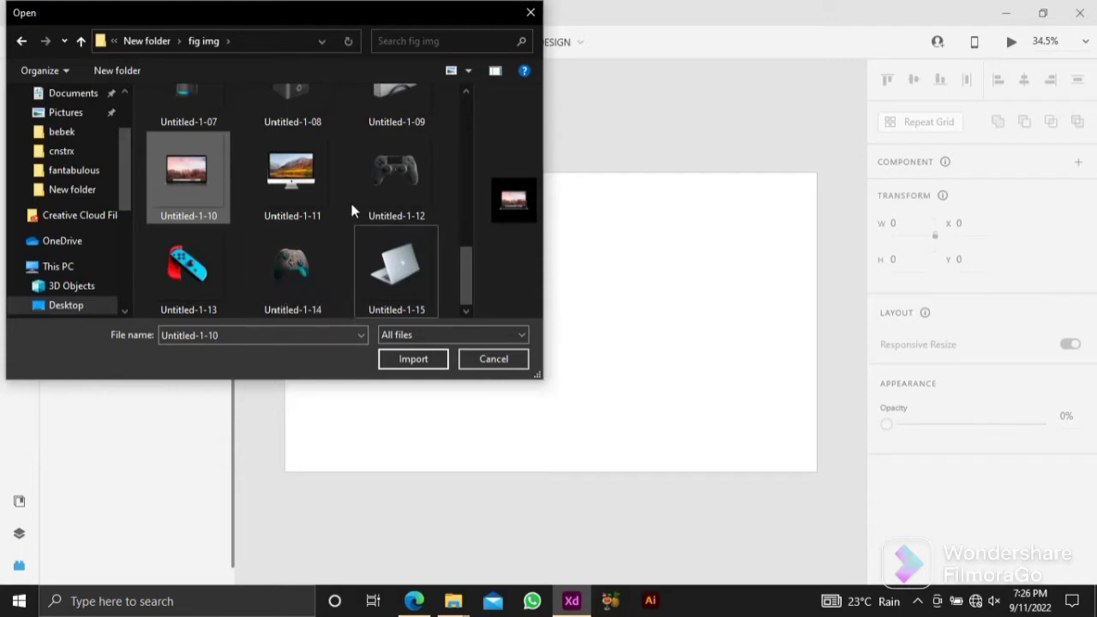
ctrl+click(285, 254)
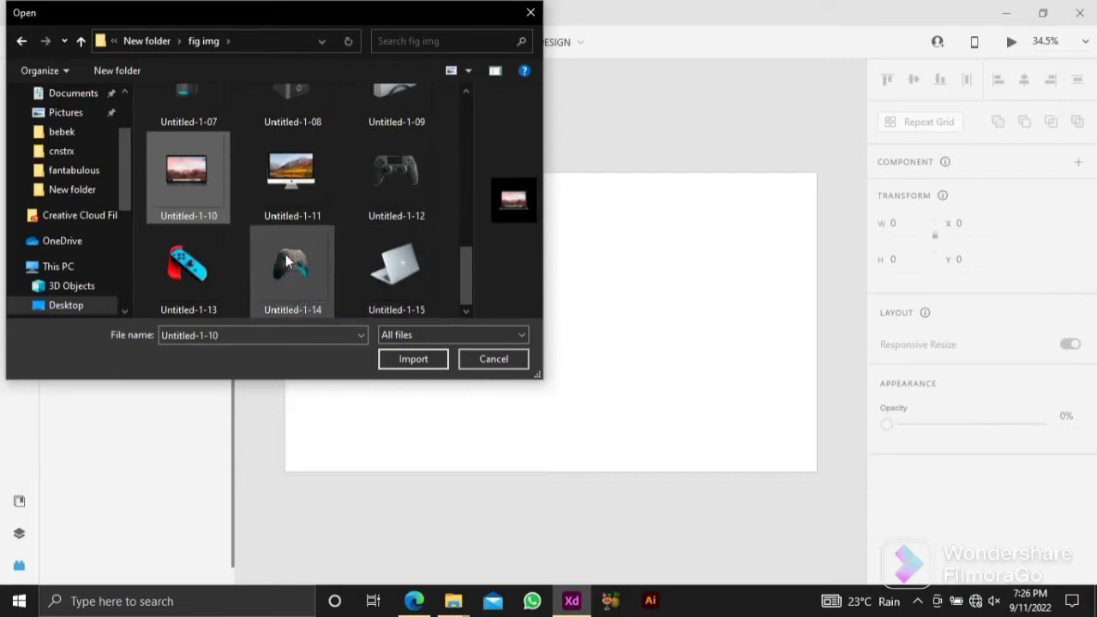
scroll(206, 257, up, 1)
scroll(231, 265, up, 1)
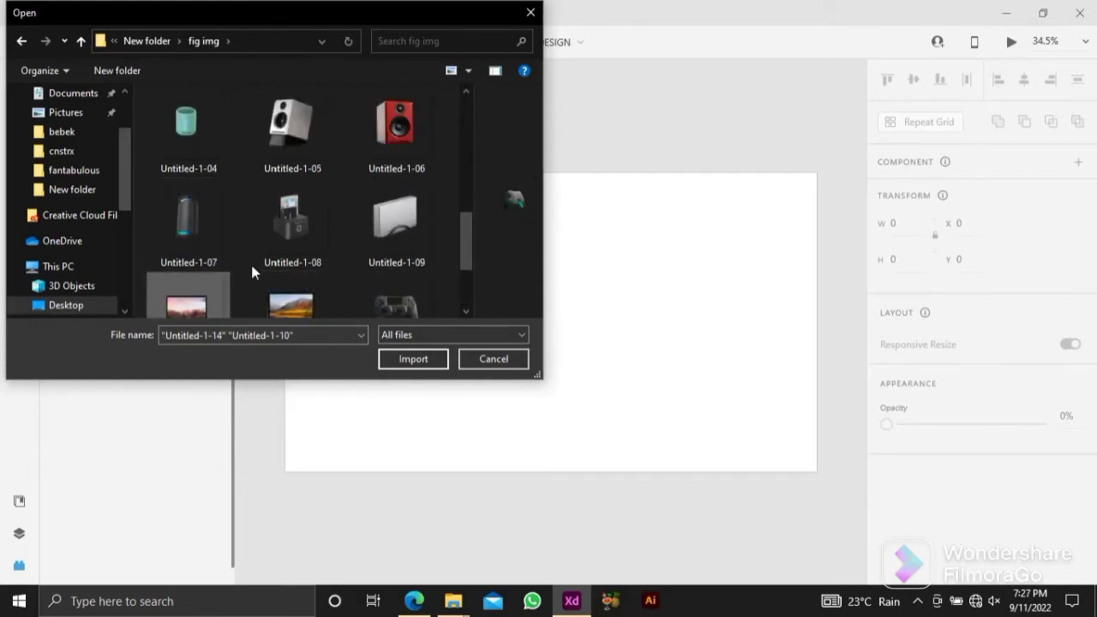
scroll(351, 295, down, 3)
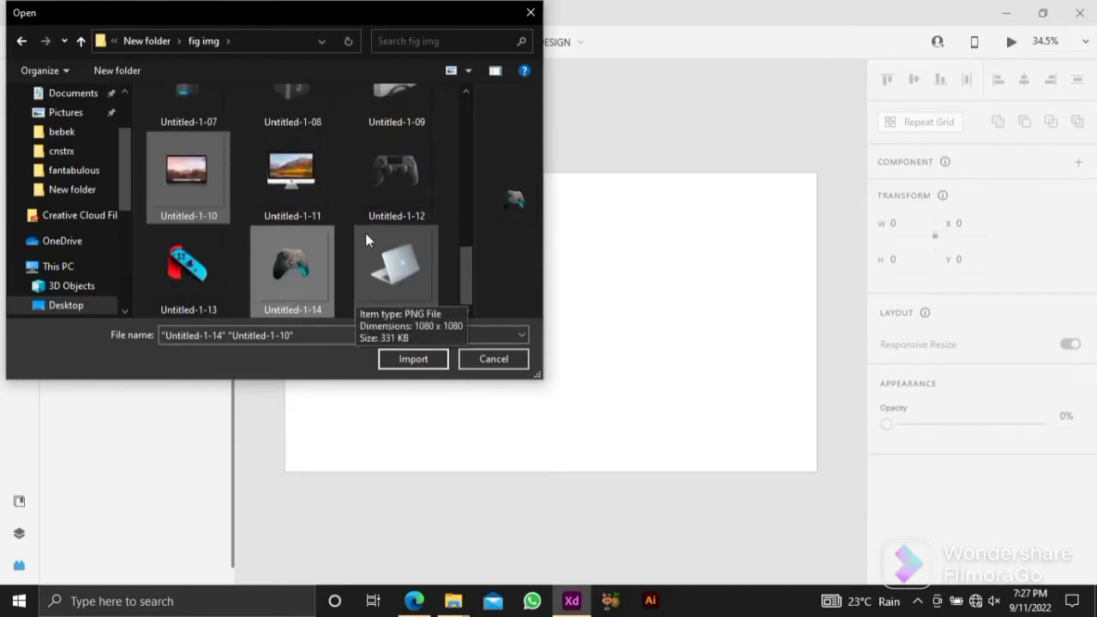
ctrl+click(395, 184)
scroll(395, 185, up, 1)
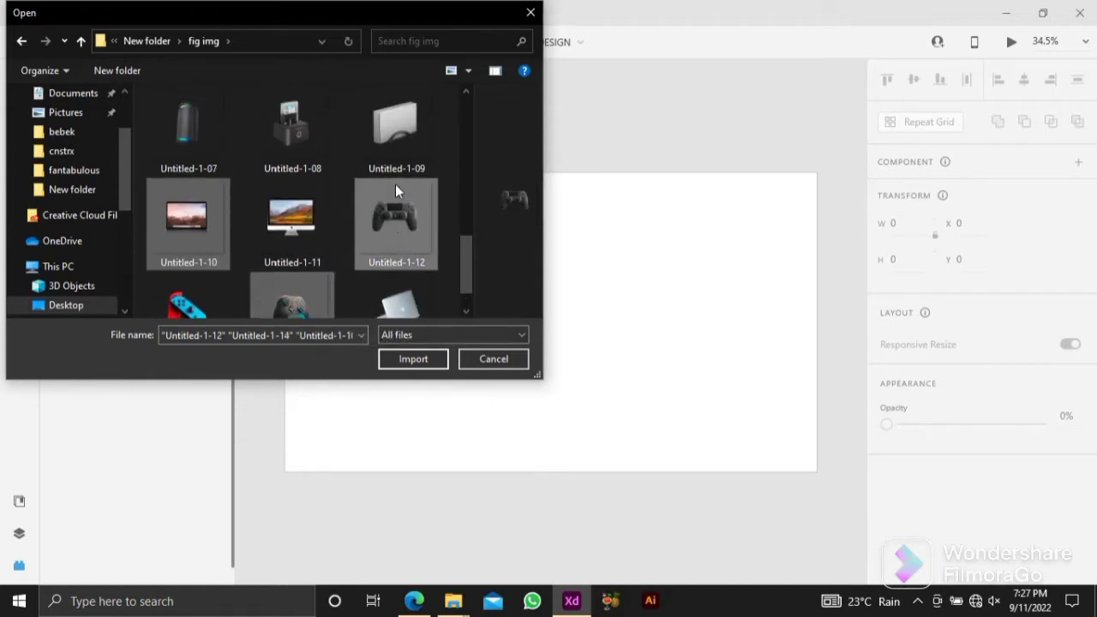
click(423, 358)
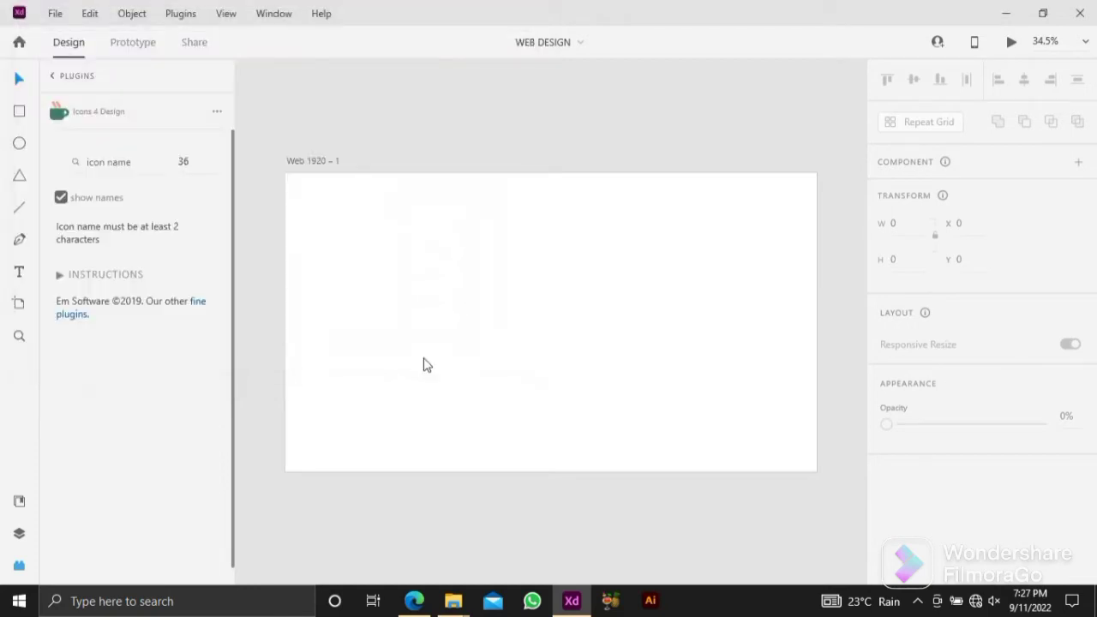
Move the three imported images together onto the empty pasteboard above the Web 1920 – 1 artboard.
scroll(482, 350, down, 5)
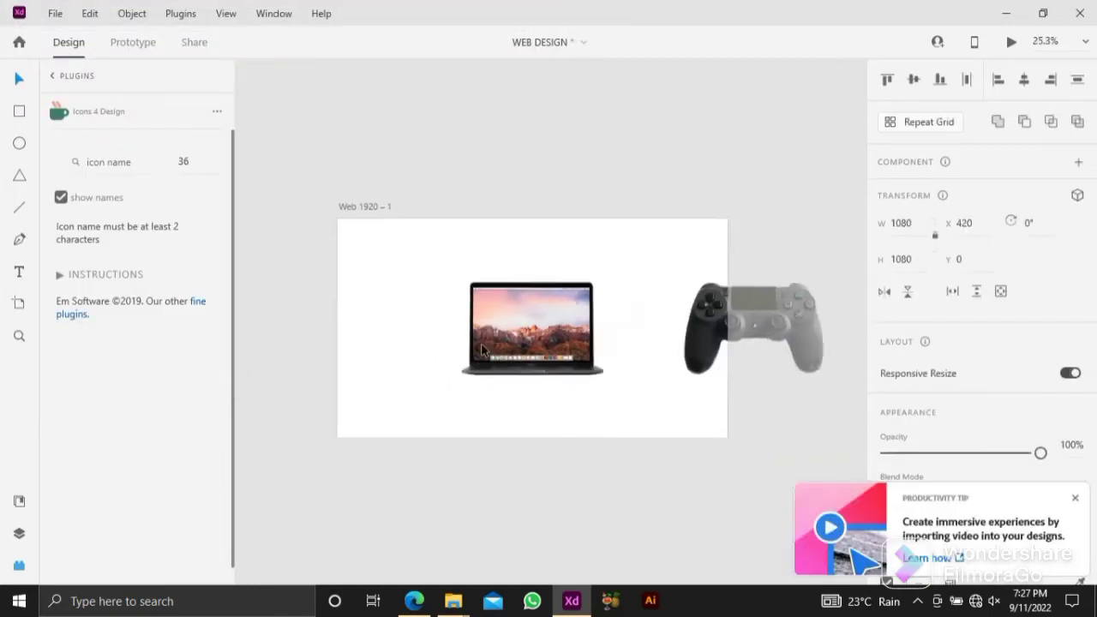
scroll(482, 349, down, 1)
drag(482, 350, 430, 182)
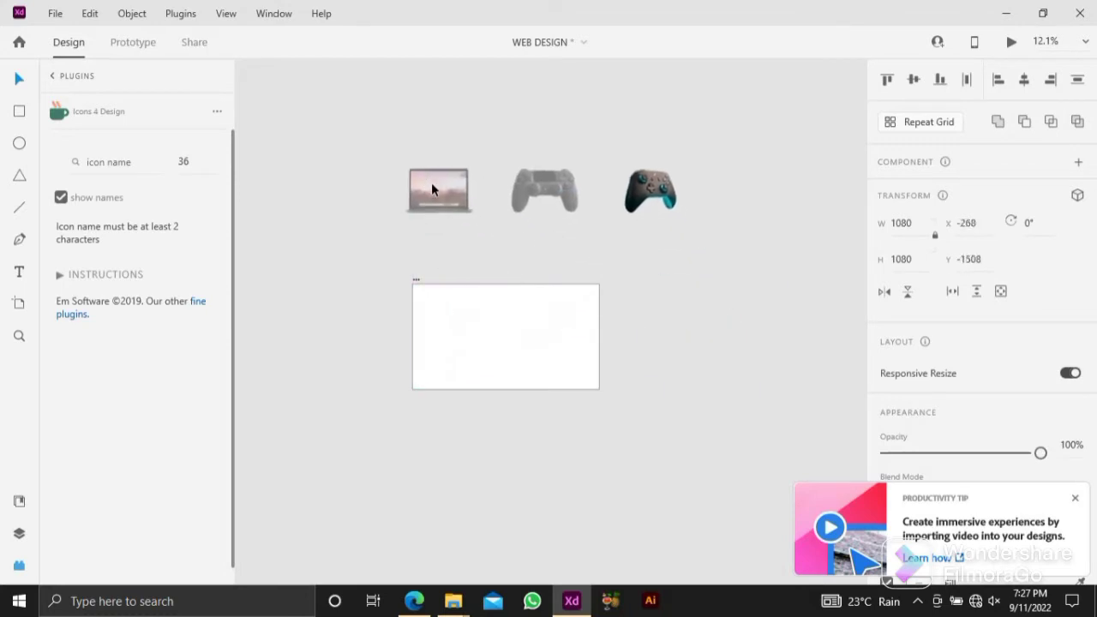
click(498, 271)
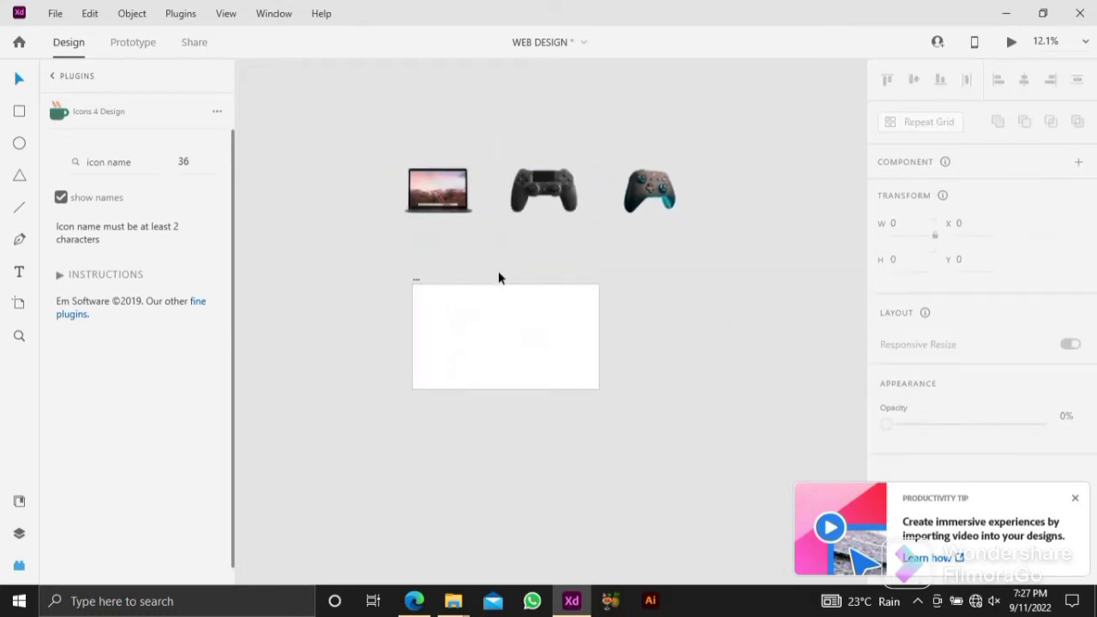
Draw a full-height rectangle covering roughly the right half of the Web 1920 – 1 artboard.
scroll(493, 287, up, 1)
scroll(493, 296, up, 3)
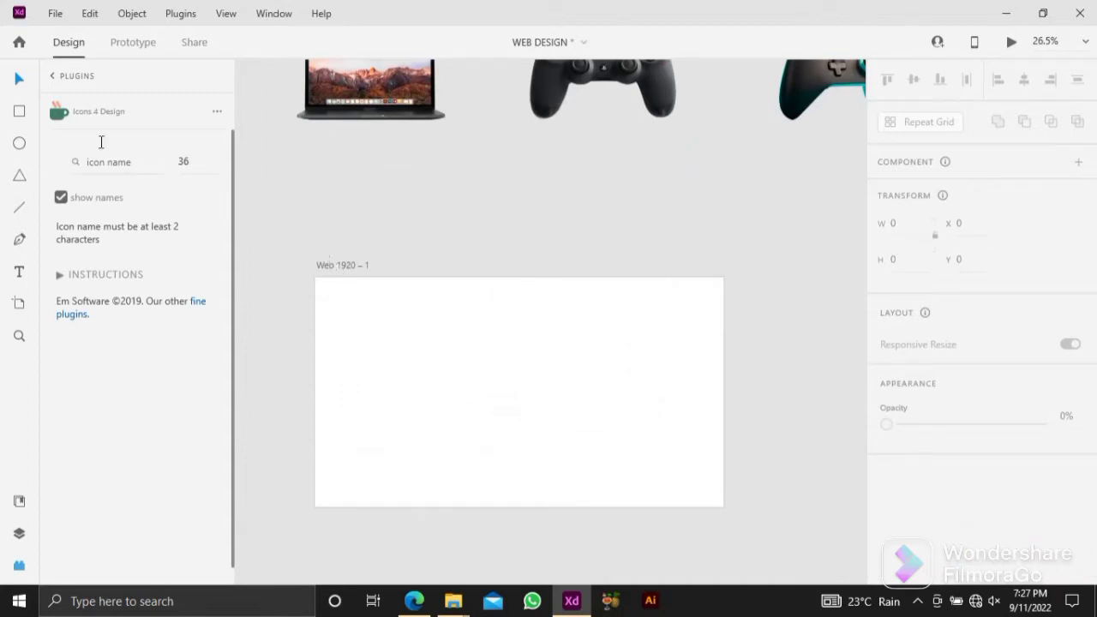
click(18, 111)
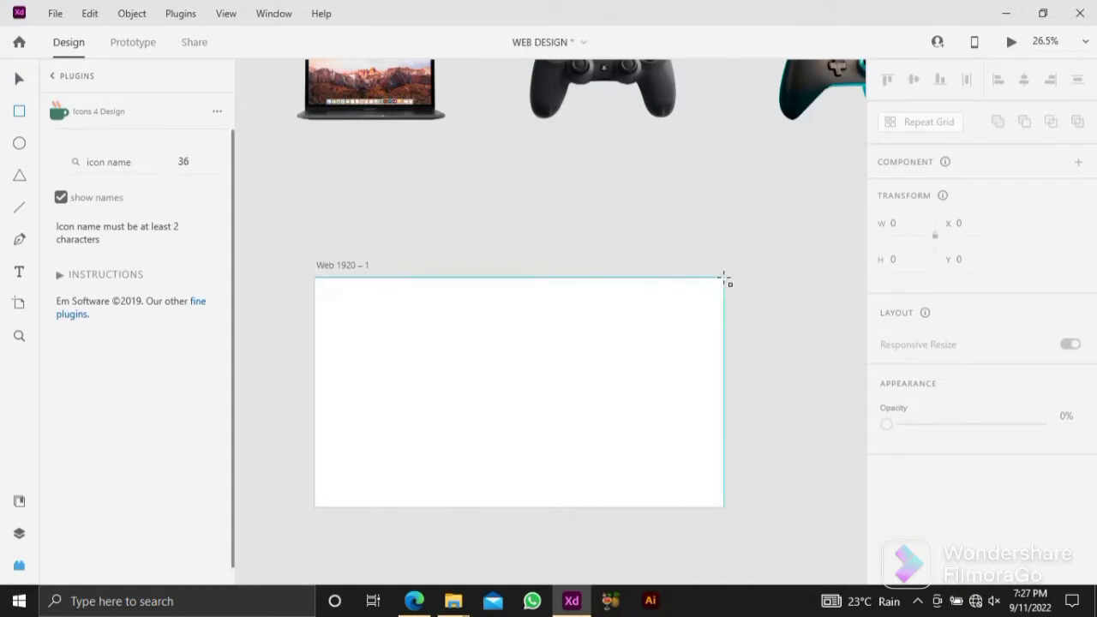
mouse_move(723, 278)
mouse_down()
mouse_move(538, 506)
mouse_move(506, 509)
mouse_move(524, 508)
mouse_up()
Remove the rectangle's border and fill it with a near-black solid color.
scroll(900, 454, down, 5)
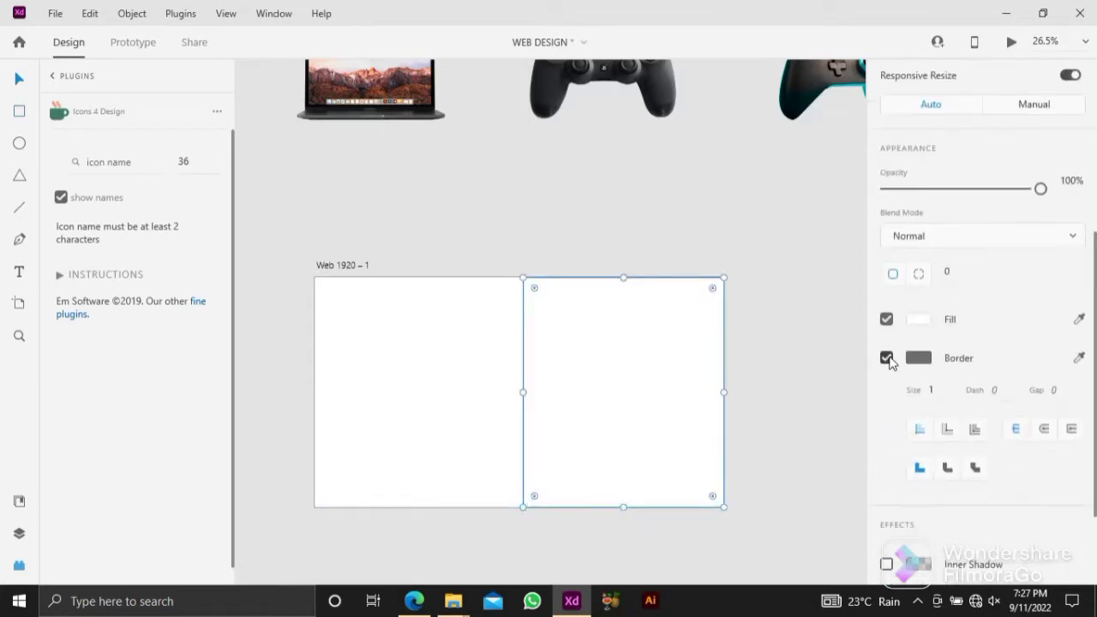
click(888, 358)
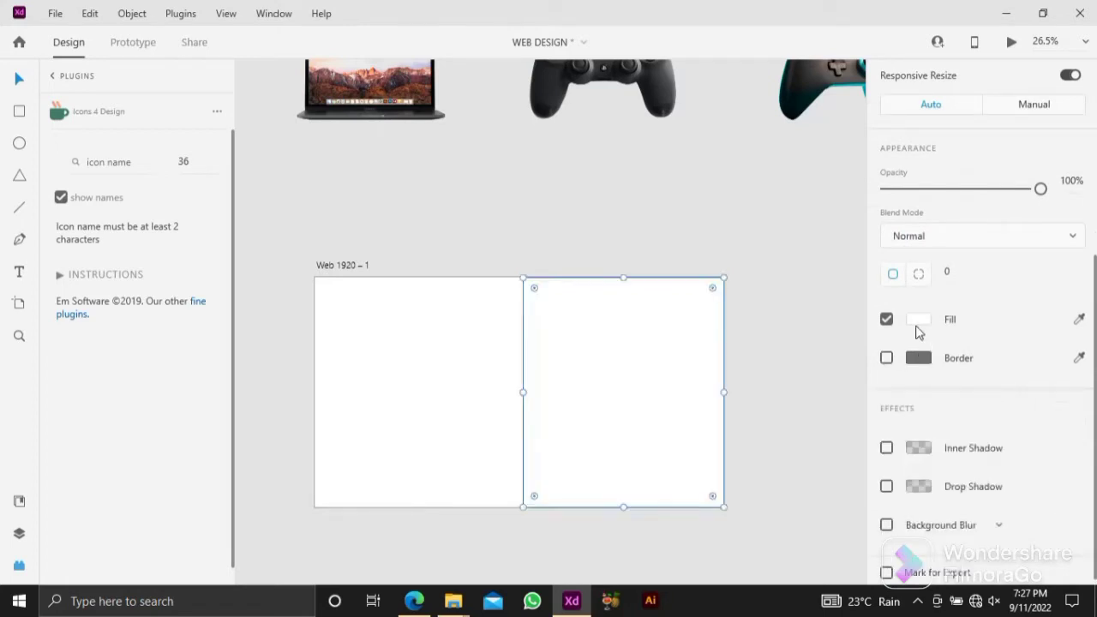
click(916, 326)
click(913, 324)
click(928, 325)
click(677, 358)
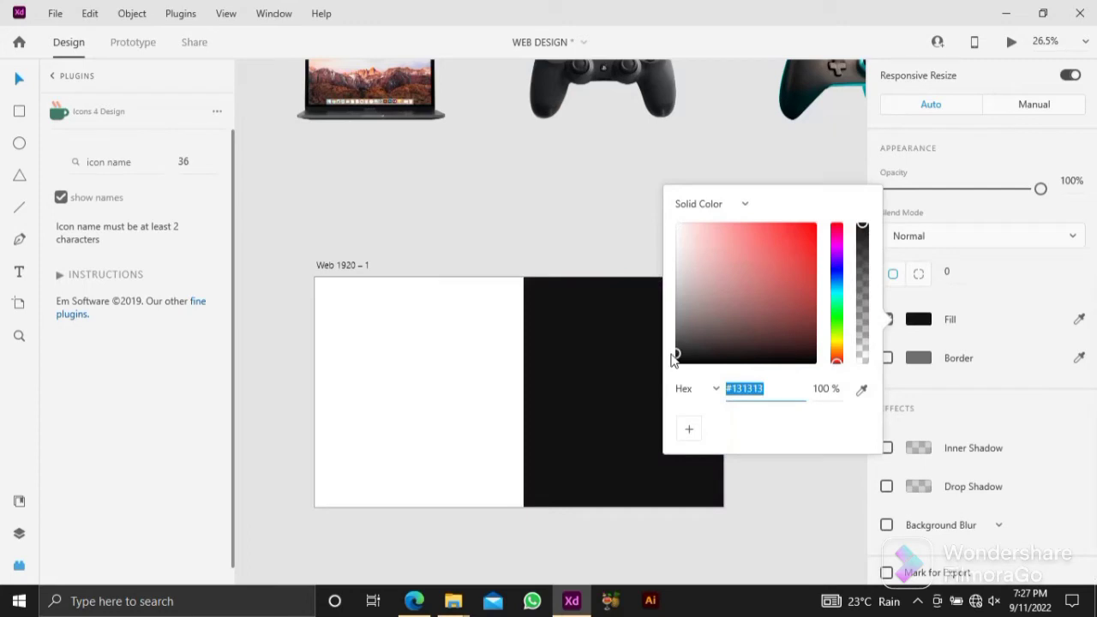
mouse_move(671, 354)
mouse_down()
mouse_move(665, 347)
mouse_move(665, 363)
mouse_up()
click(467, 261)
click(467, 262)
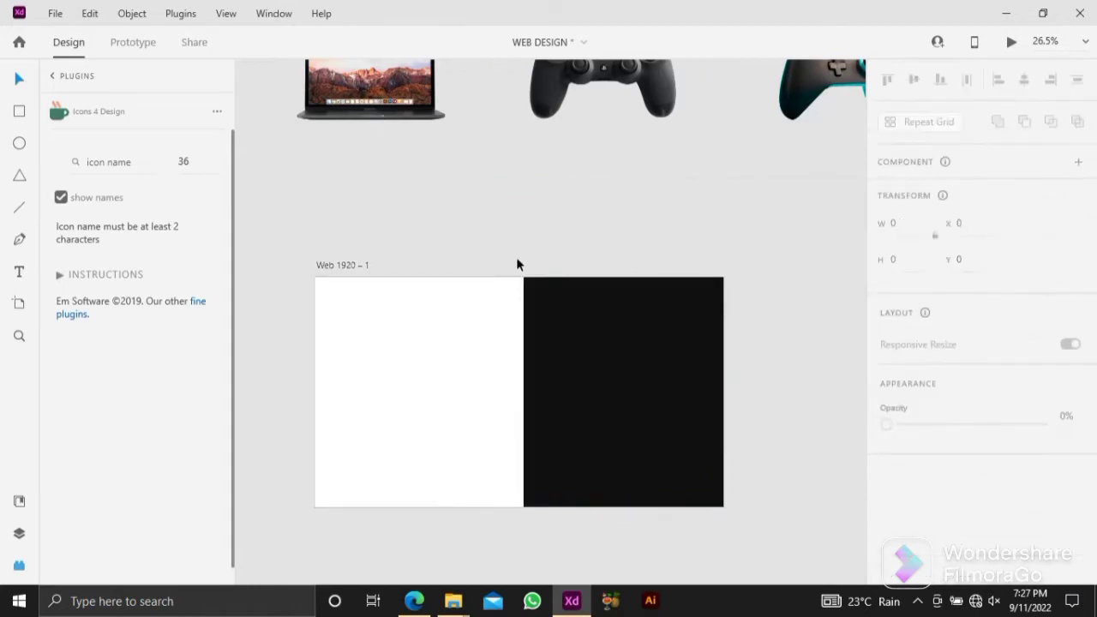
Scale the laptop image down to about 516 × 516 and place it on the black rectangle.
drag(517, 265, 406, 290)
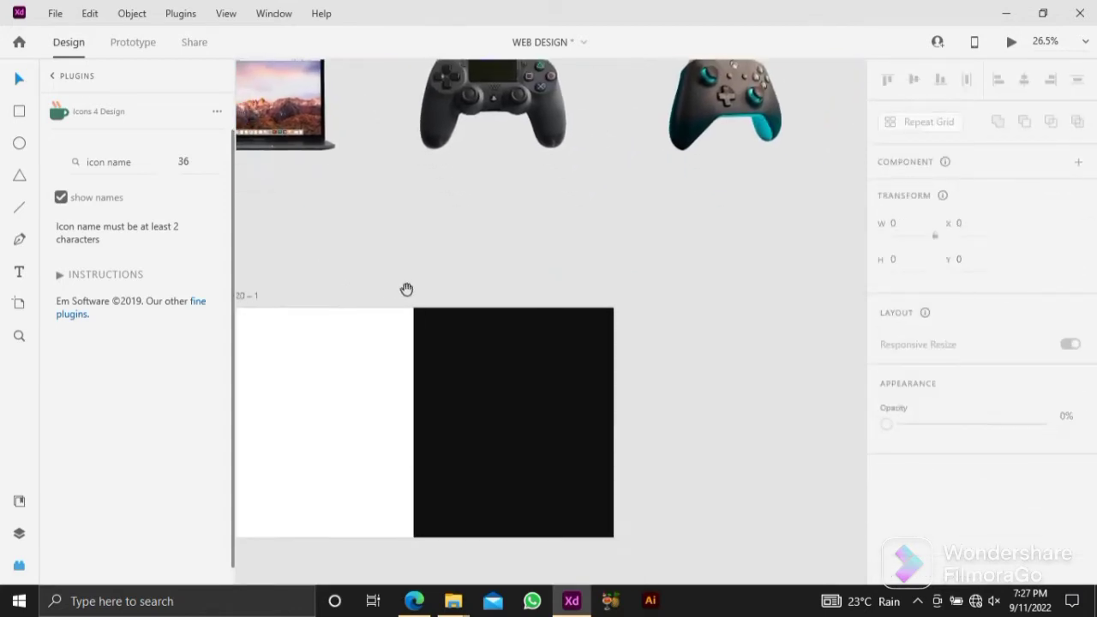
drag(289, 129, 556, 224)
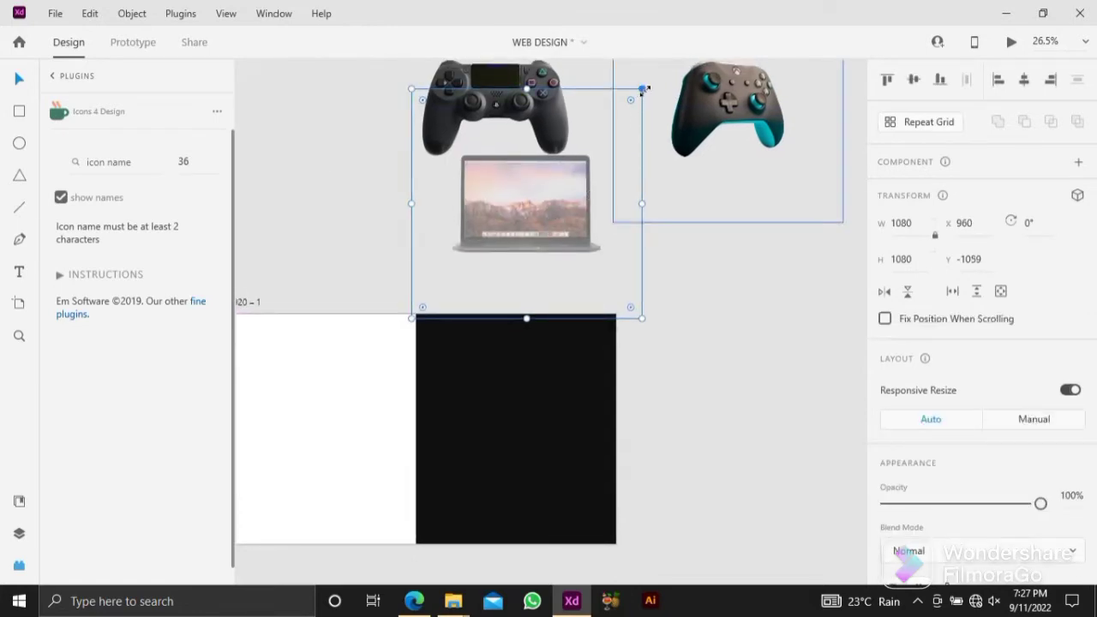
drag(641, 88, 608, 146)
drag(524, 206, 531, 414)
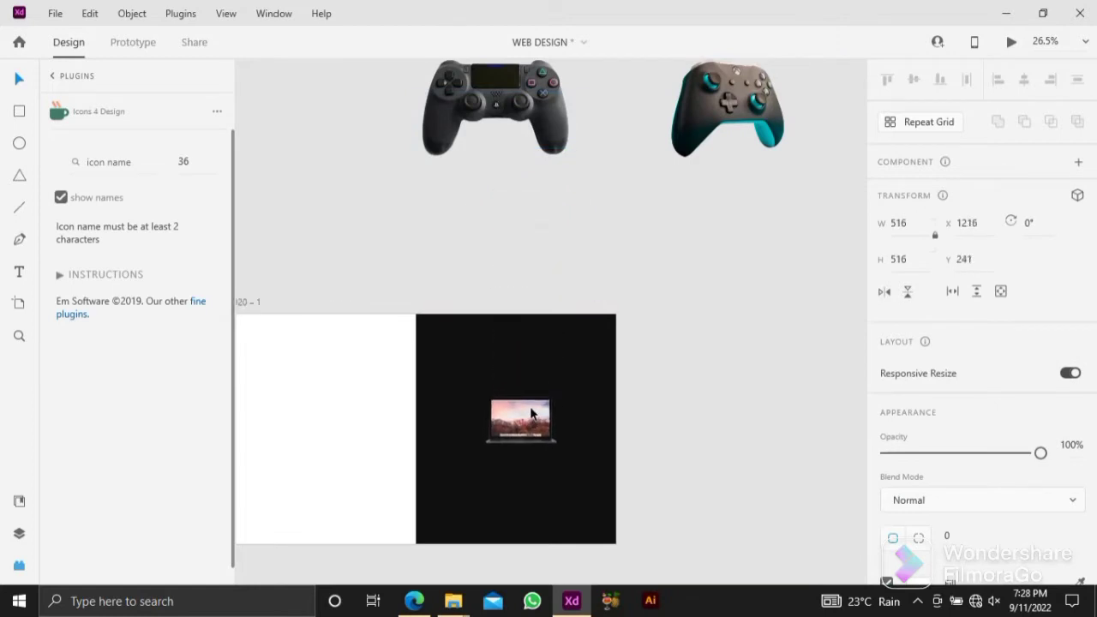
Reposition the laptop image near the center of the black rectangle, at about X 1192, Y 272.
scroll(530, 414, up, 4)
scroll(525, 421, down, 1)
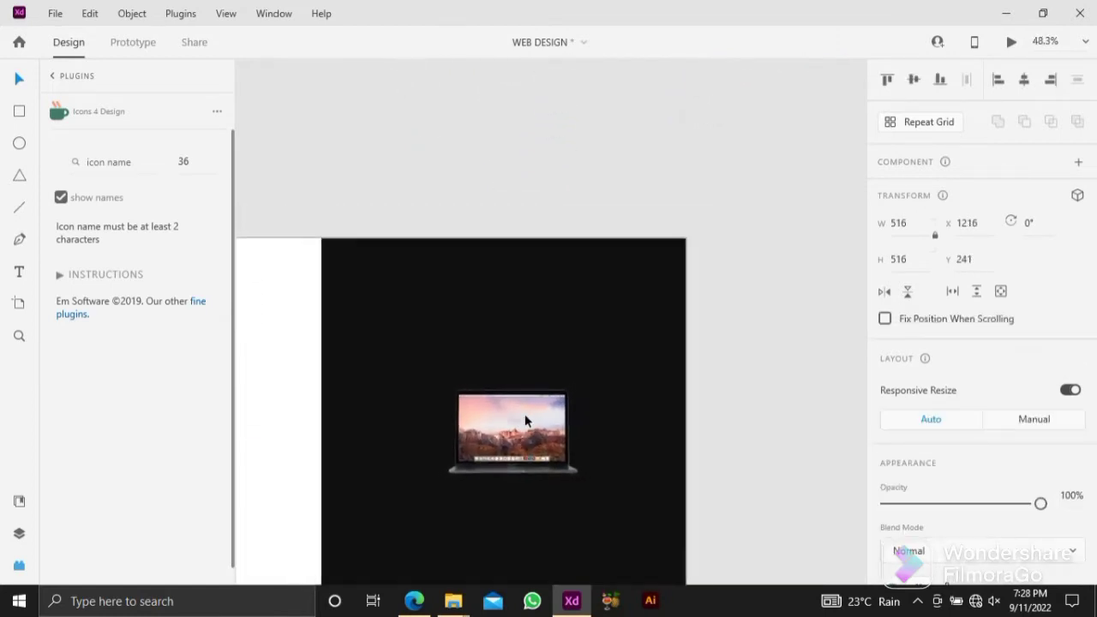
scroll(525, 415, down, 1)
drag(525, 414, 536, 299)
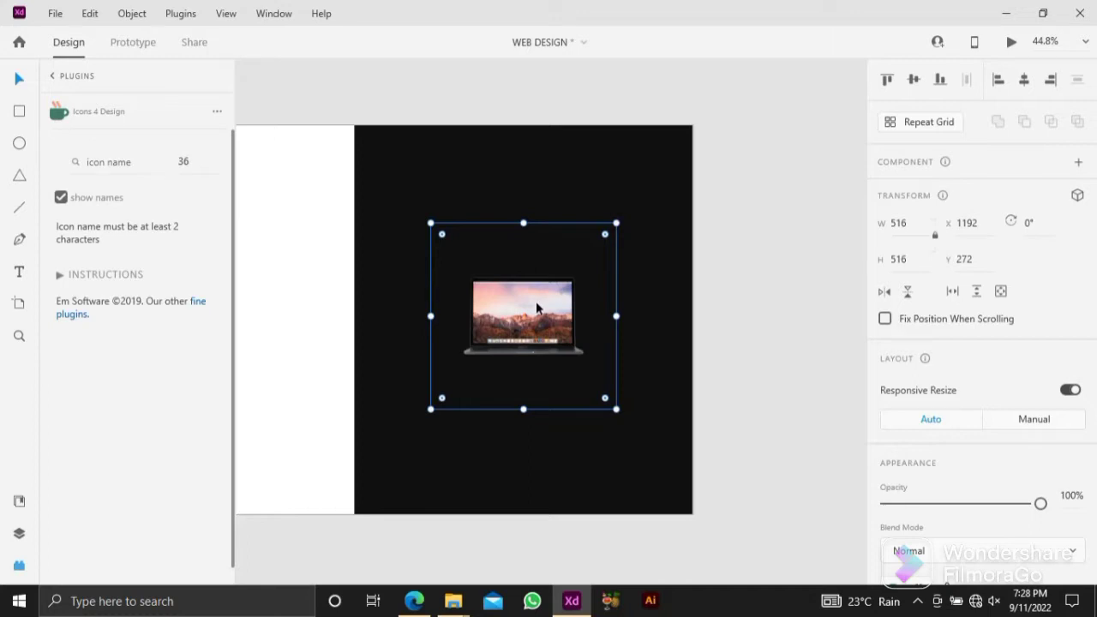
click(750, 298)
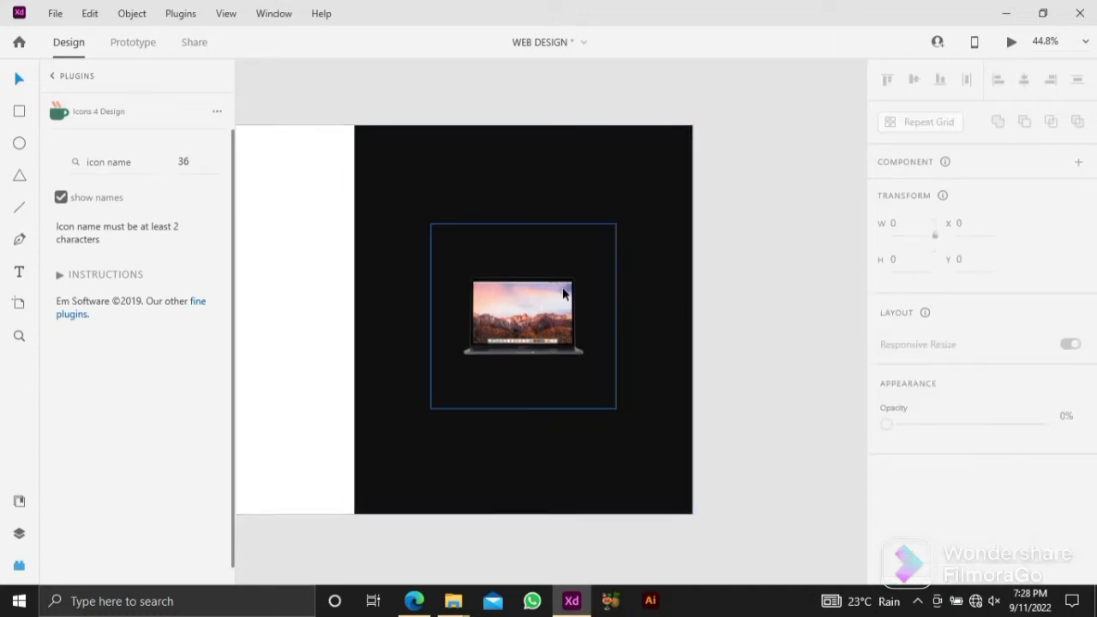
Draw a circle about 260 × 260 centered over the laptop image.
click(19, 144)
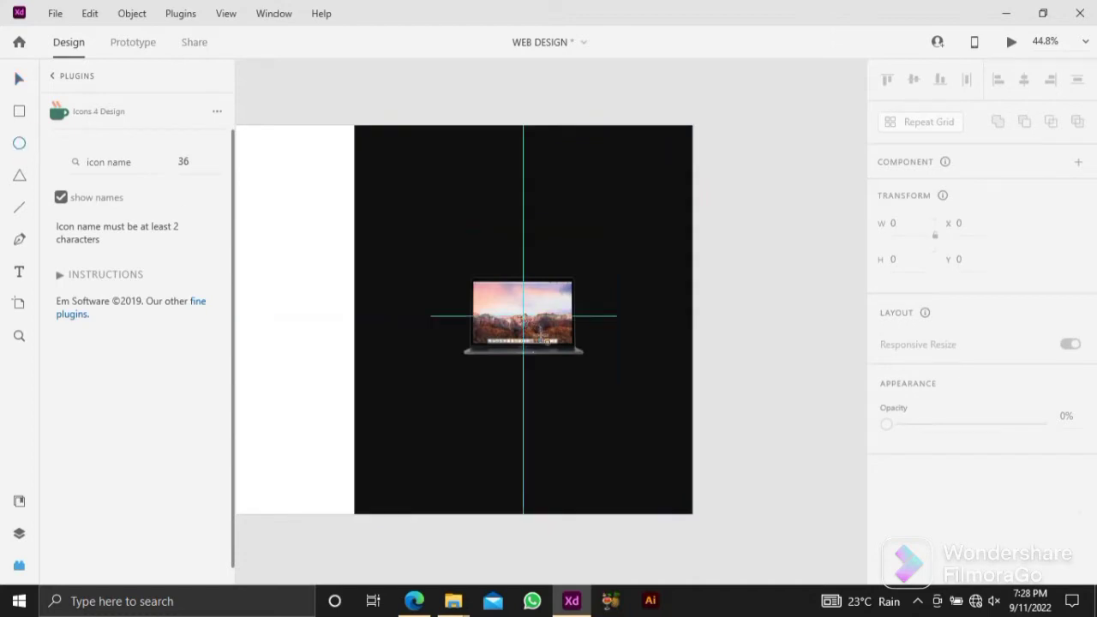
drag(523, 317, 571, 365)
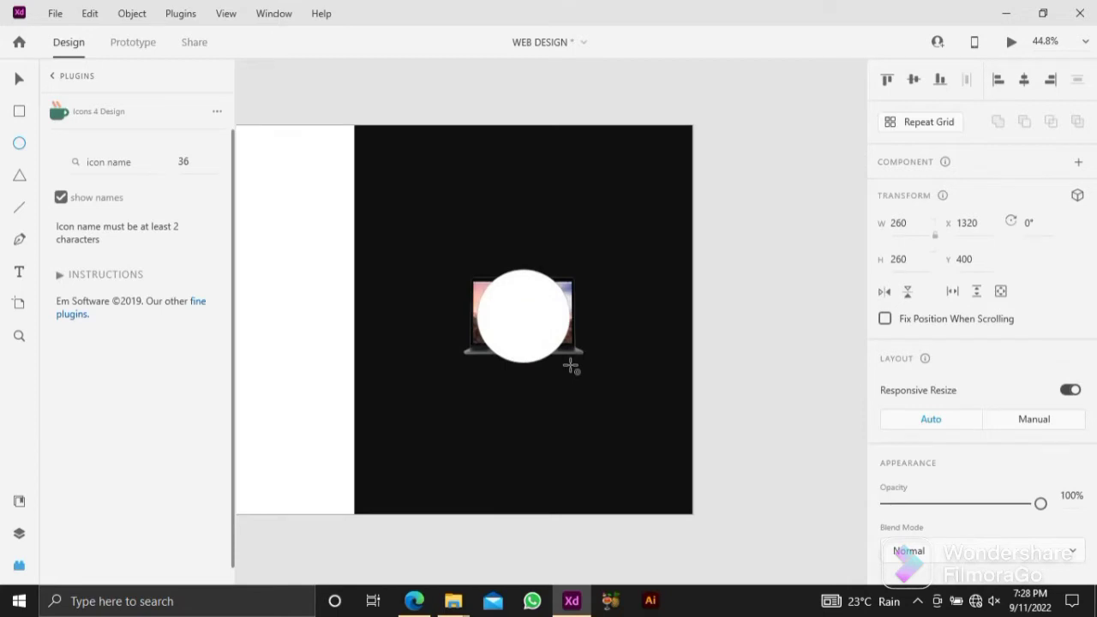
drag(571, 366, 571, 366)
key(v)
scroll(942, 257, down, 5)
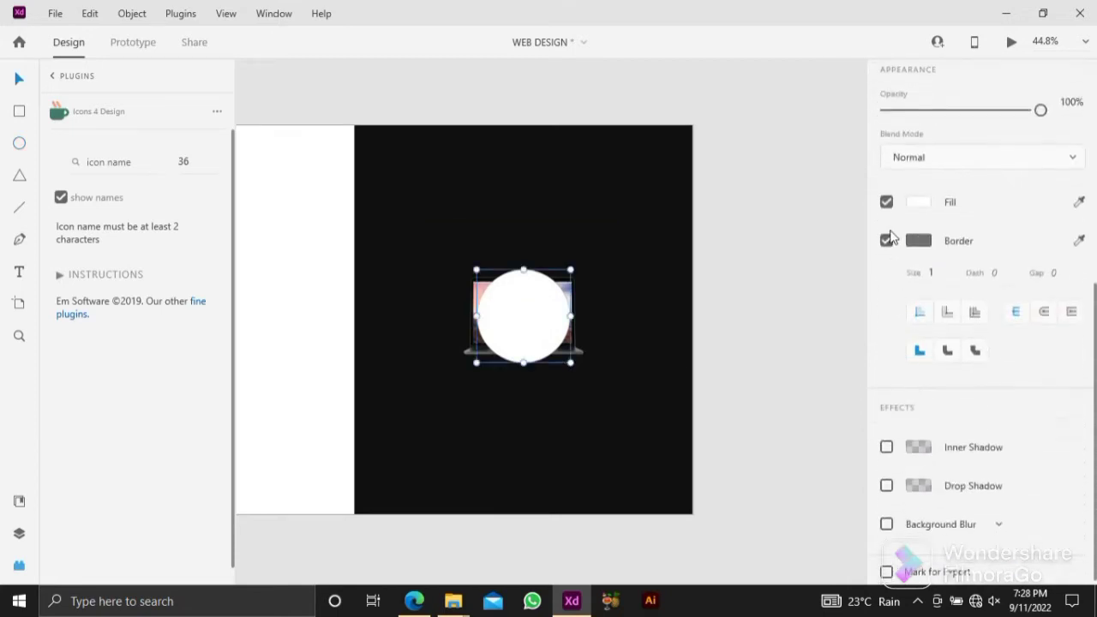
Replace the circle's fill with a white border of size 2 and place the laptop image in front of the circle.
click(885, 201)
click(917, 241)
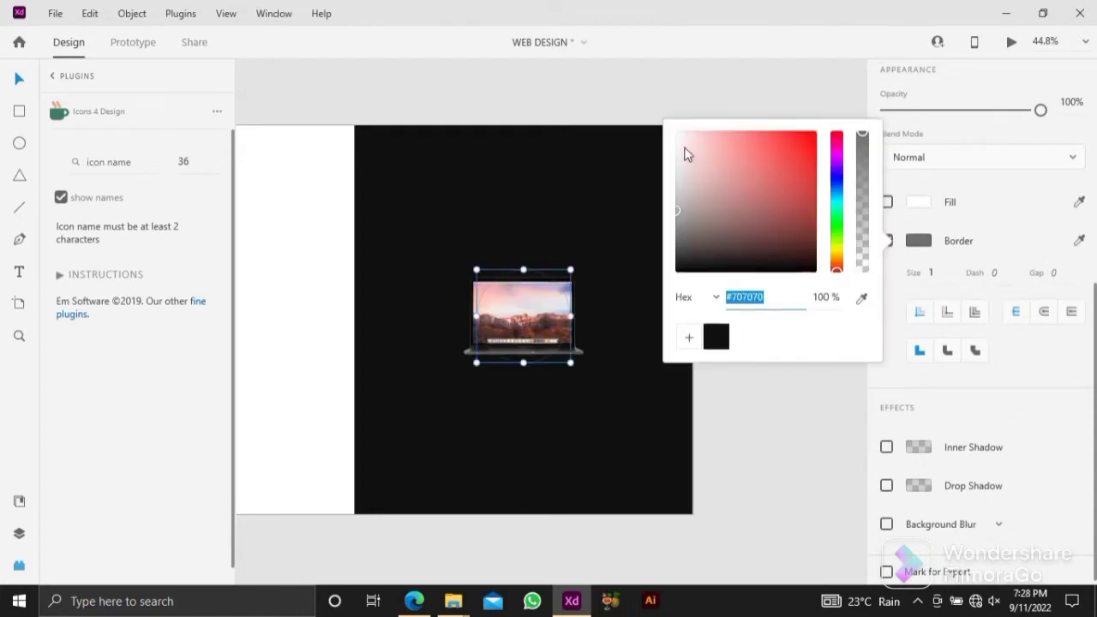
click(932, 271)
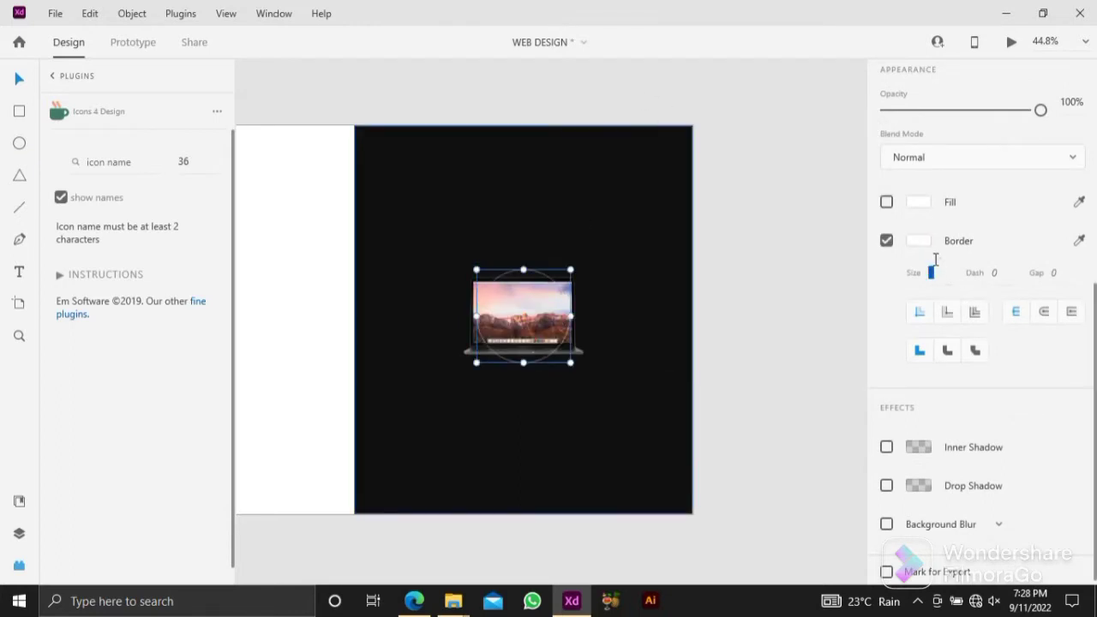
text(2)
click(549, 317)
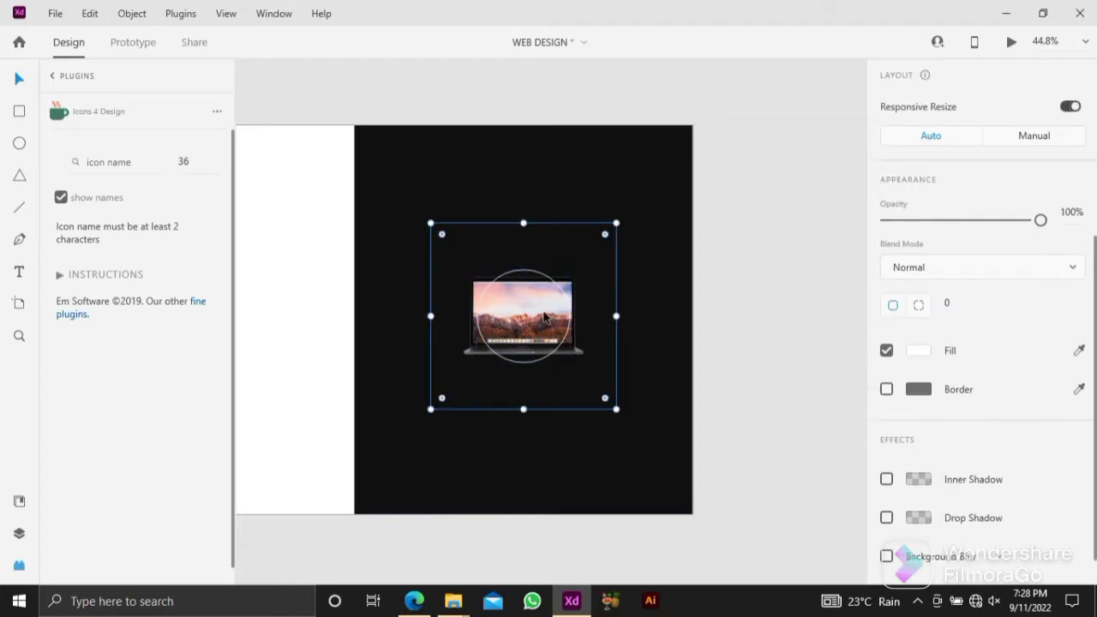
click(746, 268)
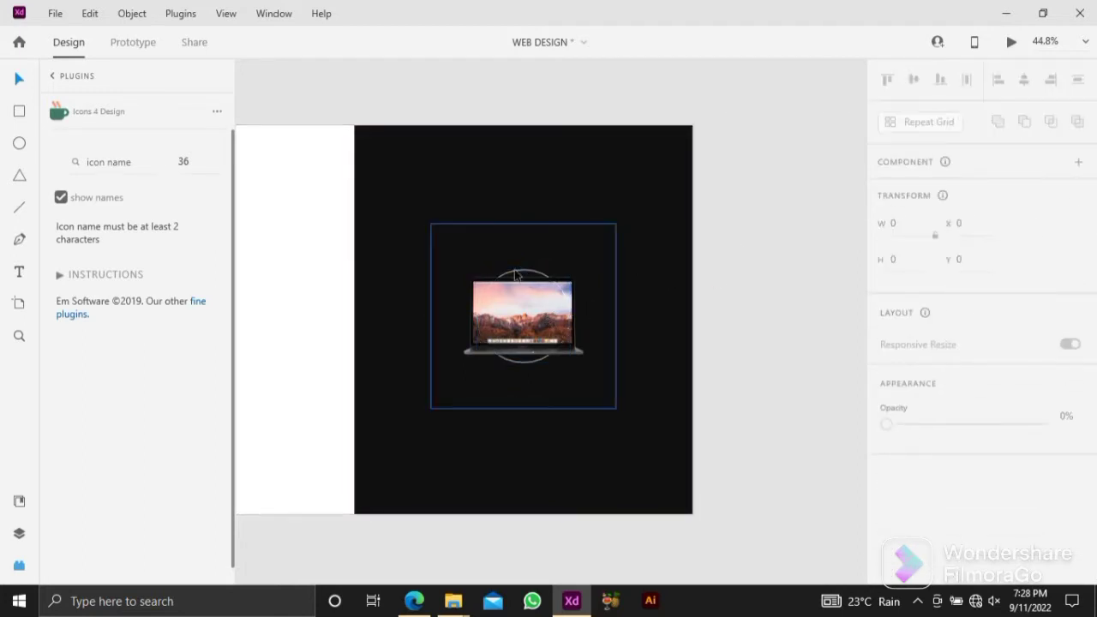
Duplicate the circle outline into larger concentric rings around the laptop, enlarging the outermost to about 610 × 610.
drag(765, 265, 510, 398)
drag(714, 344, 607, 385)
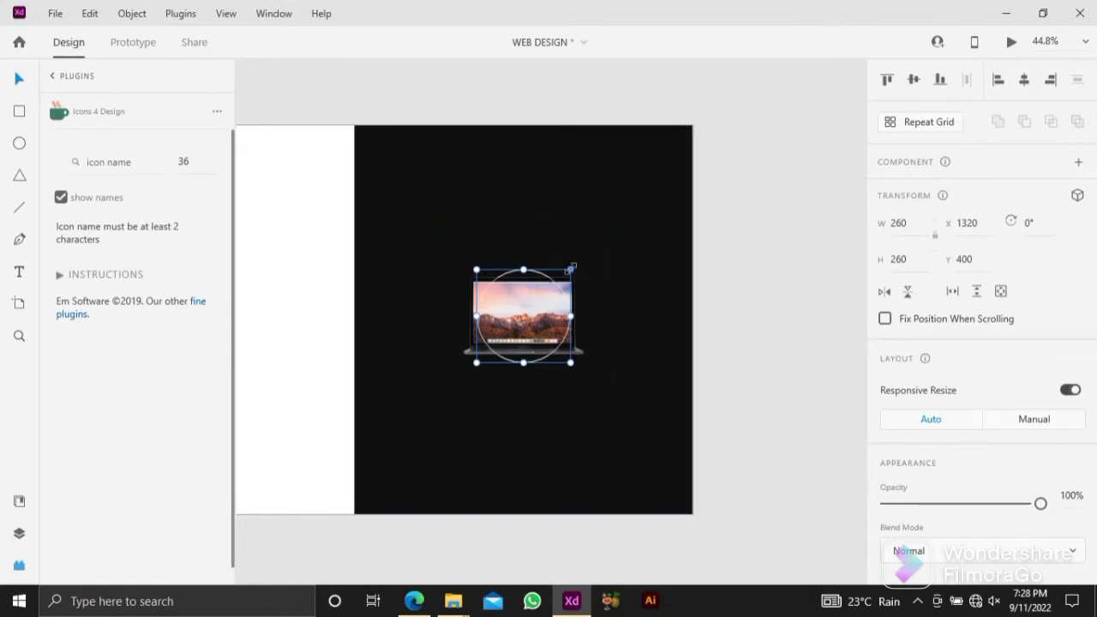
drag(573, 267, 604, 246)
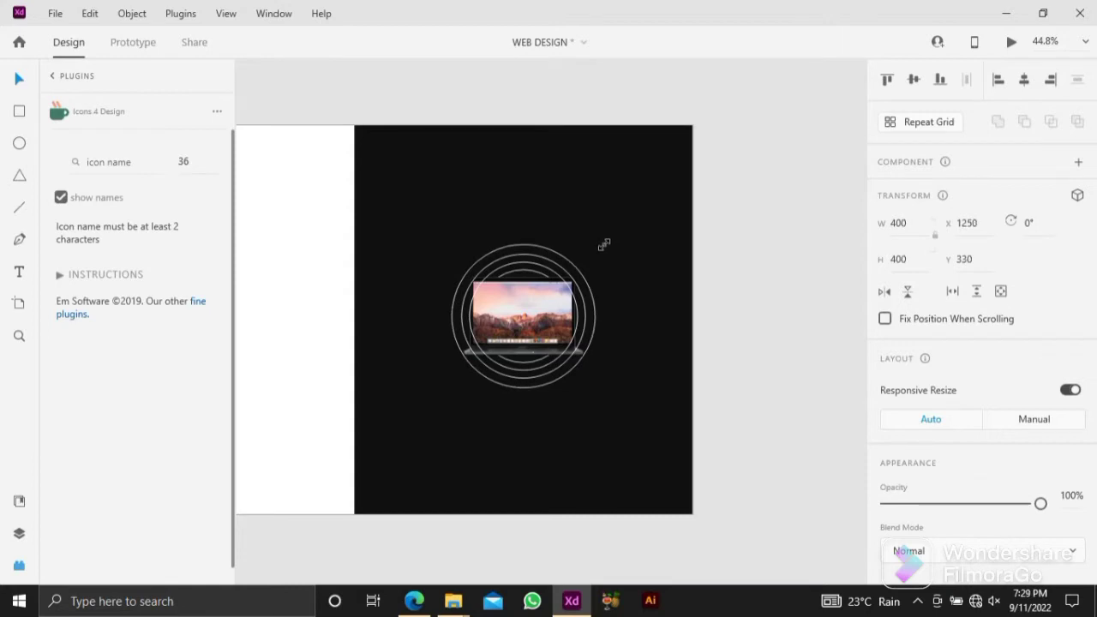
drag(604, 246, 677, 209)
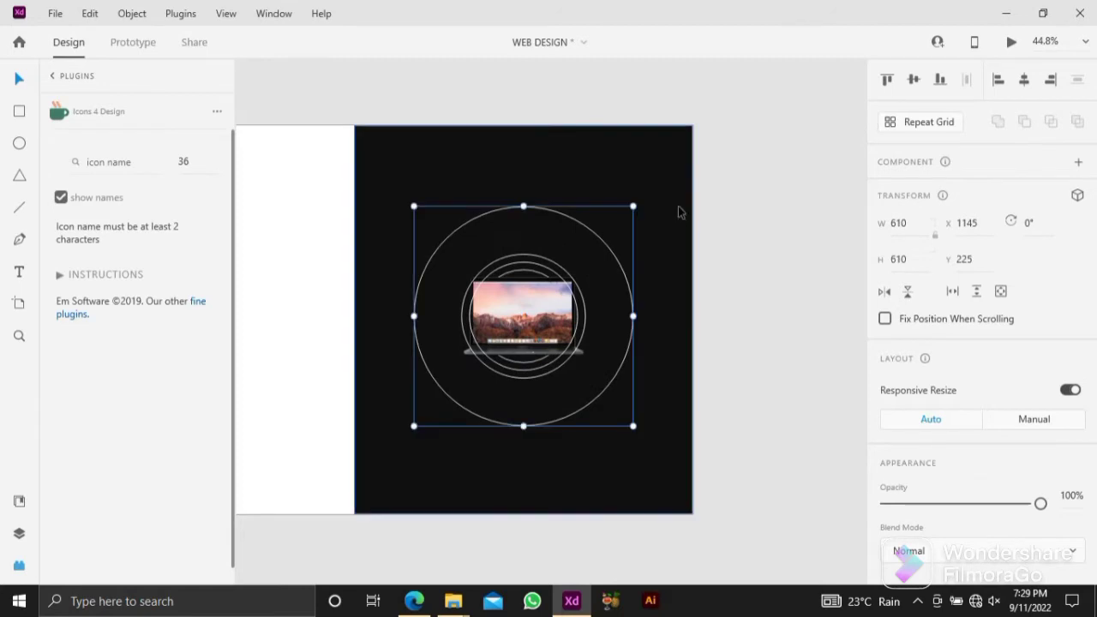
Replace the 610 × 610 circle's border with a radial gradient fill whose center color is #101010.
scroll(974, 403, down, 3)
scroll(974, 404, down, 3)
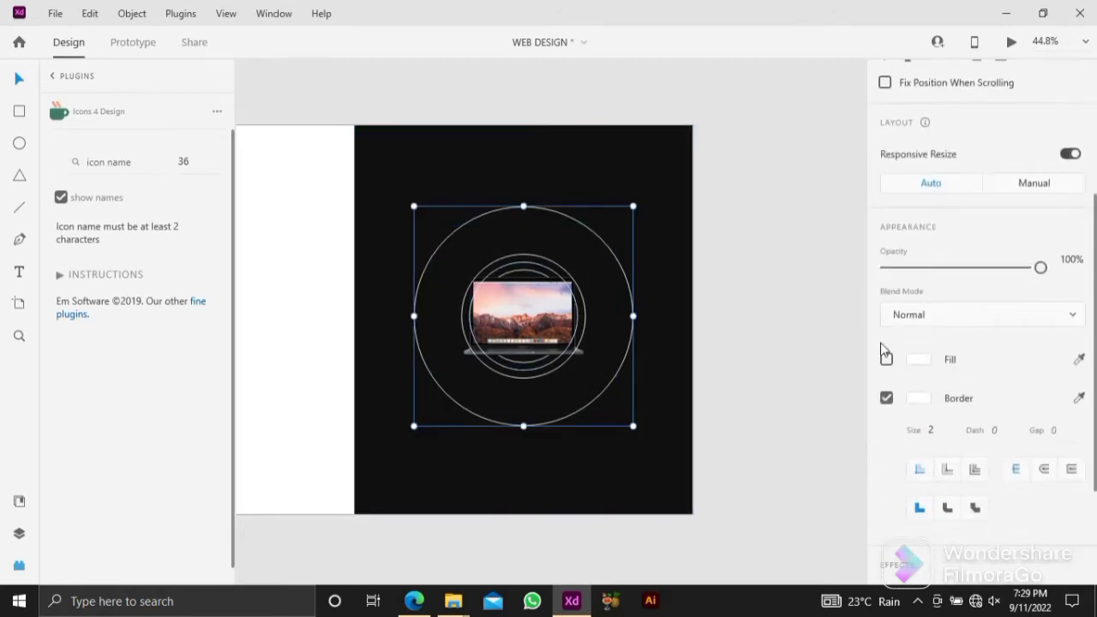
click(886, 358)
click(886, 398)
click(918, 359)
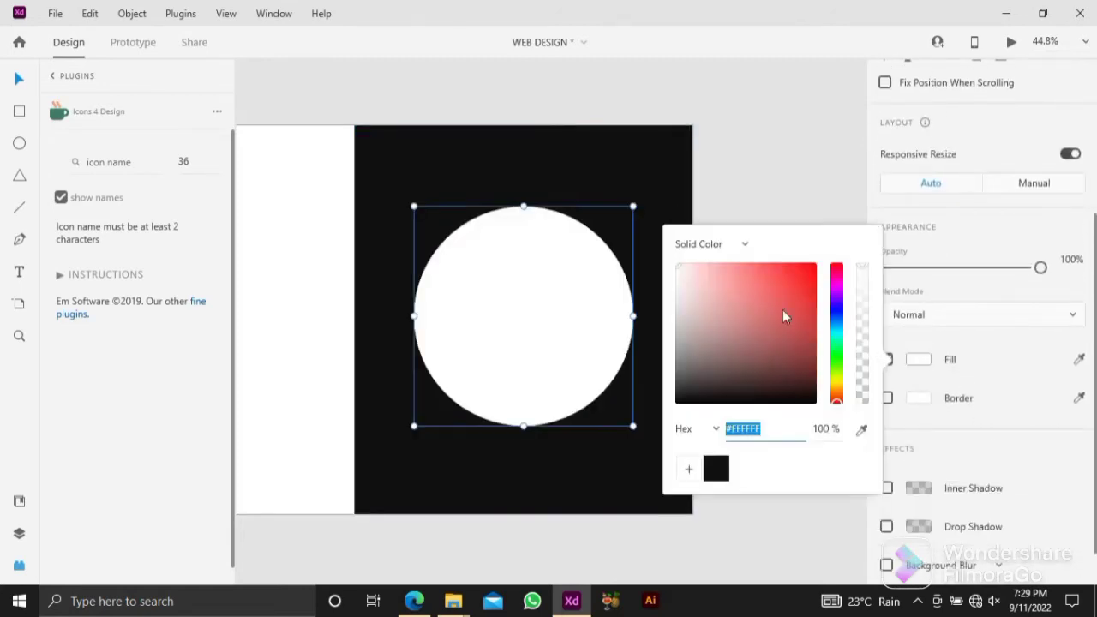
click(728, 250)
click(729, 306)
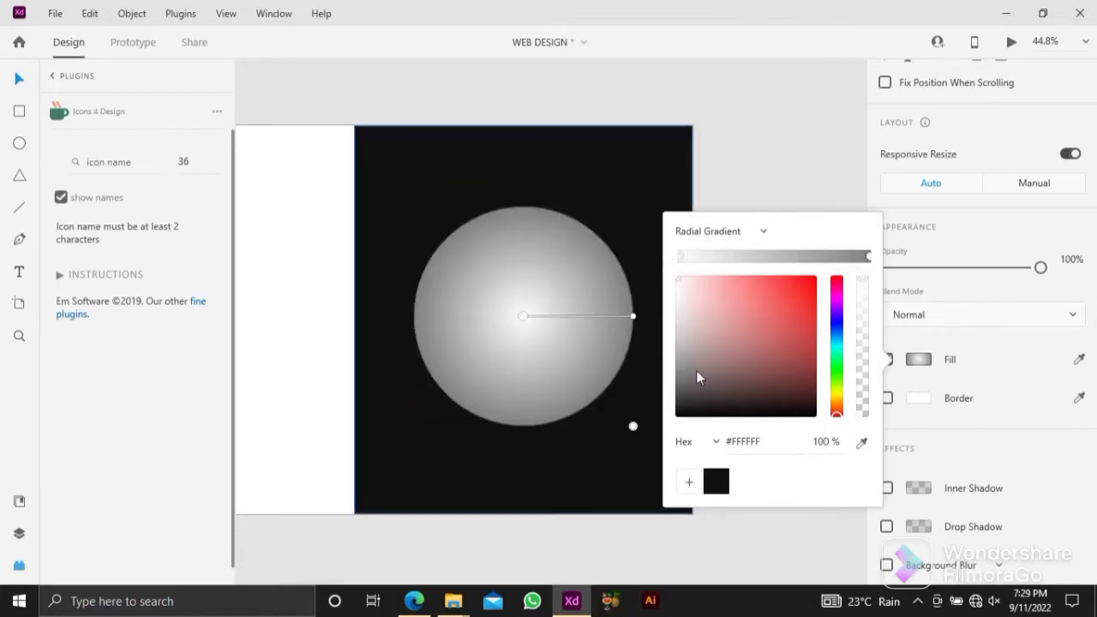
click(718, 478)
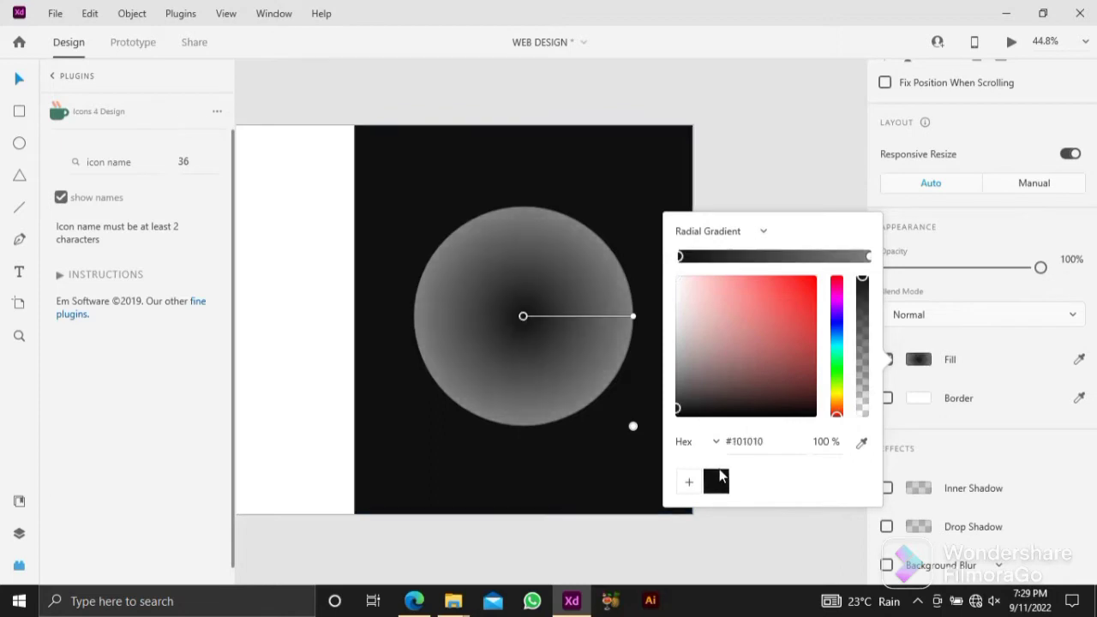
Give the radial gradient's outer stop a muted dark tone and reduce that stop's opacity to 0%.
click(868, 257)
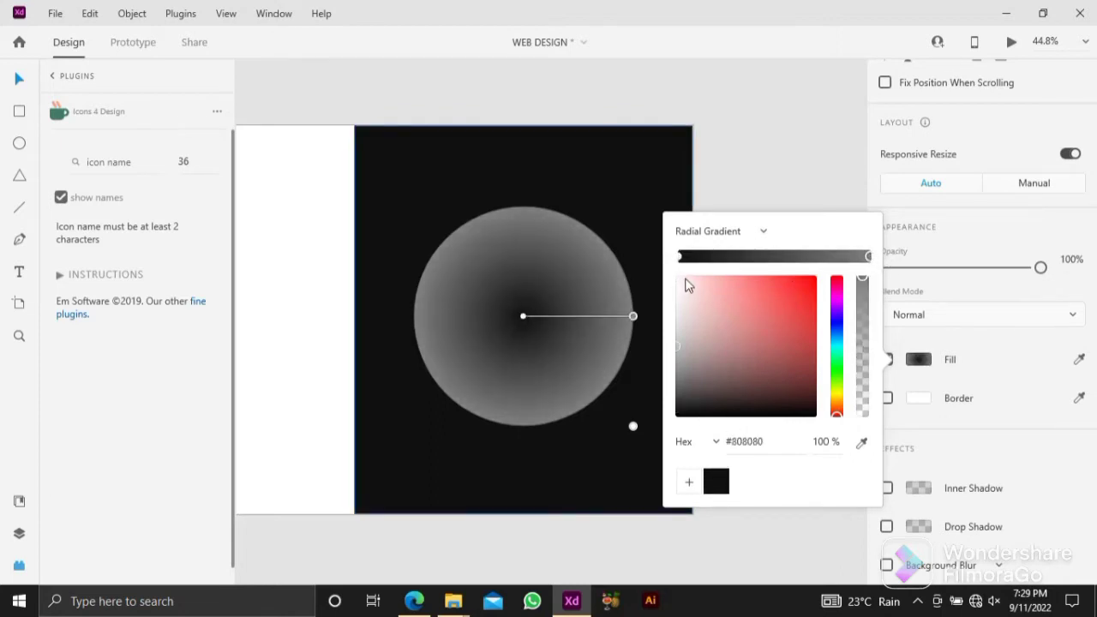
drag(681, 287, 662, 359)
drag(864, 339, 863, 435)
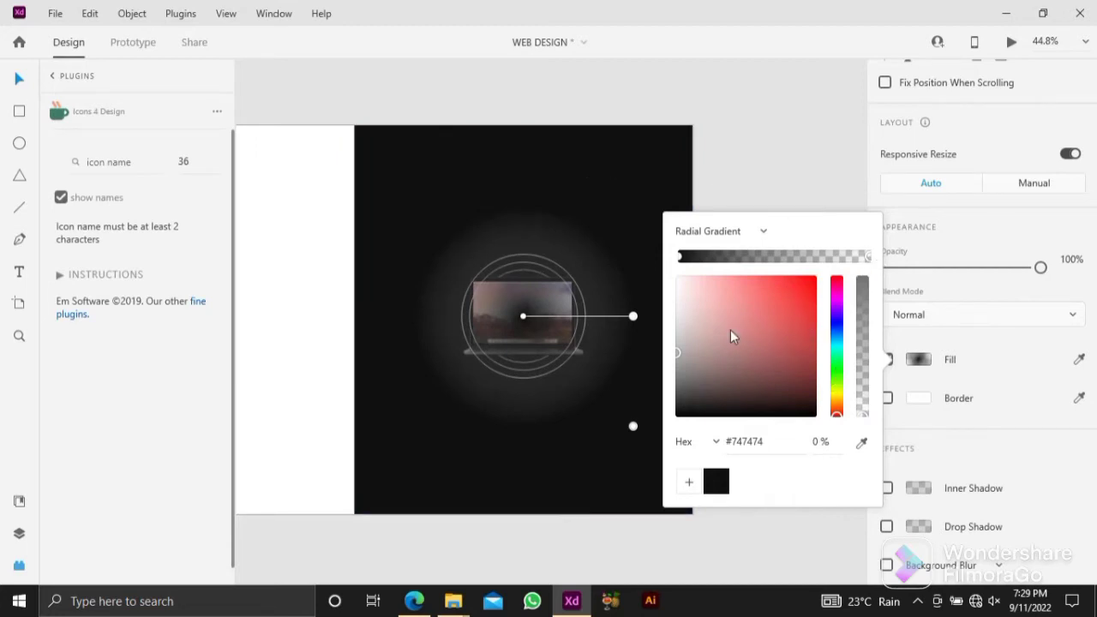
drag(729, 335, 699, 371)
click(702, 140)
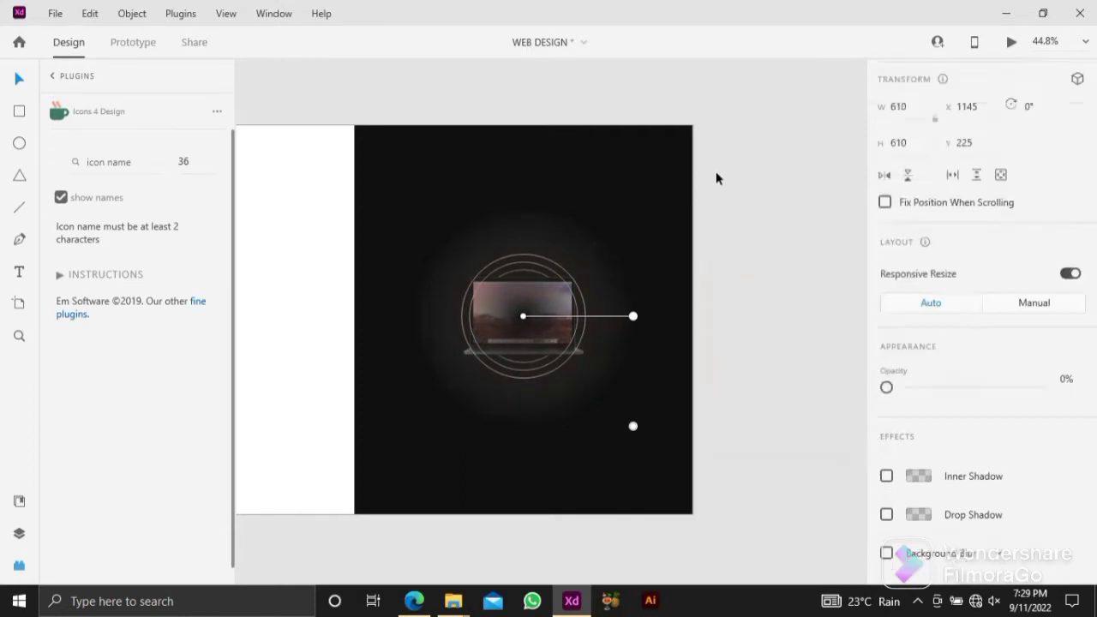
Send the gradient circle to the back and bring the laptop image to the front.
click(553, 287)
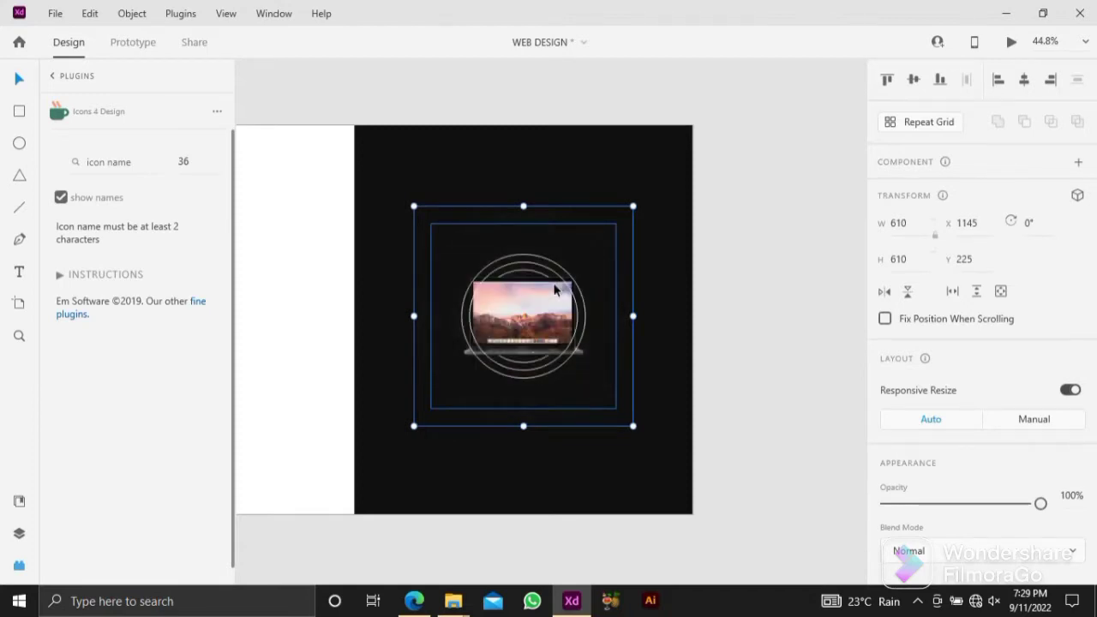
click(762, 301)
double_click(527, 316)
right_click(528, 316)
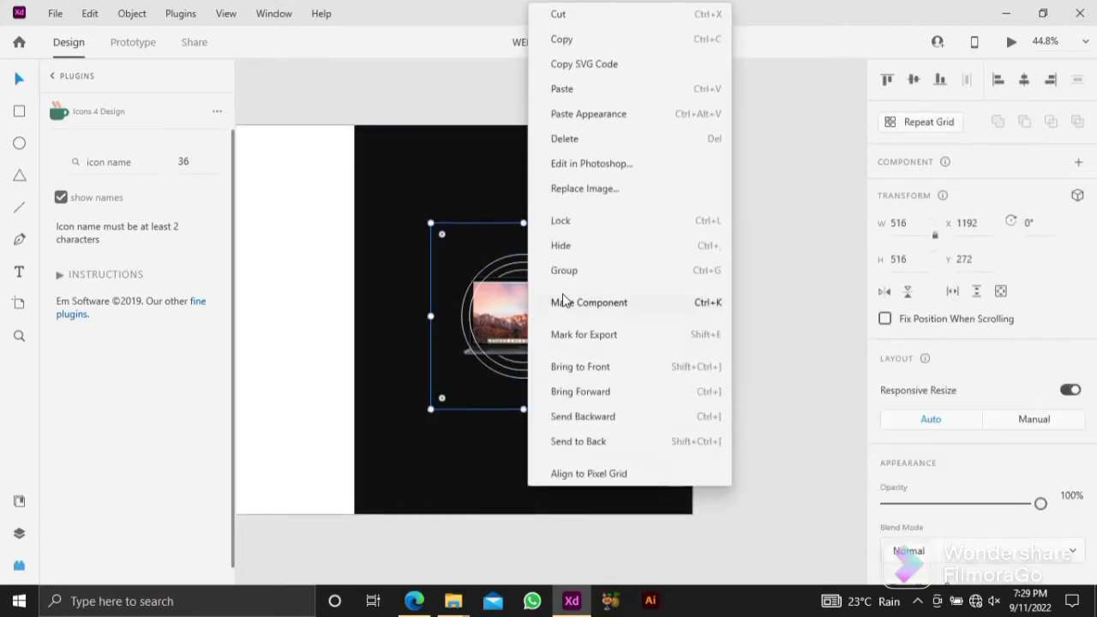
click(588, 370)
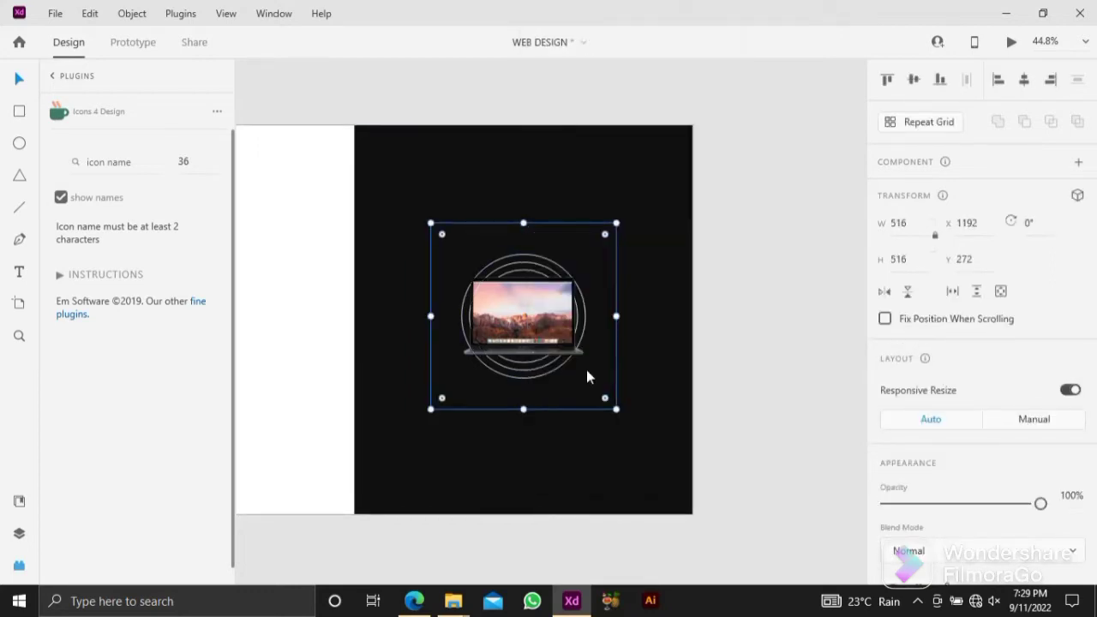
click(733, 324)
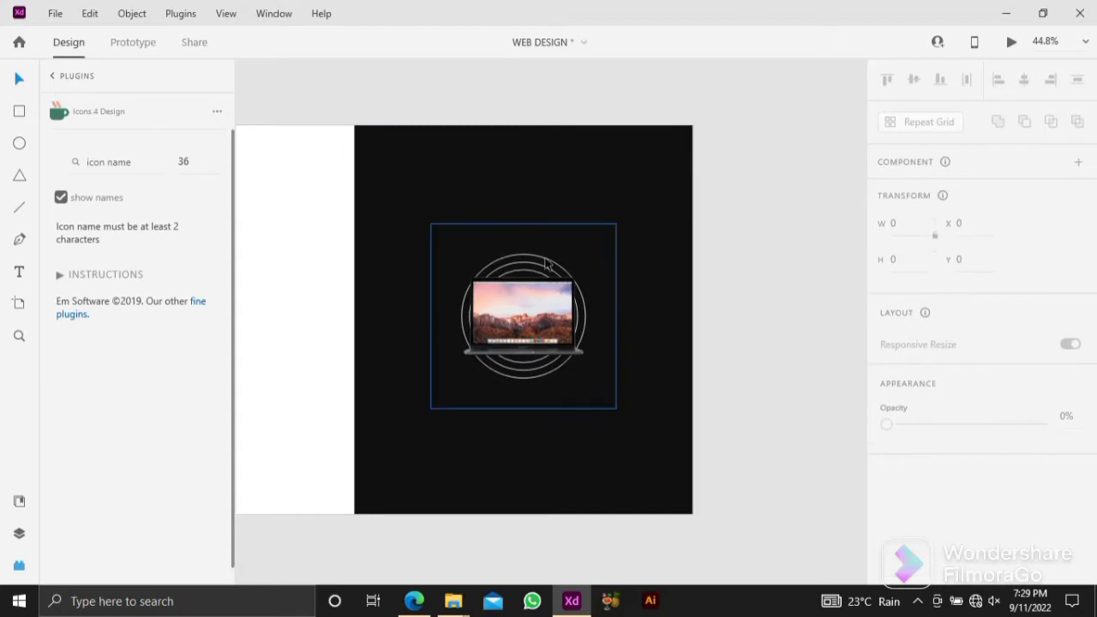
Send the black rectangle to the back, behind the gradient glow circle.
click(600, 195)
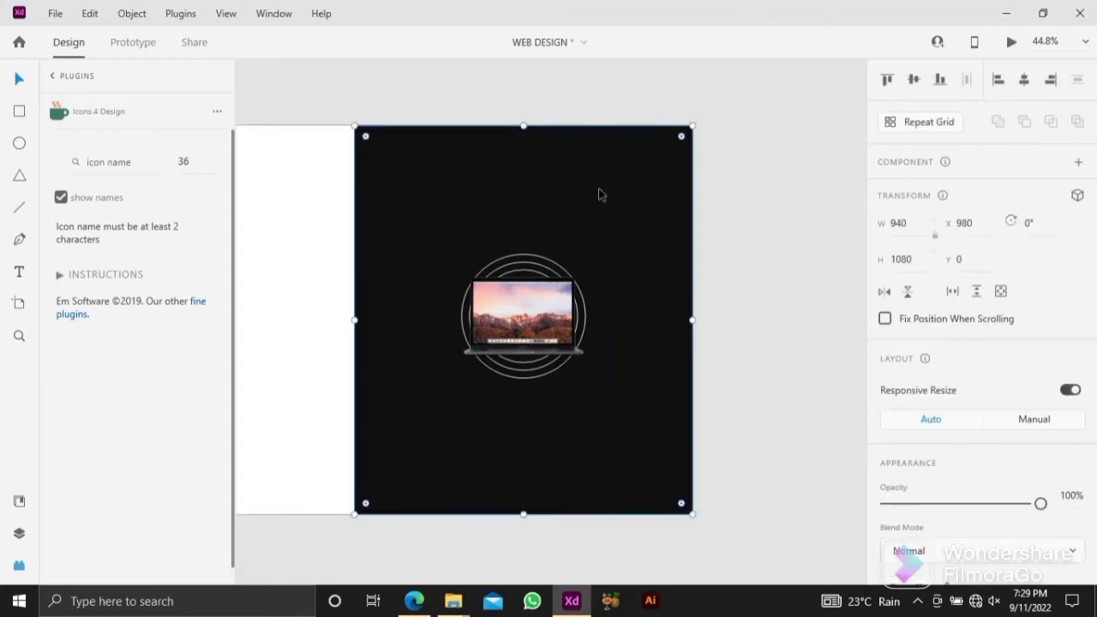
right_click(654, 194)
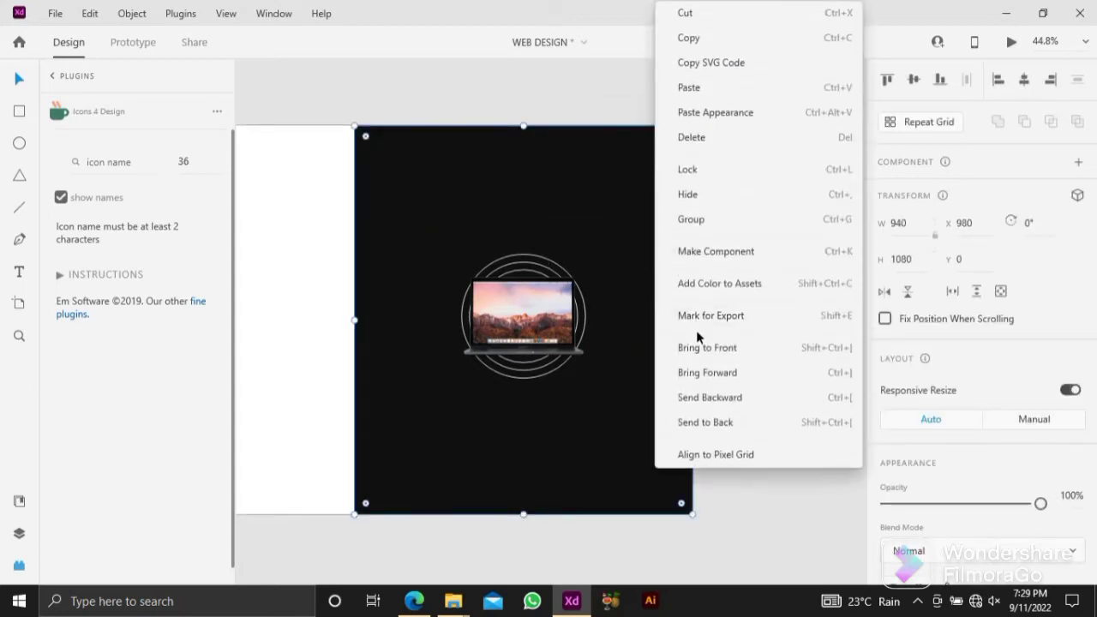
click(704, 422)
key(Escape)
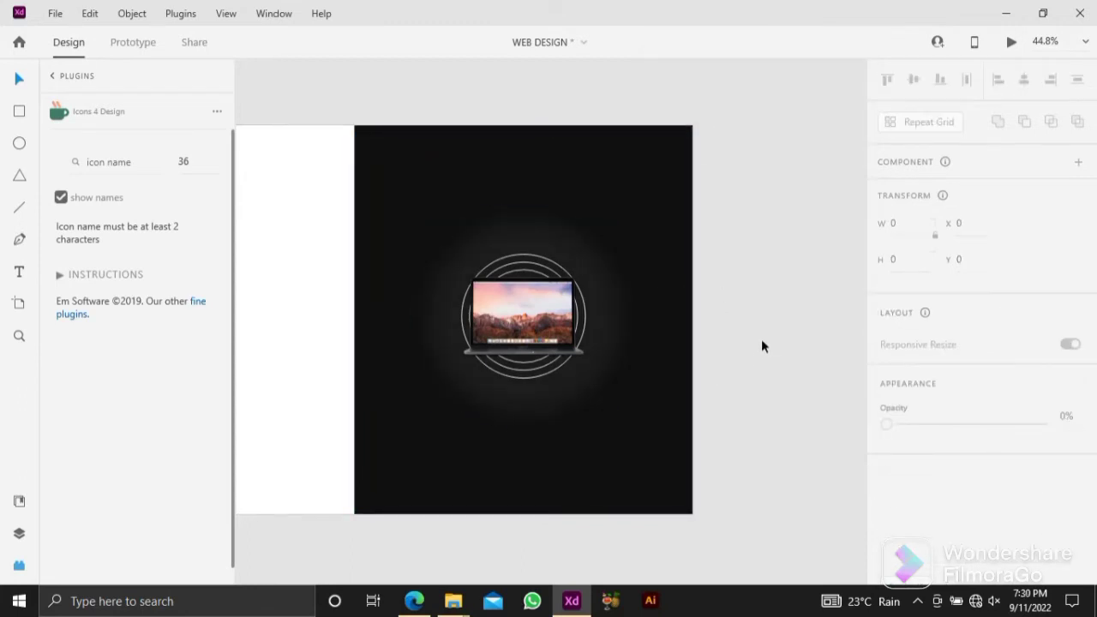
Draw a small circle just outside the rings, next to the laptop screen's upper-right corner.
drag(751, 299, 732, 343)
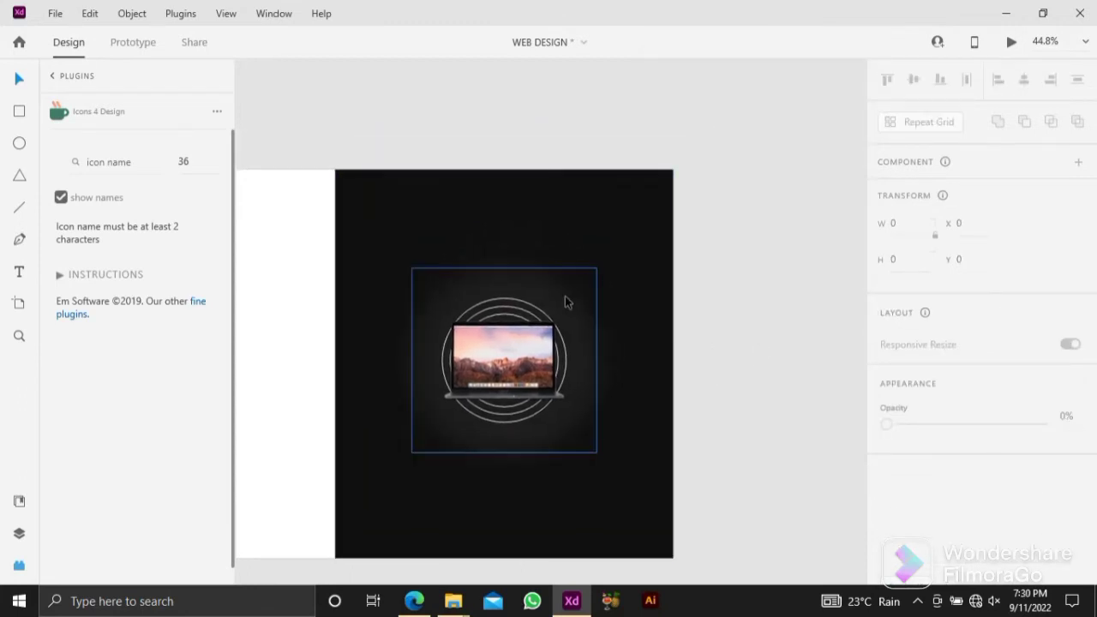
scroll(565, 301, up, 5)
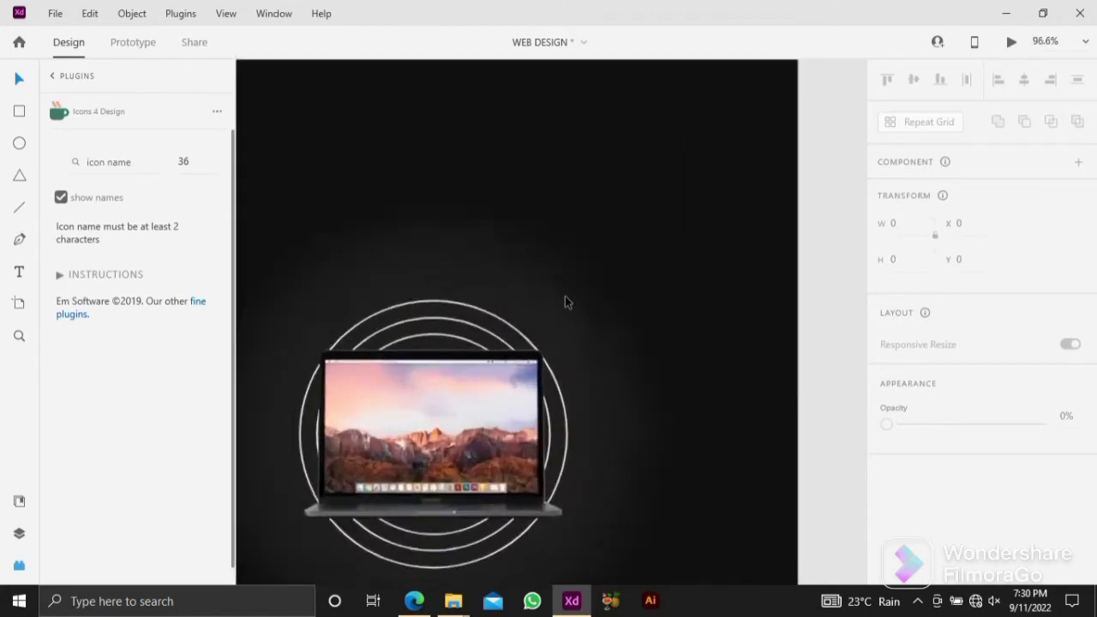
drag(506, 272, 455, 245)
click(16, 146)
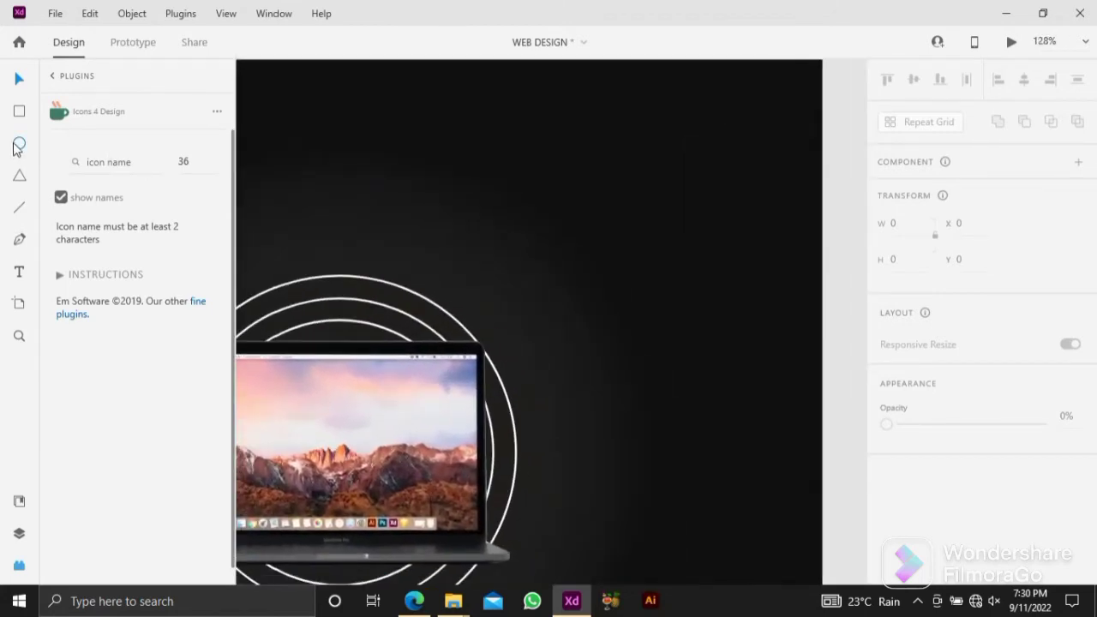
drag(534, 296, 611, 359)
key(v)
drag(529, 296, 537, 305)
Remove the small circle's border and fill it with solid teal #3ED2B4, saving that color as a swatch.
scroll(889, 374, down, 5)
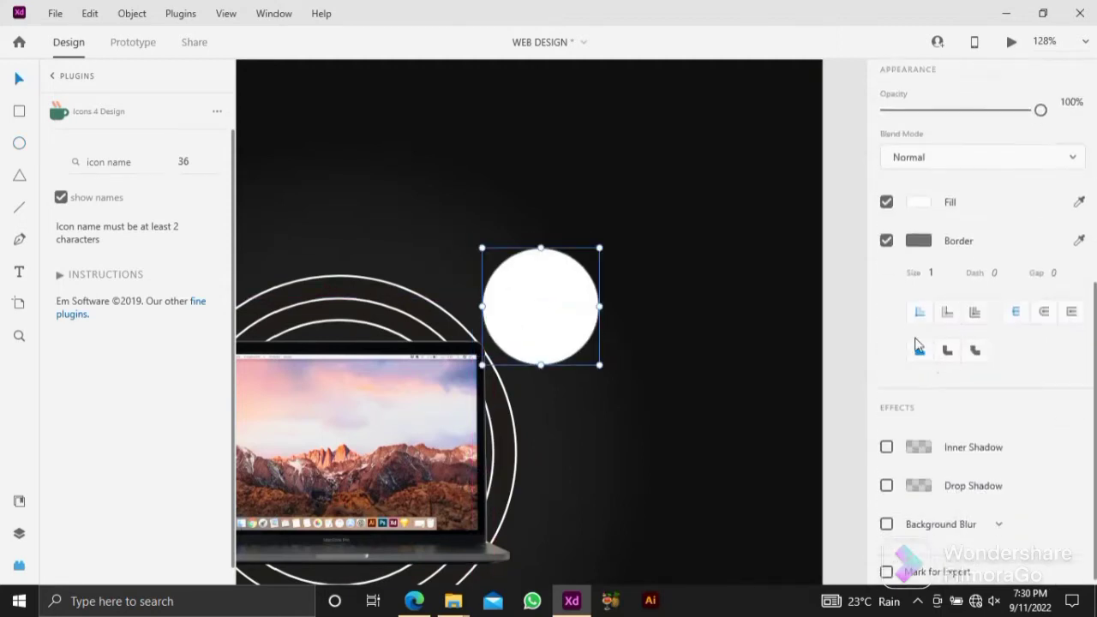
click(887, 243)
click(918, 313)
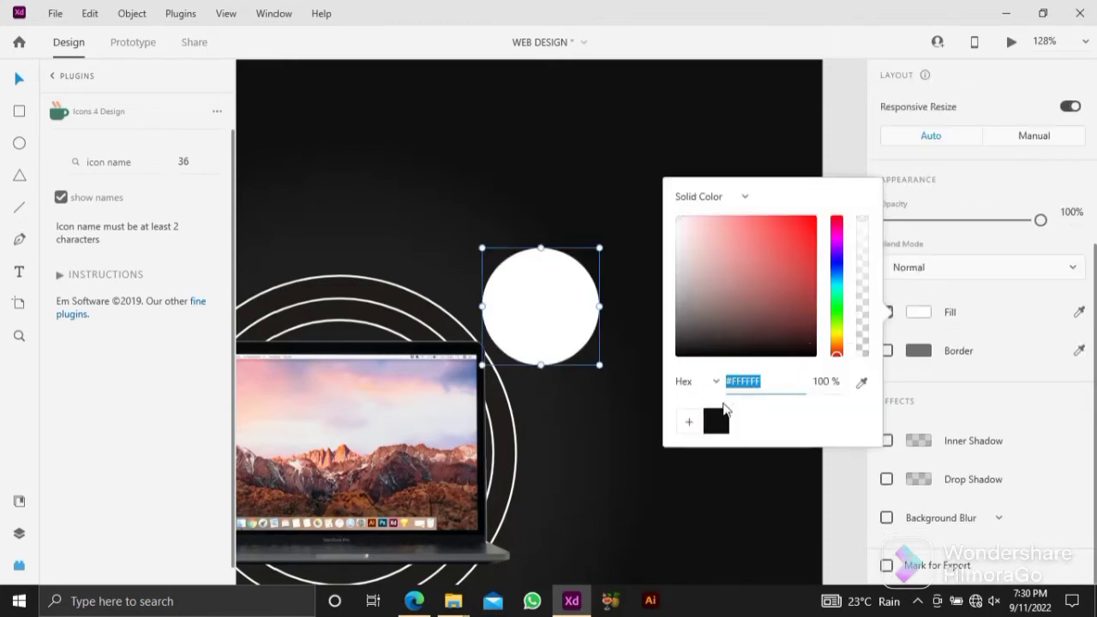
click(836, 291)
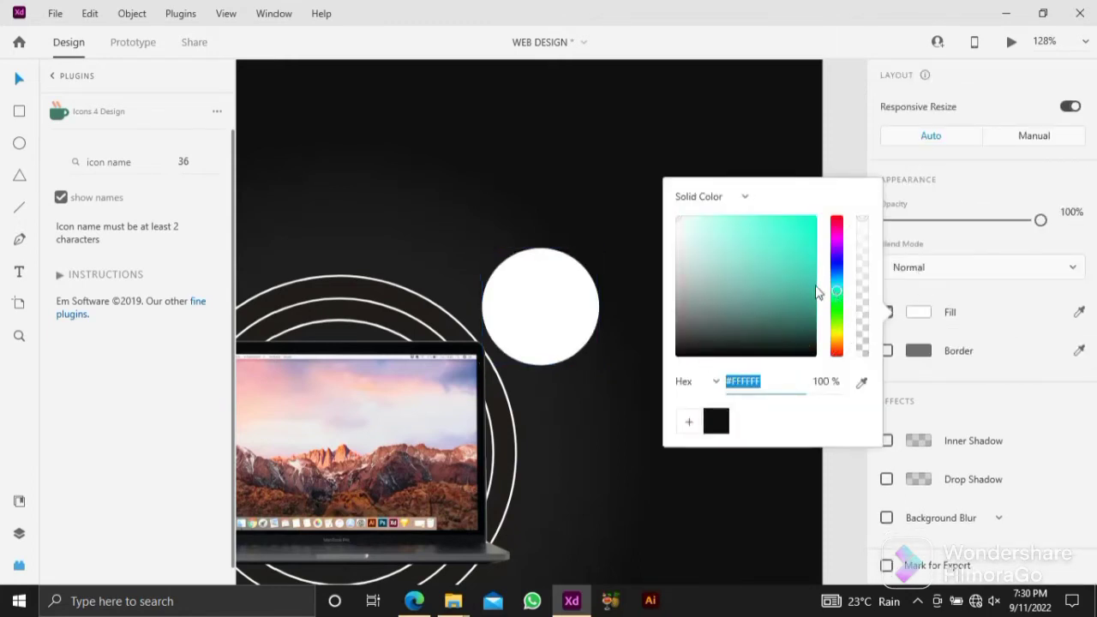
click(761, 250)
click(774, 239)
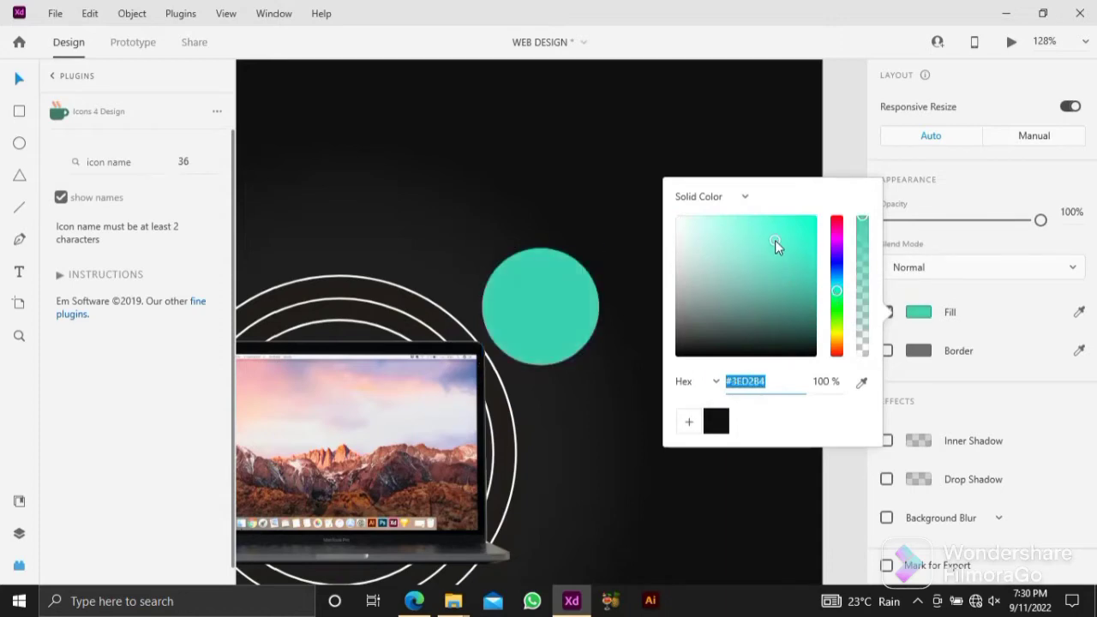
click(688, 420)
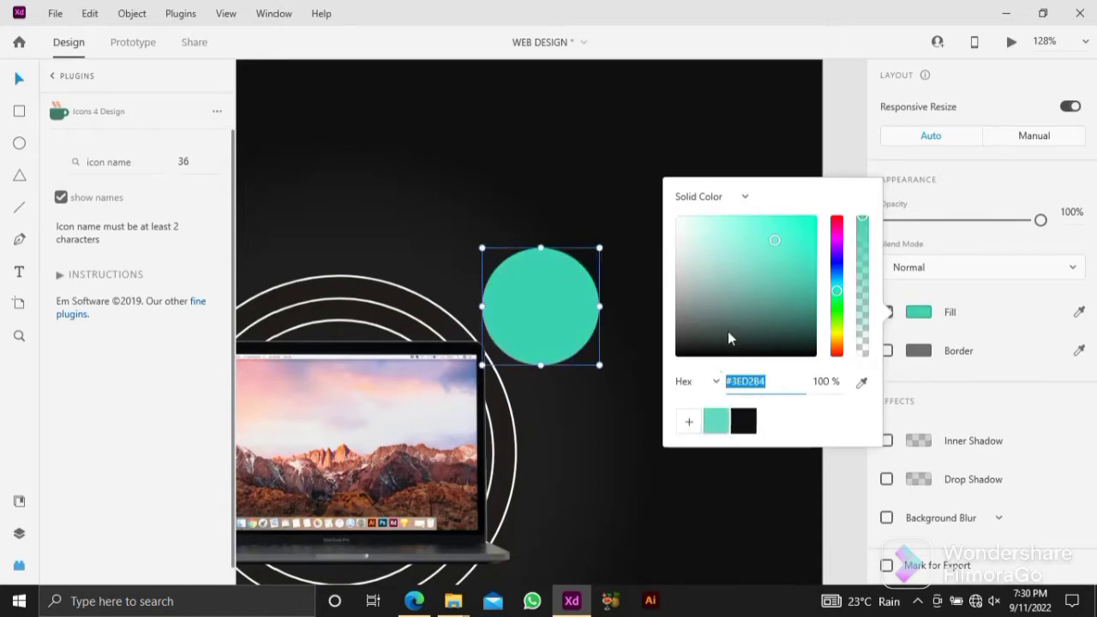
Change the small circle's fill to a radial gradient with center color #3E9E8B and a lighter teal outer stop.
click(741, 199)
click(717, 264)
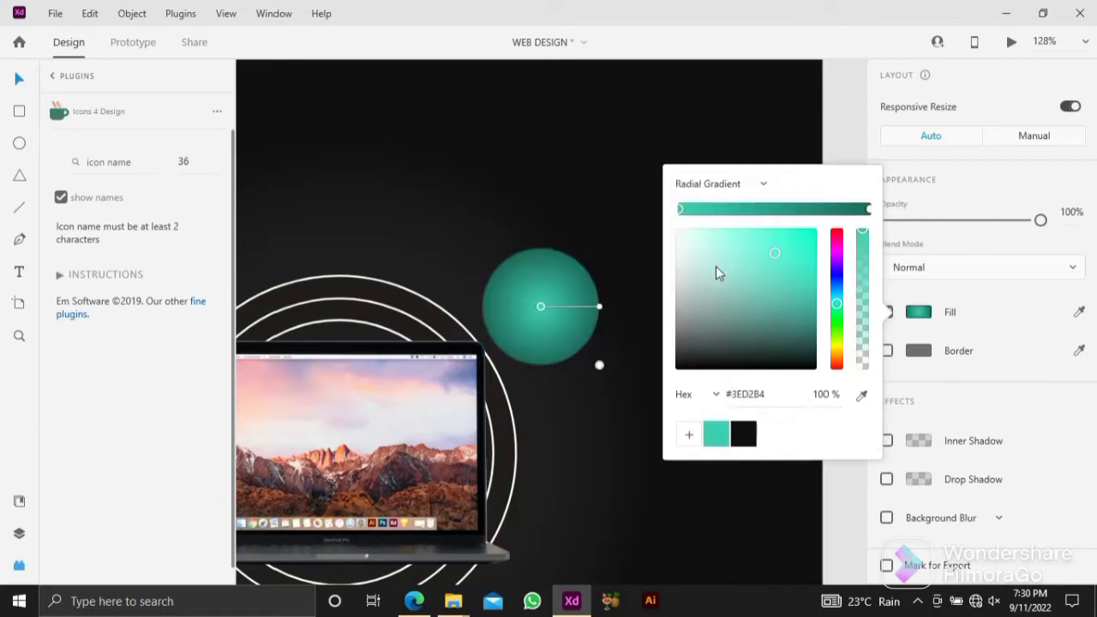
click(869, 211)
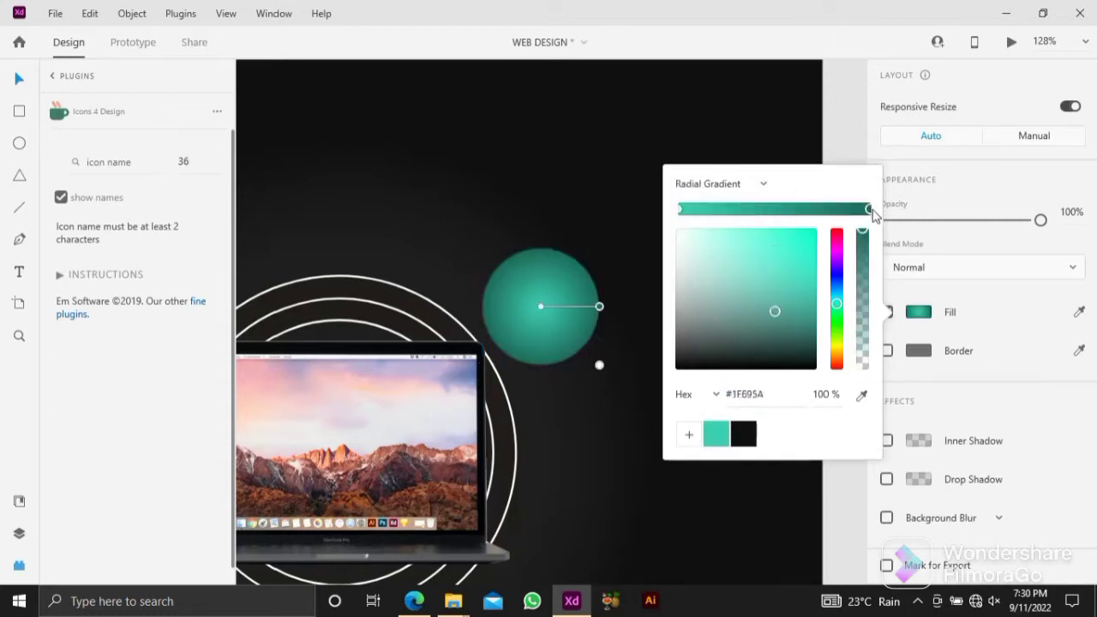
click(776, 276)
mouse_move(777, 276)
mouse_down()
mouse_move(788, 299)
mouse_move(740, 231)
mouse_move(761, 283)
mouse_up()
click(679, 212)
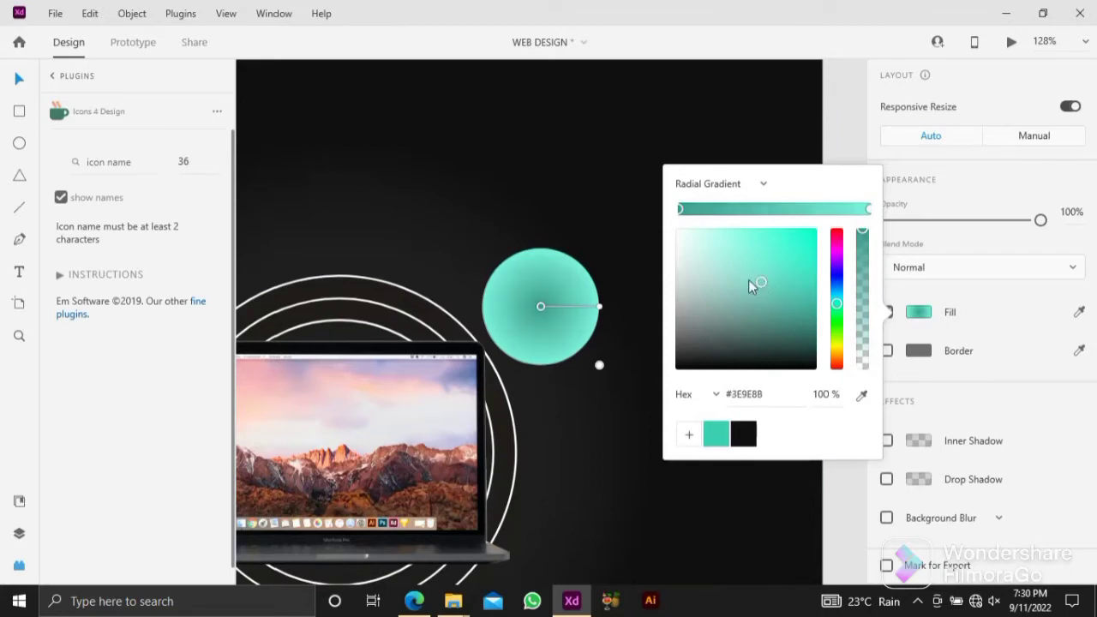
click(538, 196)
click(599, 140)
Set the outer stop of the small circle's radial gradient to #41AB93.
click(562, 332)
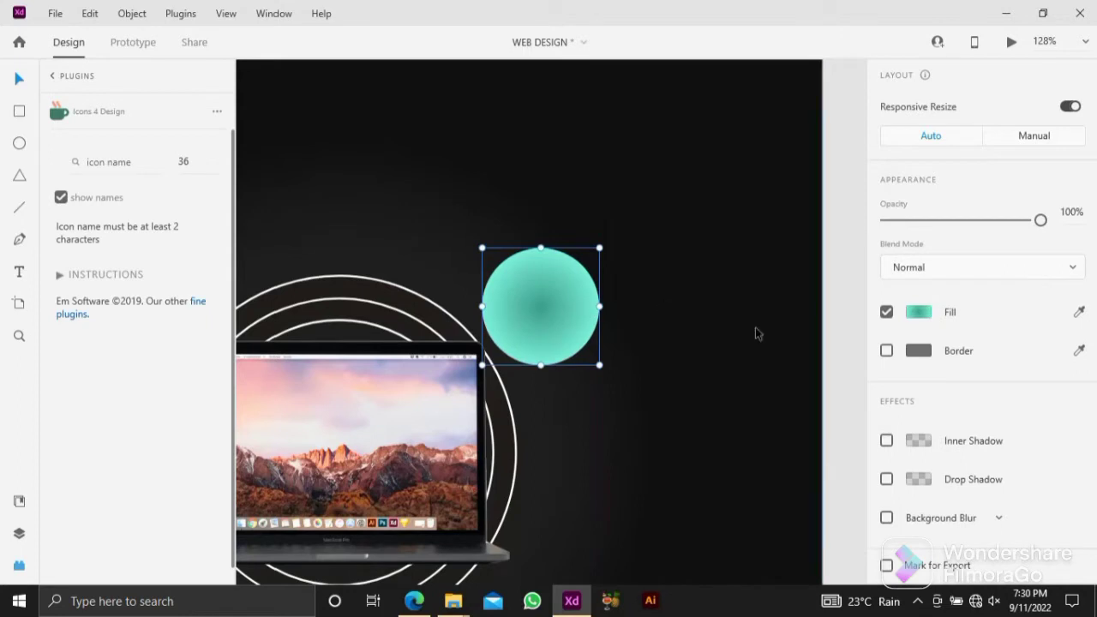
click(915, 314)
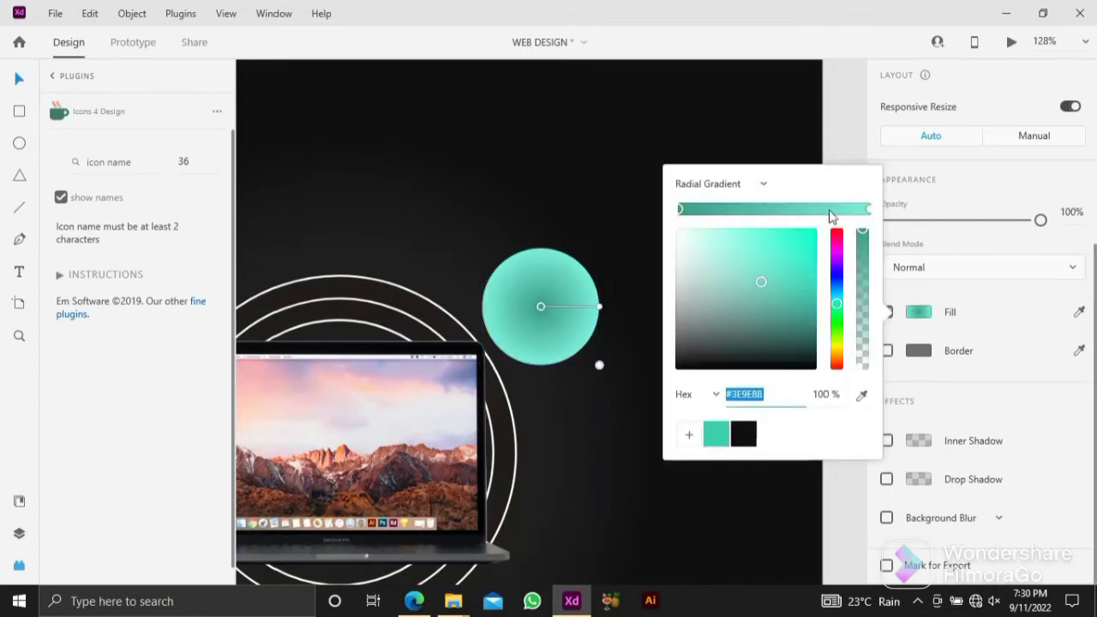
click(868, 209)
click(762, 277)
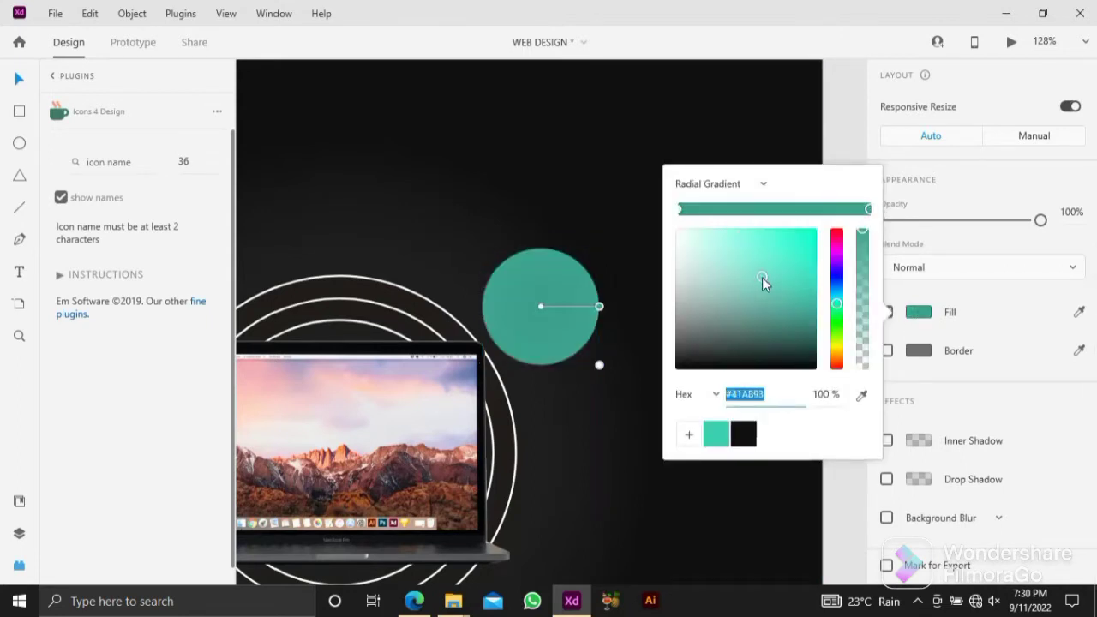
Brighten the center stop of the small circle's radial gradient to a light mint teal and darken its outer stop.
click(680, 209)
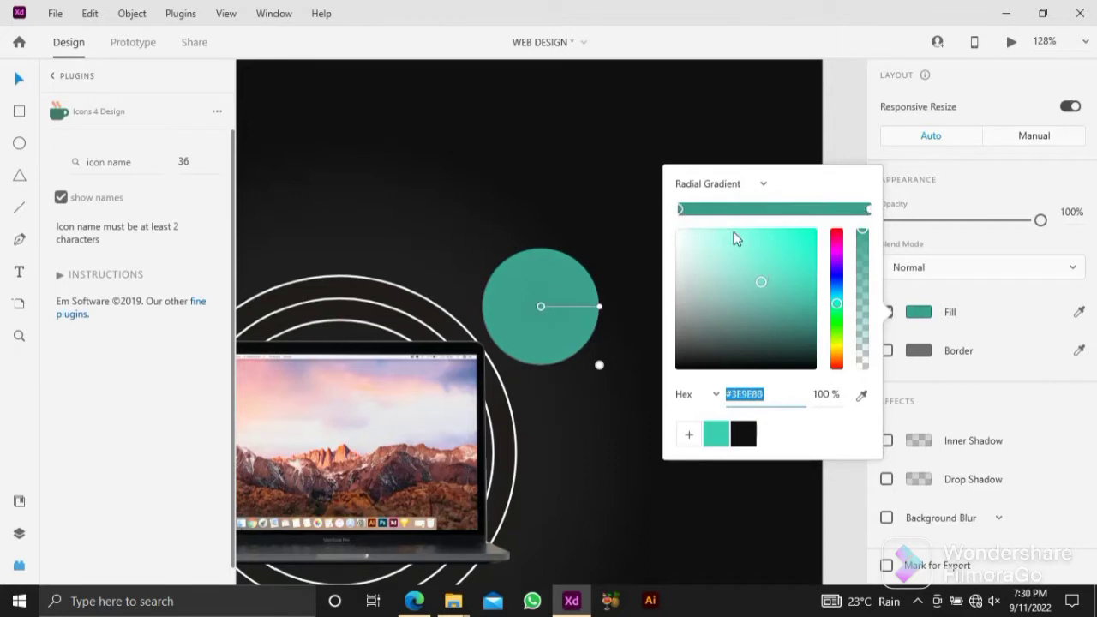
click(751, 243)
drag(753, 249, 750, 224)
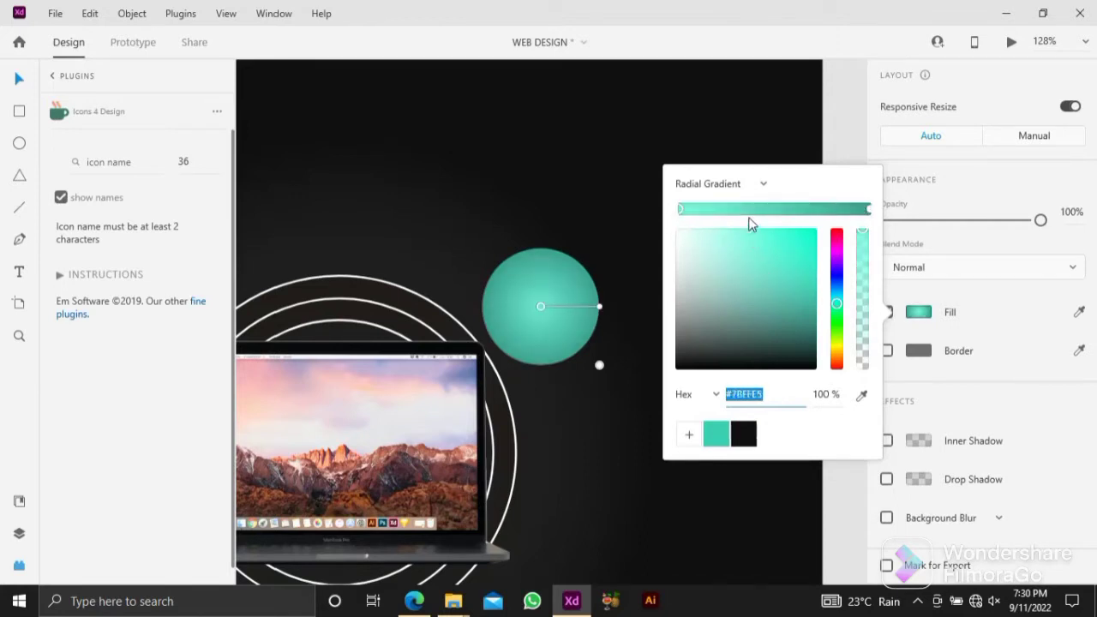
click(868, 210)
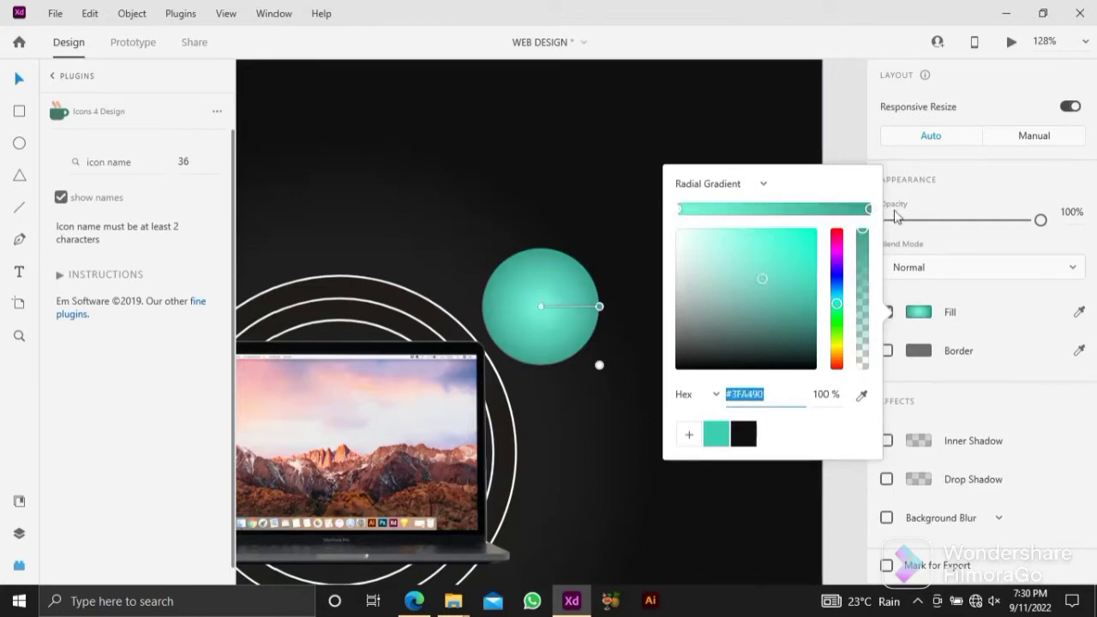
click(785, 303)
click(682, 144)
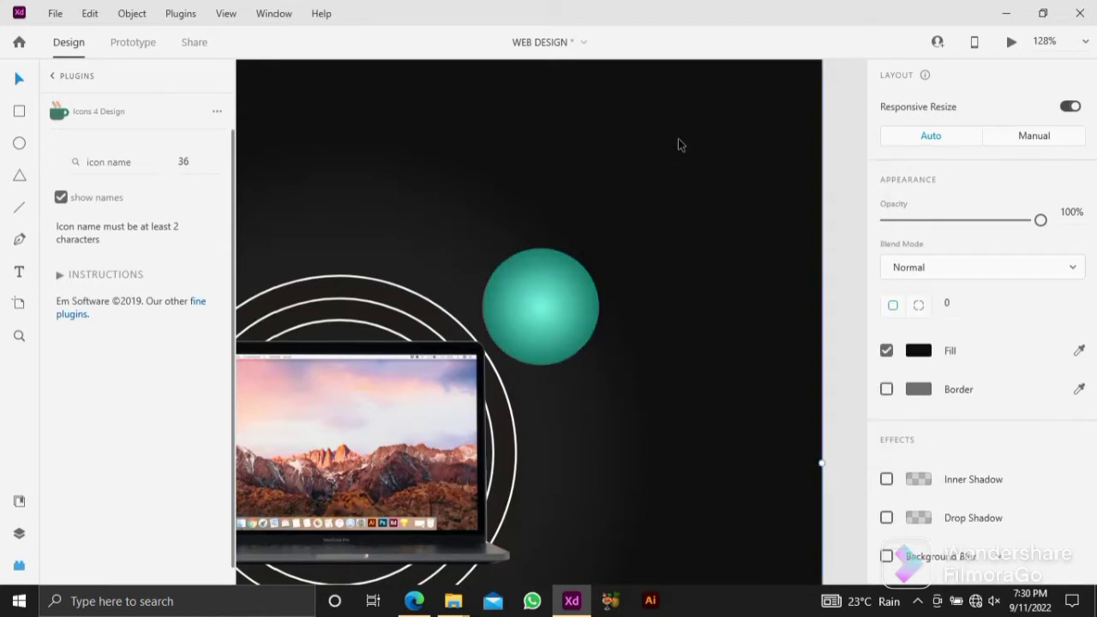
Find icons for PLAY in the Icons 4 Design plugin and insert the solid play icon from the Awesome set.
click(20, 538)
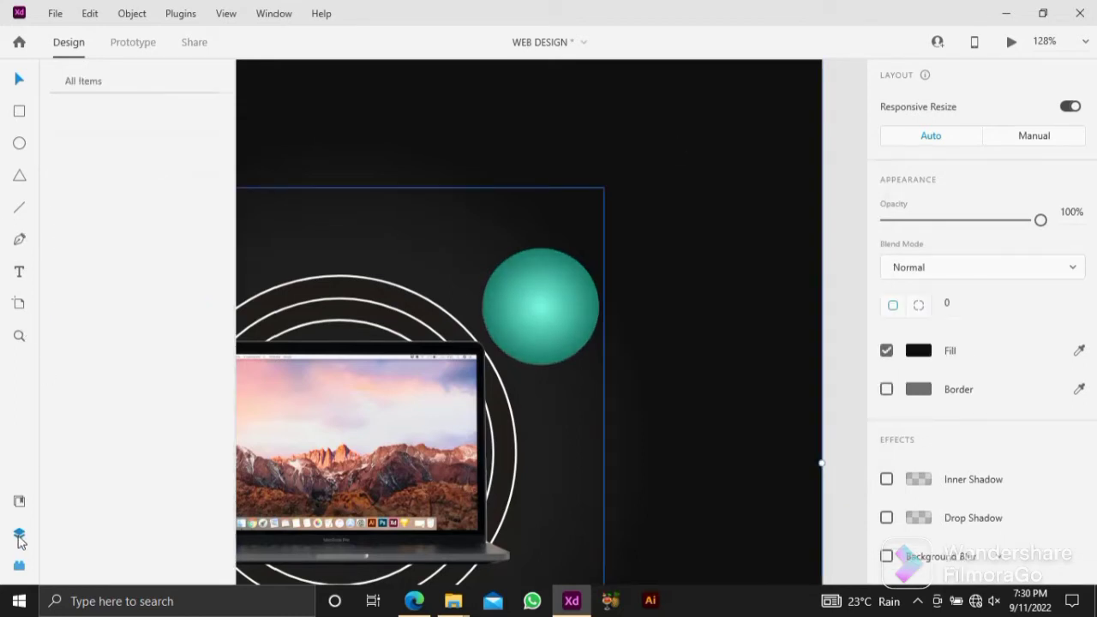
click(20, 565)
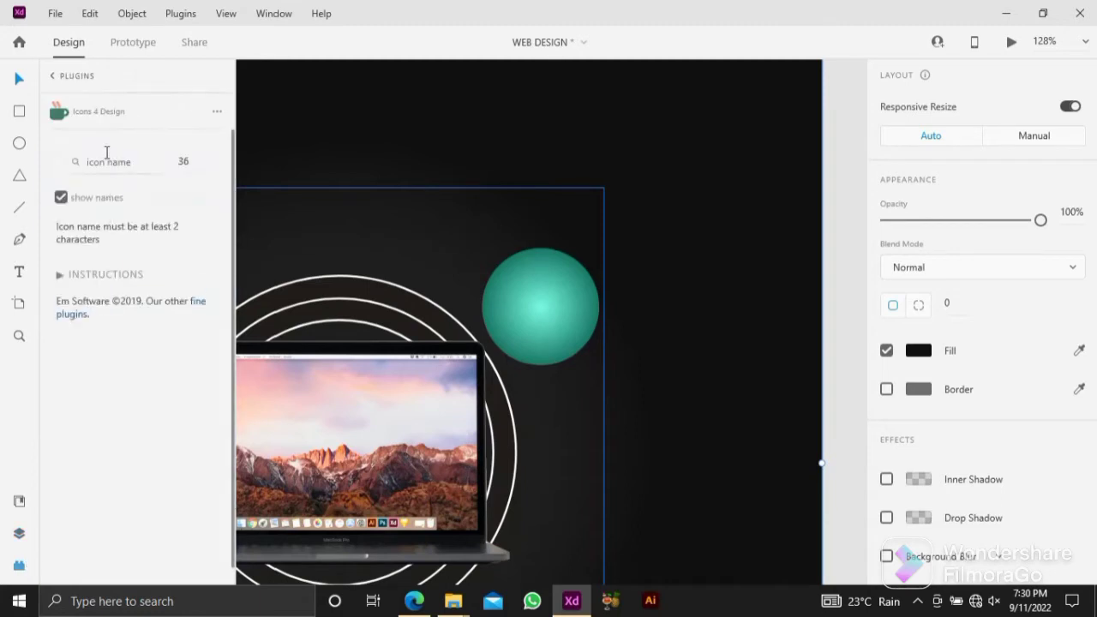
click(120, 160)
text(PLAY)
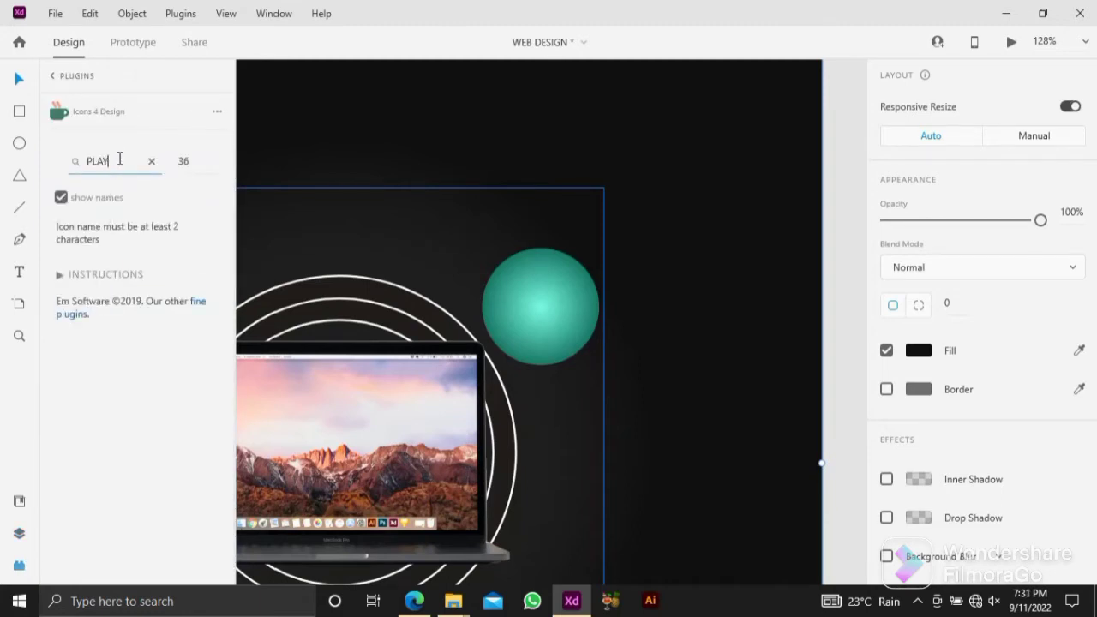
key(Return)
click(180, 298)
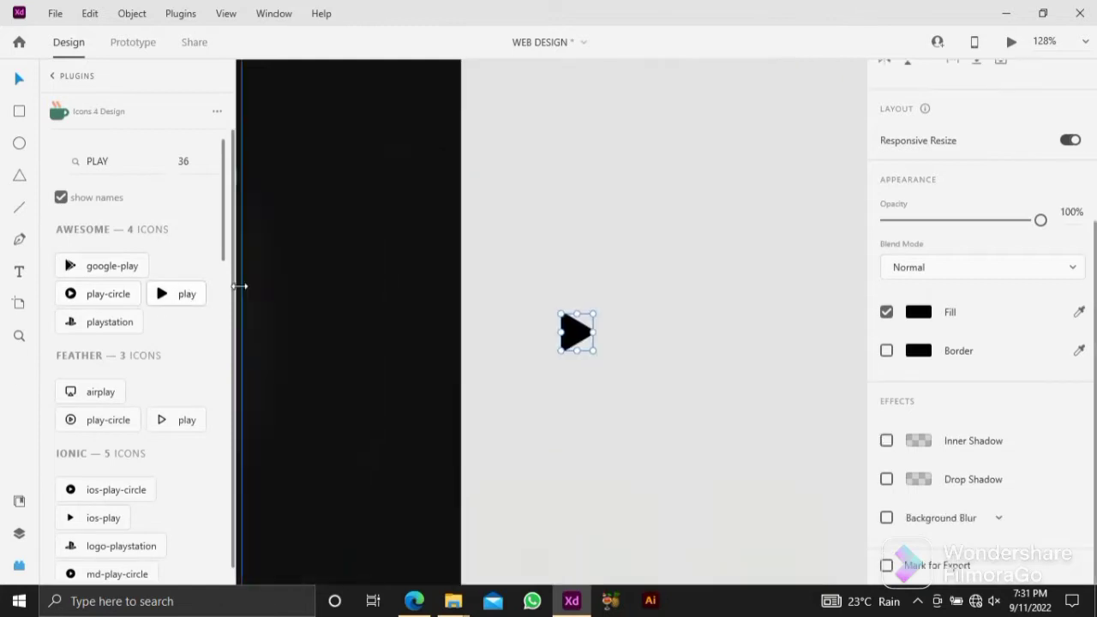
Place the play icon at the center of the teal gradient circle and scale it down slightly.
drag(544, 305, 477, 289)
scroll(347, 165, up, 5)
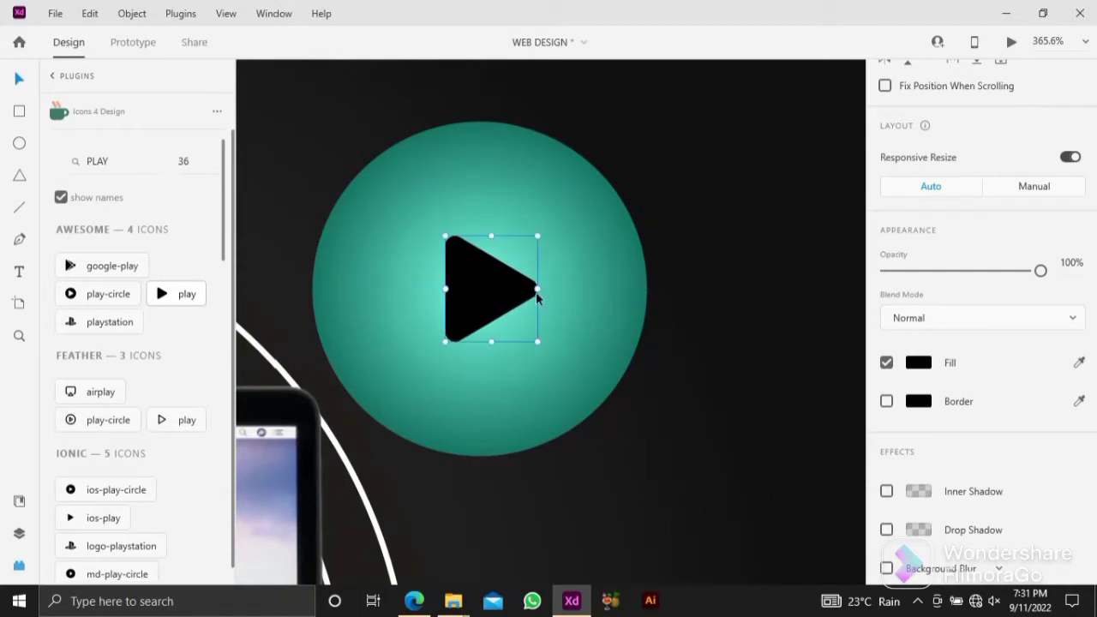
drag(538, 342, 526, 330)
scroll(482, 289, down, 1)
scroll(481, 289, down, 6)
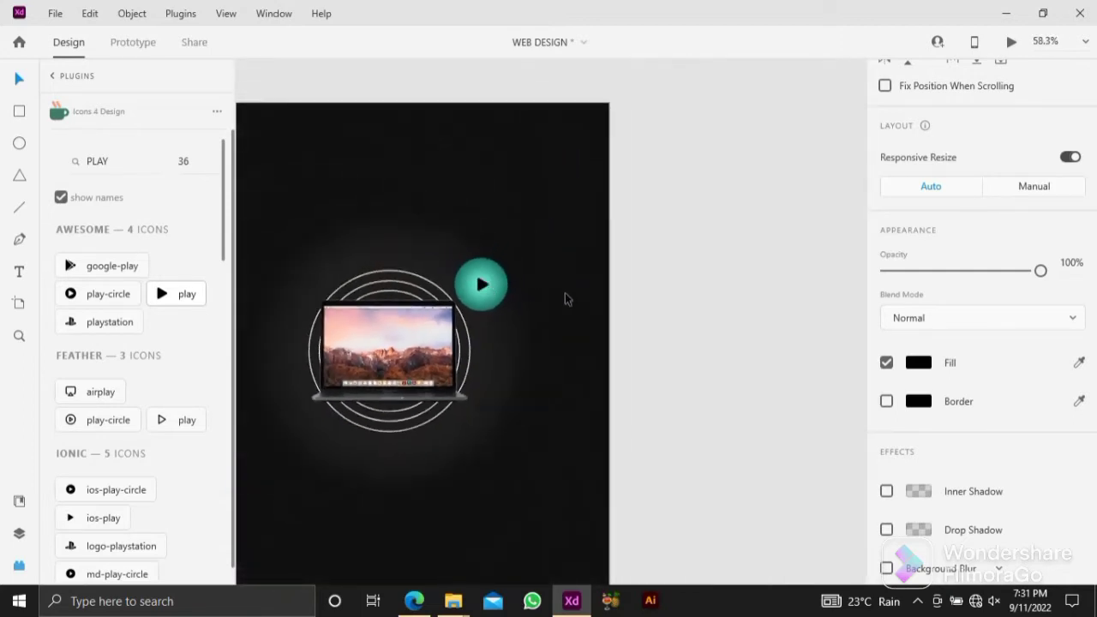
scroll(686, 316, down, 2)
scroll(478, 285, up, 7)
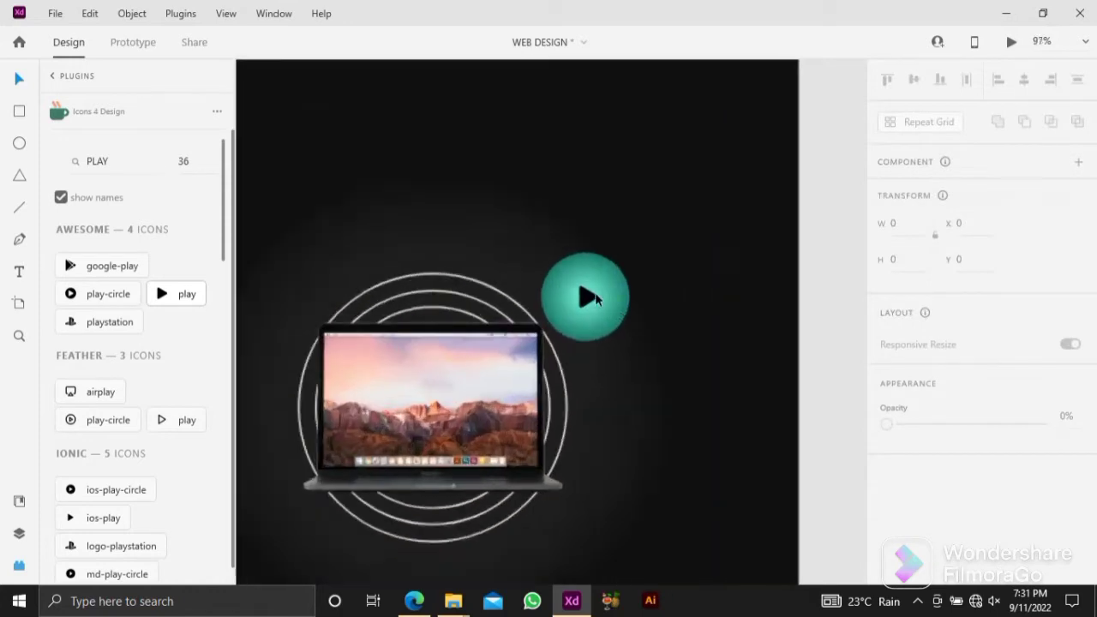
Group the play icon with the teal circle and switch from the plugin to the layer list.
click(580, 300)
shift+click(618, 252)
right_click(618, 252)
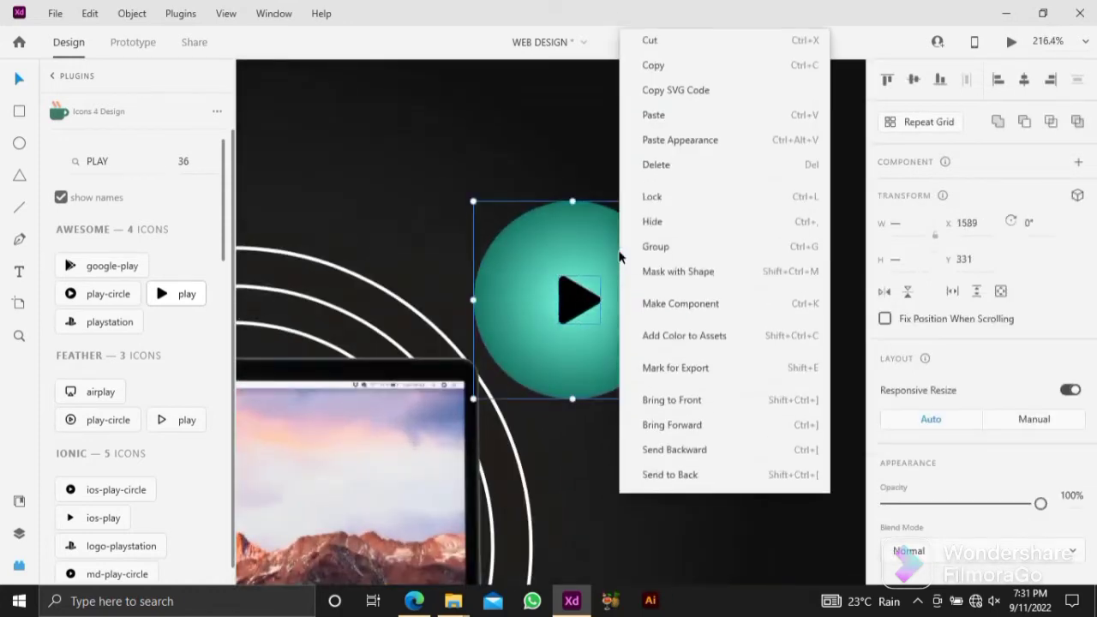
click(653, 224)
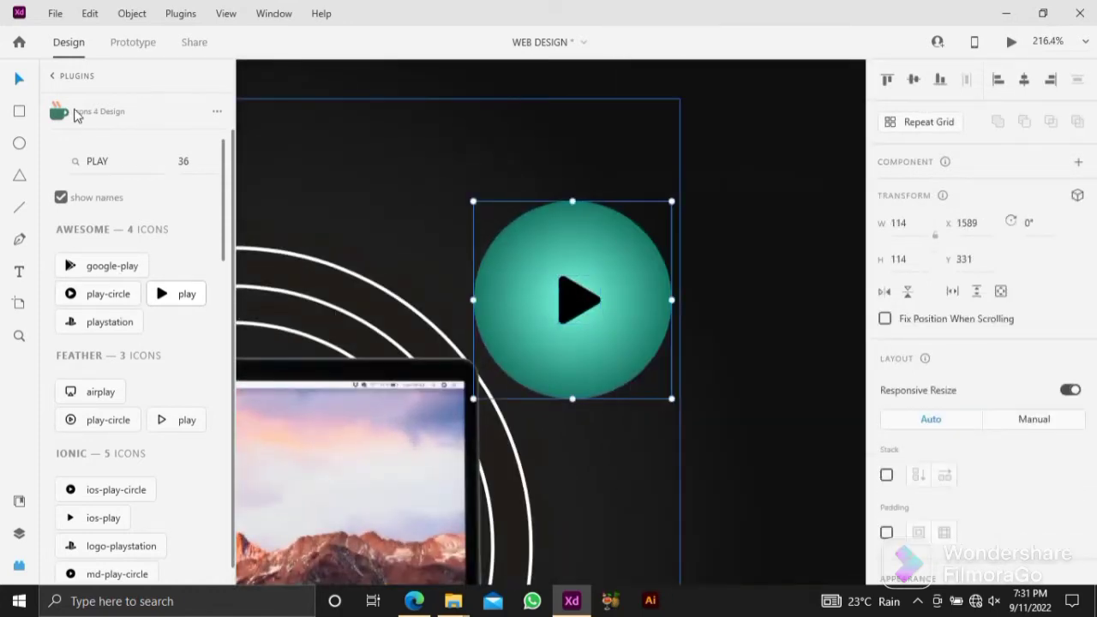
click(55, 77)
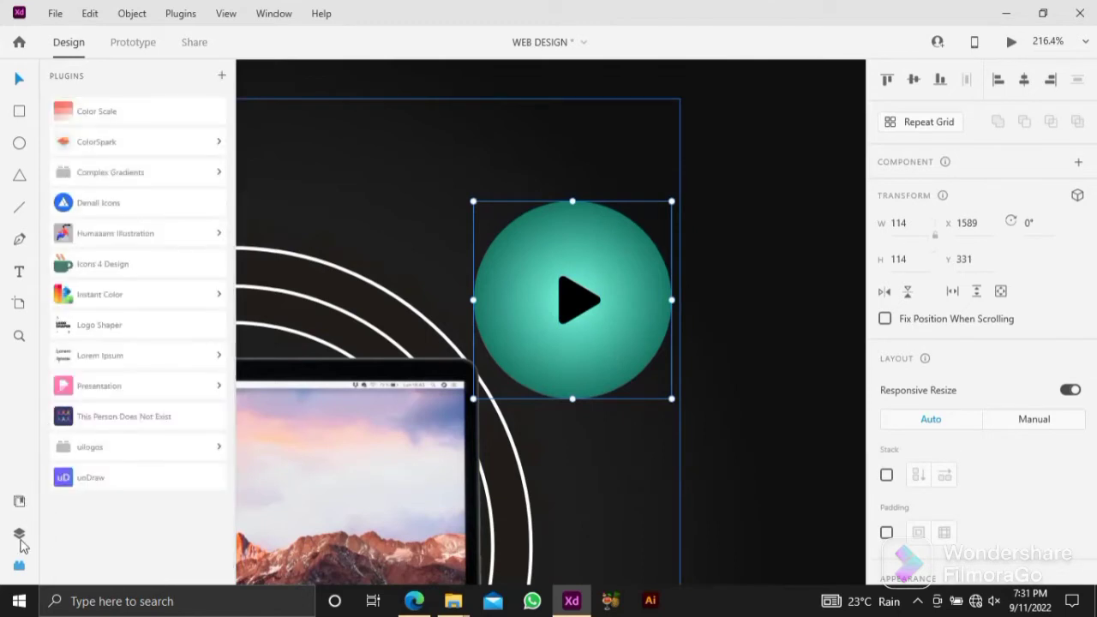
click(19, 533)
scroll(565, 327, down, 5)
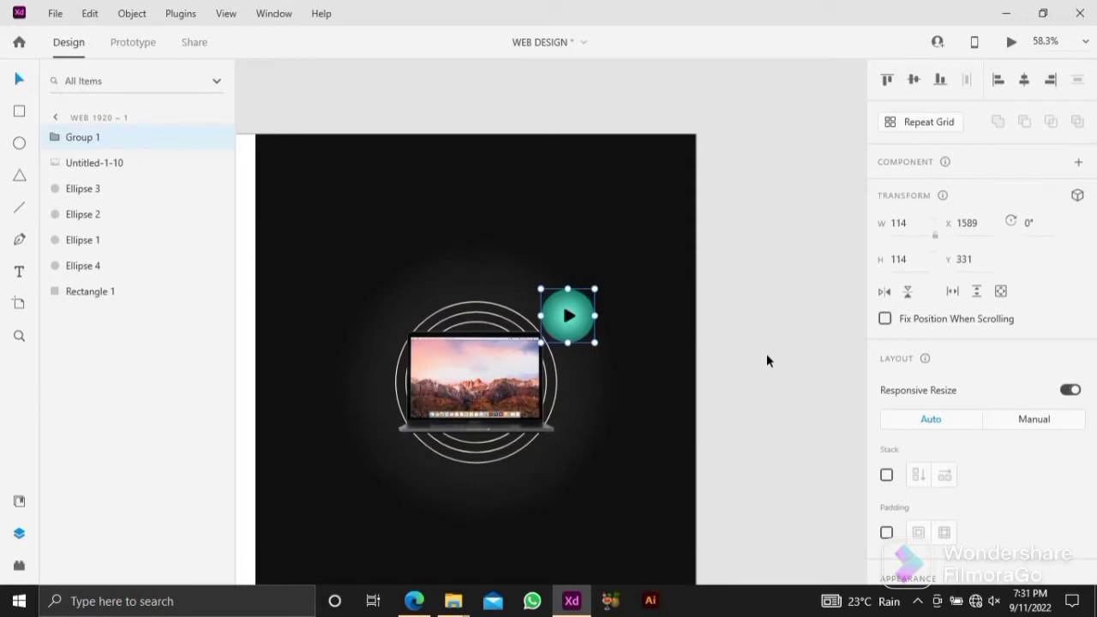
scroll(766, 353, down, 3)
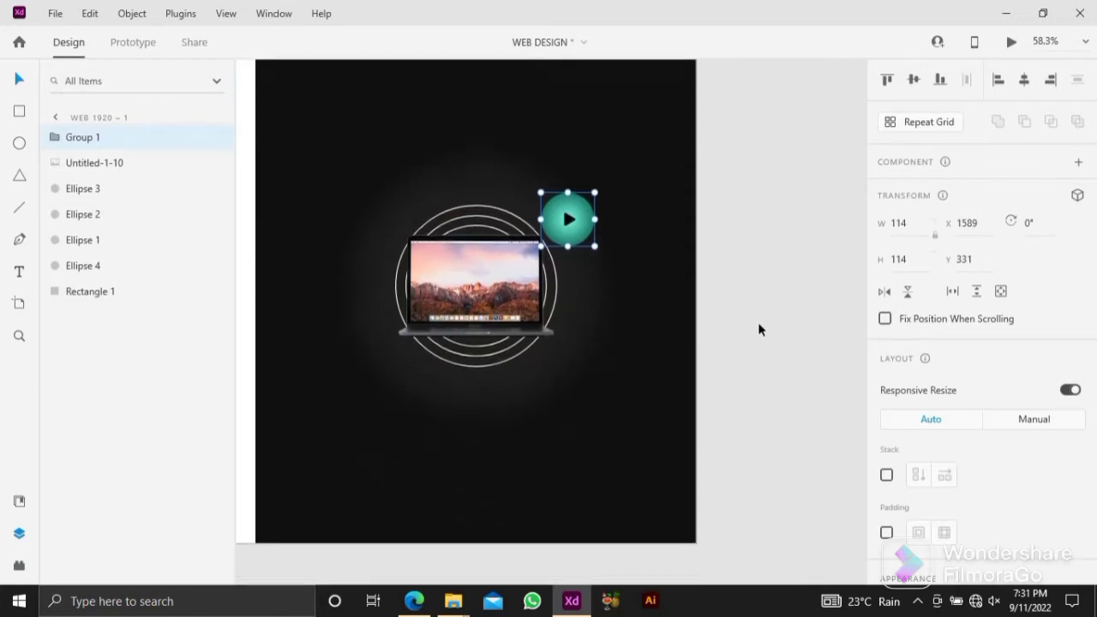
scroll(757, 322, up, 1)
scroll(757, 323, down, 1)
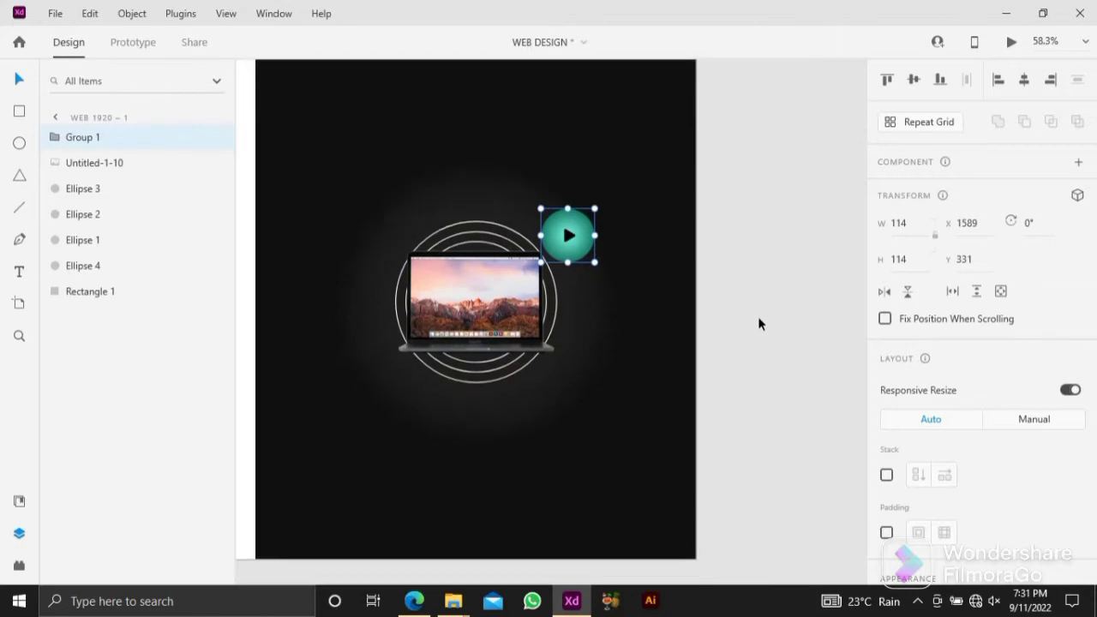
scroll(758, 324, up, 1)
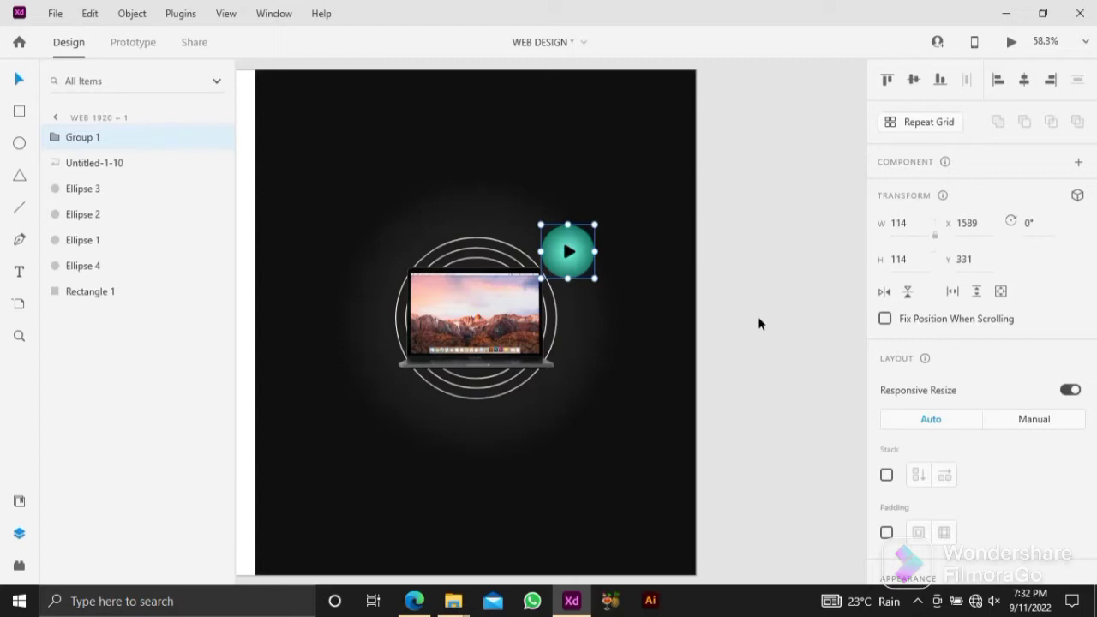
Scale the play button group down to about 69 × 69 and move it to about X 1601, Y 366, beside the rings.
scroll(586, 234, up, 5)
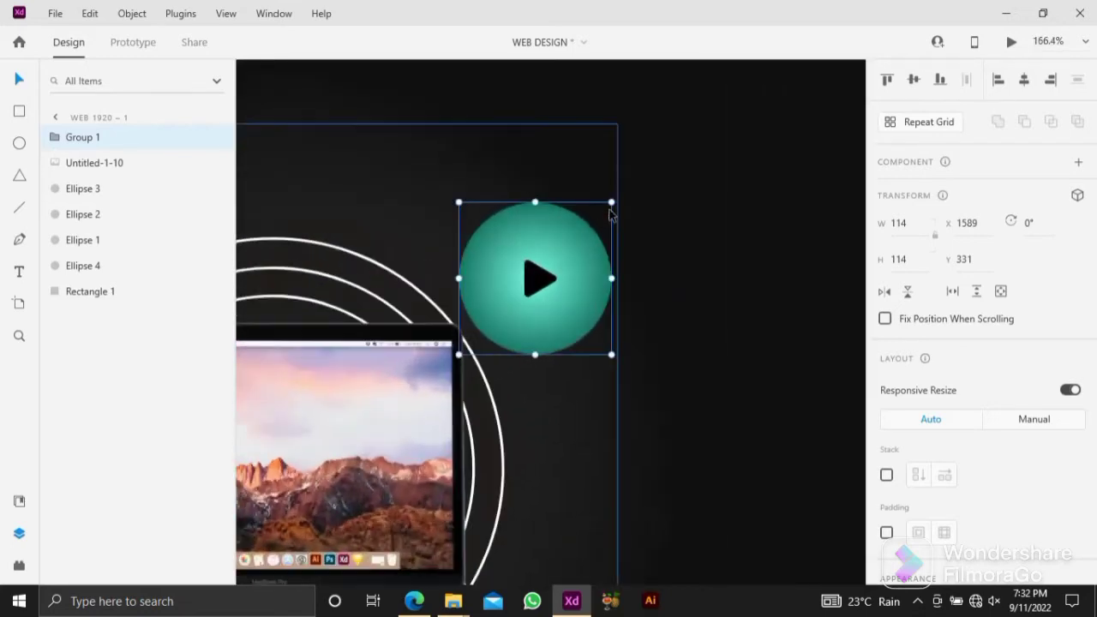
drag(609, 210, 552, 262)
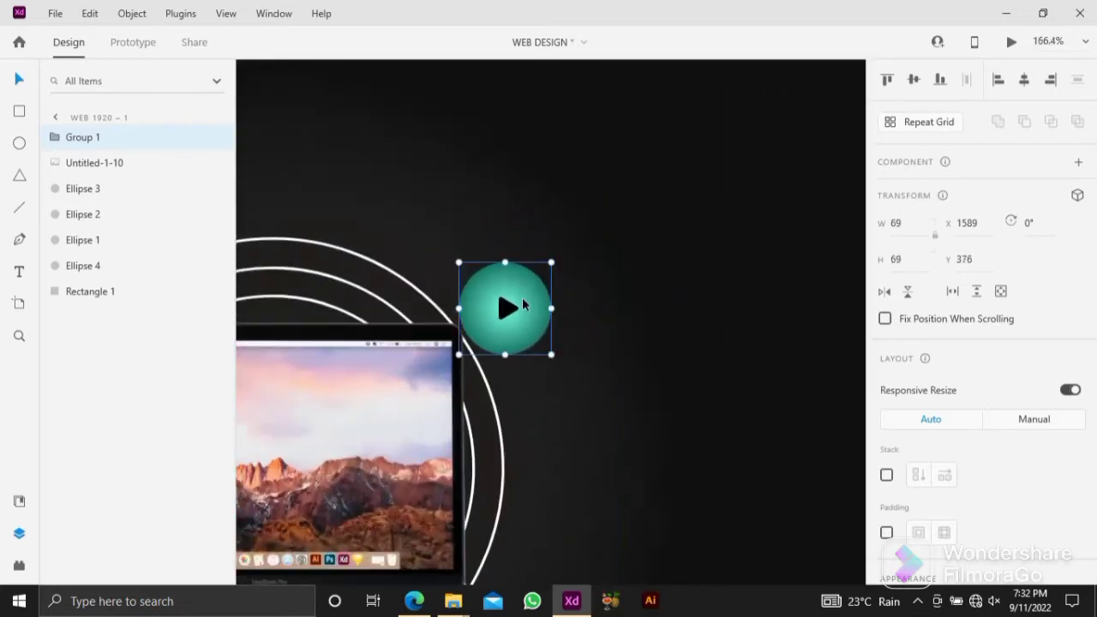
drag(524, 305, 538, 290)
scroll(538, 289, down, 5)
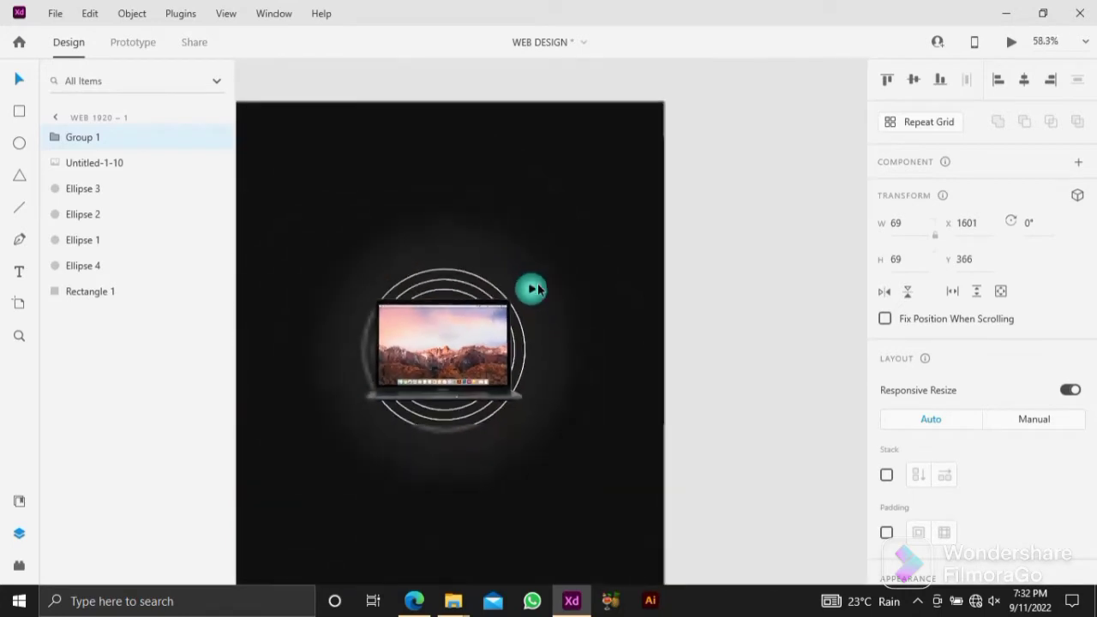
scroll(534, 289, down, 2)
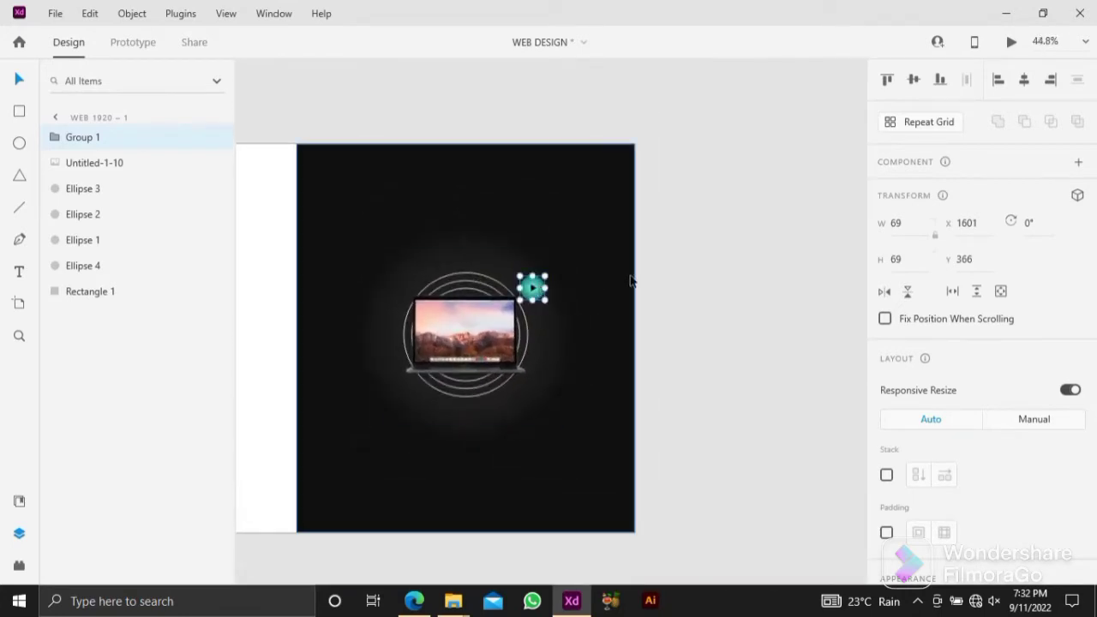
click(655, 287)
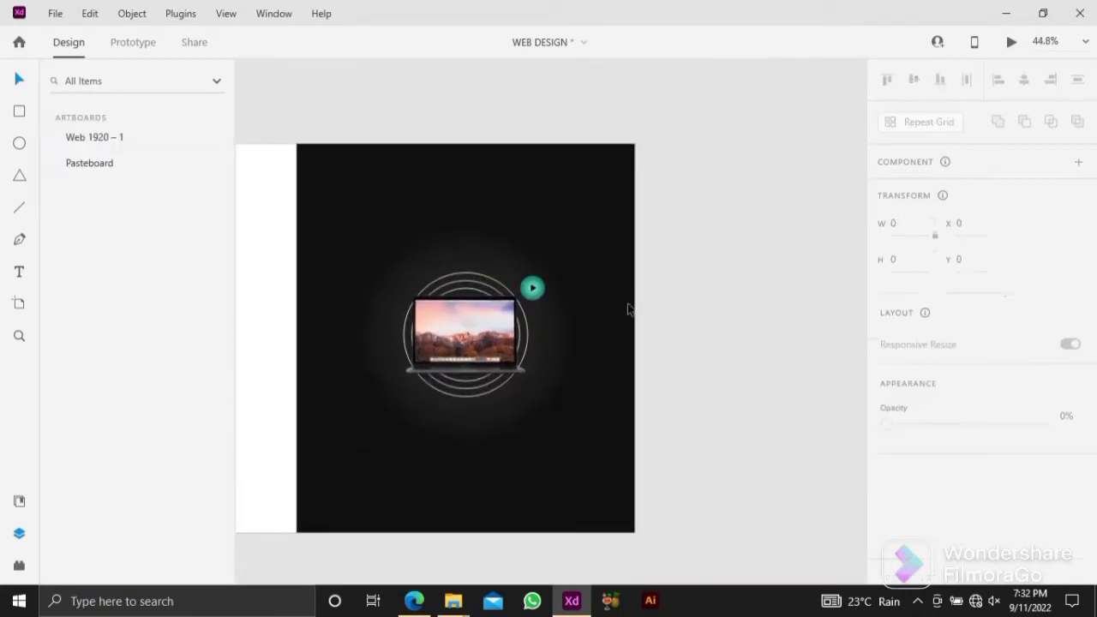
Enlarge the outermost ring, Ellipse 3, to about 842 × 842 and move it to about X 1424, Y 109, past the artboard edge.
click(531, 334)
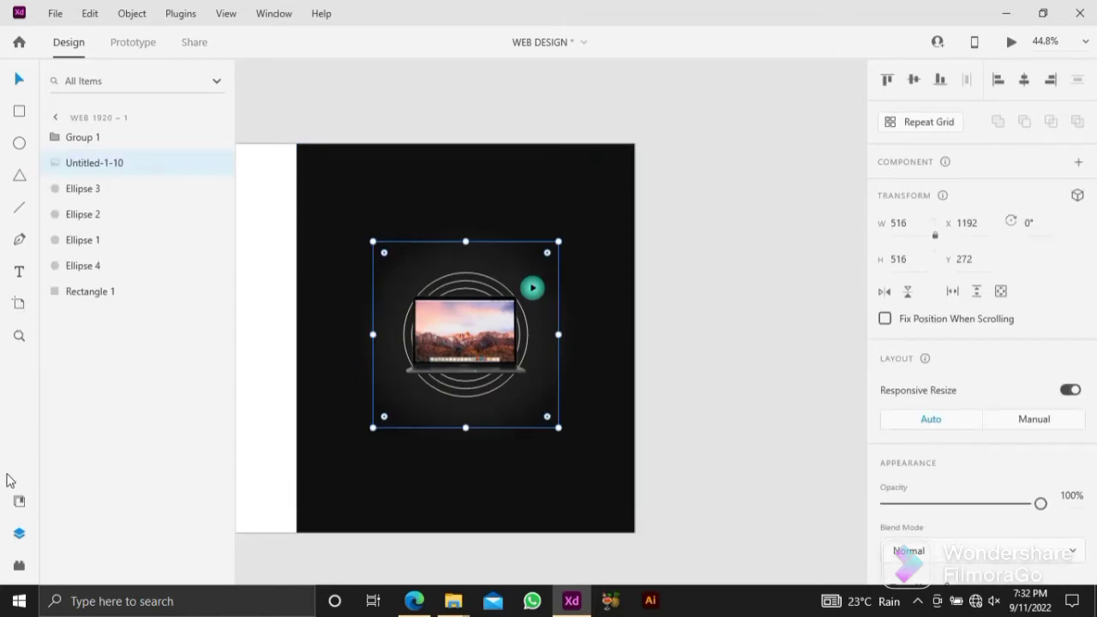
click(96, 216)
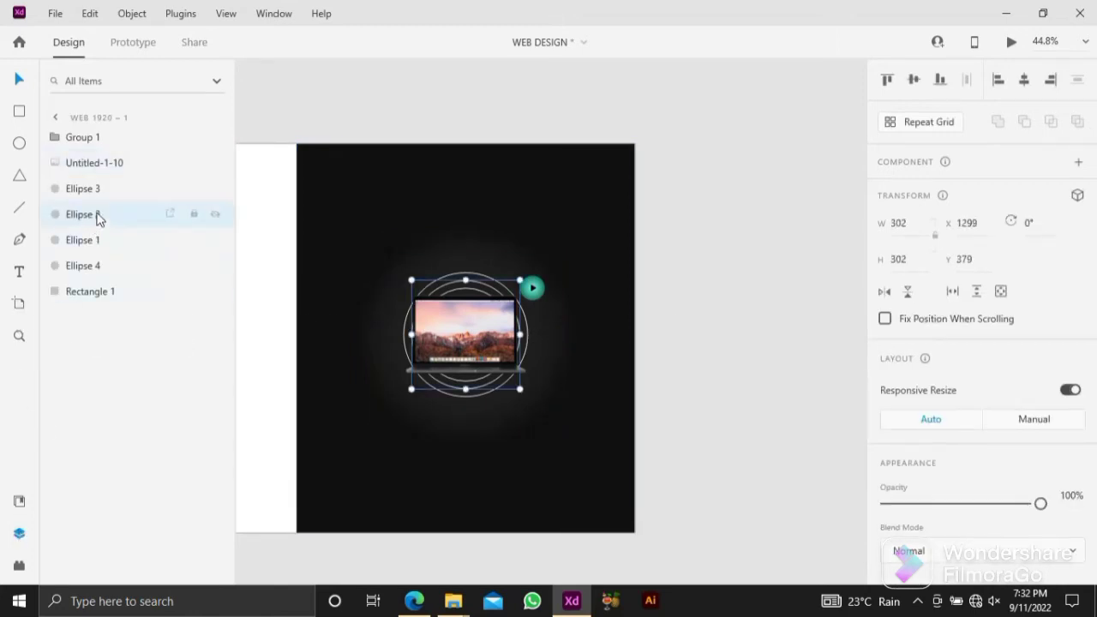
click(92, 192)
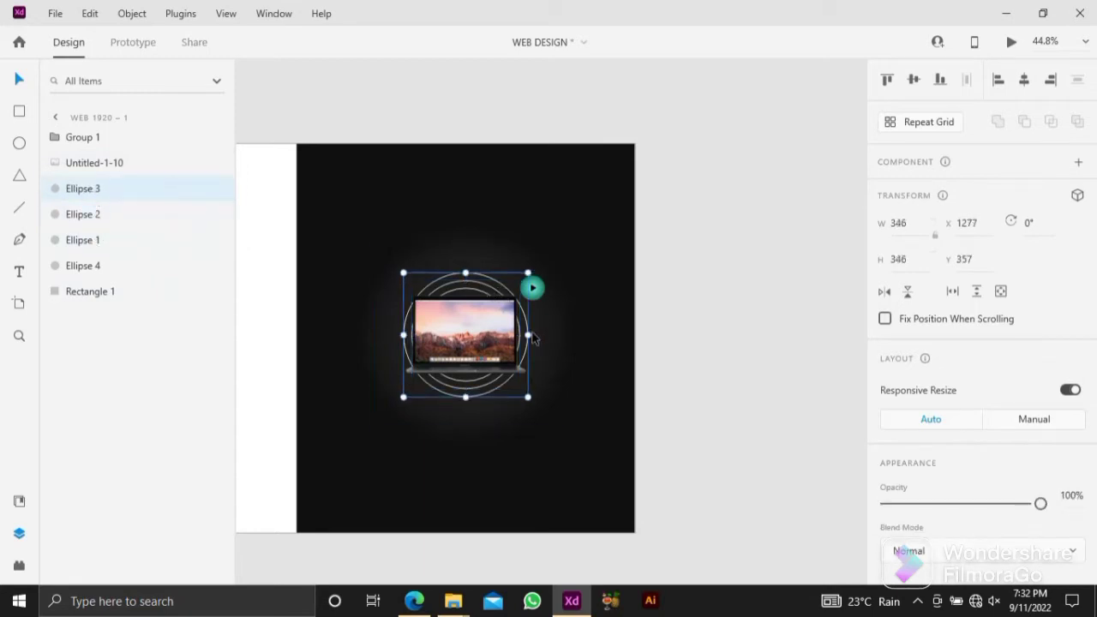
drag(528, 334, 707, 352)
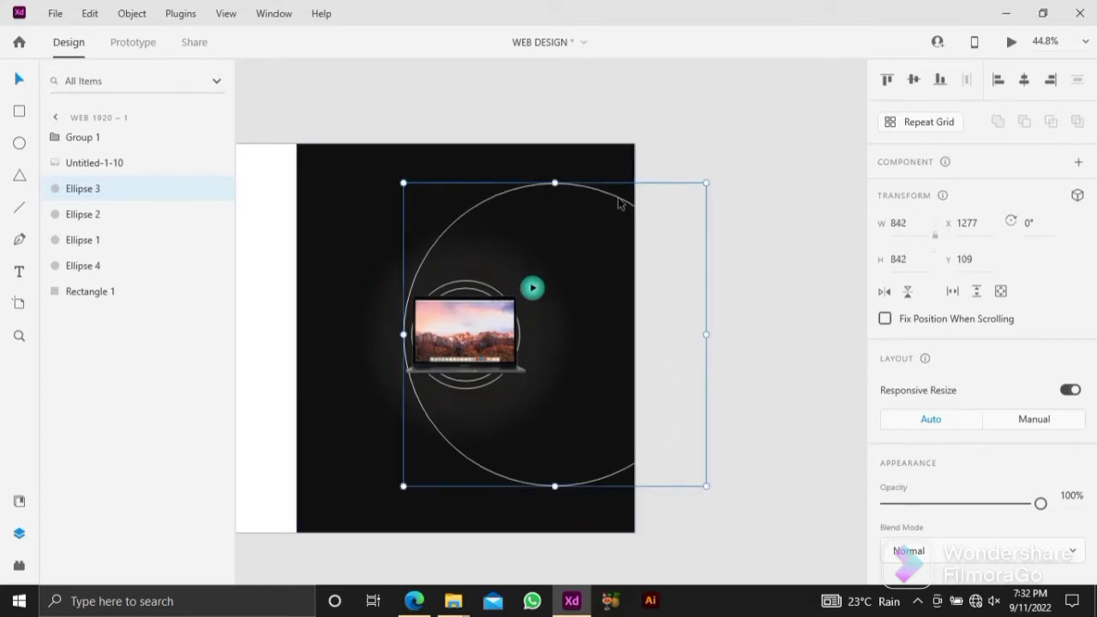
drag(619, 205, 669, 198)
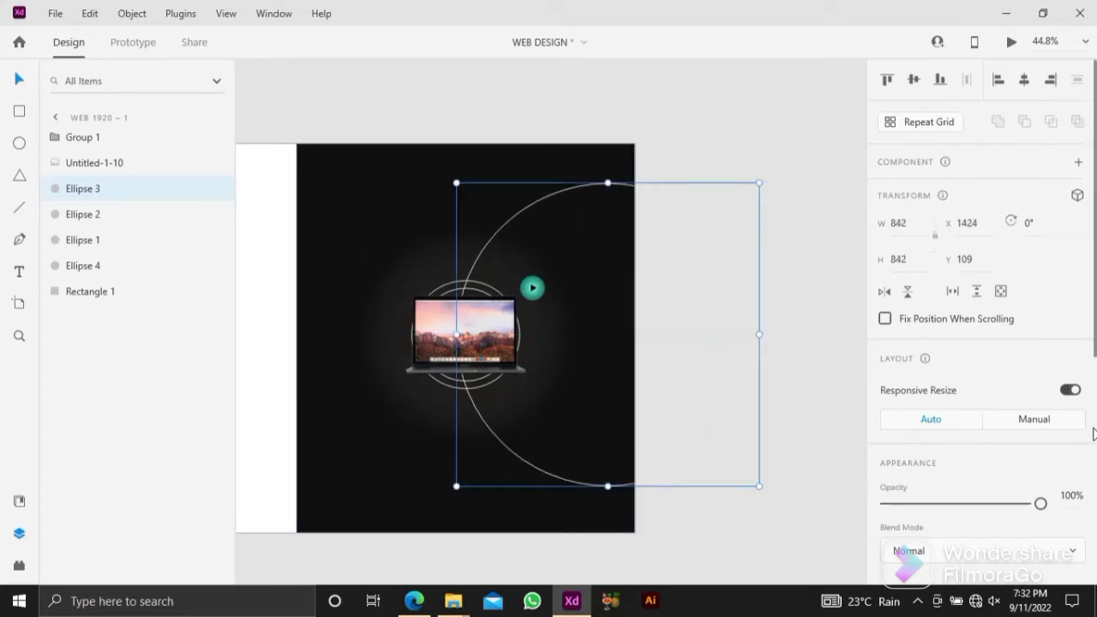
Set the enlarged ring's border size to 13.
scroll(944, 429, down, 3)
click(930, 429)
text(13)
key(Return)
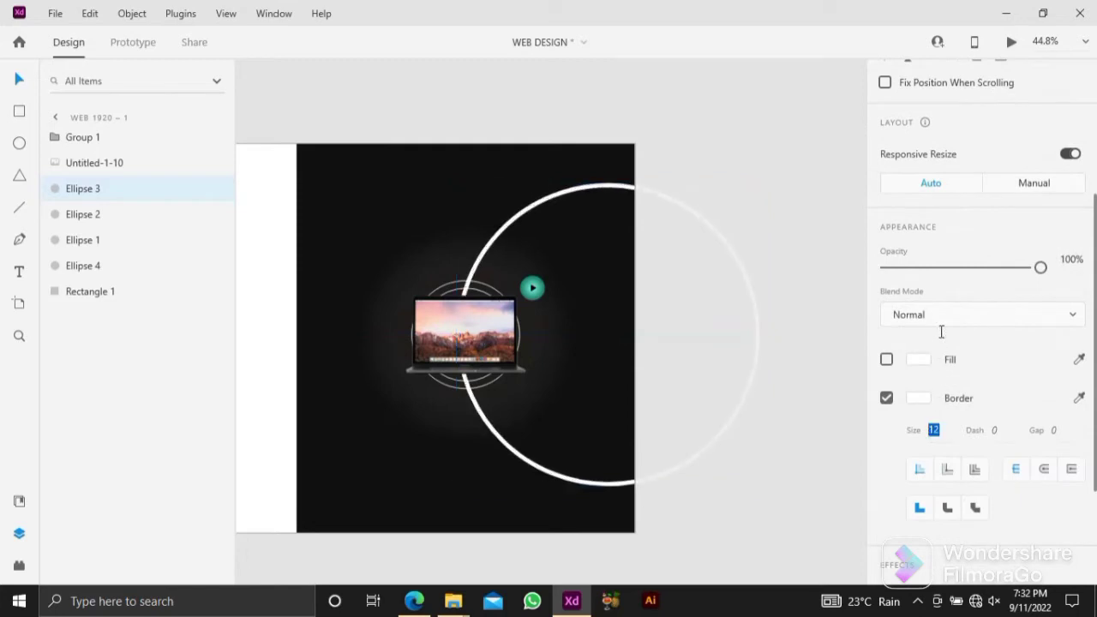
Send the enlarged ring behind the other ellipses, just above the black rectangle, and make its border thinner.
key(ctrl+bracketleft)
key(ctrl+bracketleft)
key(ctrl+bracketleft)
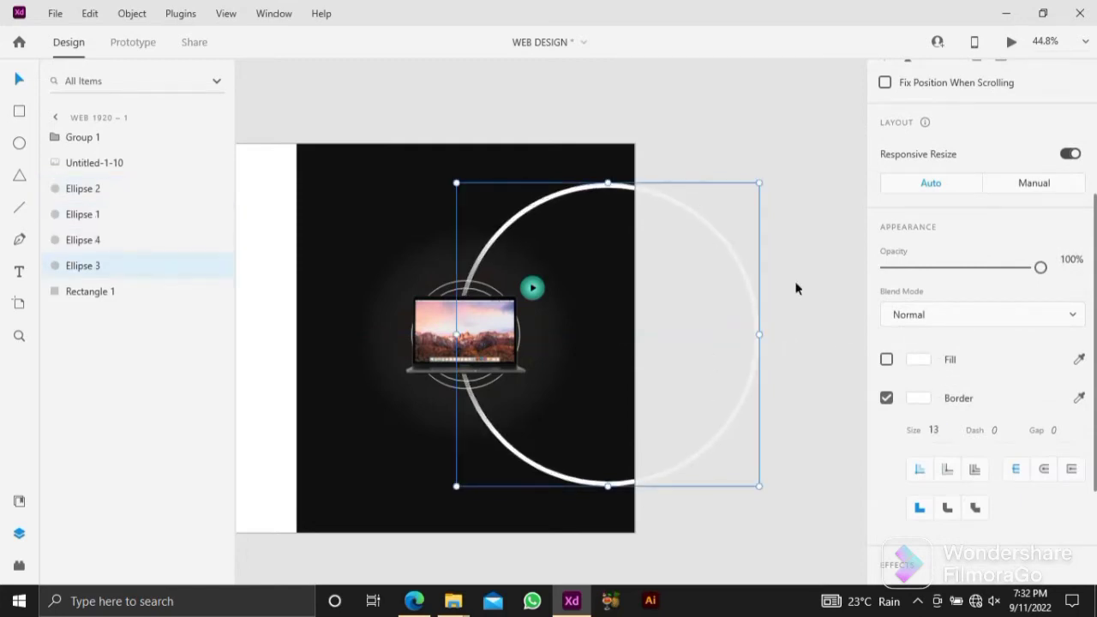
drag(945, 447, 949, 491)
click(722, 145)
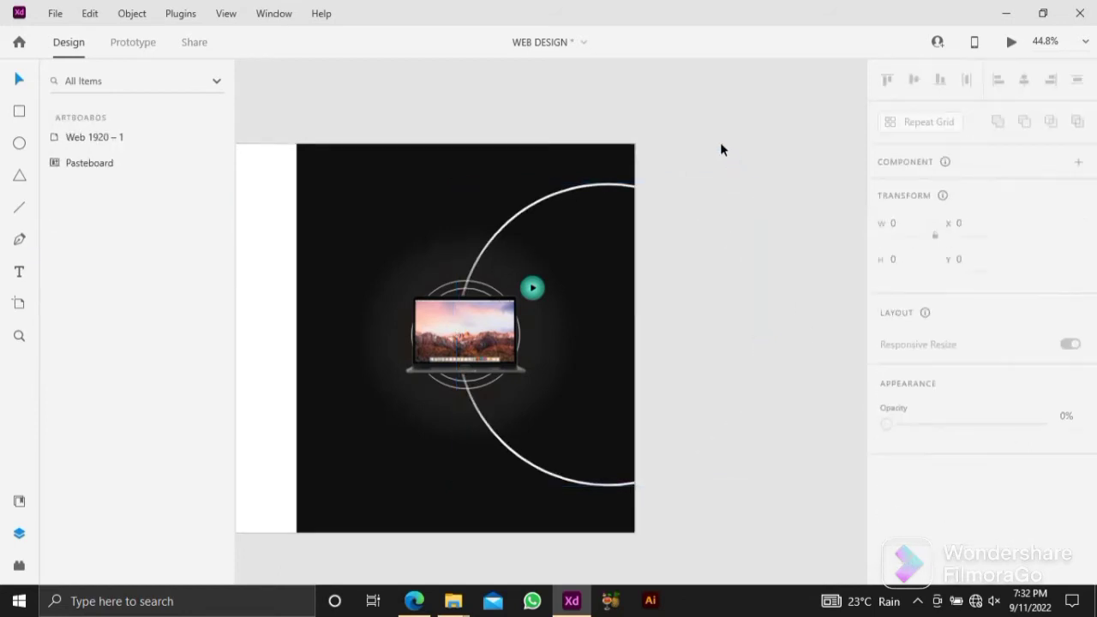
drag(721, 148, 753, 183)
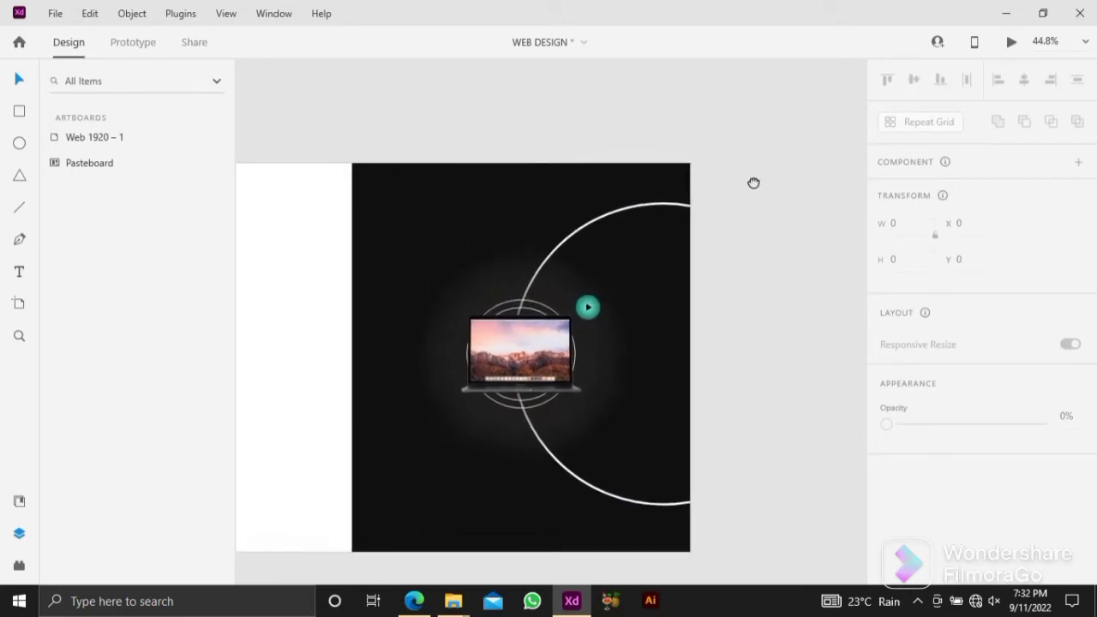
click(683, 207)
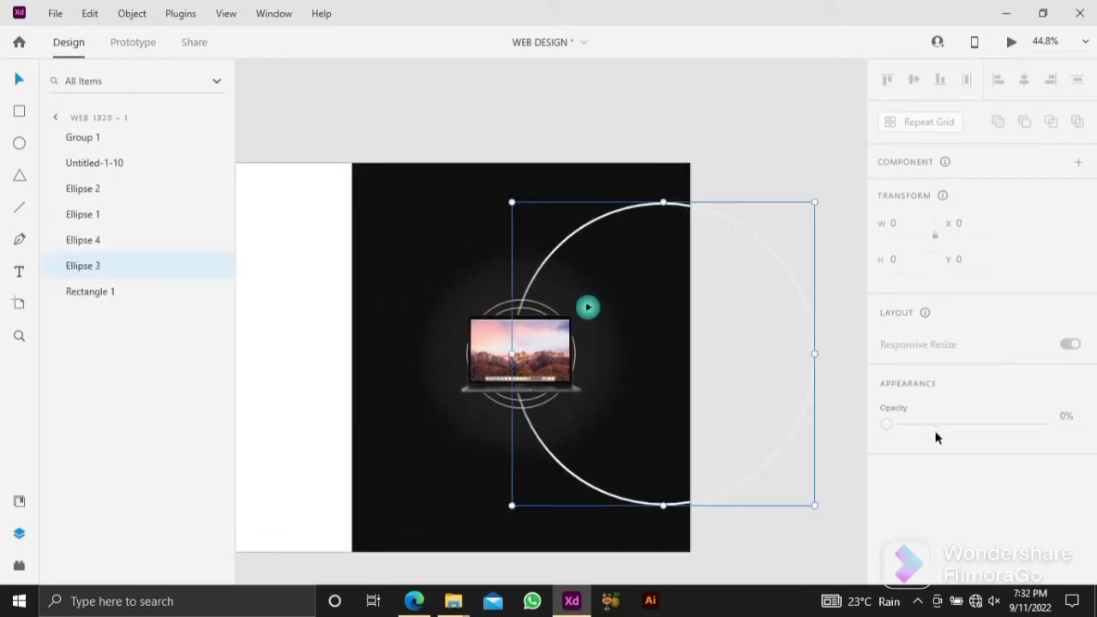
drag(936, 437, 385, 304)
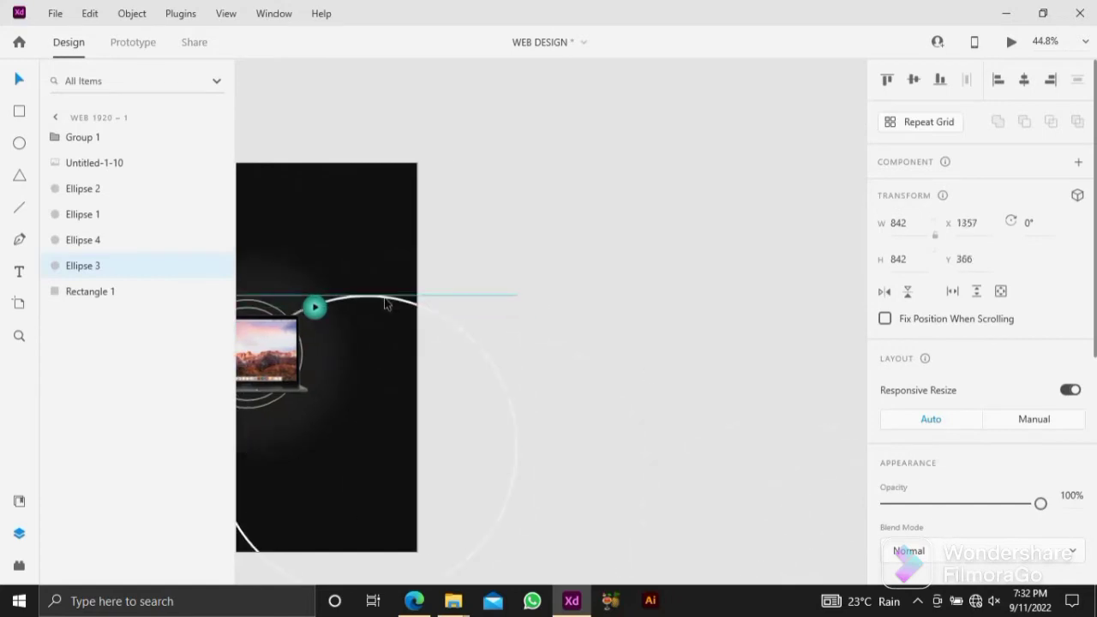
key(ctrl+z)
drag(531, 274, 737, 275)
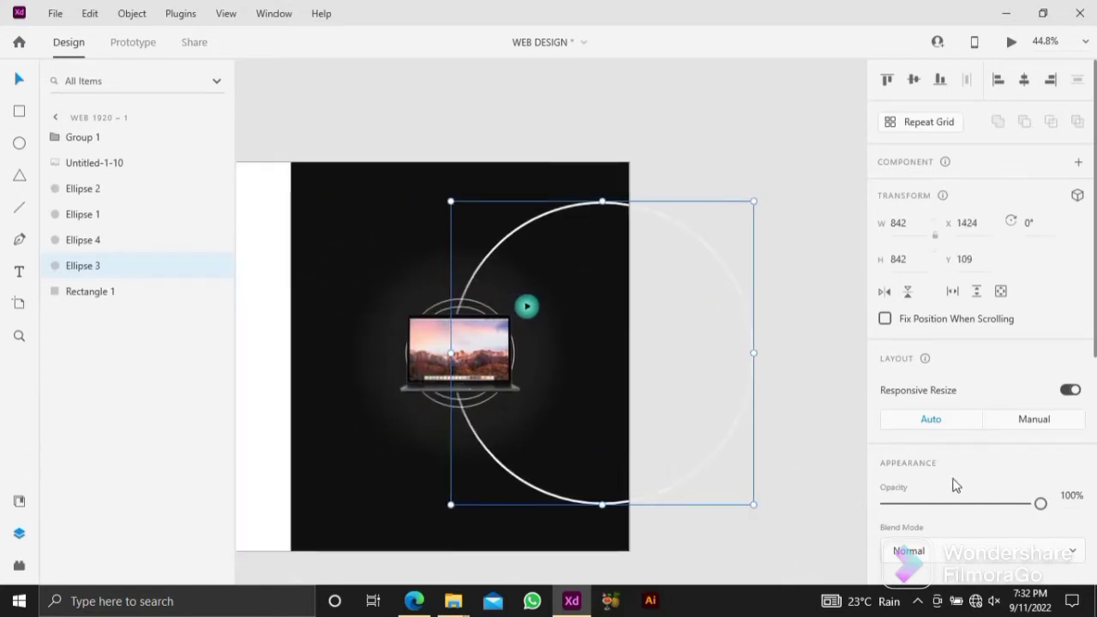
Reduce the large background ring's opacity to 49% and deselect it.
drag(950, 507, 963, 511)
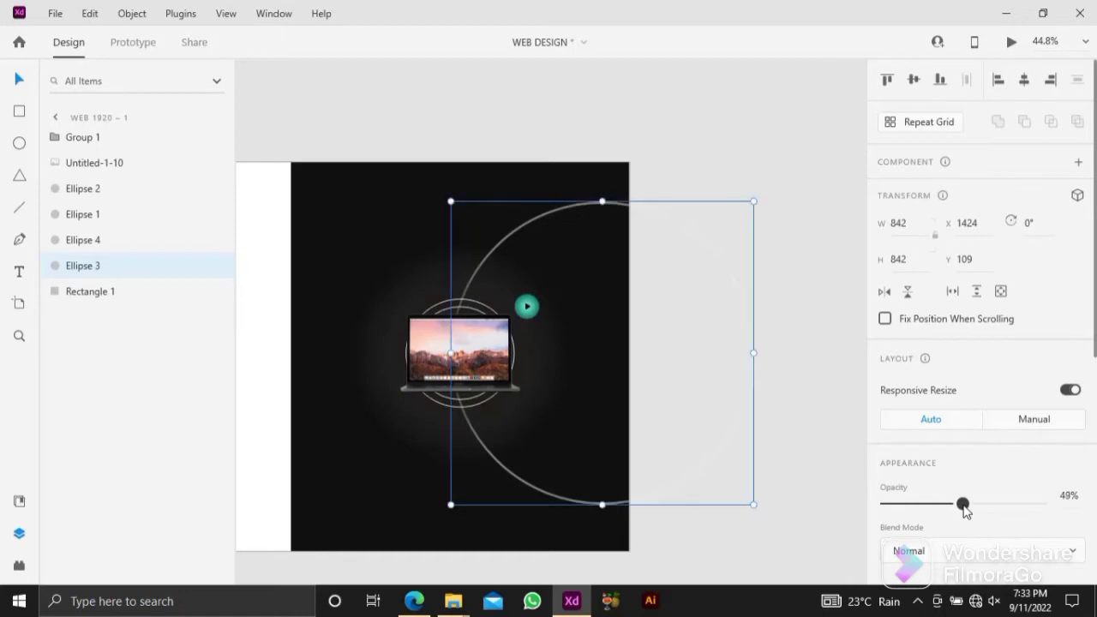
click(776, 506)
drag(671, 522, 660, 482)
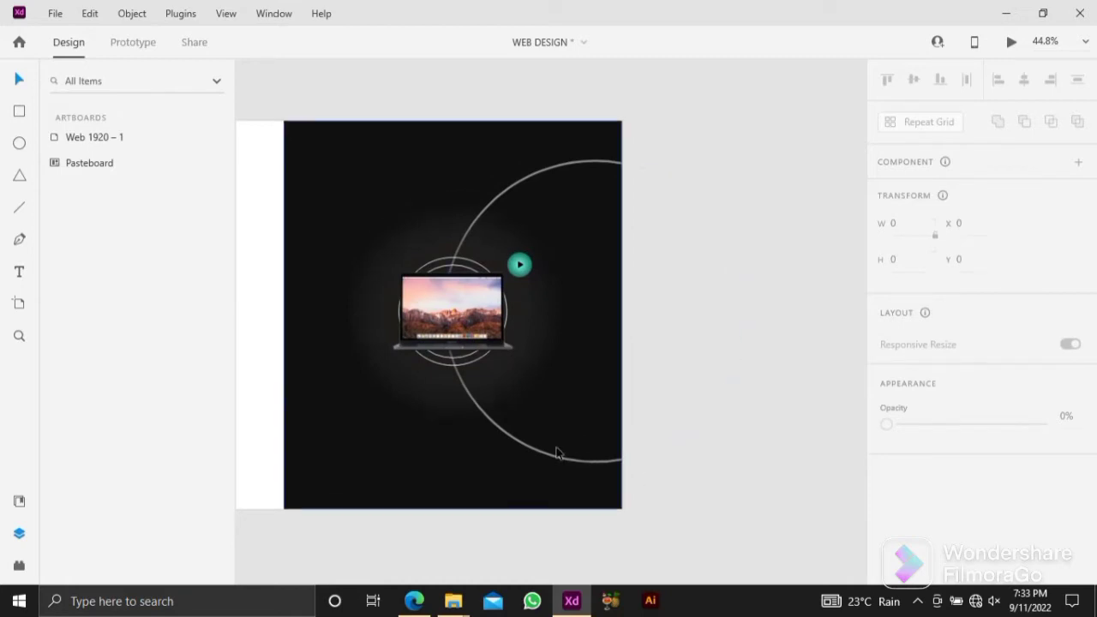
scroll(473, 420, up, 3)
scroll(473, 420, up, 1)
drag(480, 447, 550, 435)
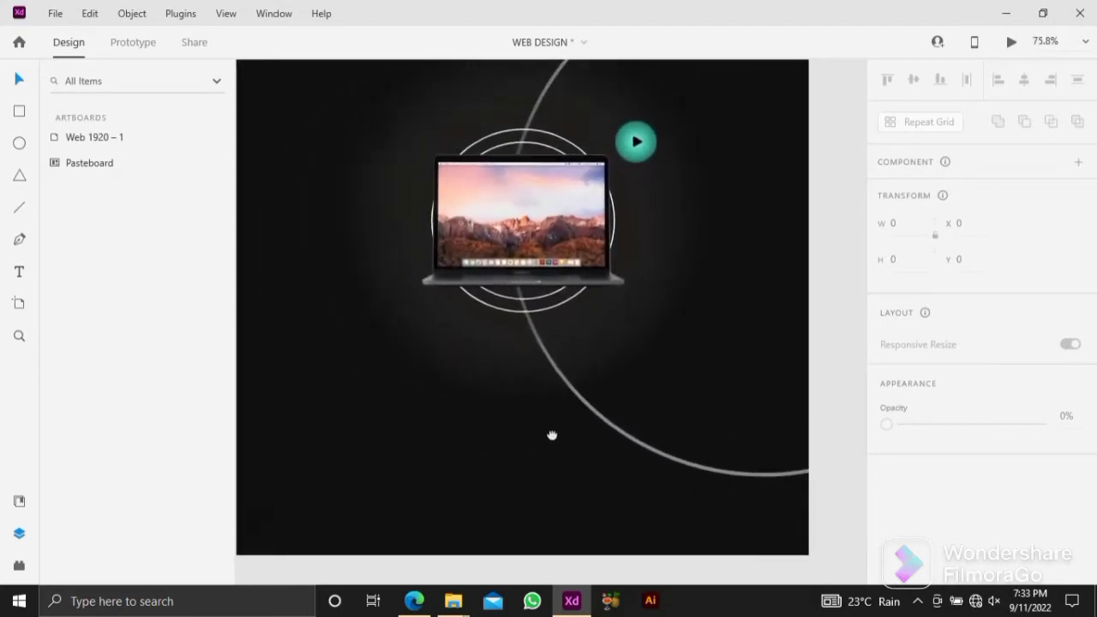
key(t)
click(503, 454)
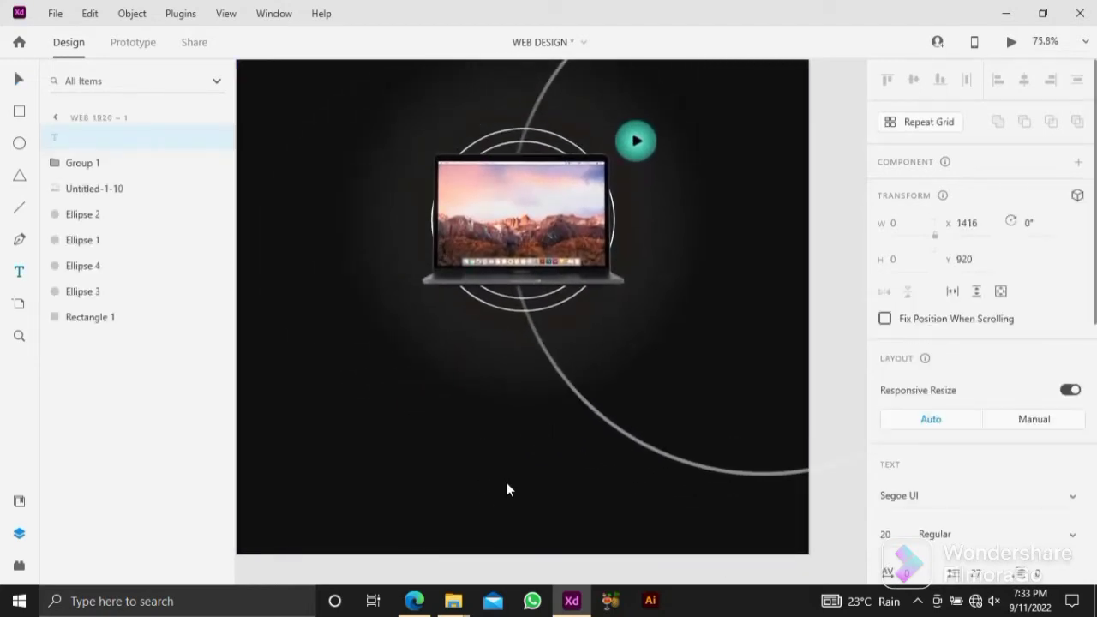
click(19, 82)
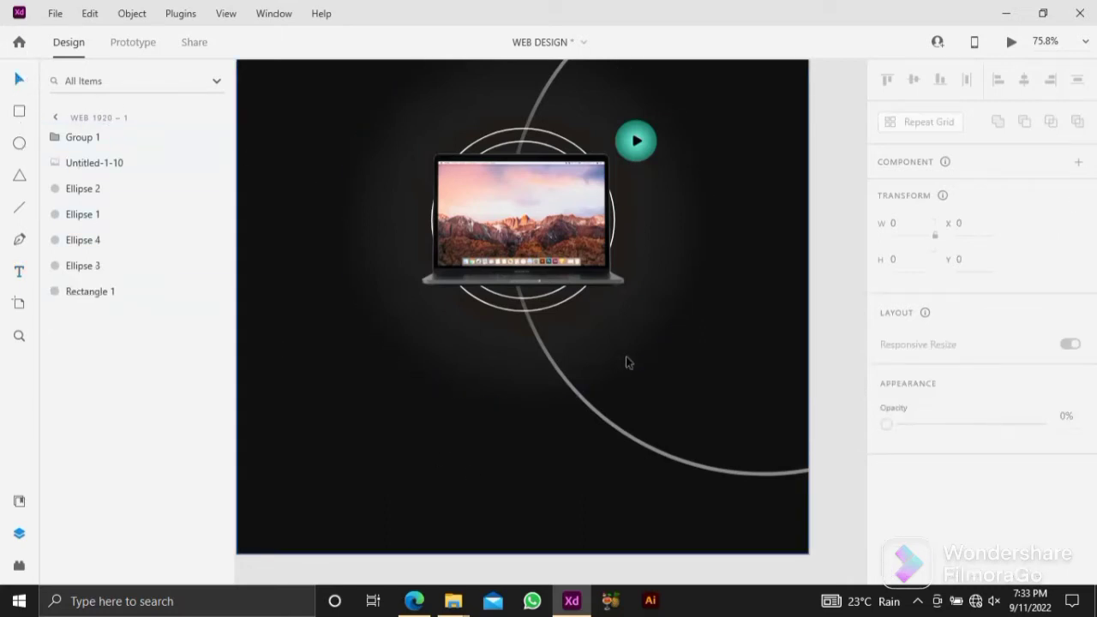
scroll(625, 356, down, 2)
click(662, 533)
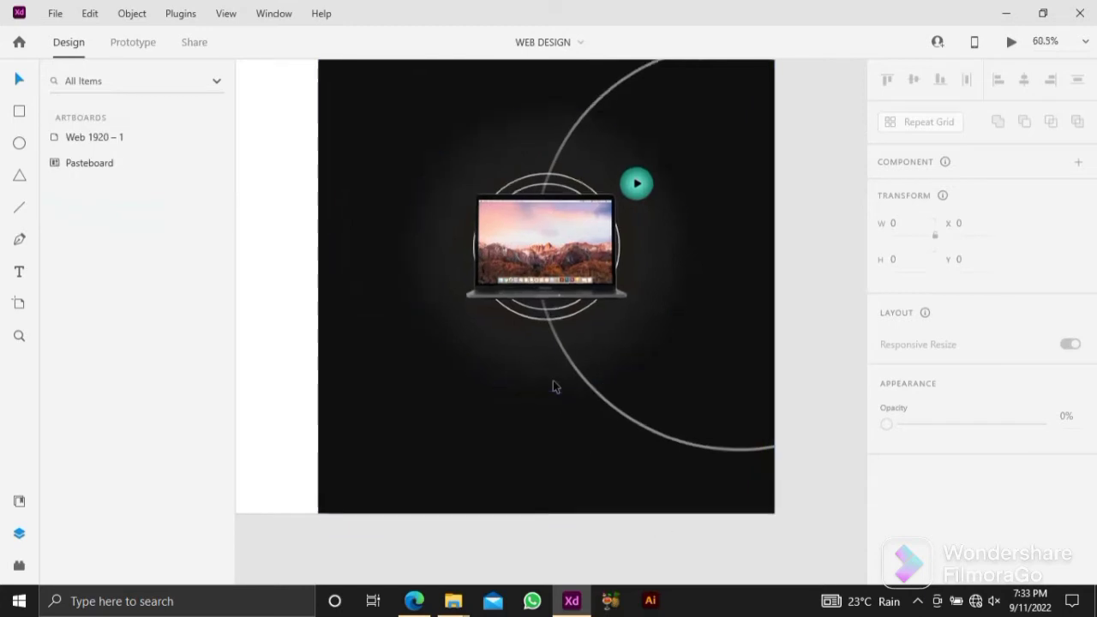
scroll(553, 384, up, 2)
click(19, 274)
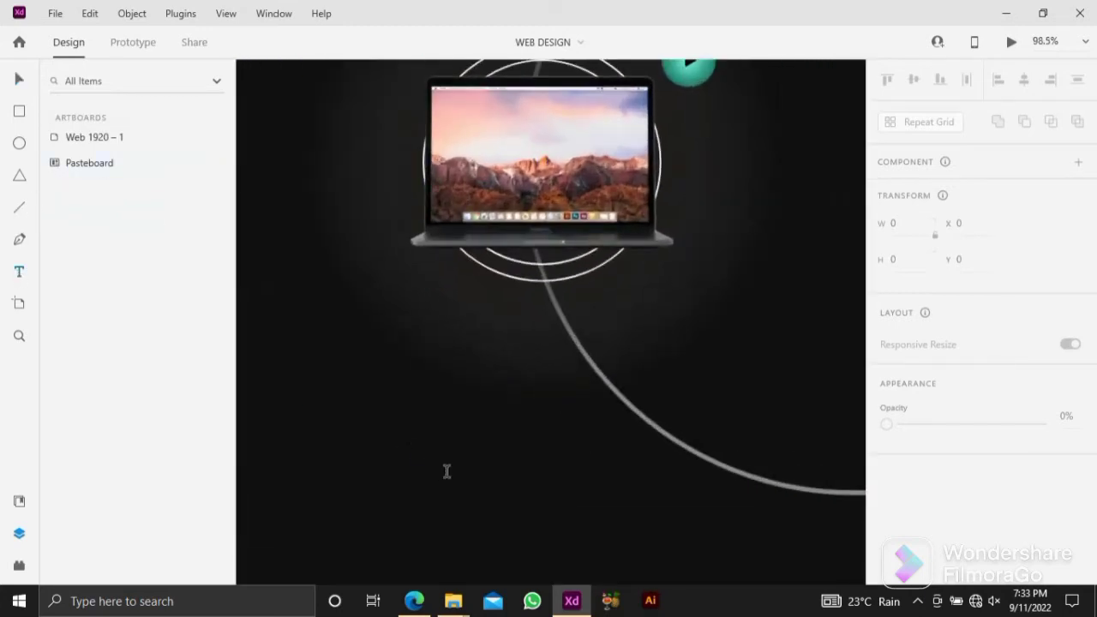
click(469, 484)
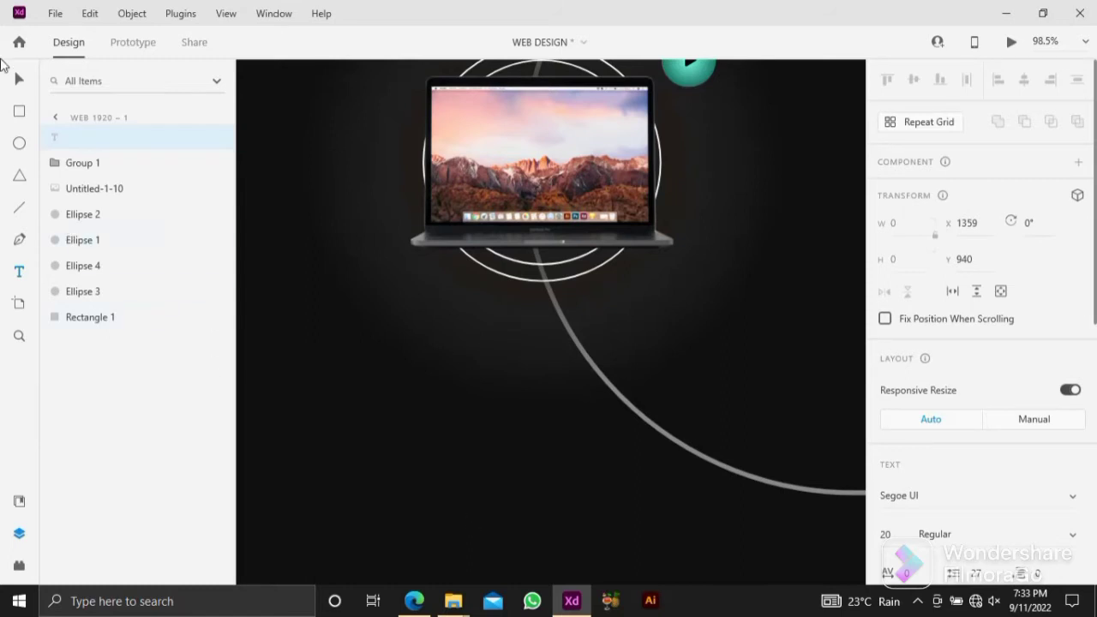
click(20, 83)
scroll(554, 326, down, 4)
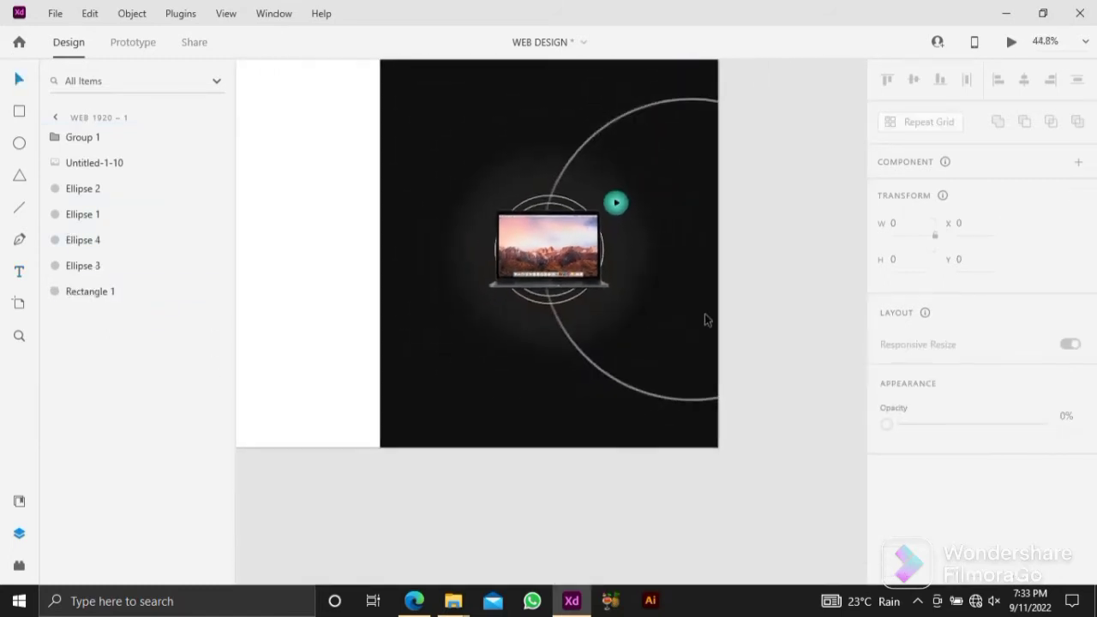
Postpone the feedback survey on the home screen and return to the WEB DESIGN file.
click(280, 117)
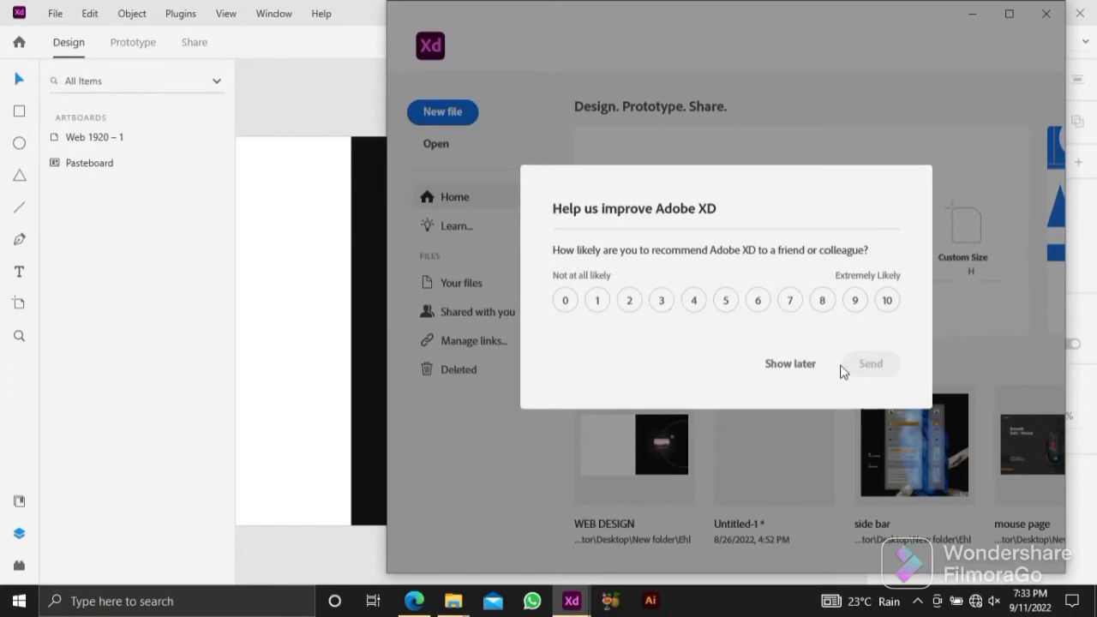
click(803, 366)
click(637, 457)
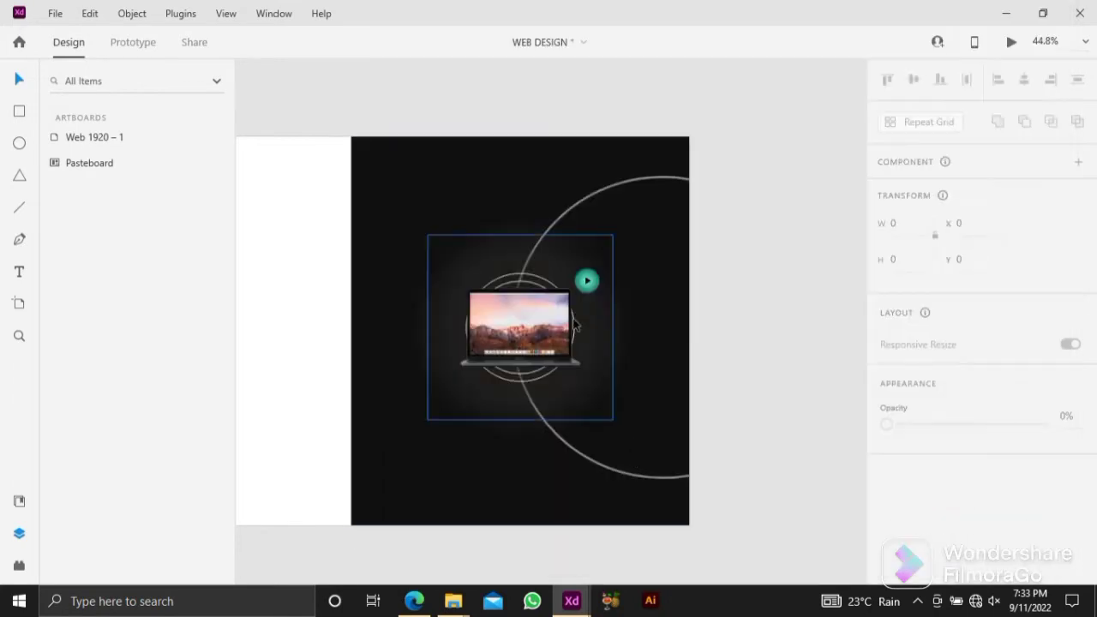
Add the text "GADGETS" on the black area below the laptop, at about X 1269, Y 893.
scroll(526, 436, up, 3)
drag(504, 451, 520, 411)
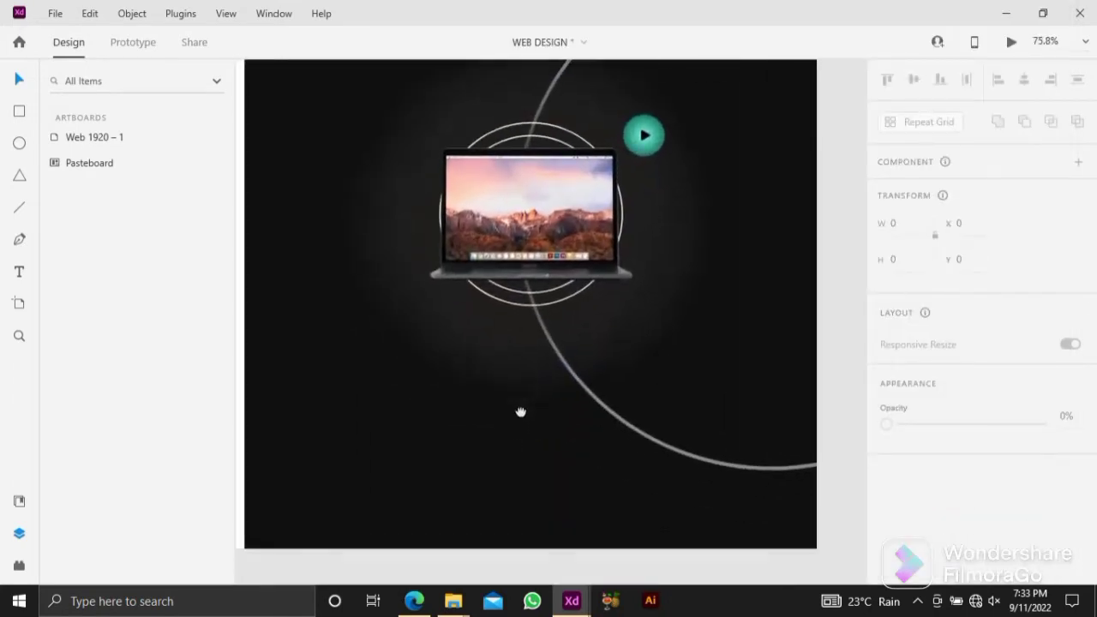
click(19, 274)
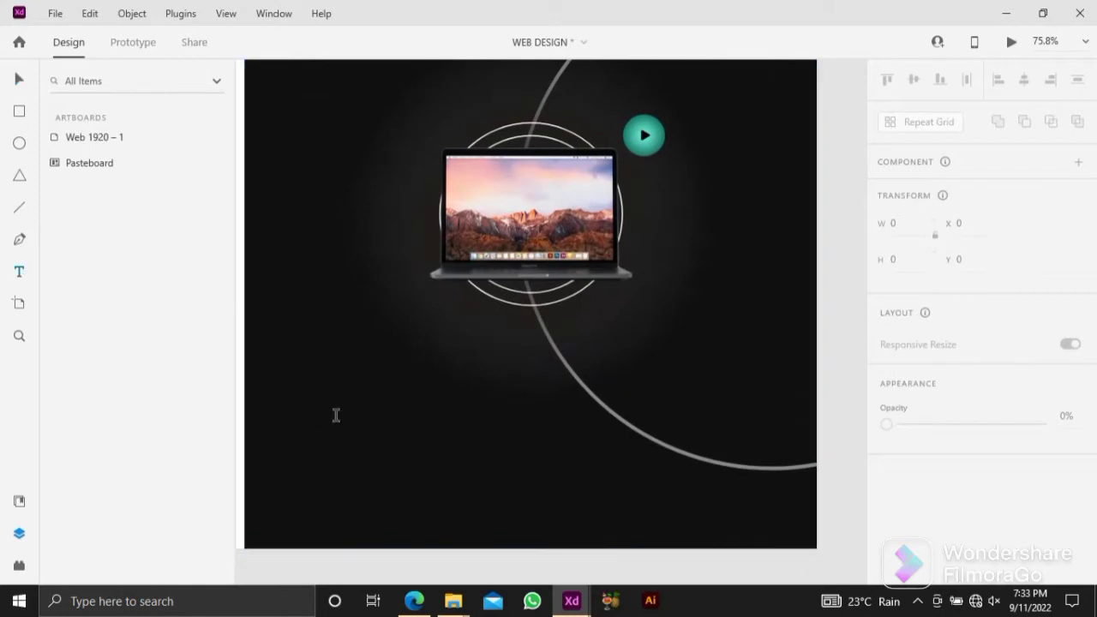
click(421, 442)
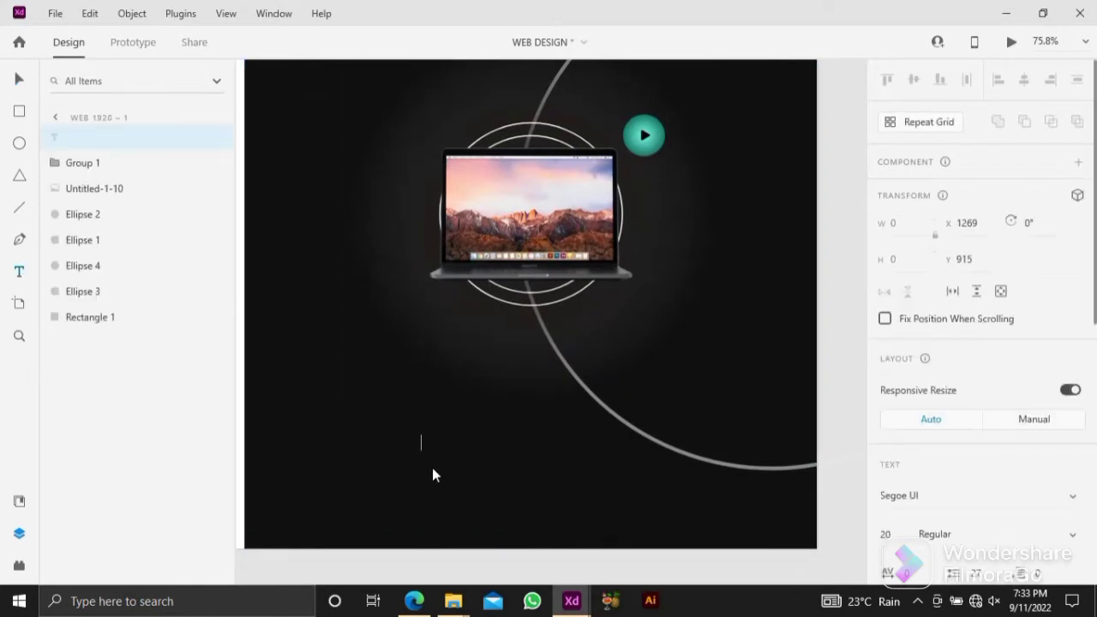
text(GADGETS)
click(19, 79)
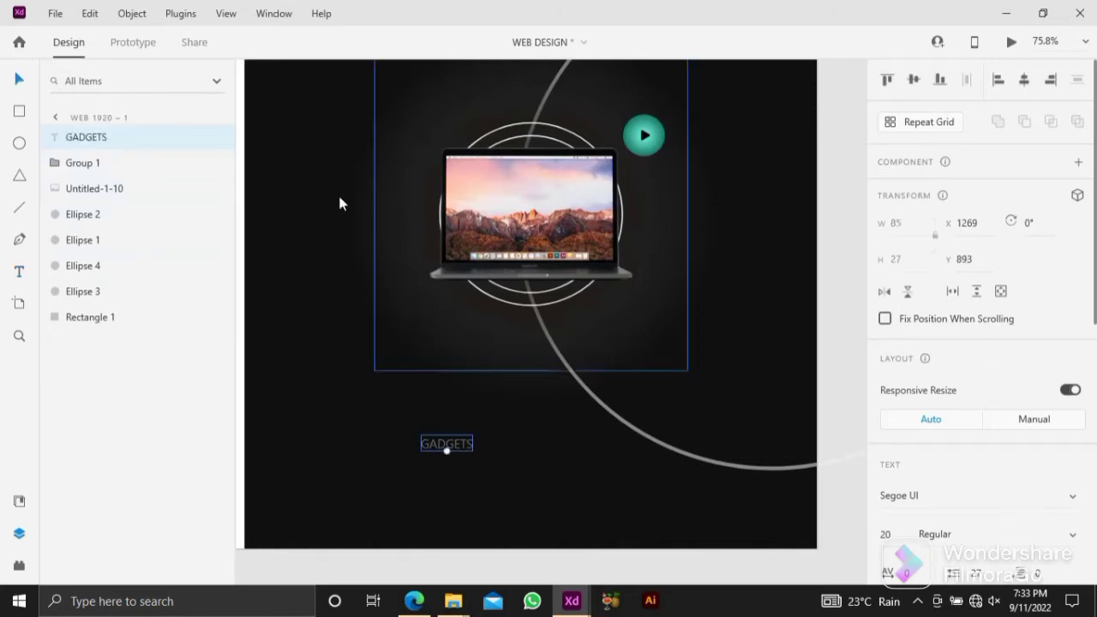
Set the GADGETS text's font to Poppins and its fill to white (#FFFFFF).
click(978, 497)
text(Poppins)
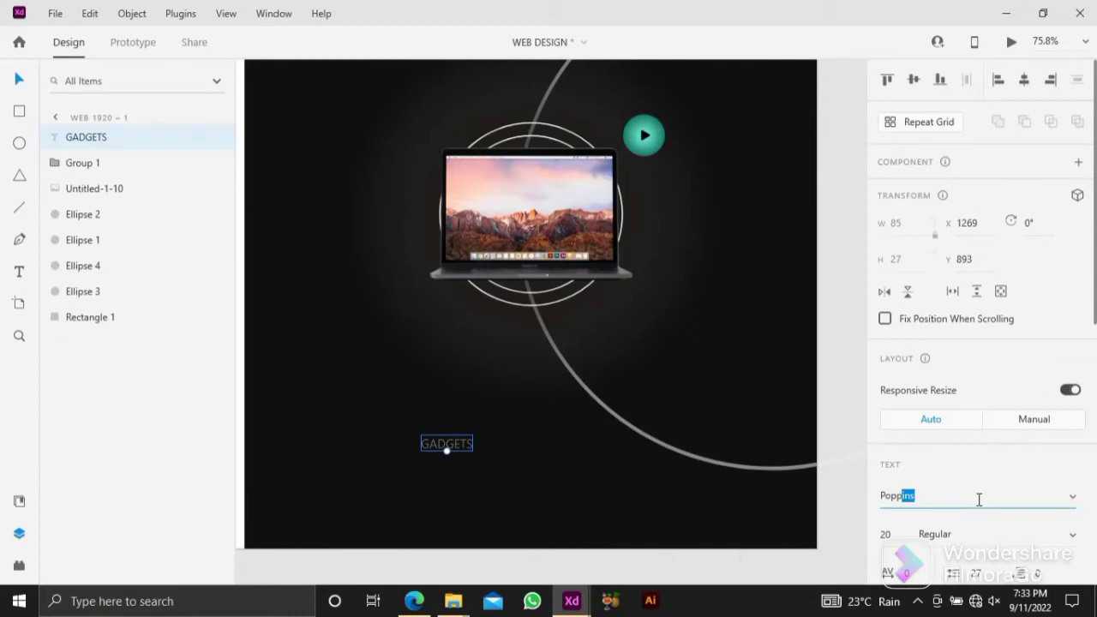
key(Return)
scroll(985, 514, down, 3)
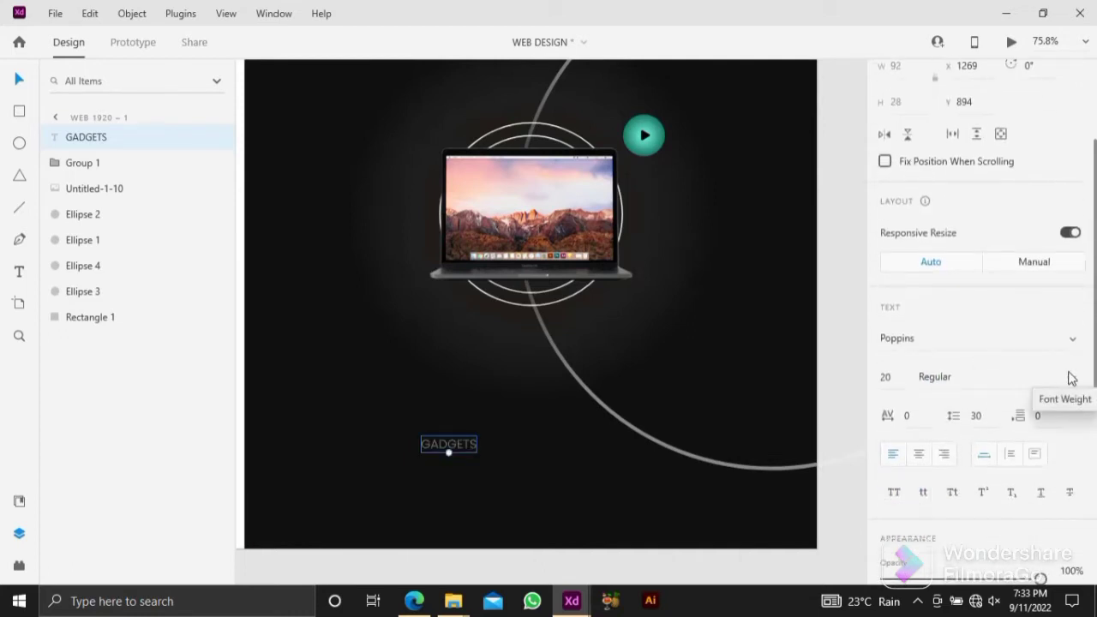
scroll(986, 428, down, 6)
click(917, 356)
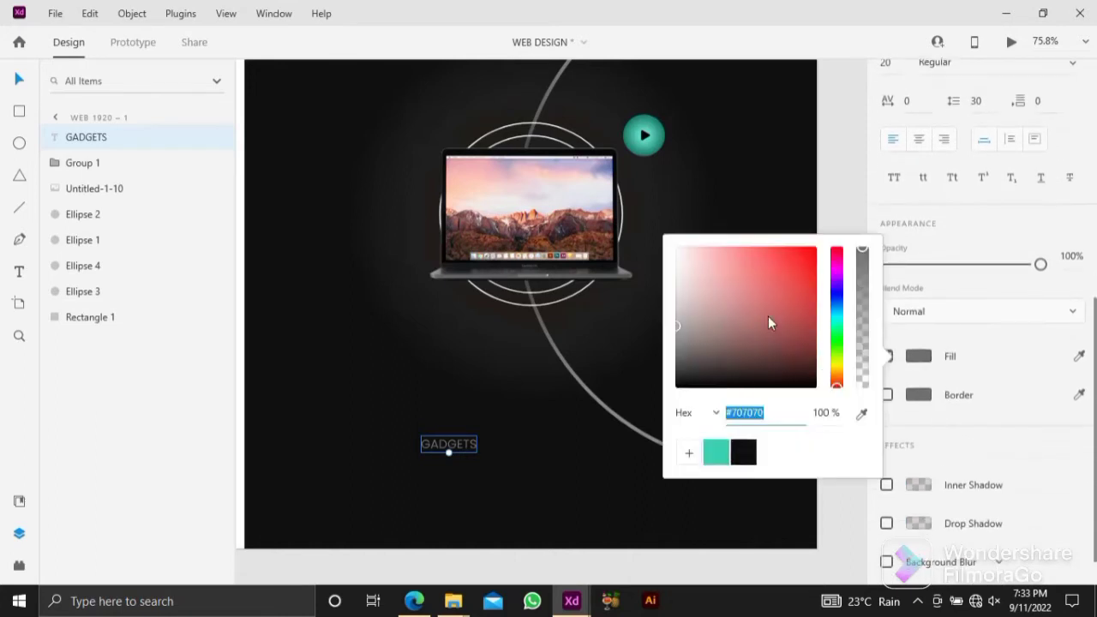
drag(708, 277, 676, 248)
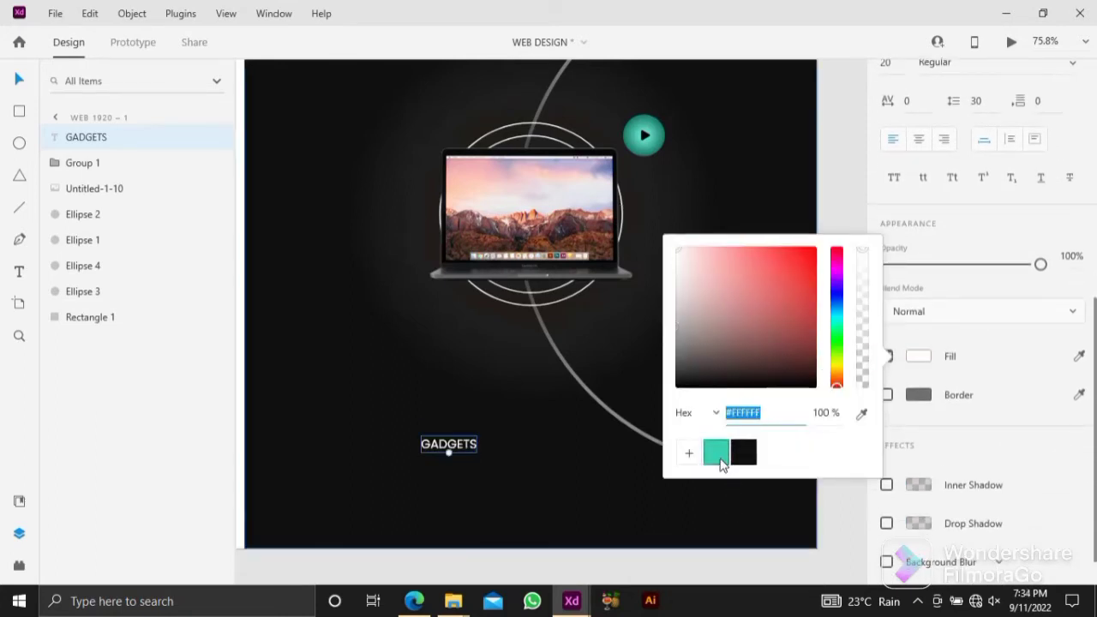
Move the GADGETS text so it sits centred beneath the laptop, slightly lower on the black area, and deselect it.
click(450, 453)
drag(460, 452, 543, 464)
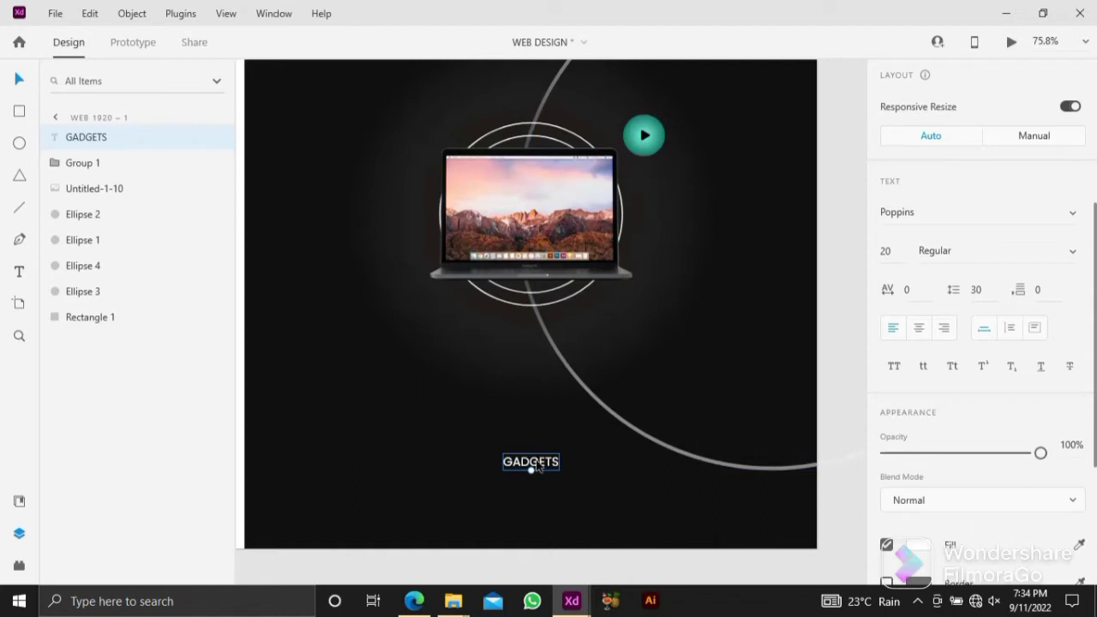
scroll(532, 471, down, 3)
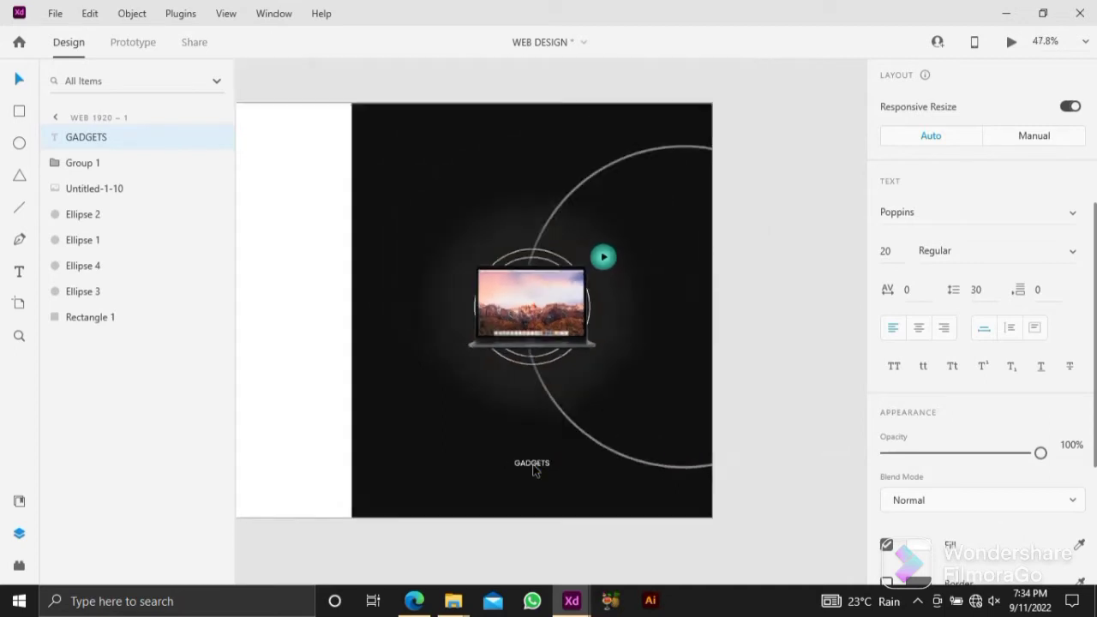
scroll(591, 469, up, 1)
scroll(591, 467, down, 2)
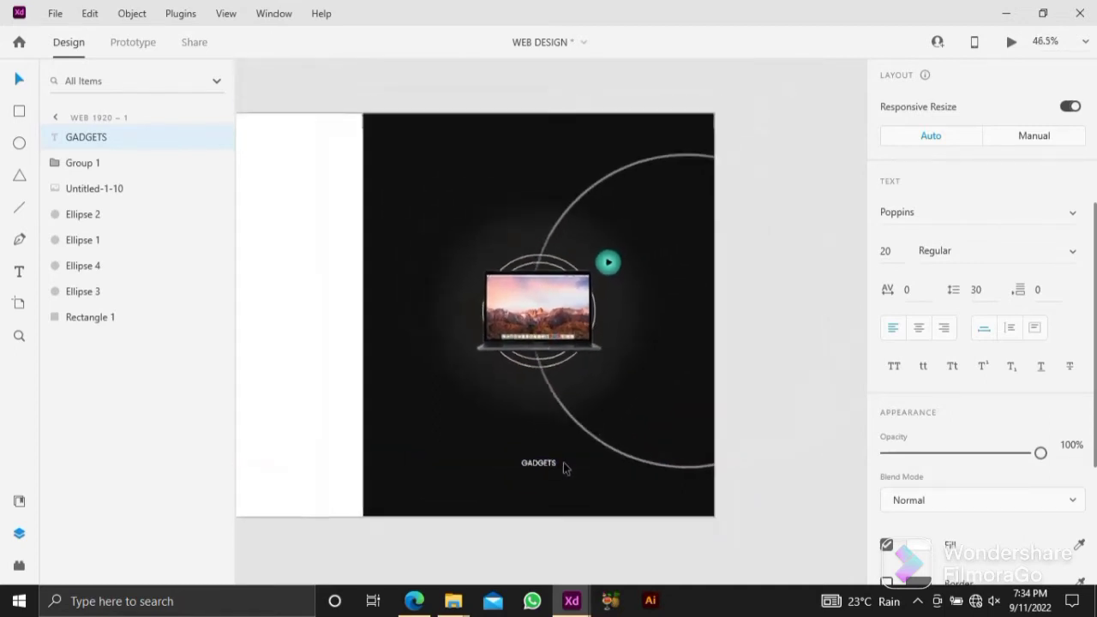
click(752, 508)
Add the text "L" near the artboard's upper-right corner, above the large ring, at about X 1755, Y 45.
drag(746, 497, 724, 537)
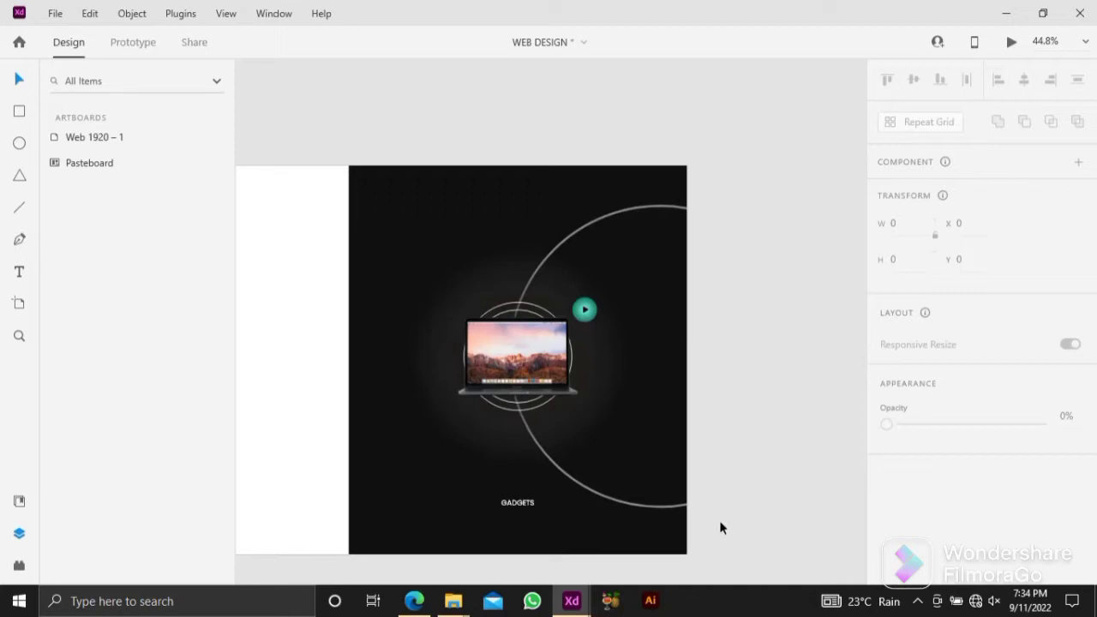
drag(717, 522, 702, 522)
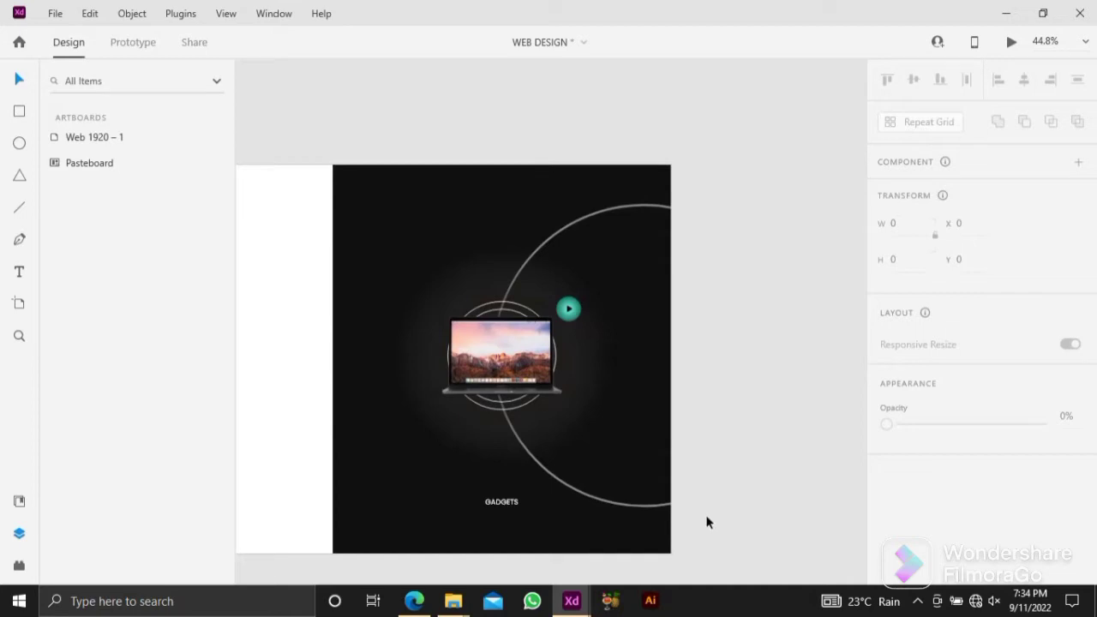
drag(694, 460, 679, 461)
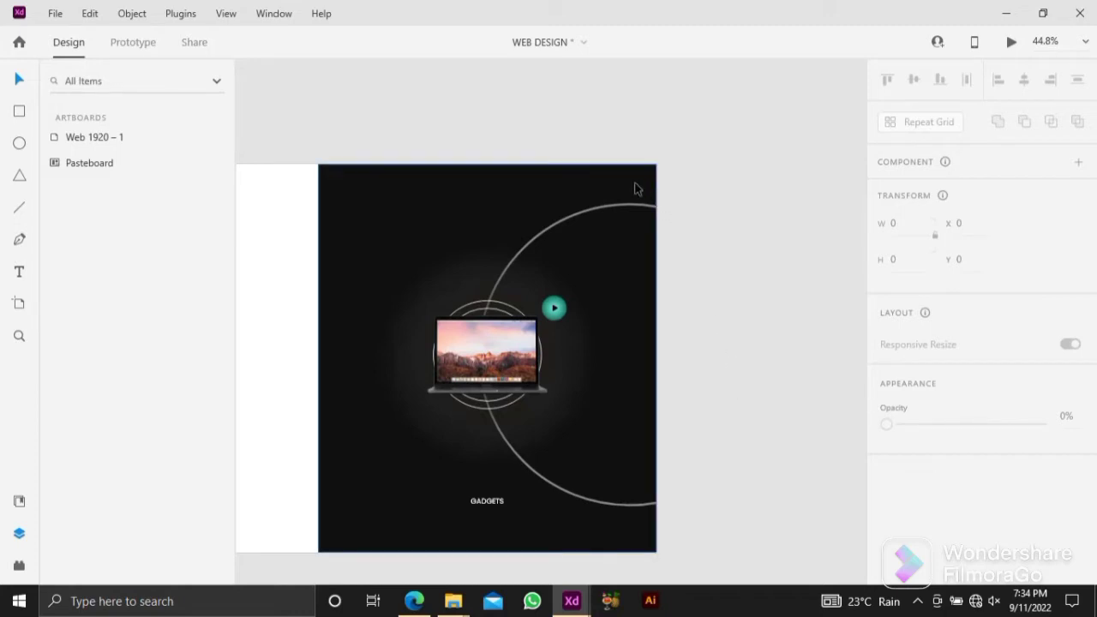
scroll(635, 187, up, 5)
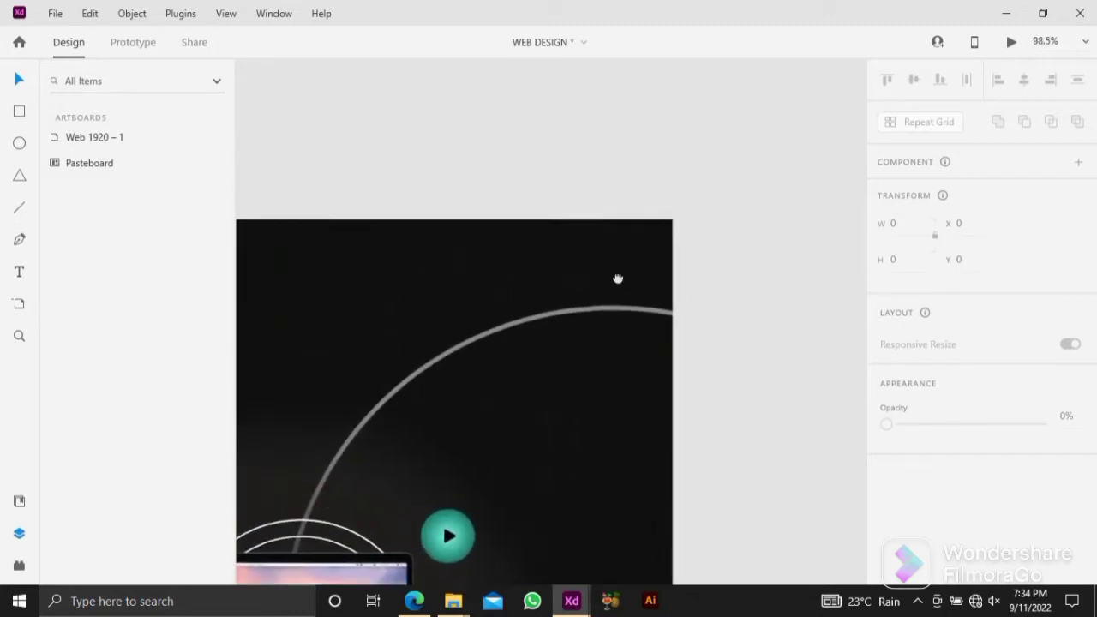
click(19, 272)
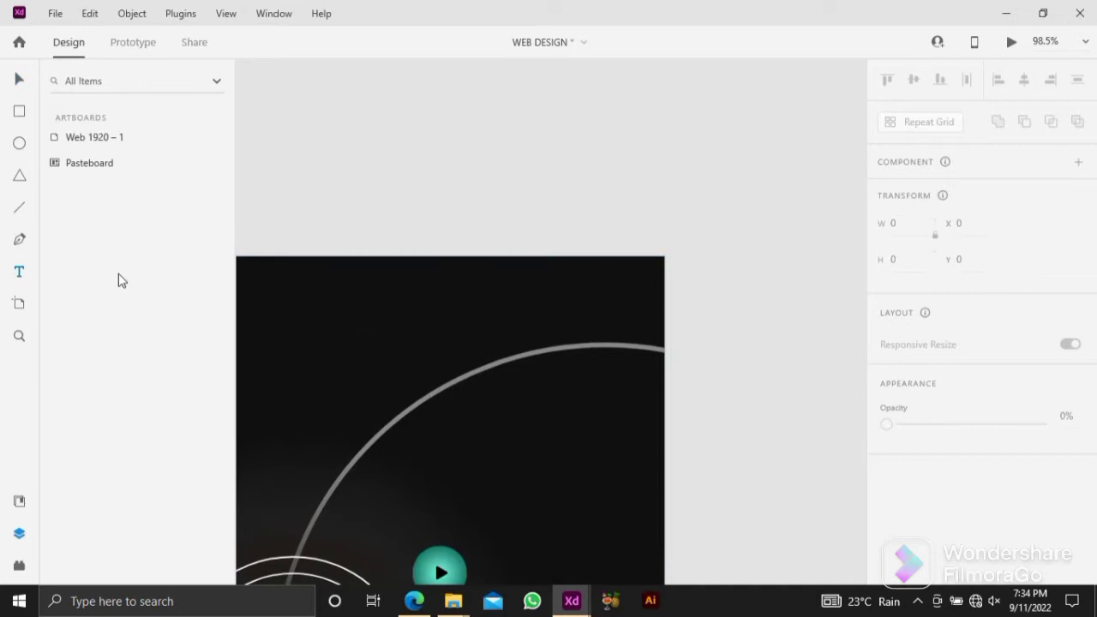
click(538, 306)
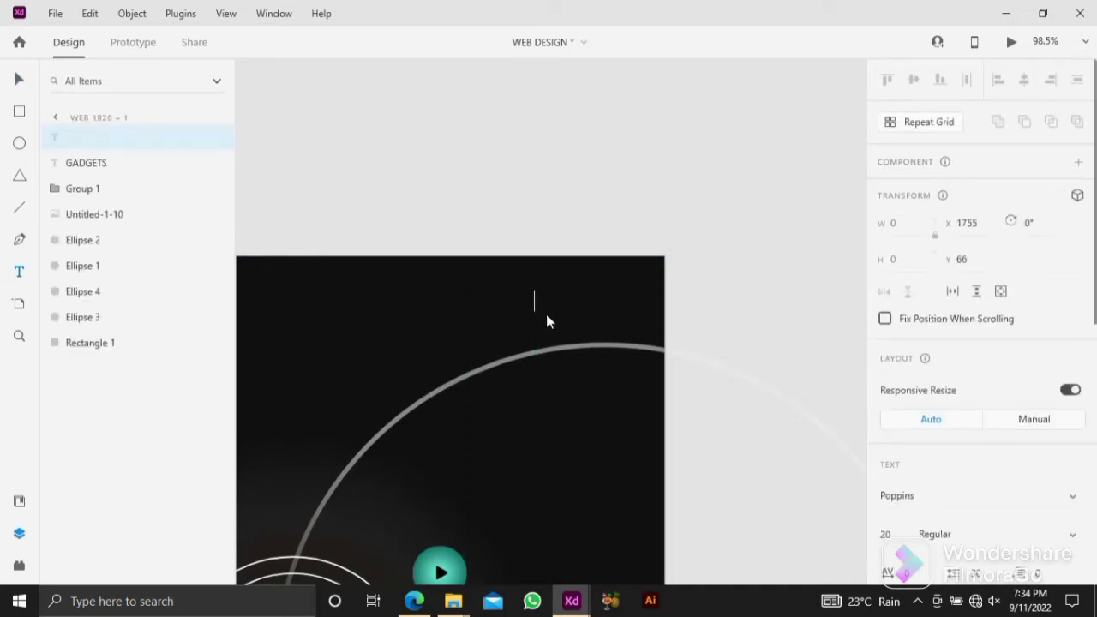
text(L)
key(Escape)
Change the font of the letter L to Libre Bodoni.
click(950, 494)
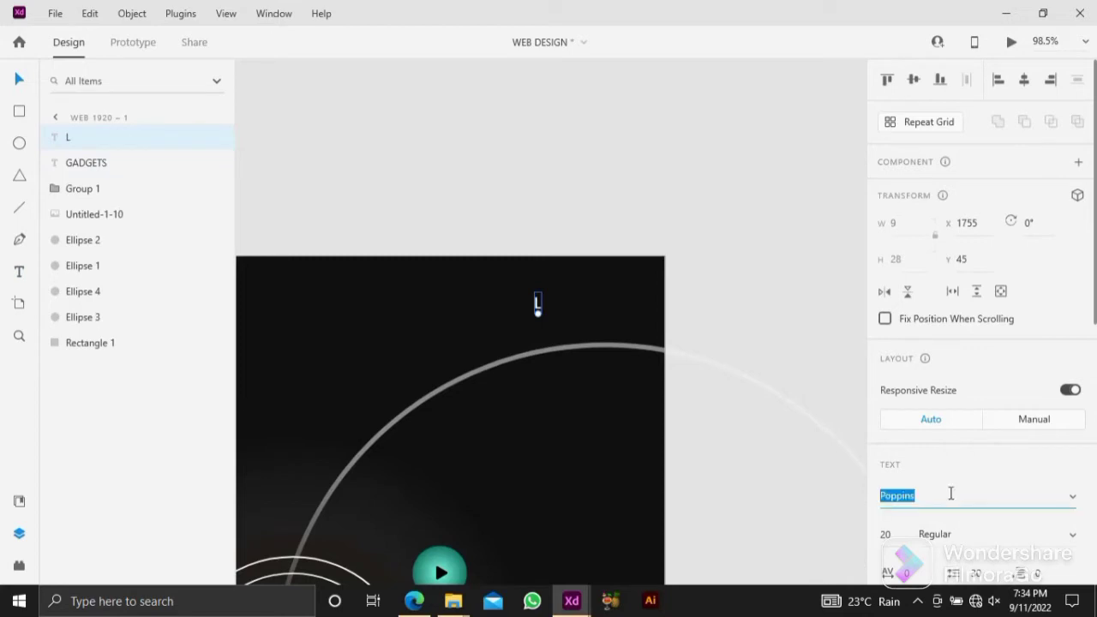
text(LiN)
text(b)
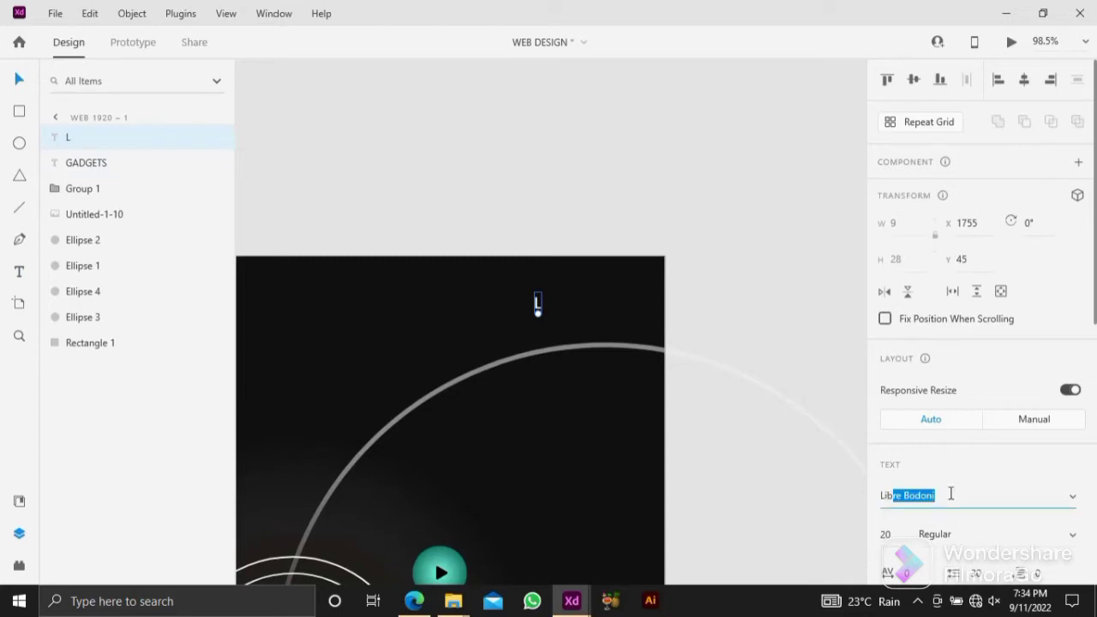
text(re)
key(Return)
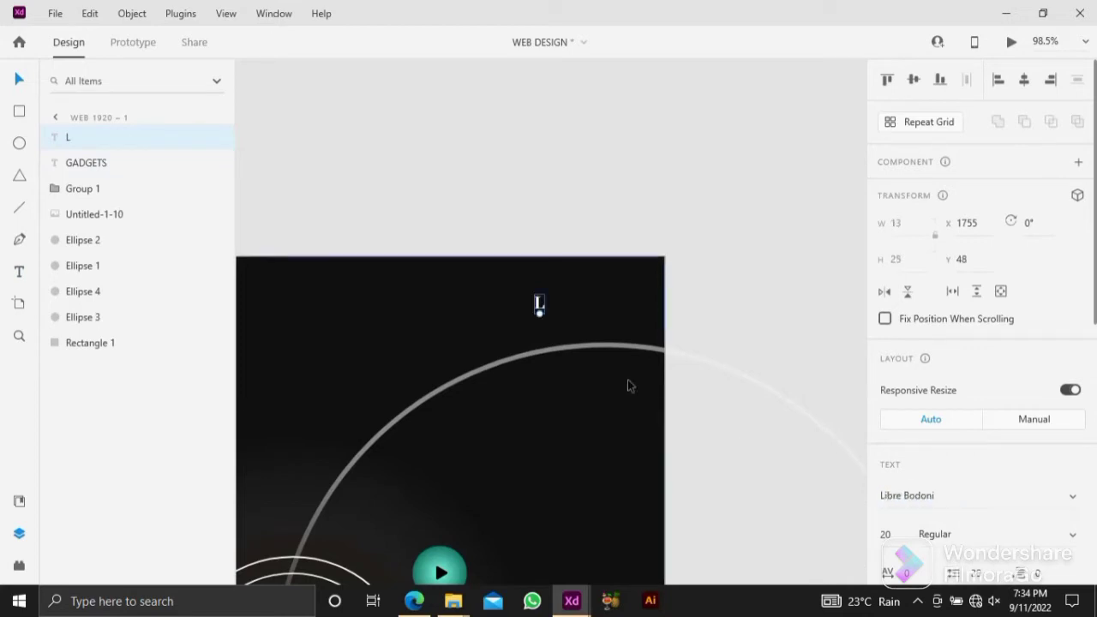
Enlarge the letter L to font size 64 and move it to about X 1832, Y 29, in the artboard's upper-right corner.
drag(538, 314, 662, 146)
scroll(608, 308, down, 5)
click(724, 219)
click(707, 221)
key(ctrl+z)
click(676, 169)
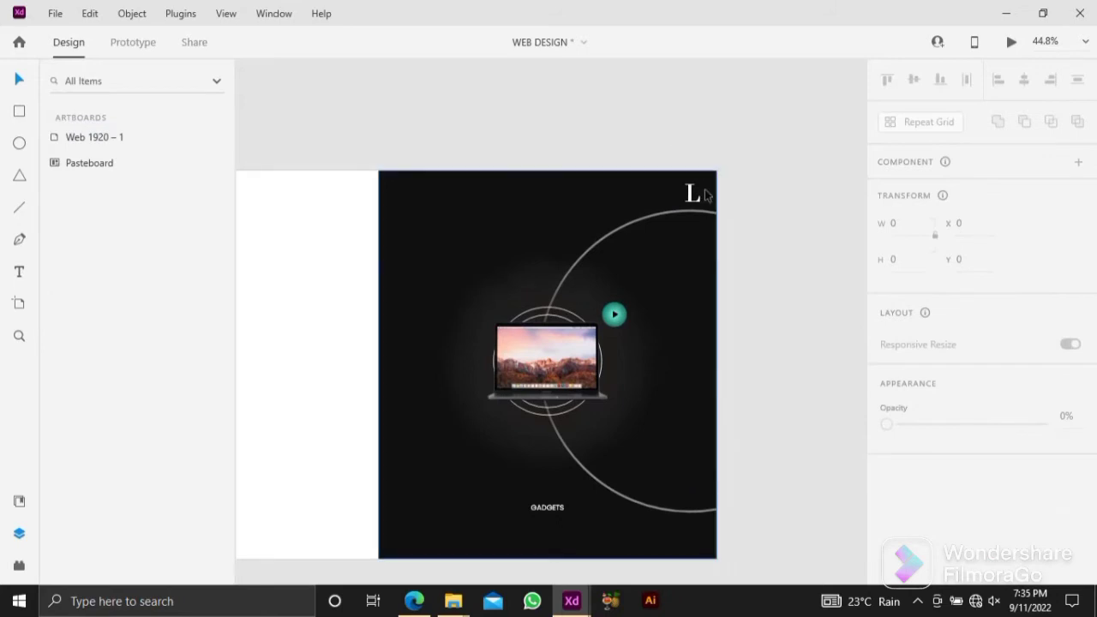
Duplicate the GADGETS text and place the copy just under the large L, at about X 1786, Y 95.
scroll(704, 193, up, 5)
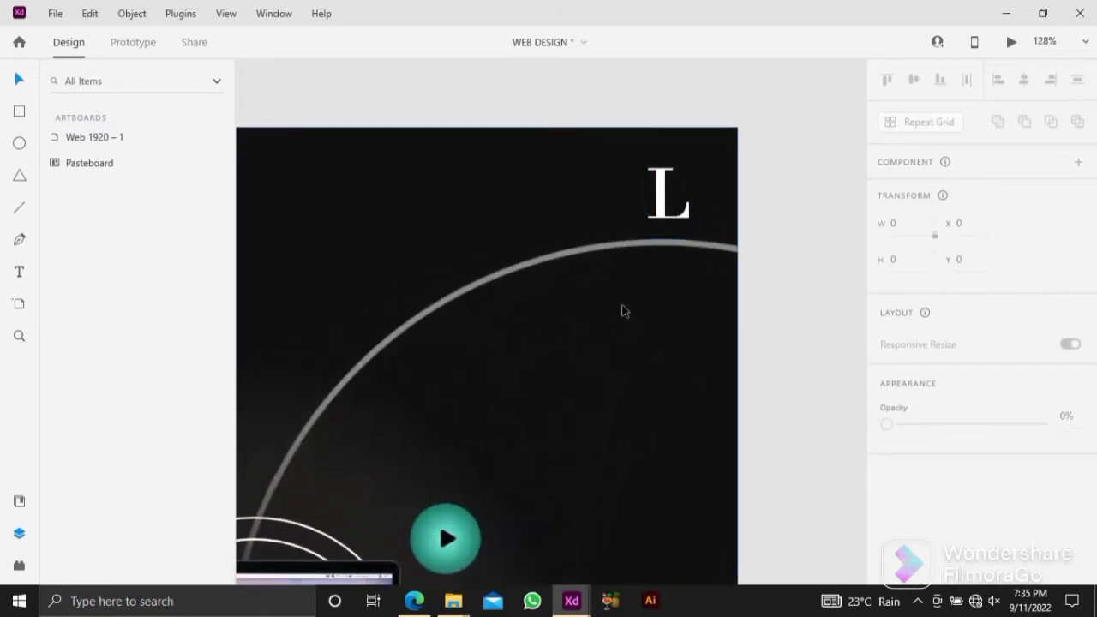
scroll(613, 343, down, 5)
drag(505, 578, 629, 262)
scroll(629, 262, up, 1)
scroll(626, 263, up, 5)
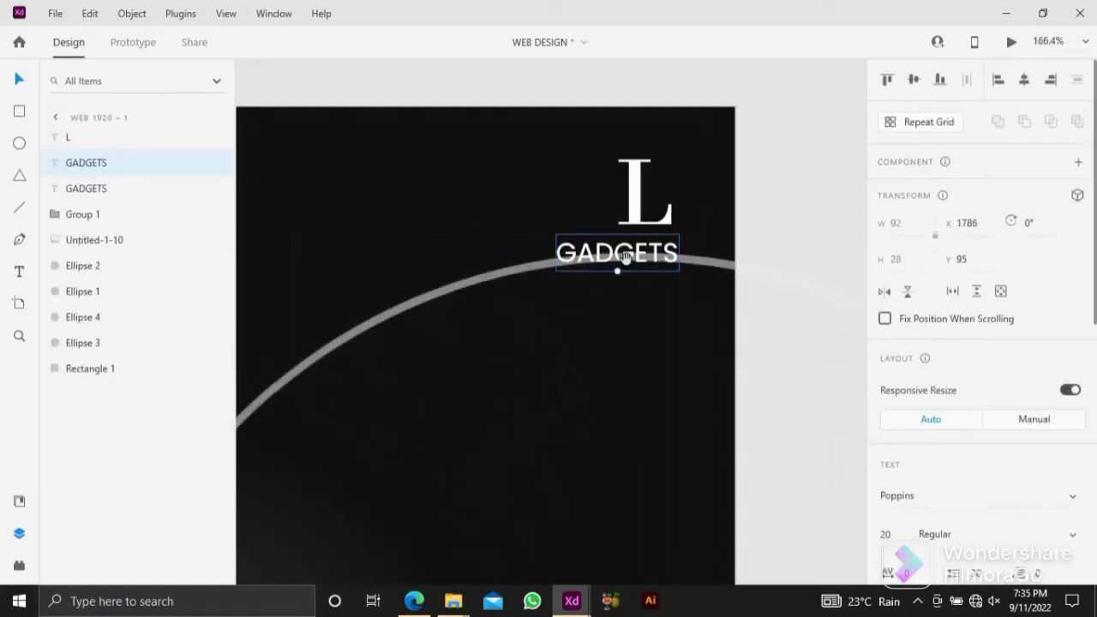
Delete the large letter L and move the GADGETS copy up into the artboard's upper-right corner, at about X 1785, Y 39.
click(638, 229)
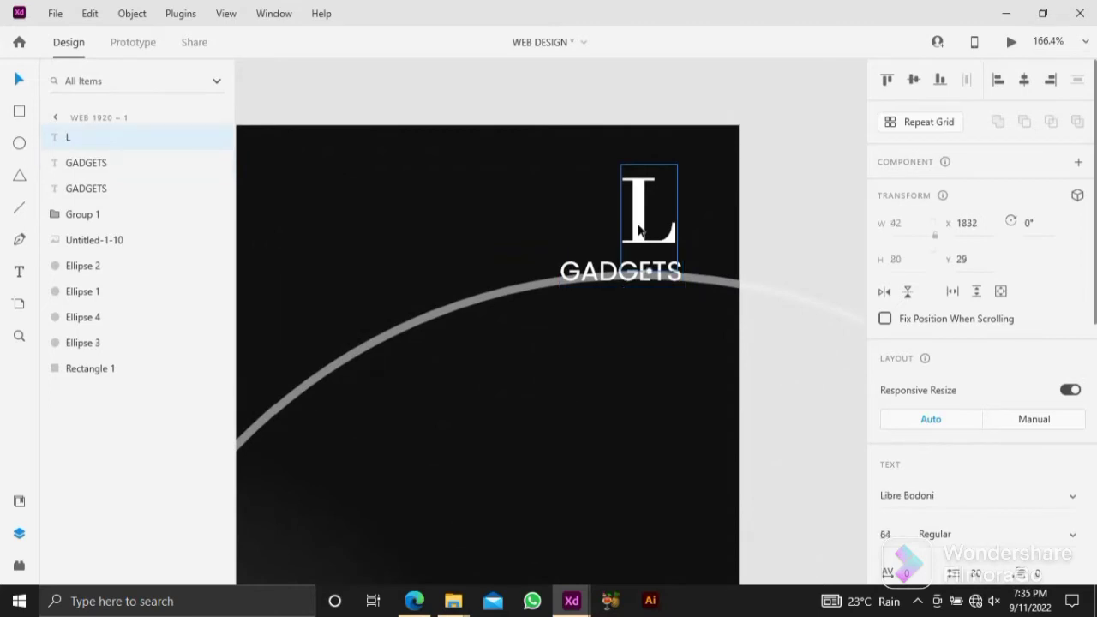
key(Delete)
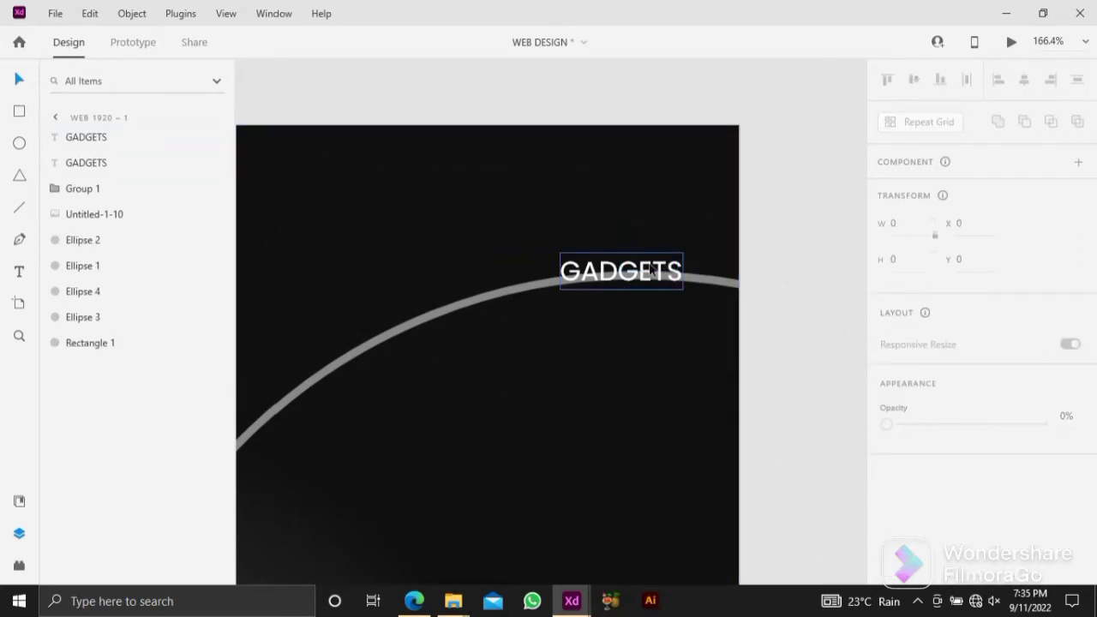
drag(651, 270, 642, 196)
Shorten the corner copy of the GADGETS text to GADTS and save the document.
double_click(642, 194)
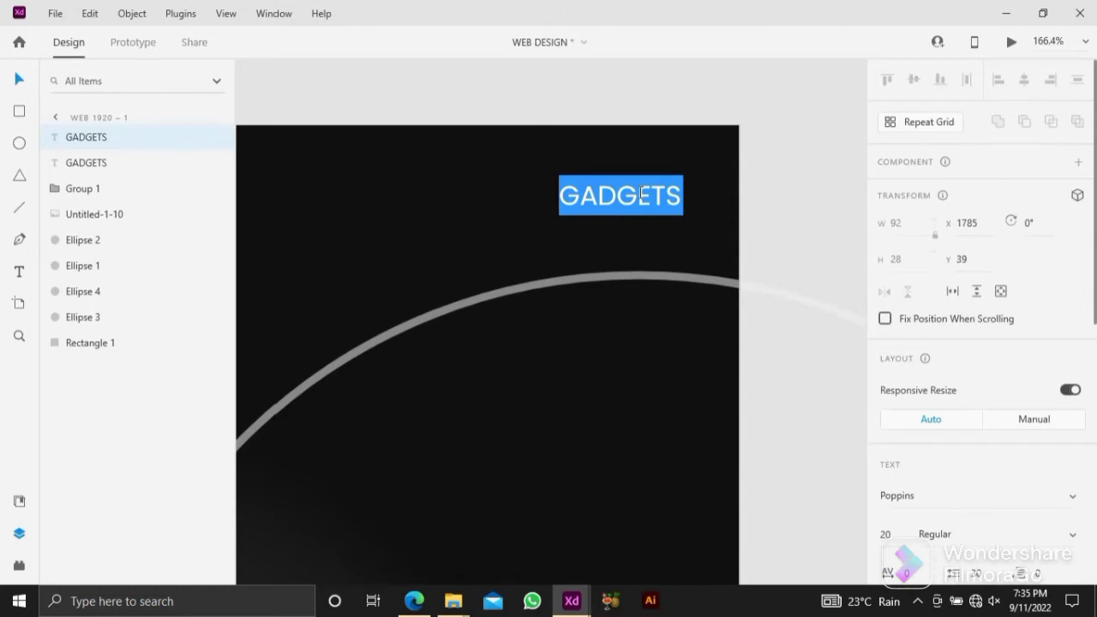
click(646, 195)
key(BackSpace)
key(BackSpace)
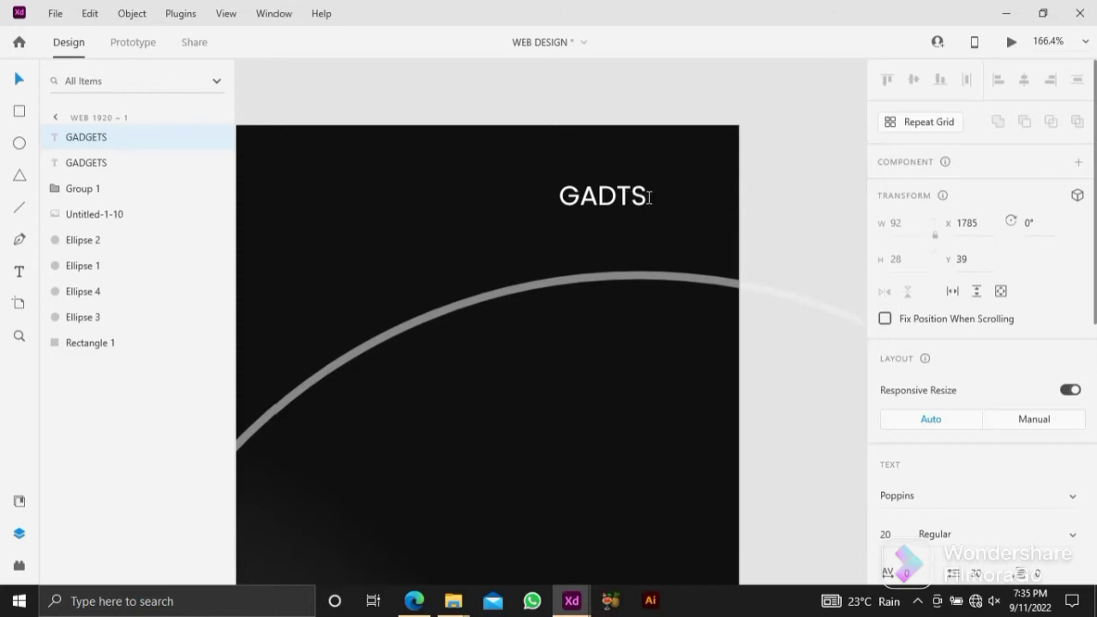
key(Escape)
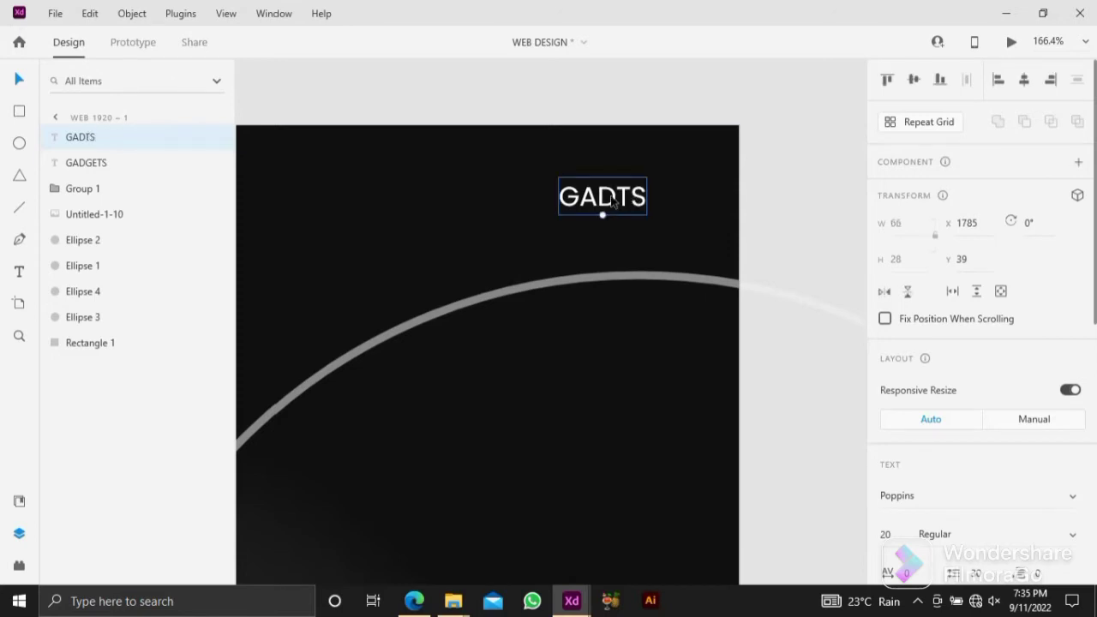
key(ctrl+s)
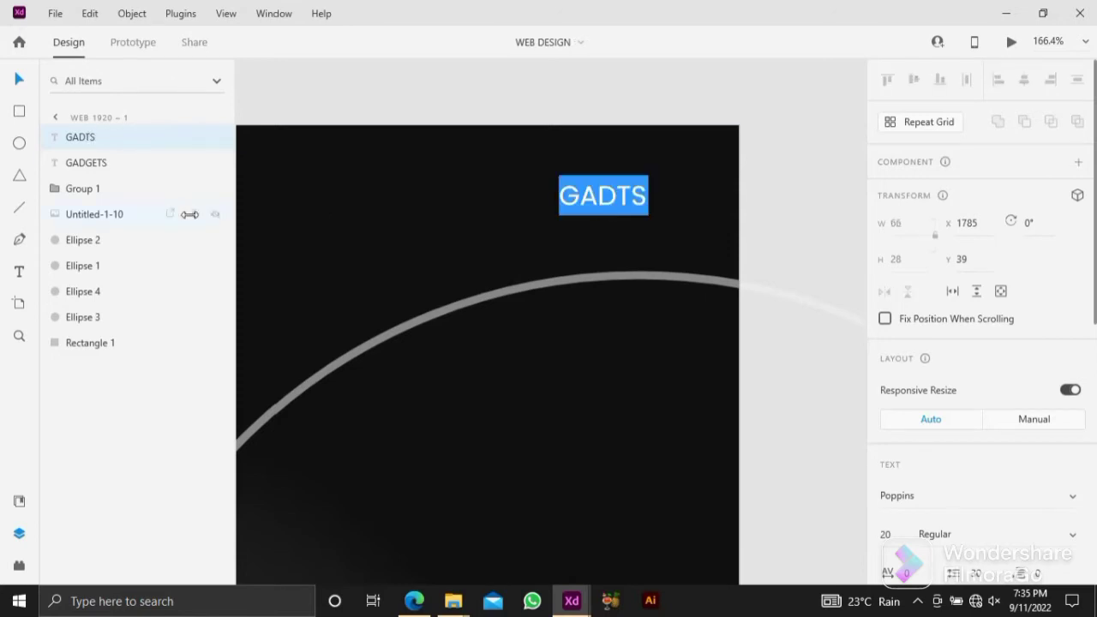
Remove the letters GA from the corner GADTS text so that it reads DTS.
click(18, 271)
click(608, 204)
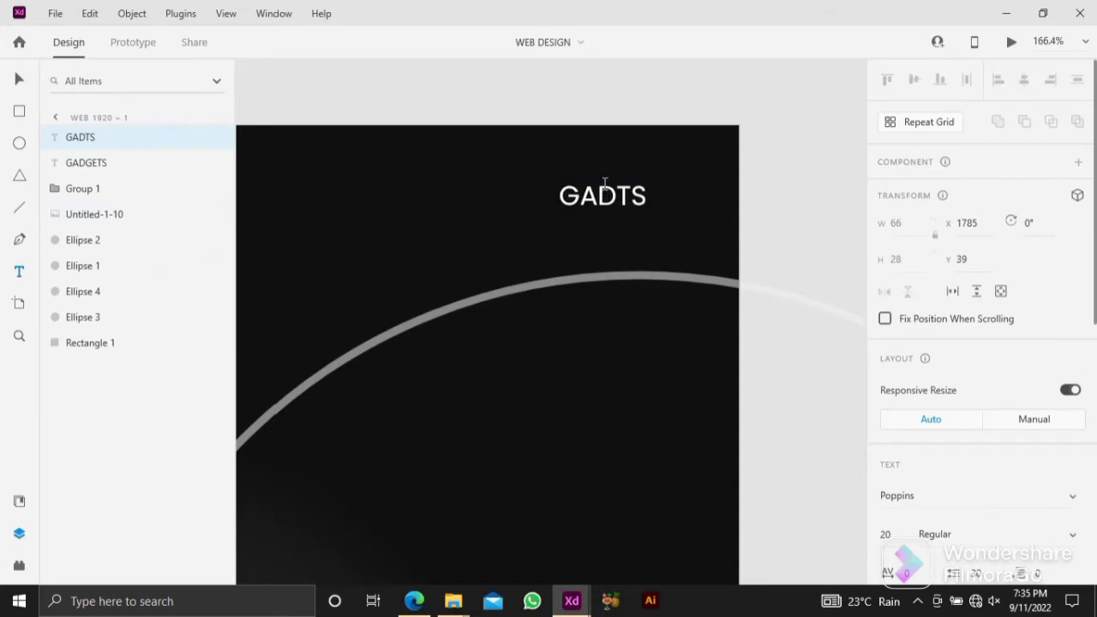
click(19, 80)
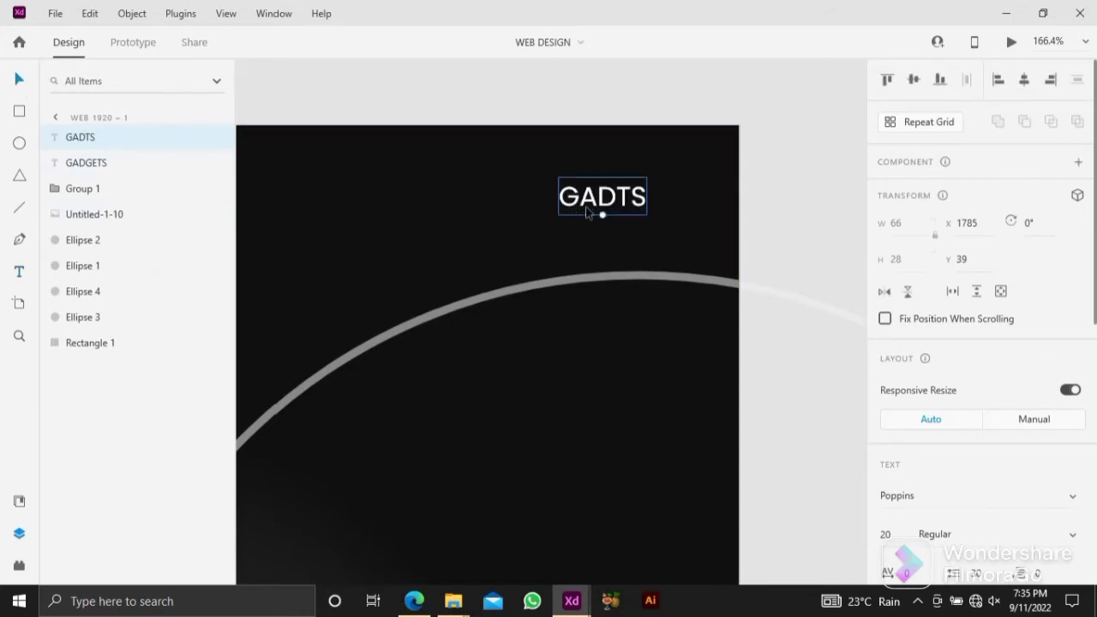
click(19, 271)
click(573, 203)
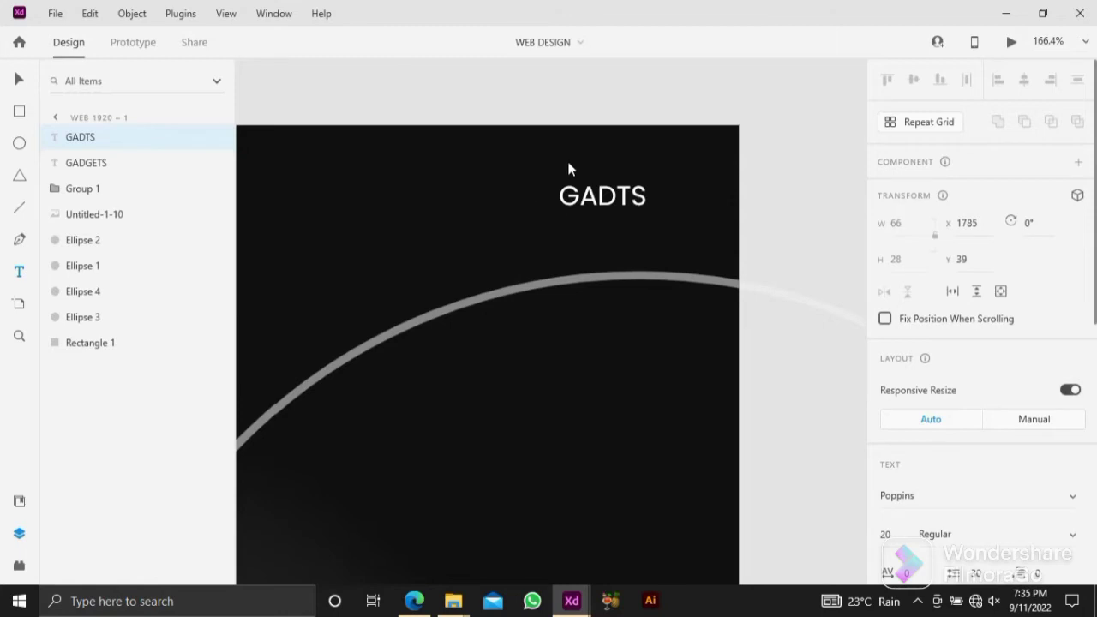
click(600, 202)
key(BackSpace)
key(BackSpace)
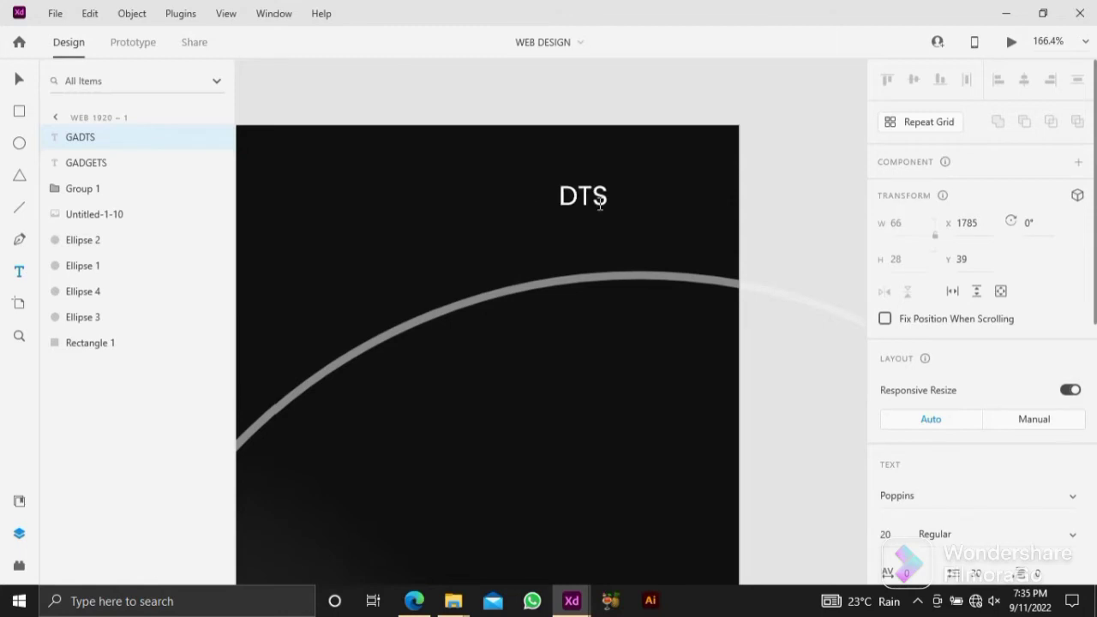
key(Escape)
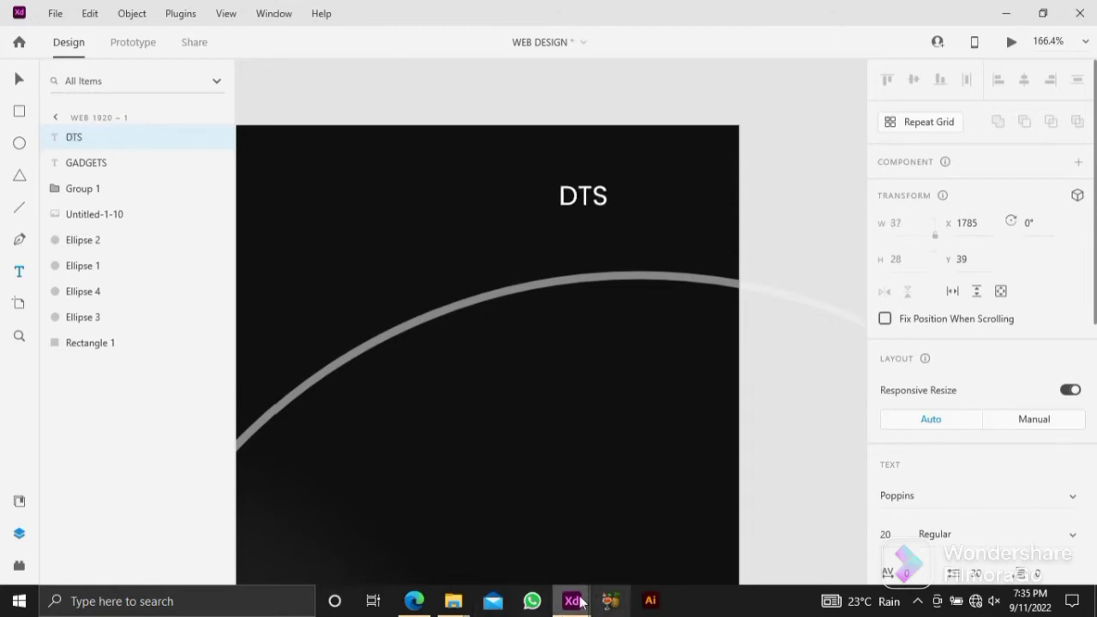
mouse_move(571, 598)
click(635, 510)
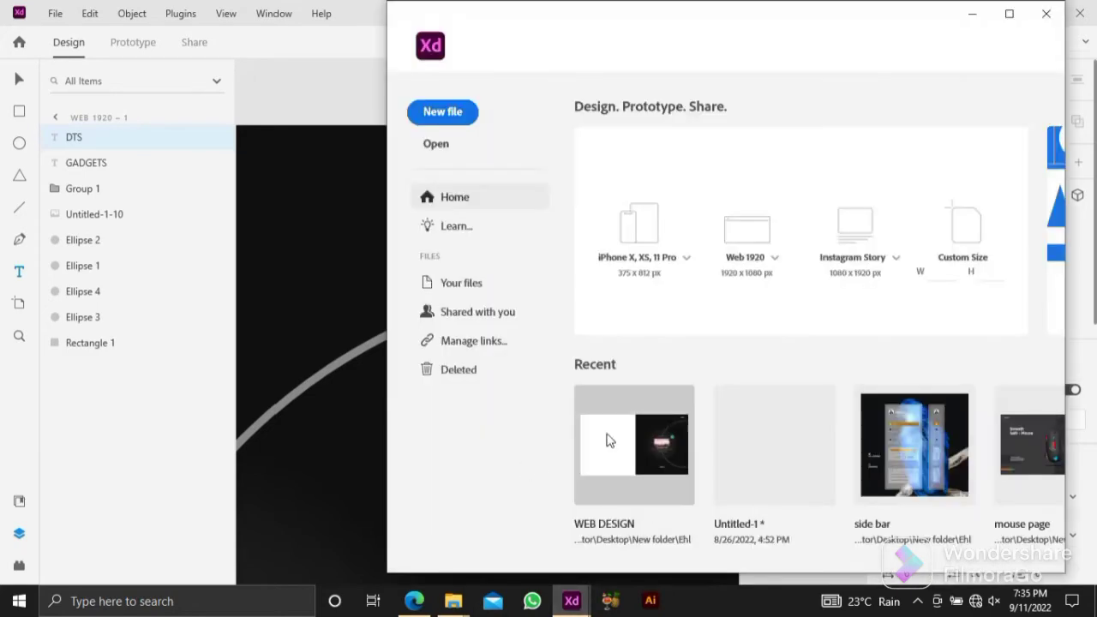
click(608, 441)
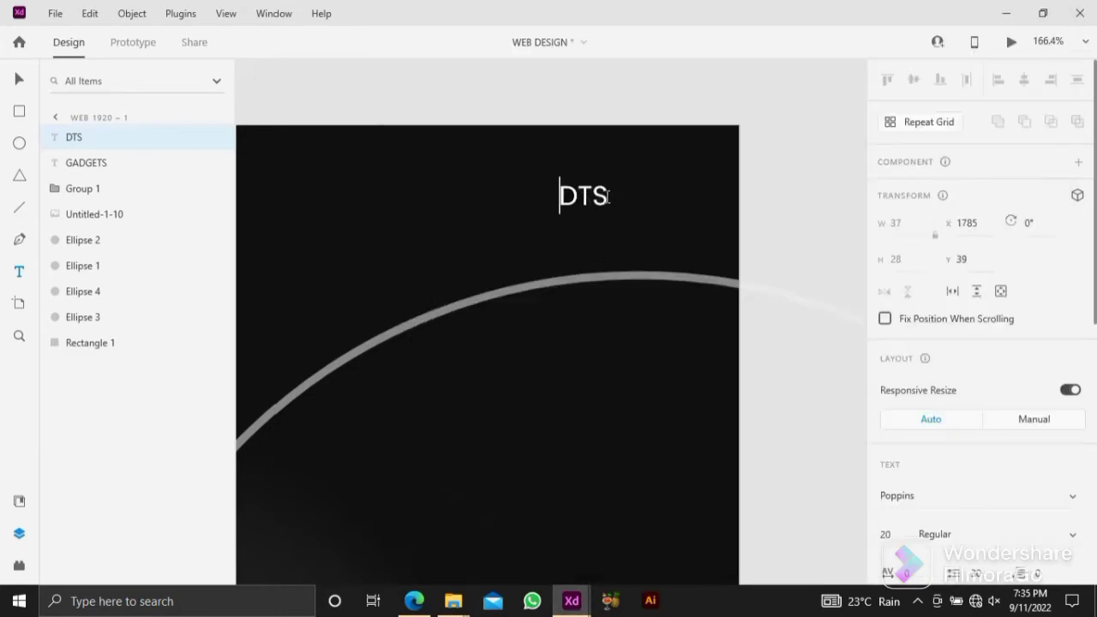
Replace the corner text DTS with LAPTOPS.
drag(608, 197, 538, 192)
text(LA)
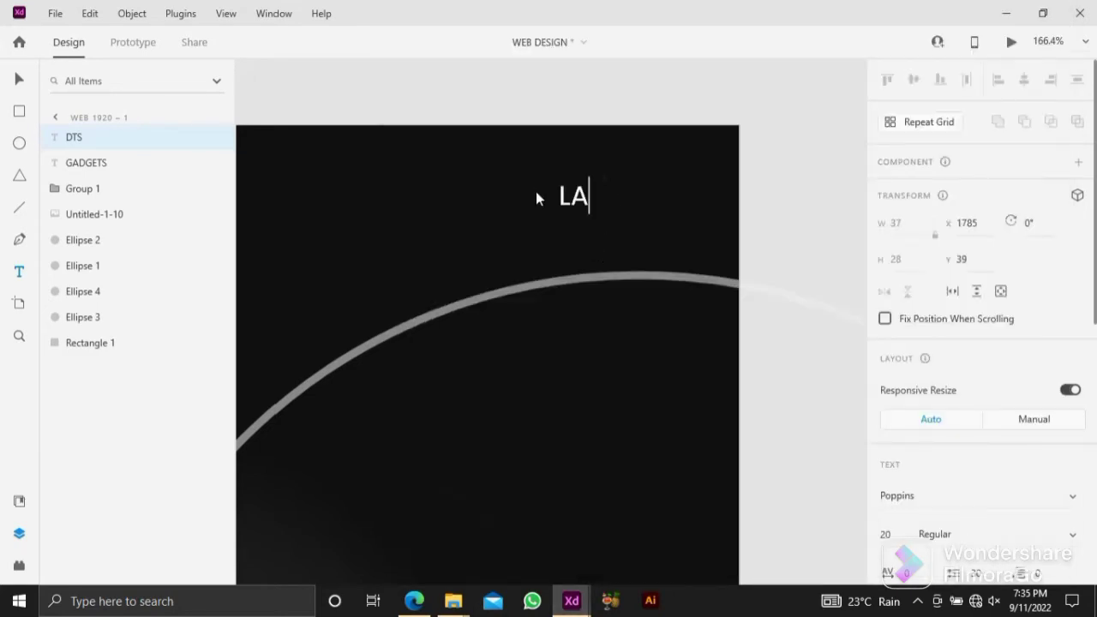
text(PTOPS)
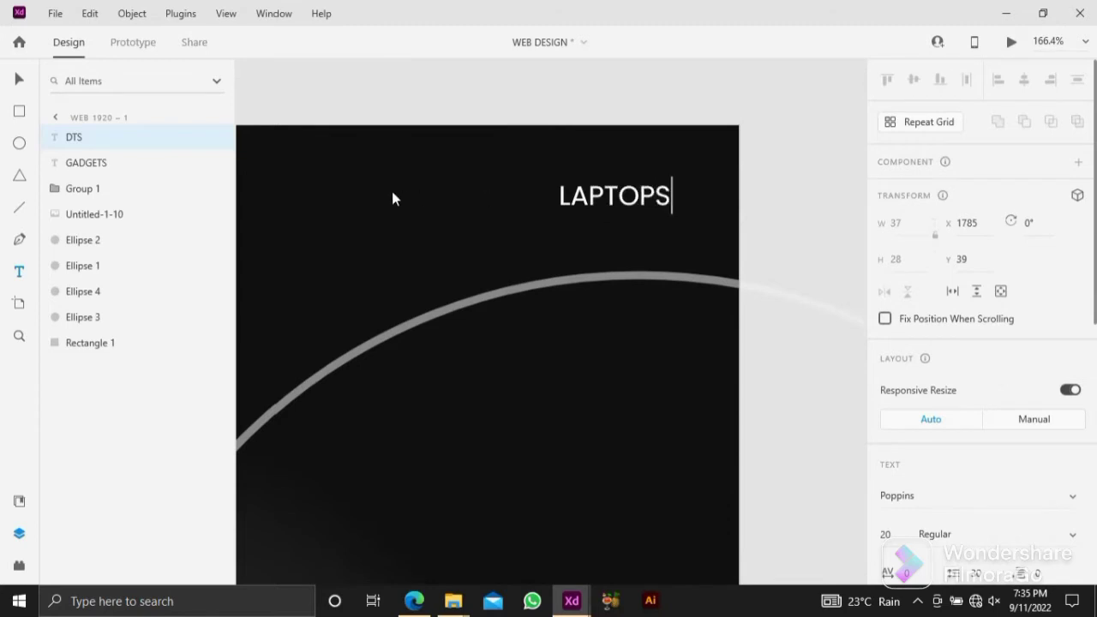
click(19, 79)
scroll(578, 200, down, 2)
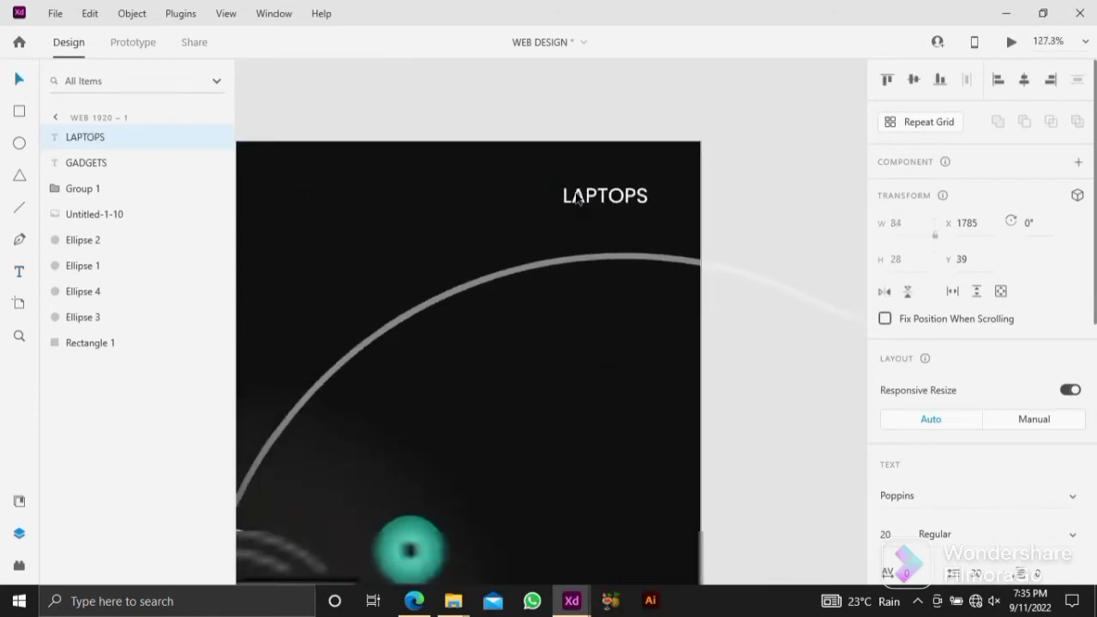
scroll(579, 200, down, 5)
scroll(625, 191, left, 2)
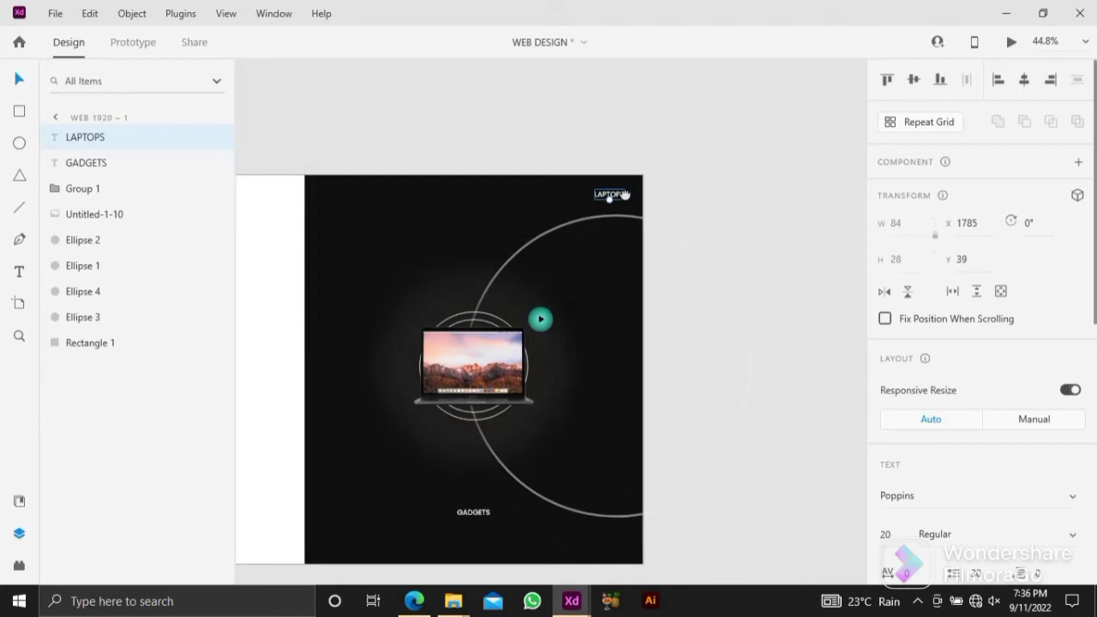
click(741, 179)
Draw a thin white horizontal bar without a border just left of the LAPTOPS text, from about X 1450, Y 48.
scroll(631, 197, up, 4)
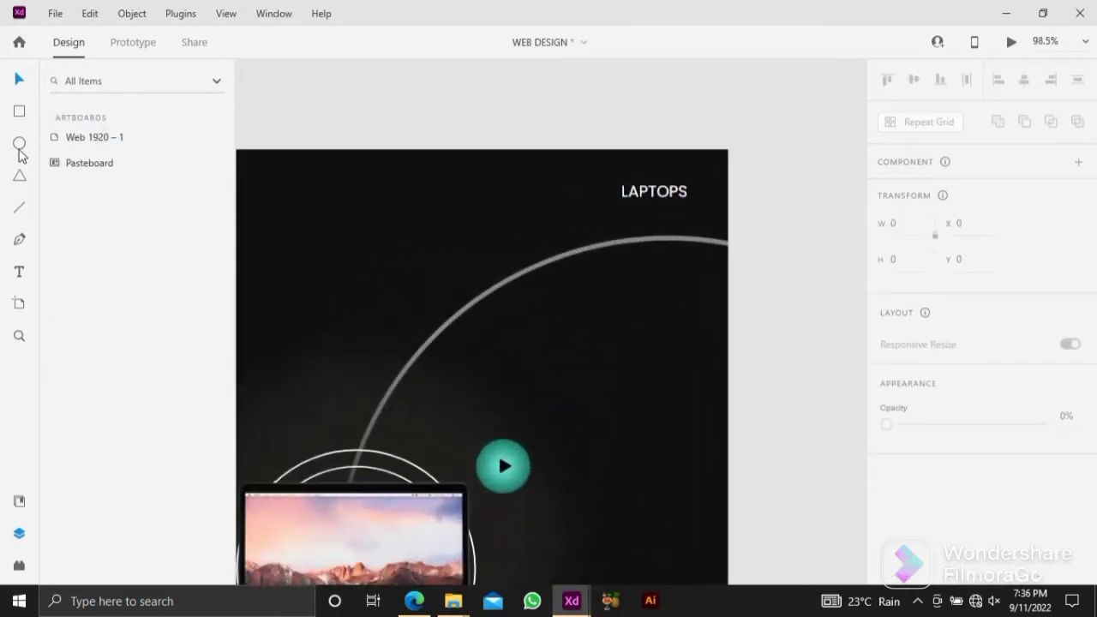
click(20, 112)
mouse_move(606, 196)
mouse_down()
mouse_move(531, 183)
mouse_move(431, 188)
mouse_up()
drag(358, 187, 358, 187)
scroll(915, 383, down, 4)
click(886, 280)
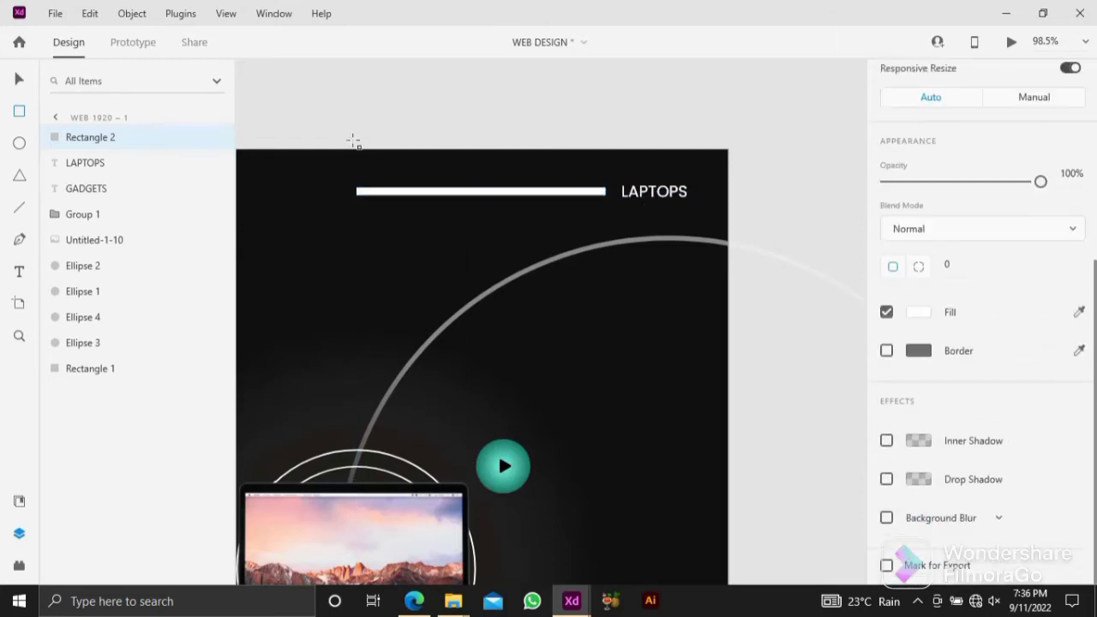
scroll(476, 97, down, 5)
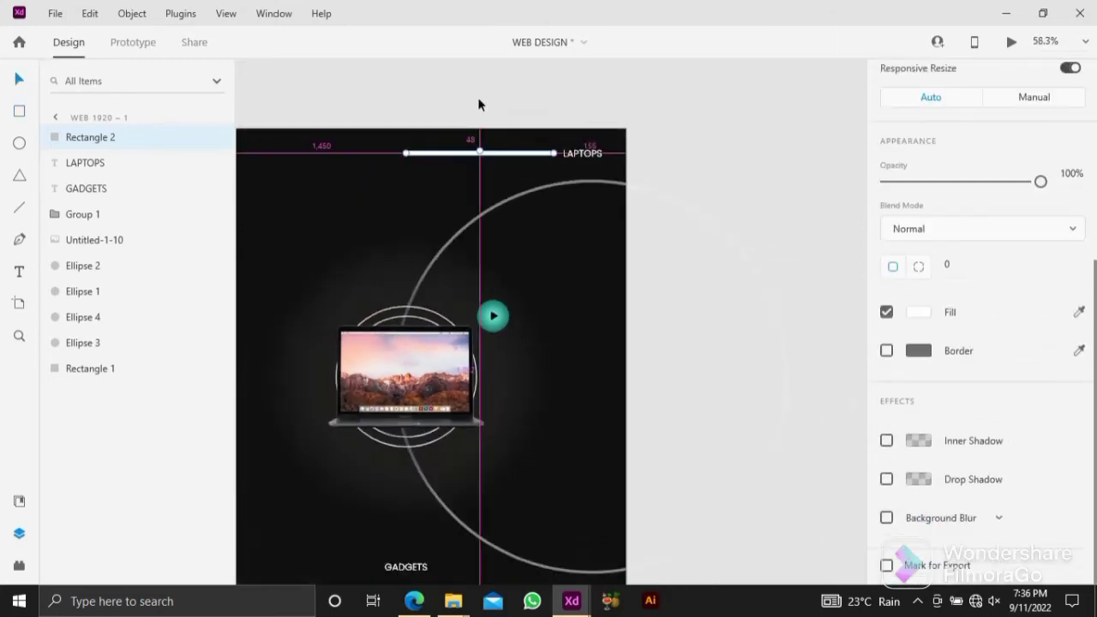
drag(463, 96, 517, 109)
click(525, 106)
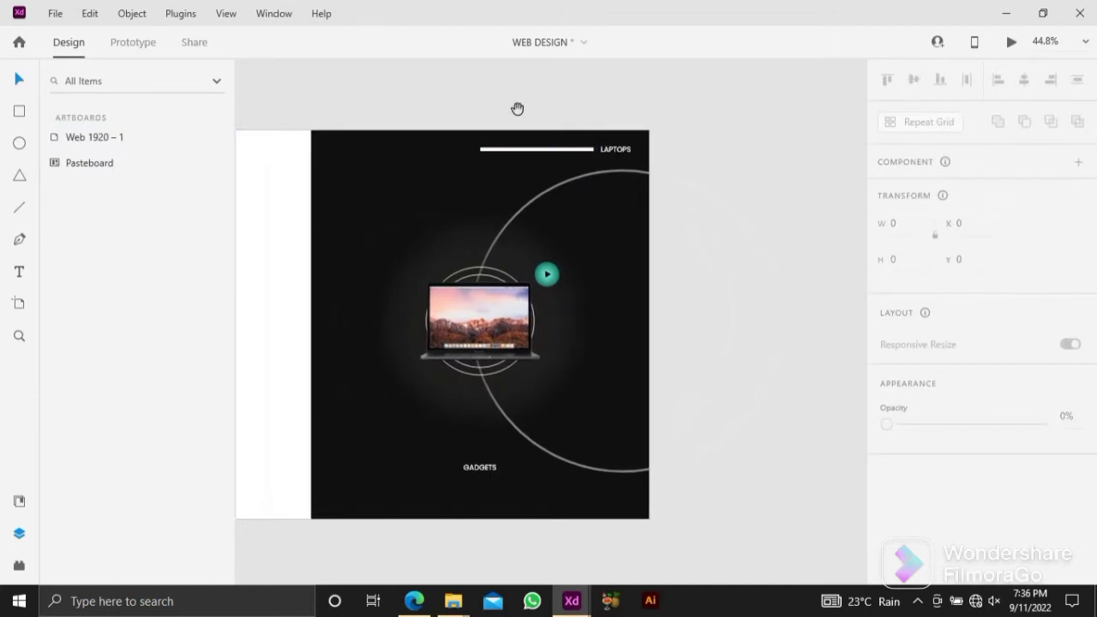
Enlarge the laptop image around its center to about 554 × 554.
click(498, 328)
drag(578, 321, 580, 322)
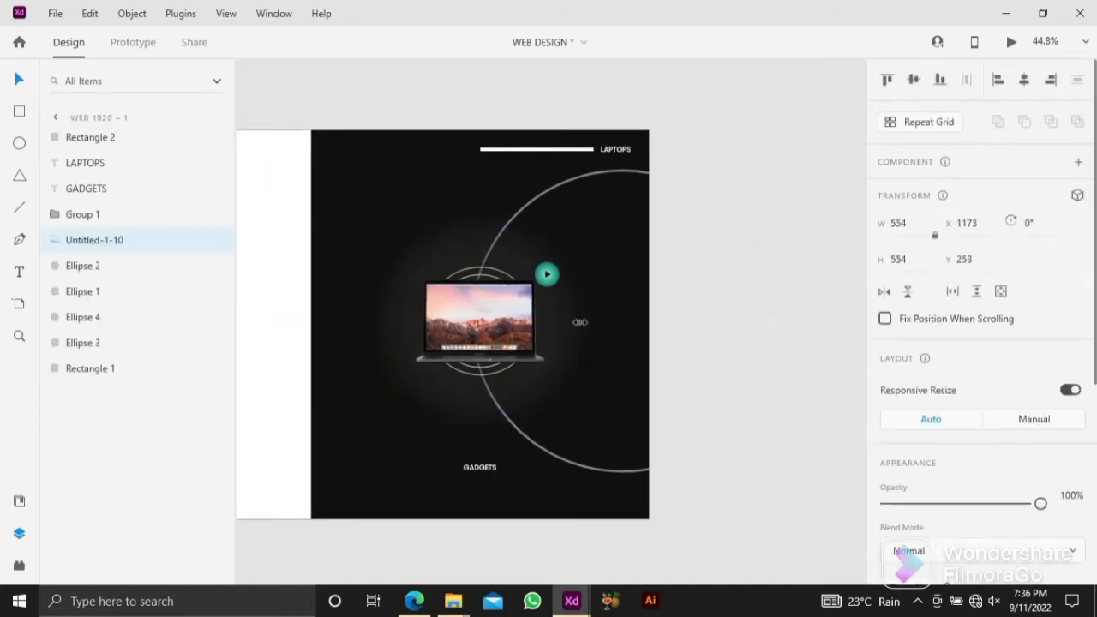
click(701, 148)
drag(703, 149, 751, 164)
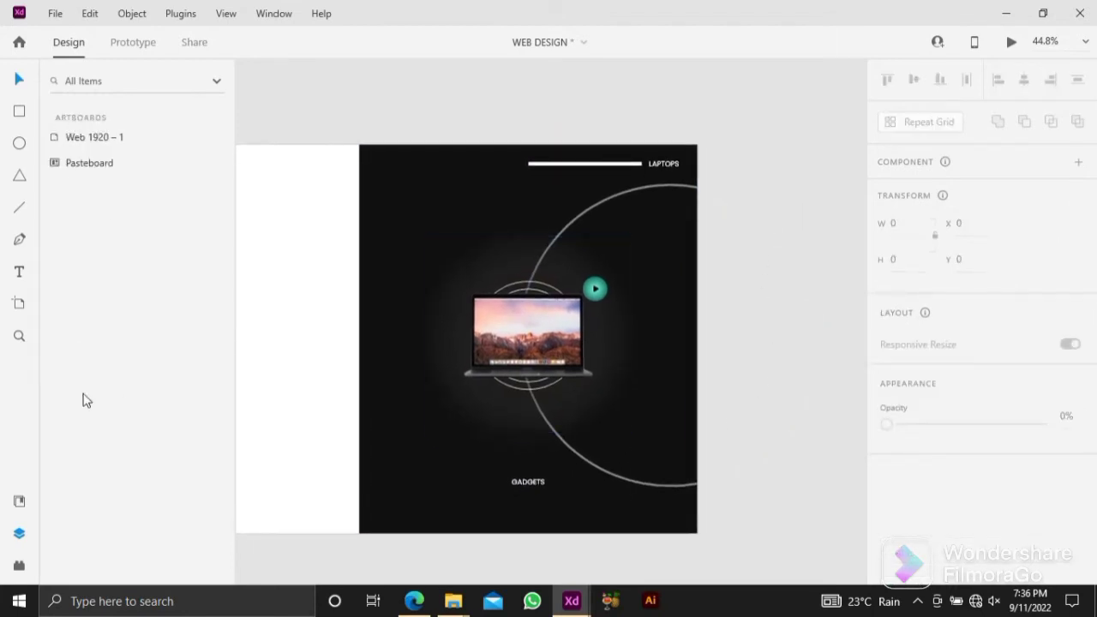
Search the Icons 4 Design plugin for laptop icons.
click(20, 566)
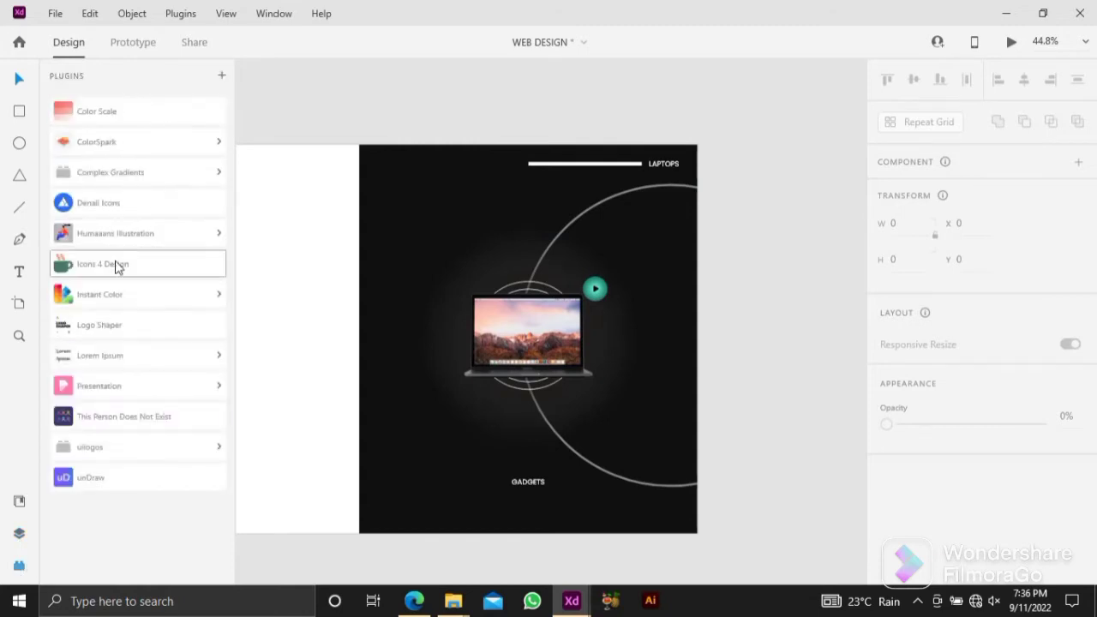
click(80, 263)
drag(89, 163, 118, 168)
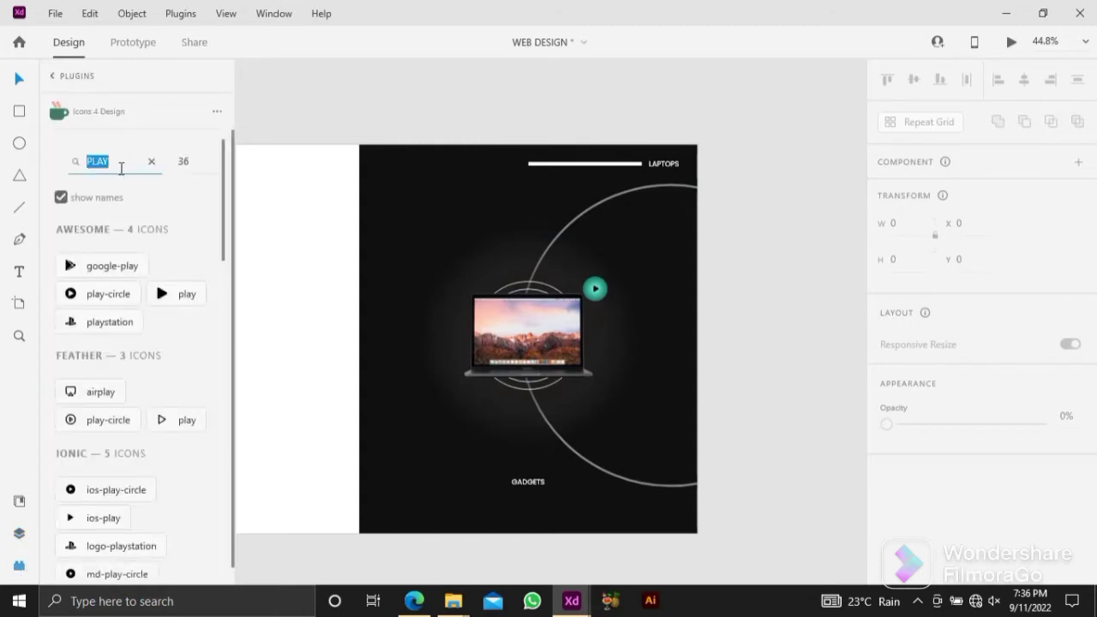
key(BackSpace)
text(laptop)
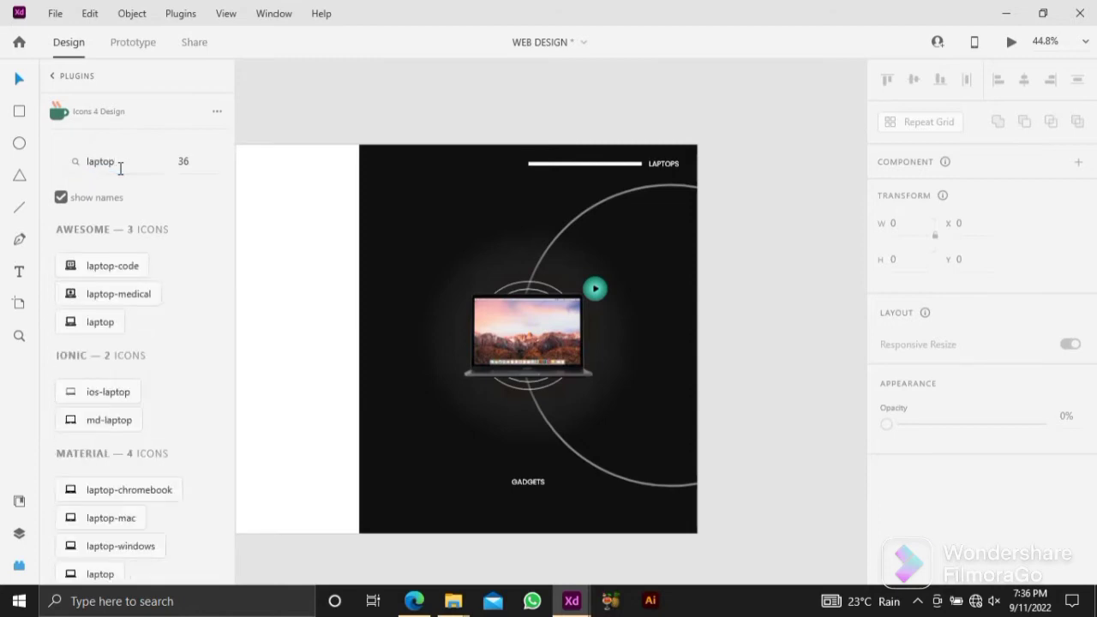
Insert the Ionic md-laptop icon and move it below the artboard's black half, at about X 1478, Y 1180.
click(90, 323)
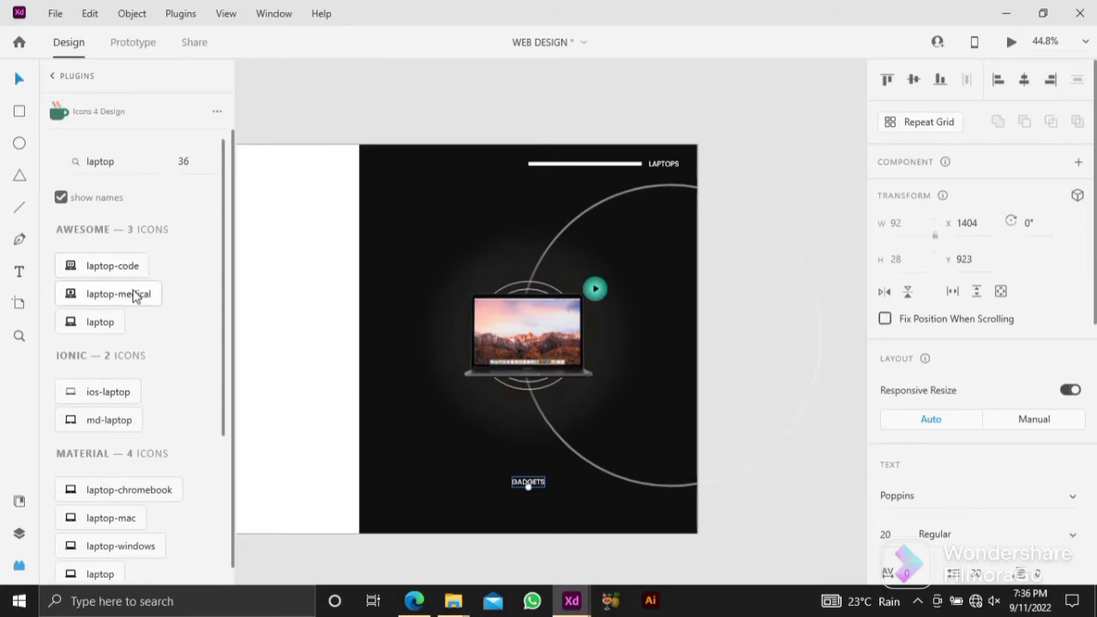
scroll(133, 300, down, 5)
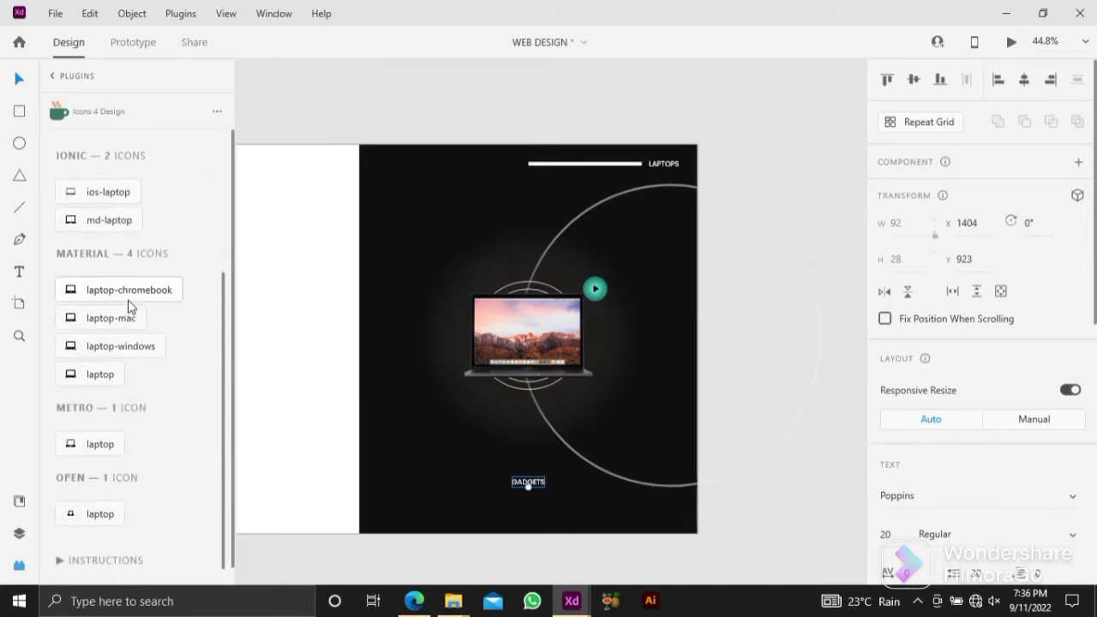
scroll(130, 306, up, 3)
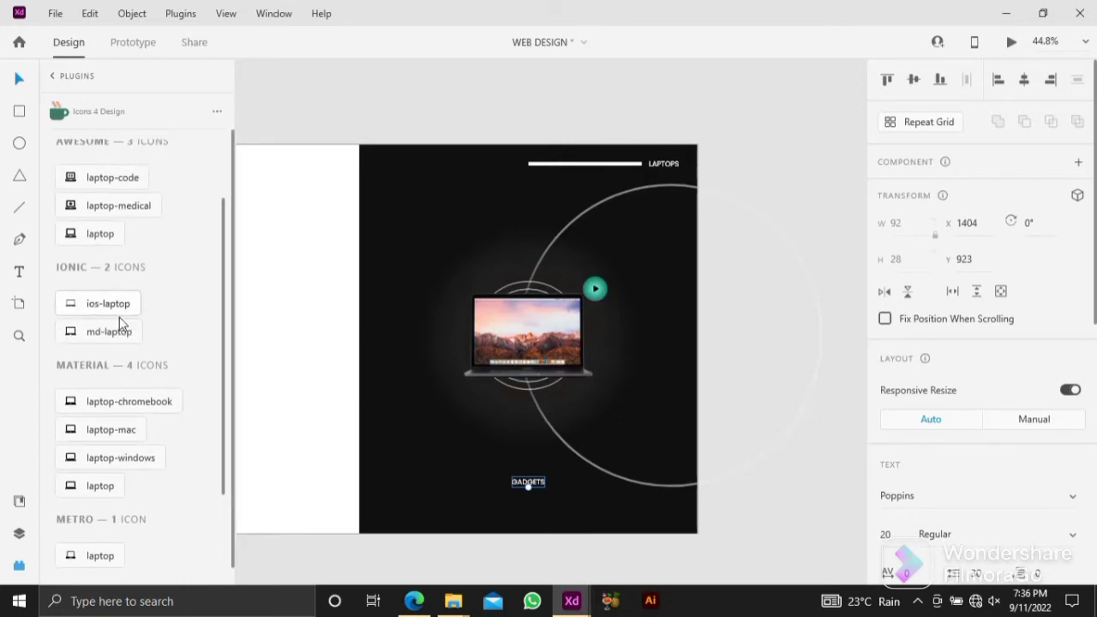
click(123, 333)
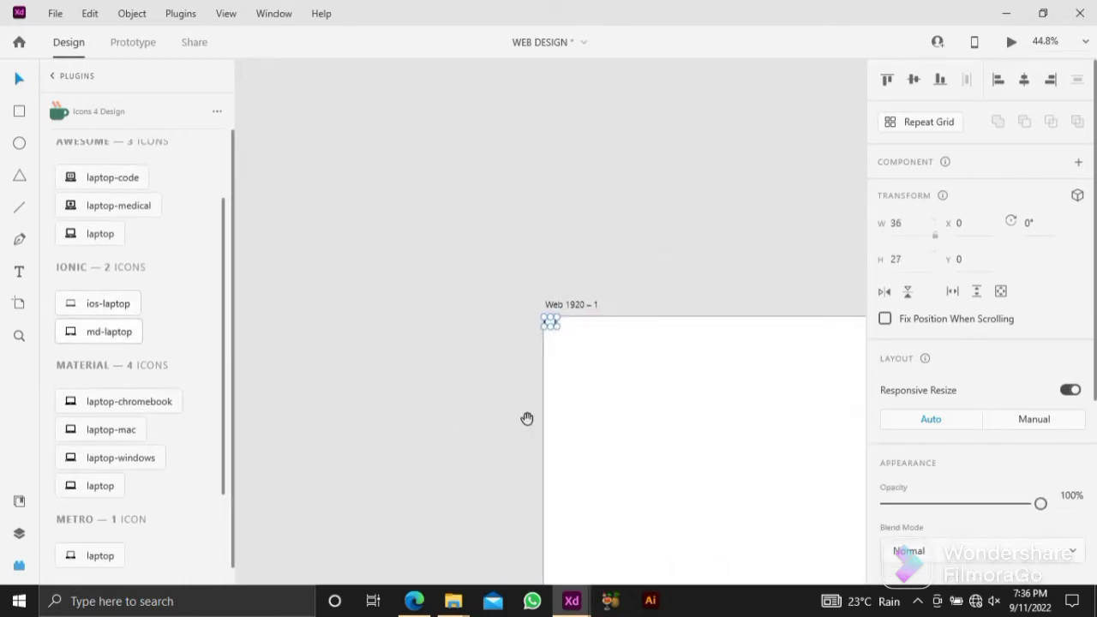
drag(527, 418, 333, 367)
drag(378, 286, 724, 464)
Change the laptop icon's fill color to white.
scroll(758, 455, up, 5)
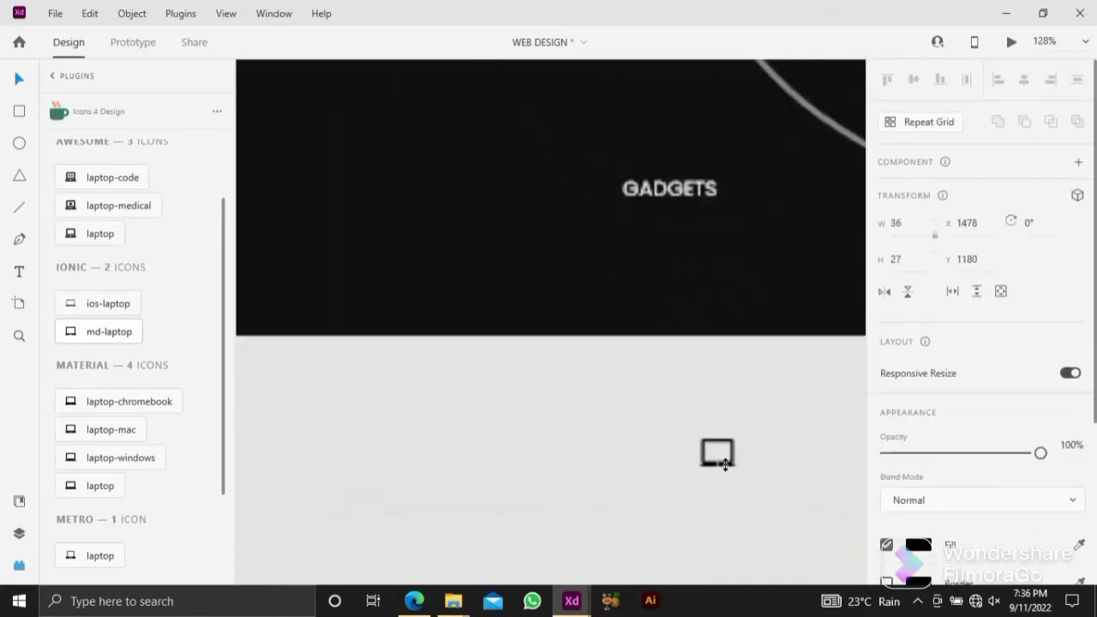
click(926, 545)
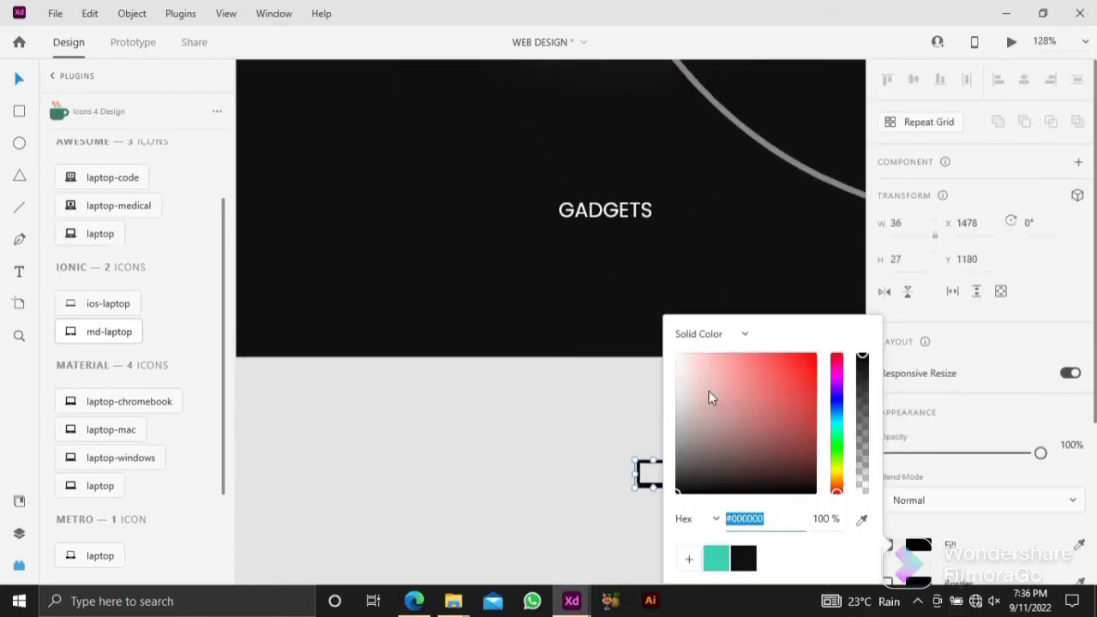
drag(708, 390, 604, 298)
click(636, 420)
Move the white laptop icon to just below the GADGETS caption, centered under it at X 1430, Y 959.
drag(663, 490, 613, 265)
scroll(614, 266, up, 4)
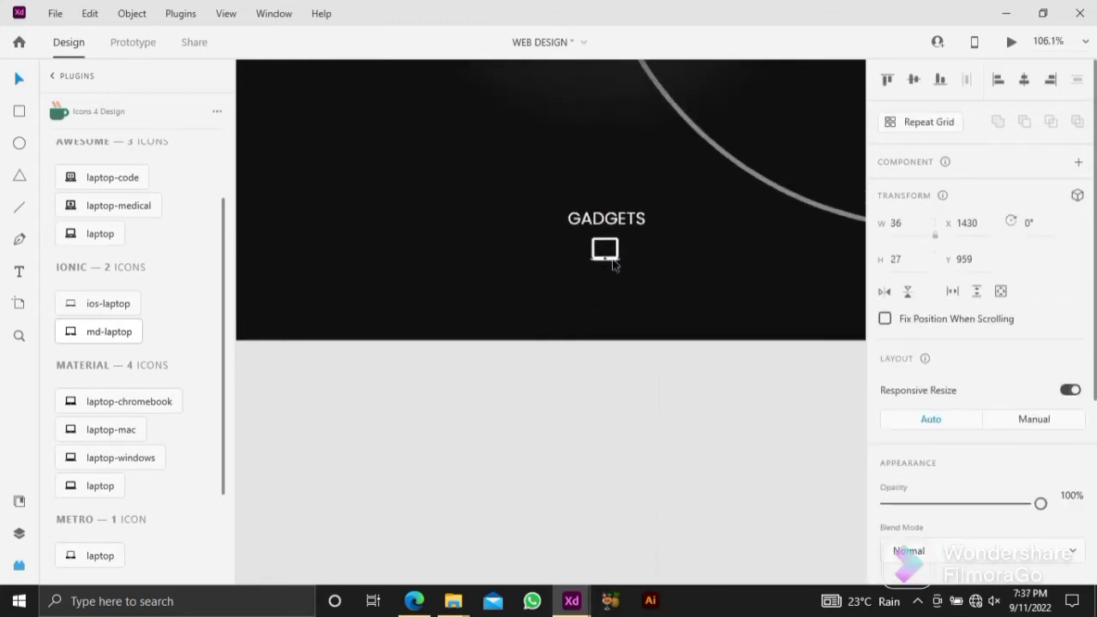
drag(604, 404, 607, 405)
scroll(606, 404, down, 6)
click(617, 473)
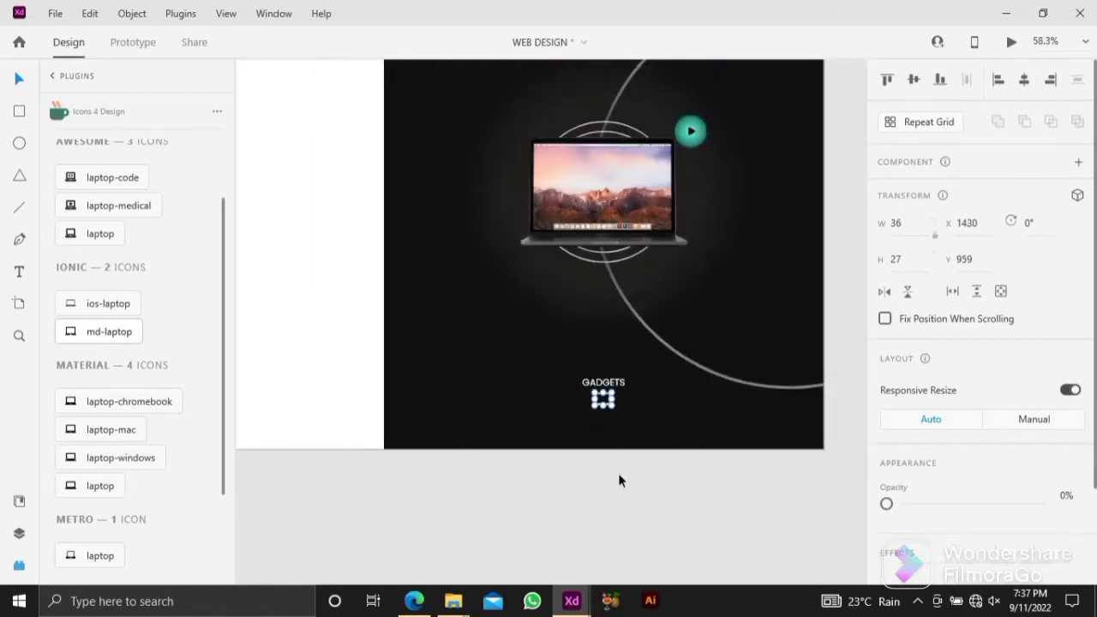
drag(617, 473, 567, 532)
scroll(595, 532, down, 1)
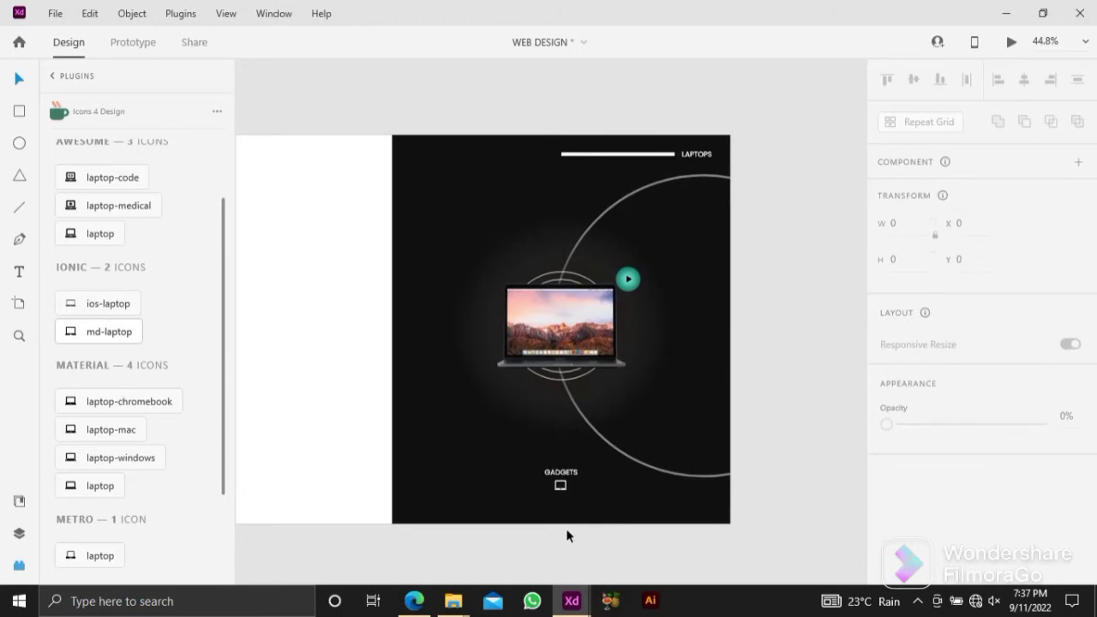
Place a copy of the black background rectangle on top of the black half and mask all its elements with that shape.
scroll(564, 333, down, 1)
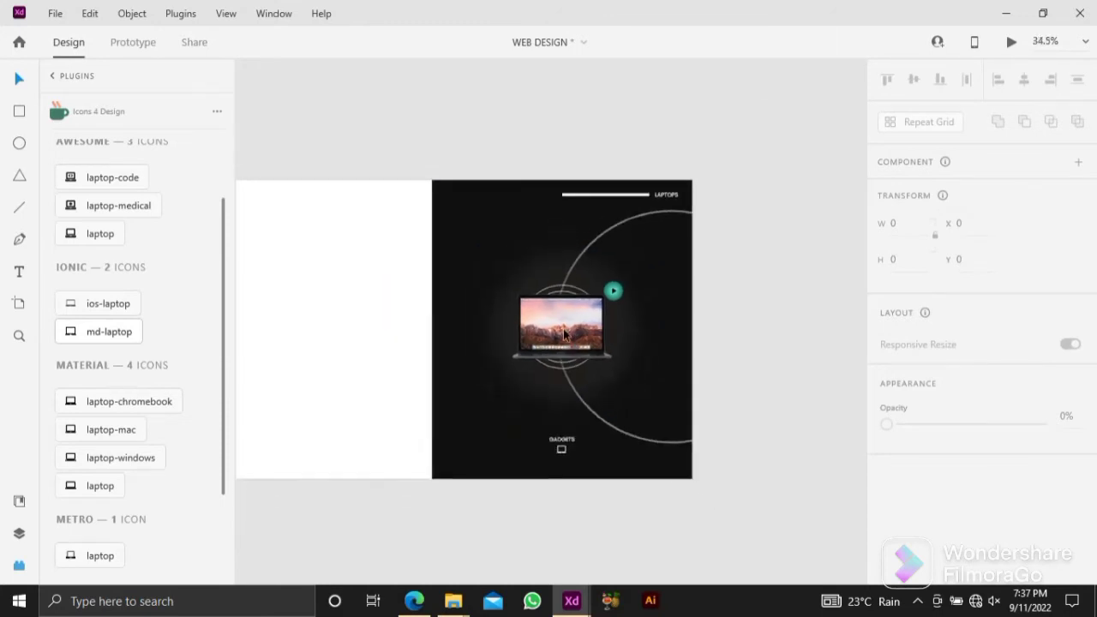
drag(745, 282, 713, 302)
drag(591, 180, 634, 178)
drag(450, 166, 742, 526)
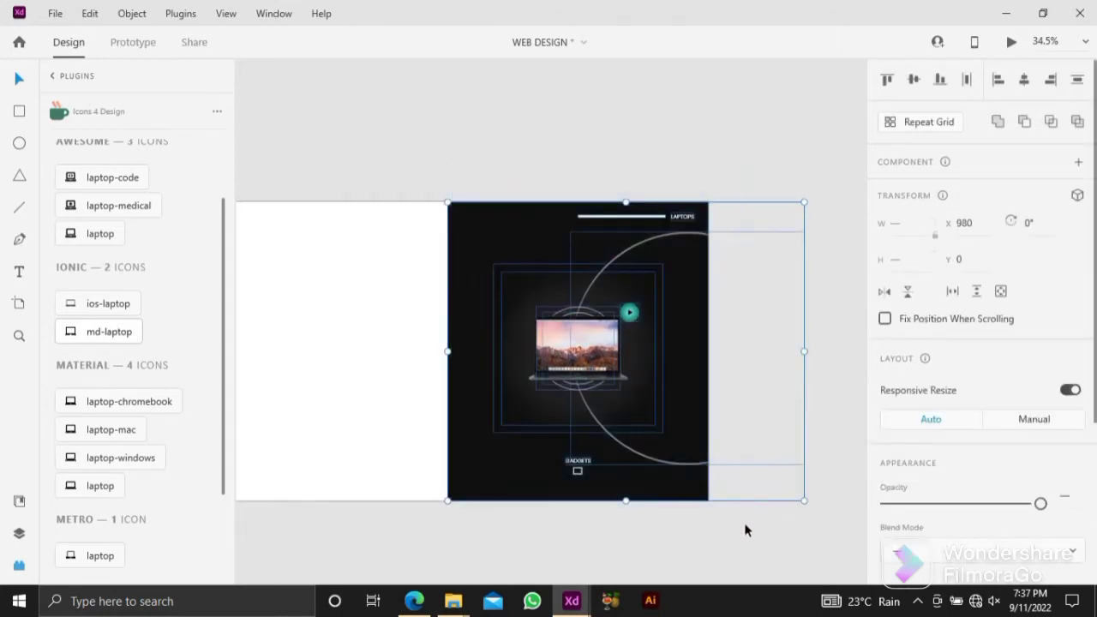
click(736, 526)
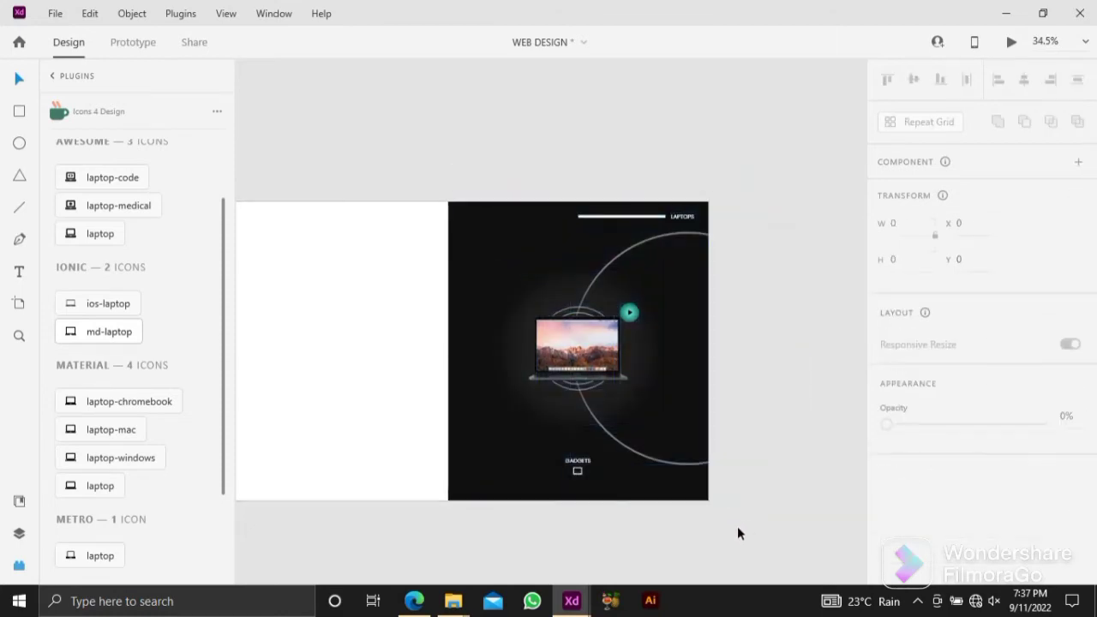
click(484, 468)
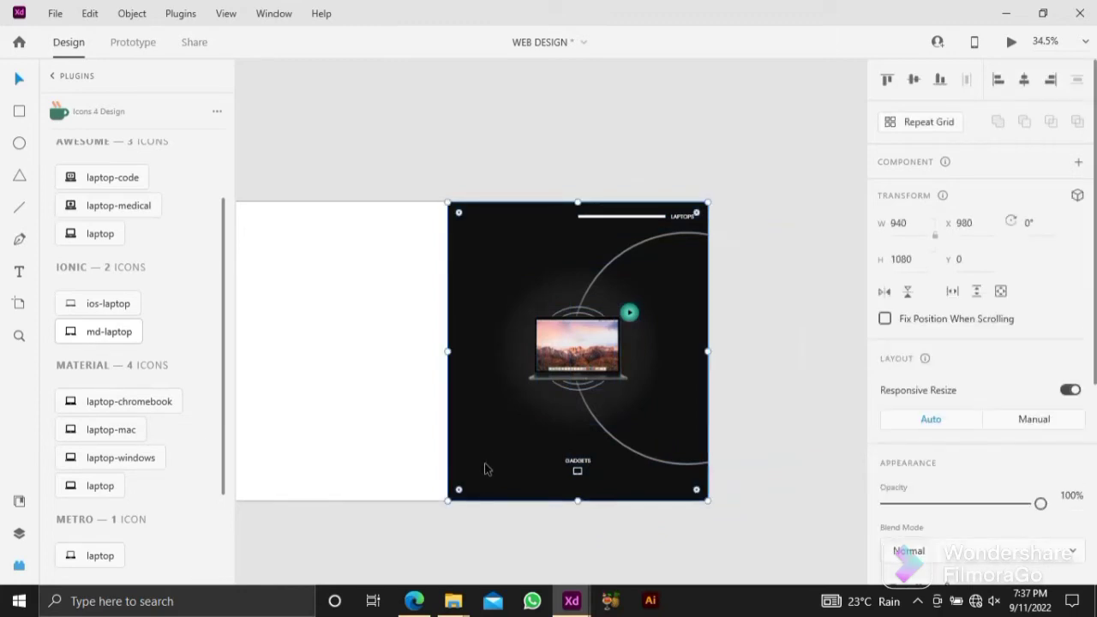
key(ctrl+v)
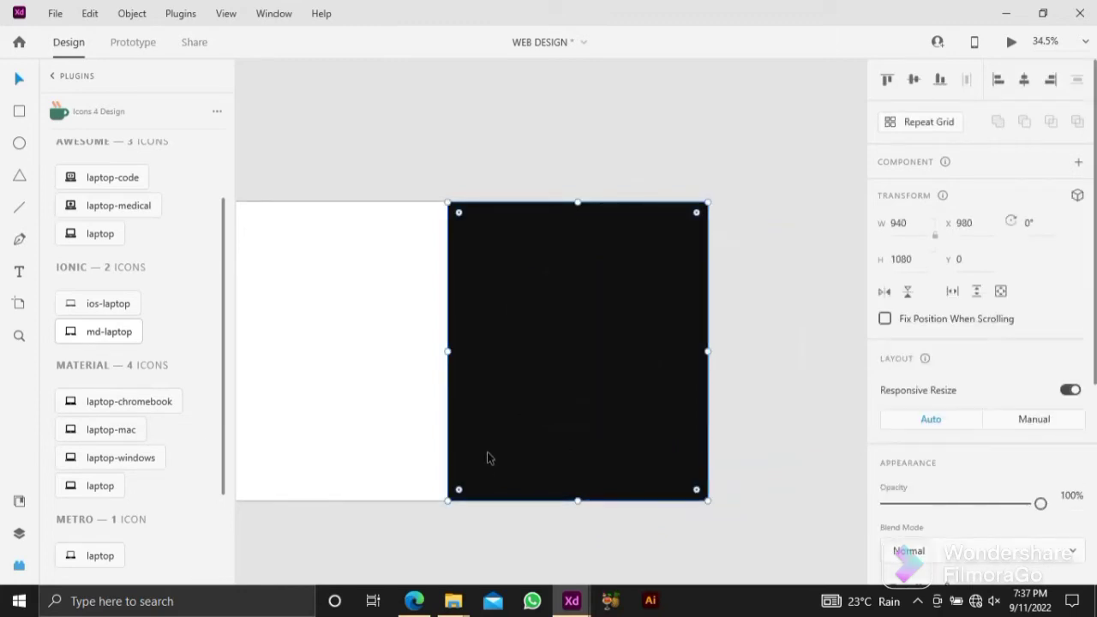
drag(446, 171, 741, 545)
right_click(593, 351)
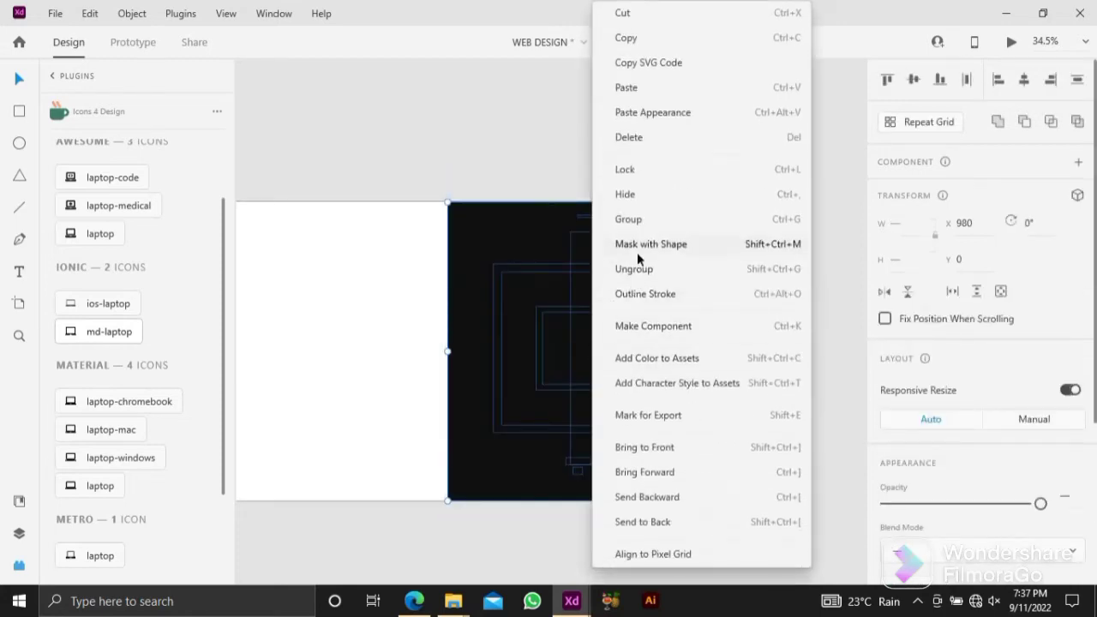
click(637, 252)
click(552, 158)
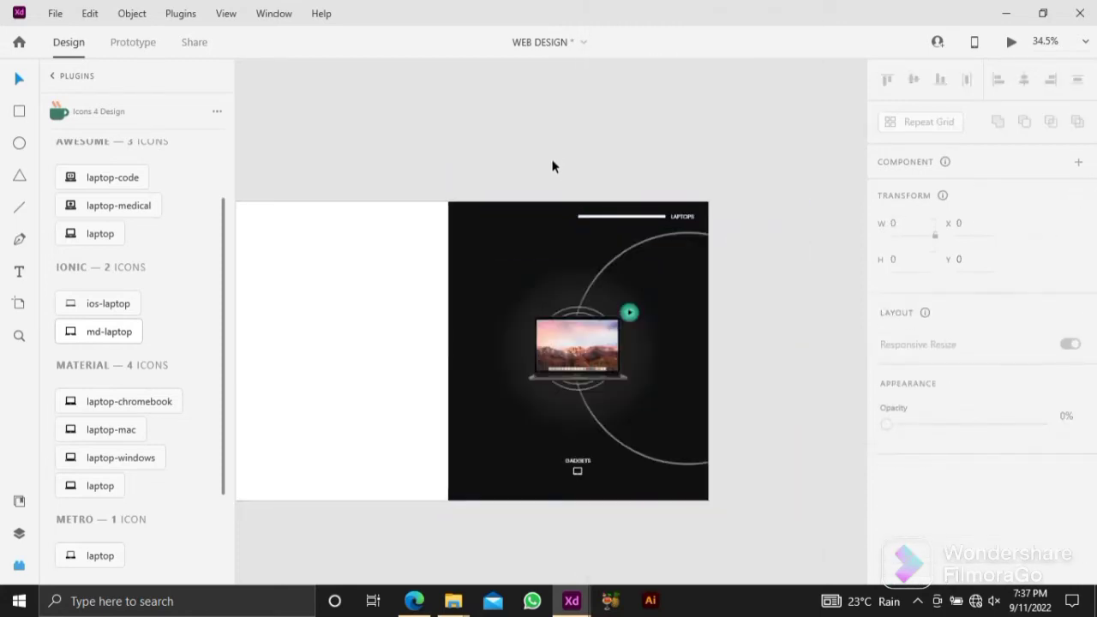
Draw a 940 by 1080 rectangle exactly covering the black half of the artboard.
scroll(575, 262, left, 1)
click(553, 256)
drag(520, 237, 599, 234)
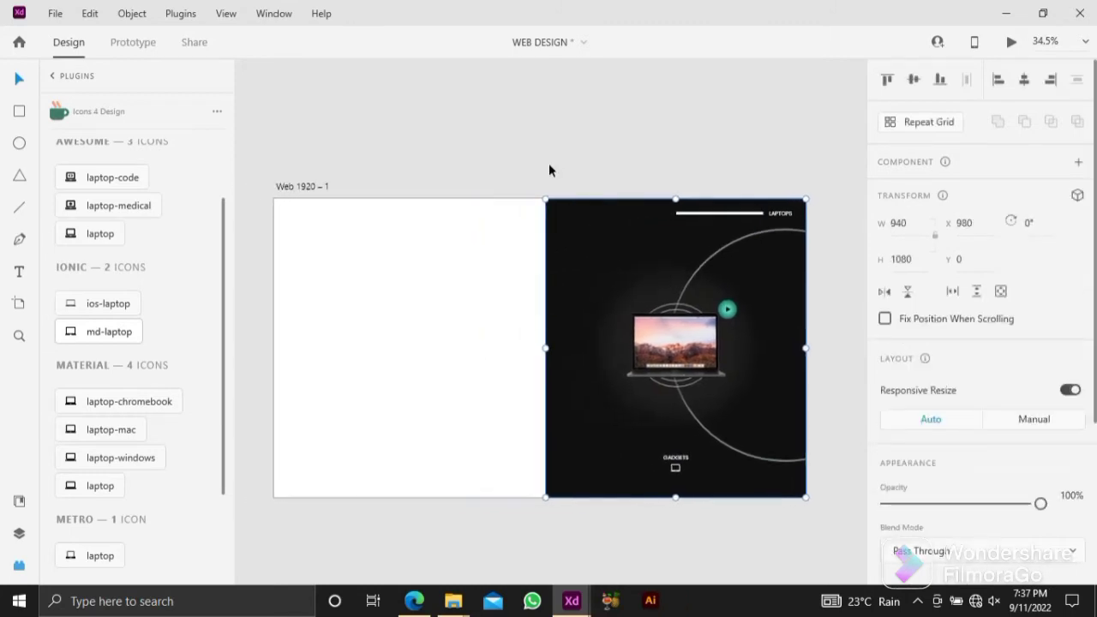
click(514, 137)
click(18, 111)
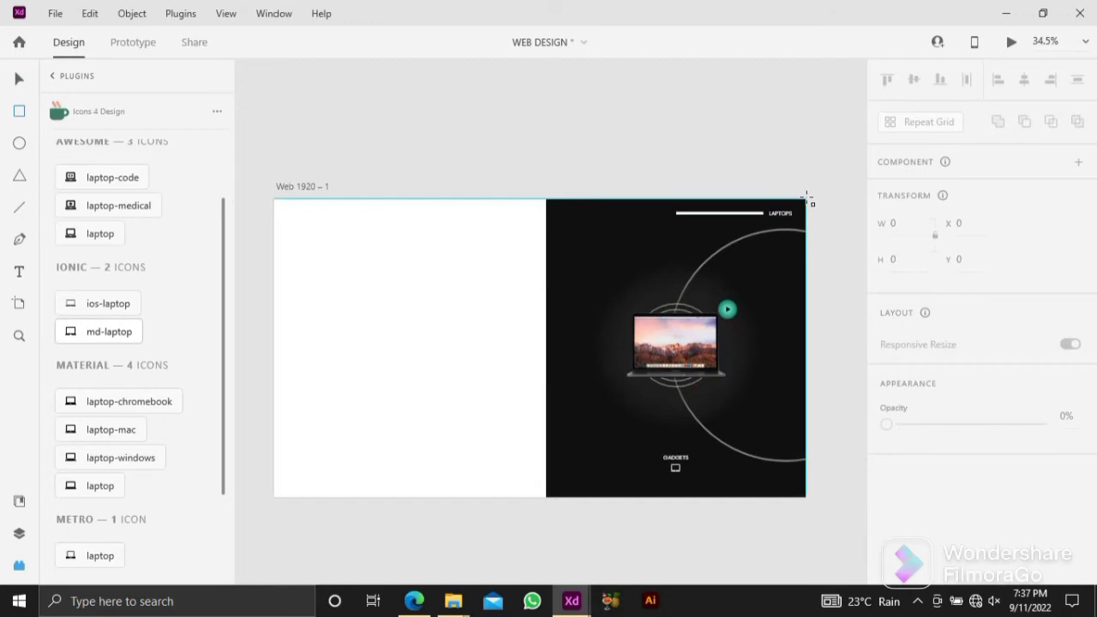
mouse_move(800, 200)
mouse_down()
mouse_move(727, 345)
mouse_move(613, 423)
mouse_move(548, 496)
mouse_up()
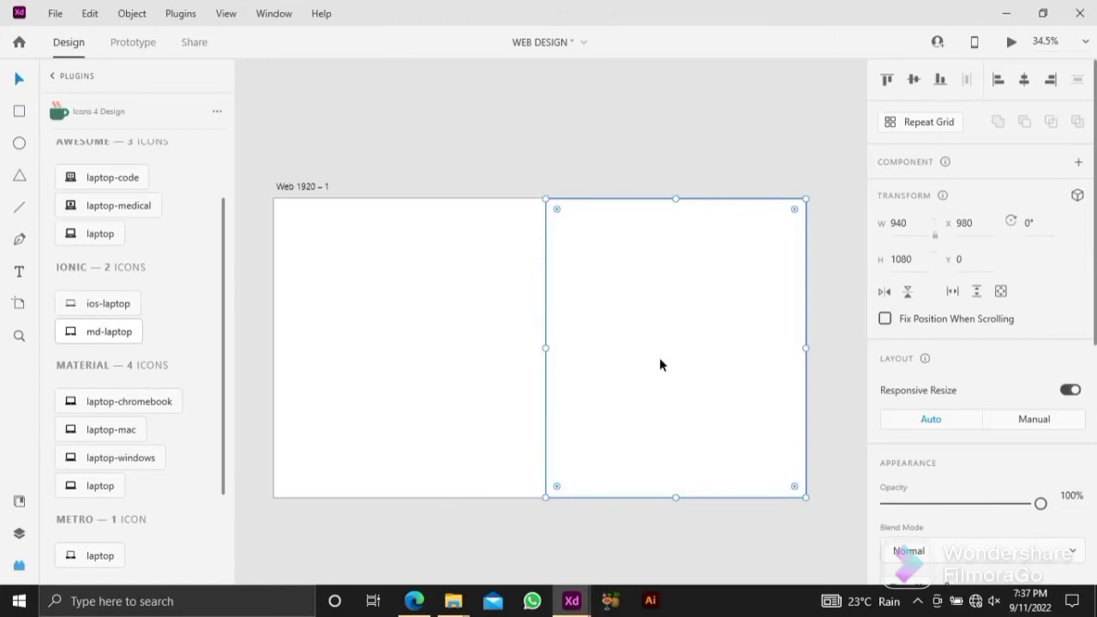
Move the new rectangle to the artboard's horizontal center at X 510, Y 0 and remove its border.
drag(659, 358, 535, 336)
scroll(951, 451, down, 4)
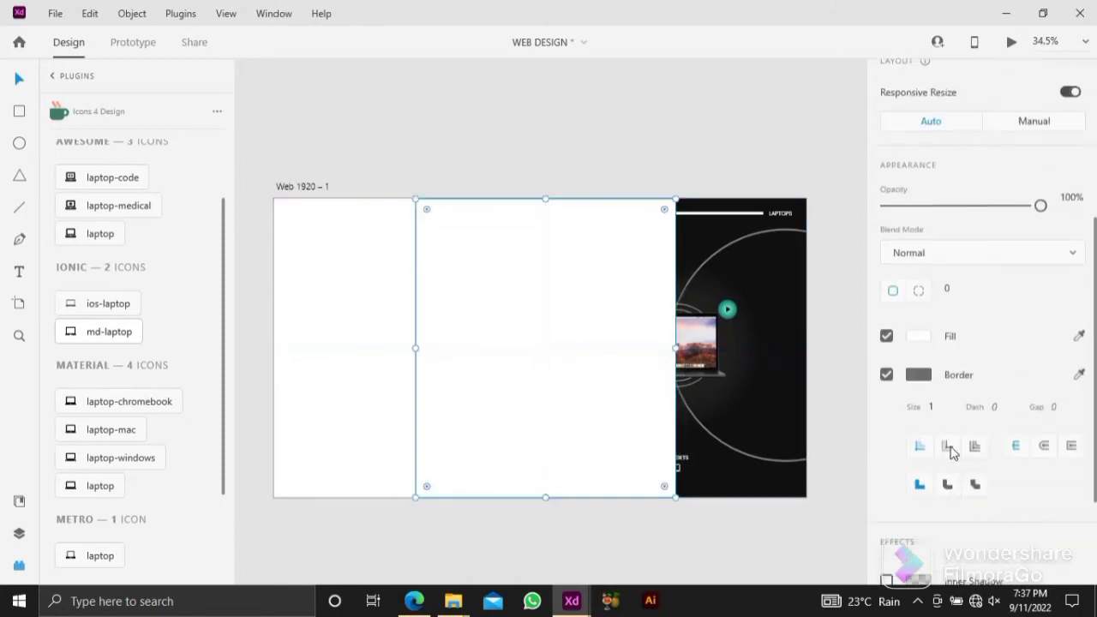
scroll(951, 452, down, 1)
click(886, 357)
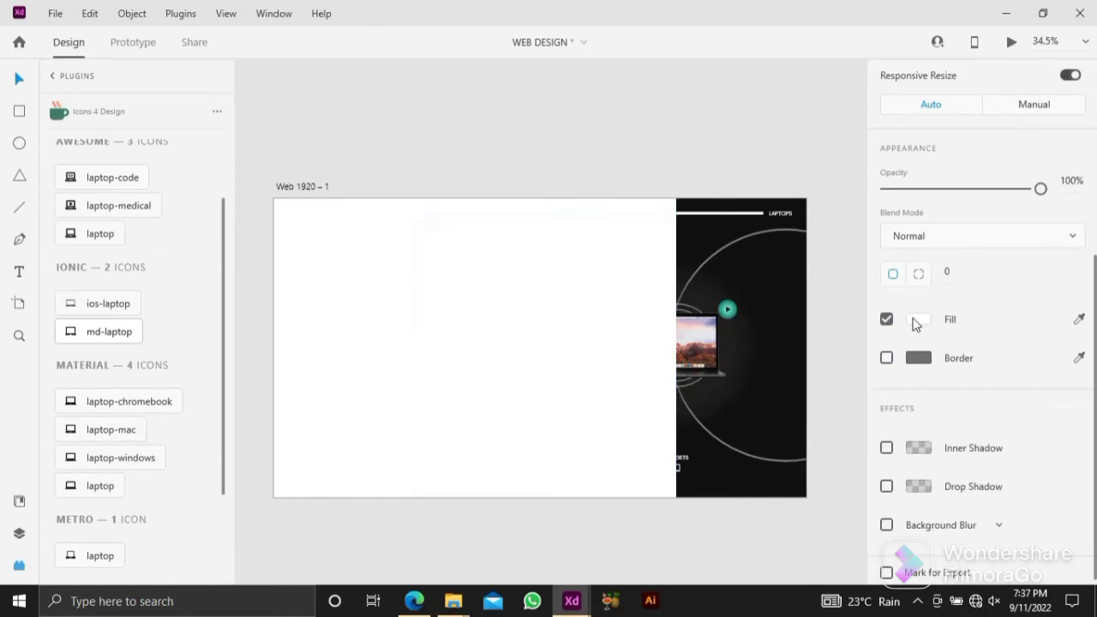
Fill the central rectangle with the blue #5A82C7 and save that color as a swatch.
click(916, 320)
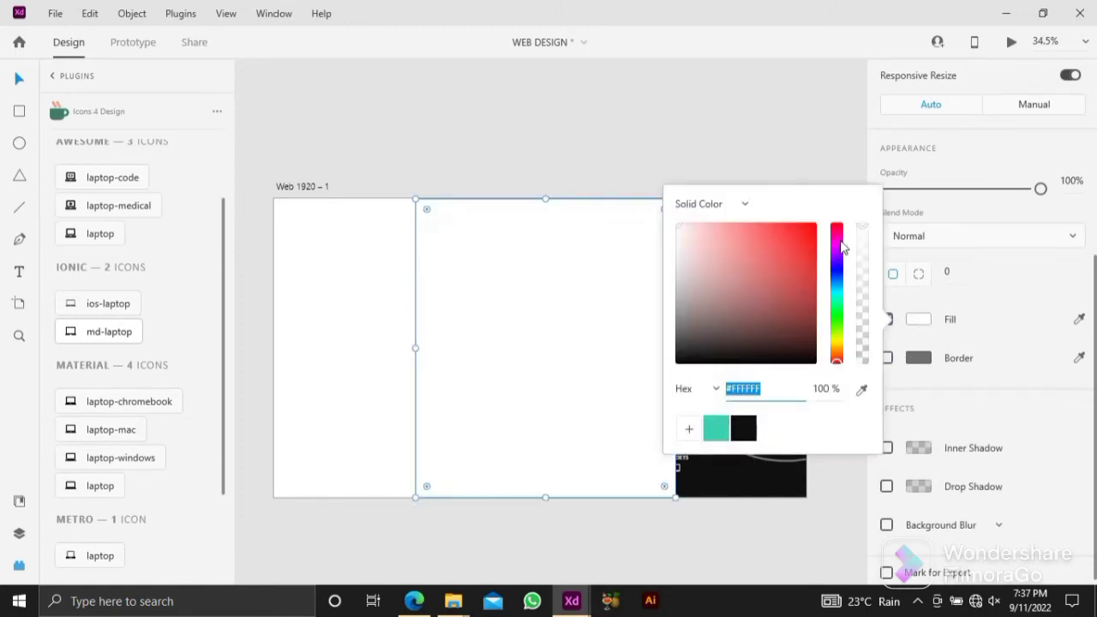
click(837, 297)
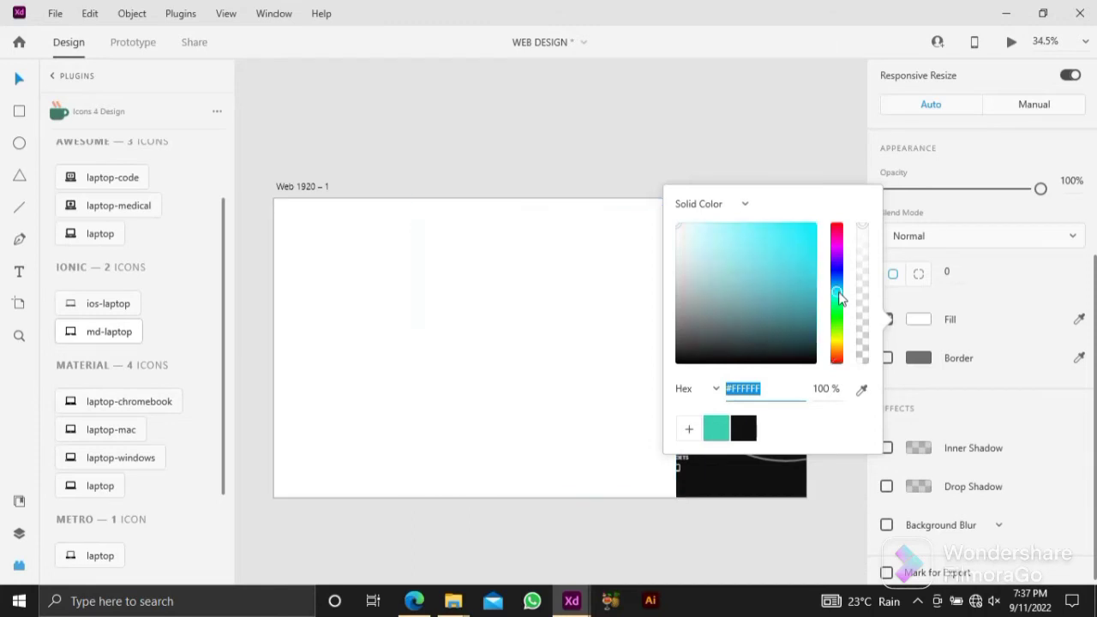
drag(838, 297, 837, 281)
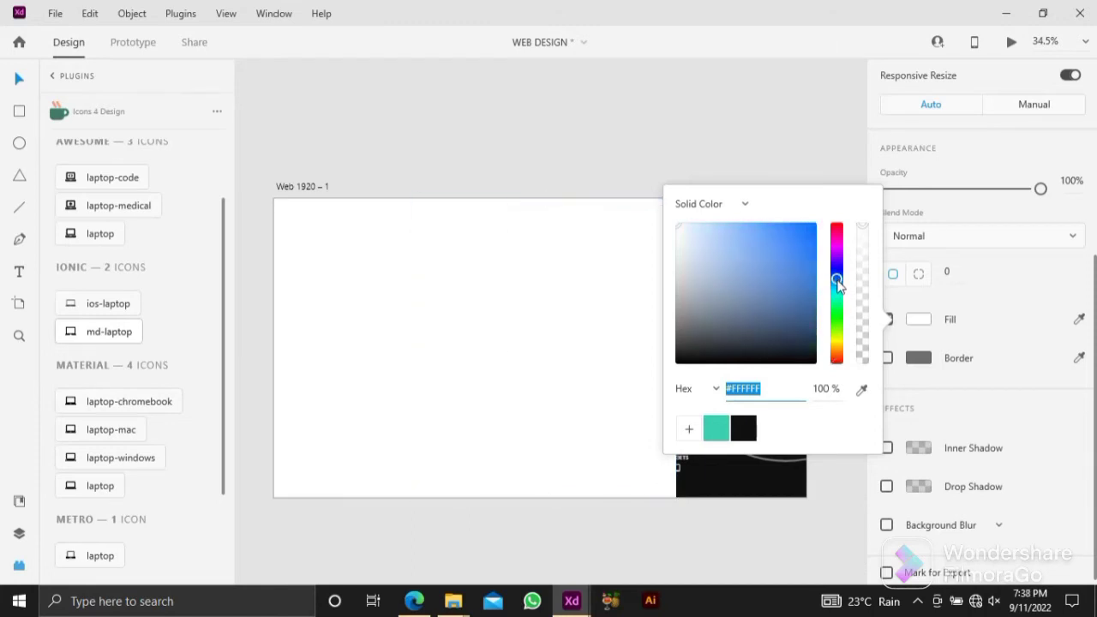
click(766, 245)
mouse_move(766, 244)
mouse_down()
mouse_move(754, 228)
mouse_move(729, 229)
mouse_move(753, 253)
mouse_up()
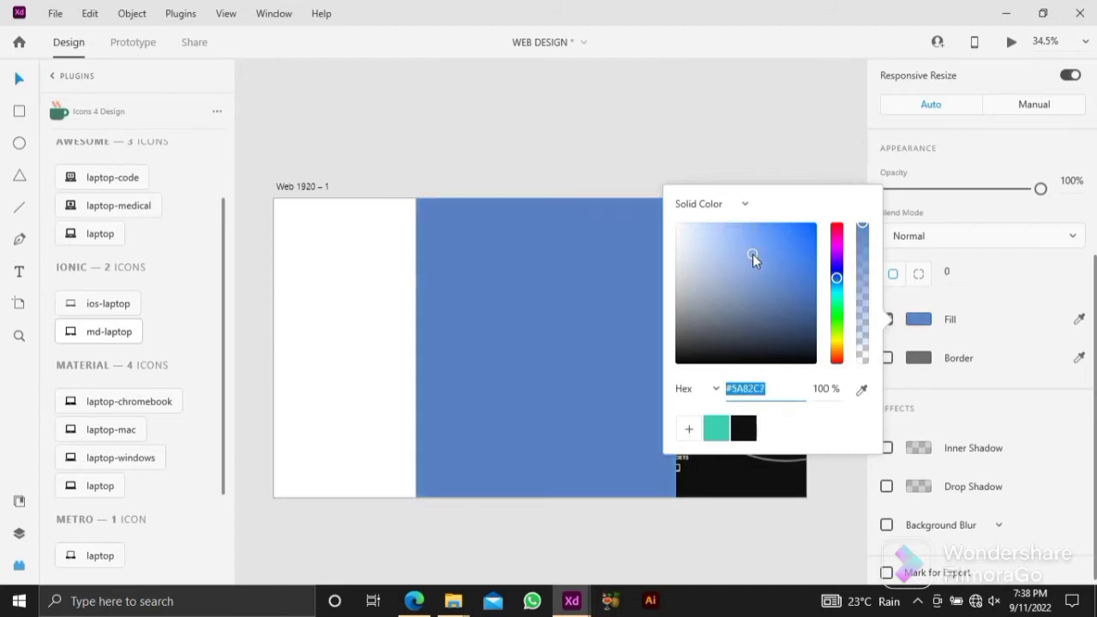
click(688, 428)
click(517, 154)
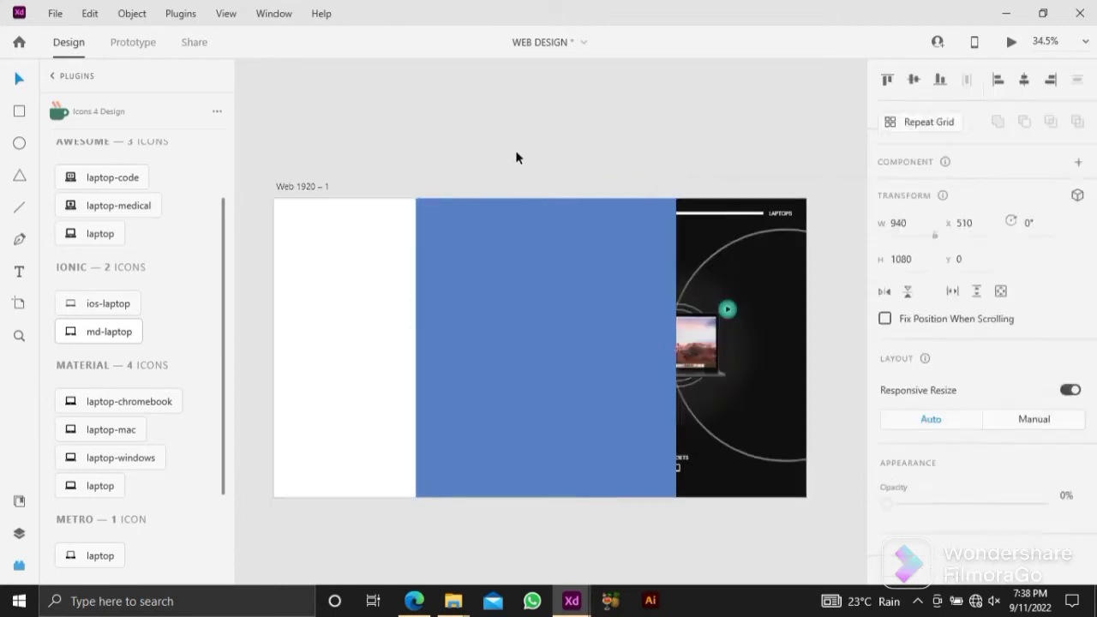
click(516, 154)
Move the black and teal game controller image onto the blue rectangle and scale it down to about 530 by 530.
scroll(549, 244, up, 2)
scroll(549, 244, down, 8)
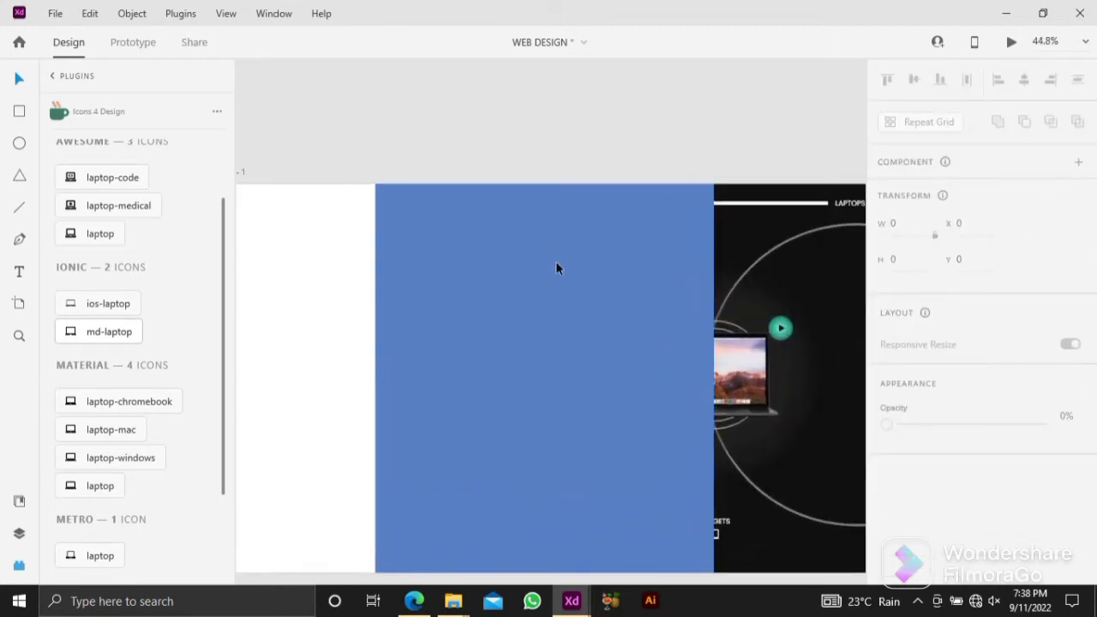
drag(552, 170, 539, 233)
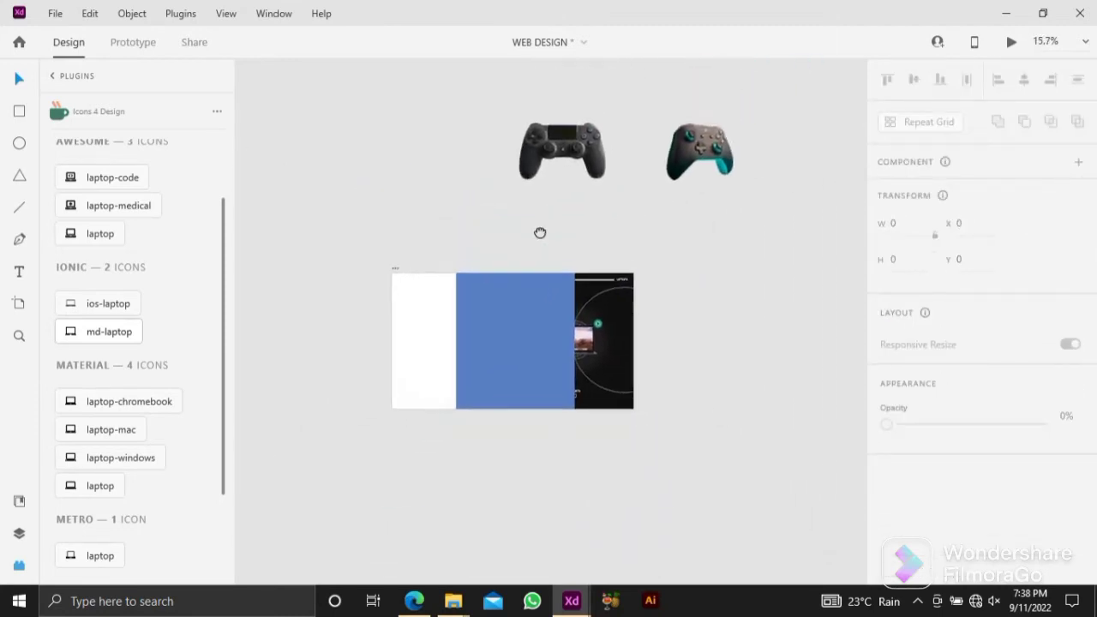
drag(699, 152, 515, 332)
scroll(514, 332, up, 4)
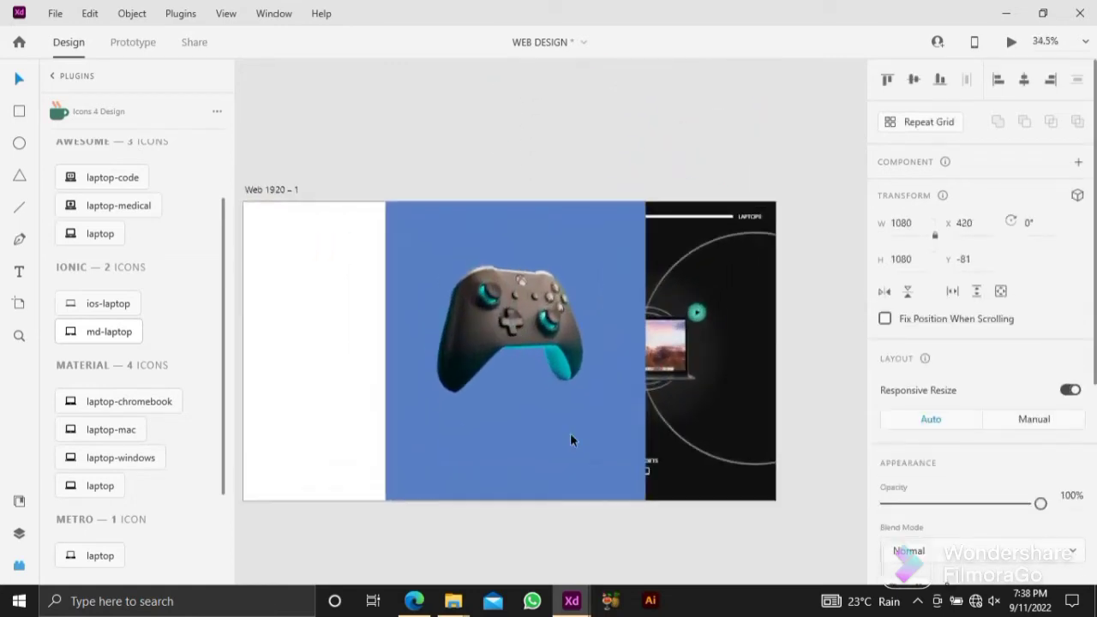
drag(659, 179, 584, 255)
Fill the central rectangle with the teal #01949F sampled from the controller's grip.
click(636, 227)
scroll(937, 455, down, 5)
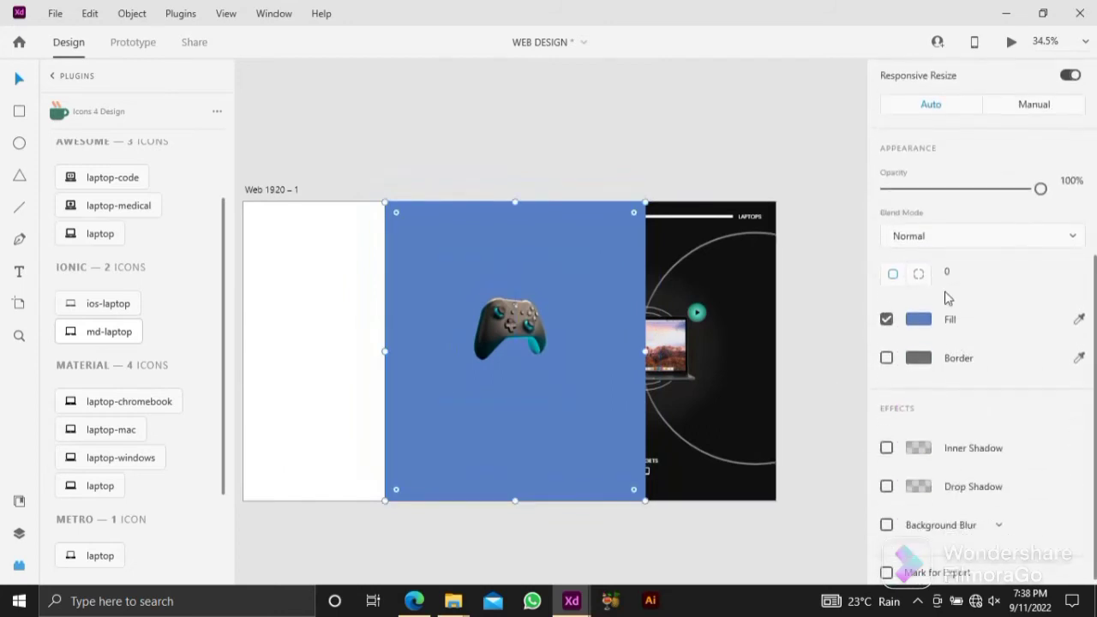
click(1076, 321)
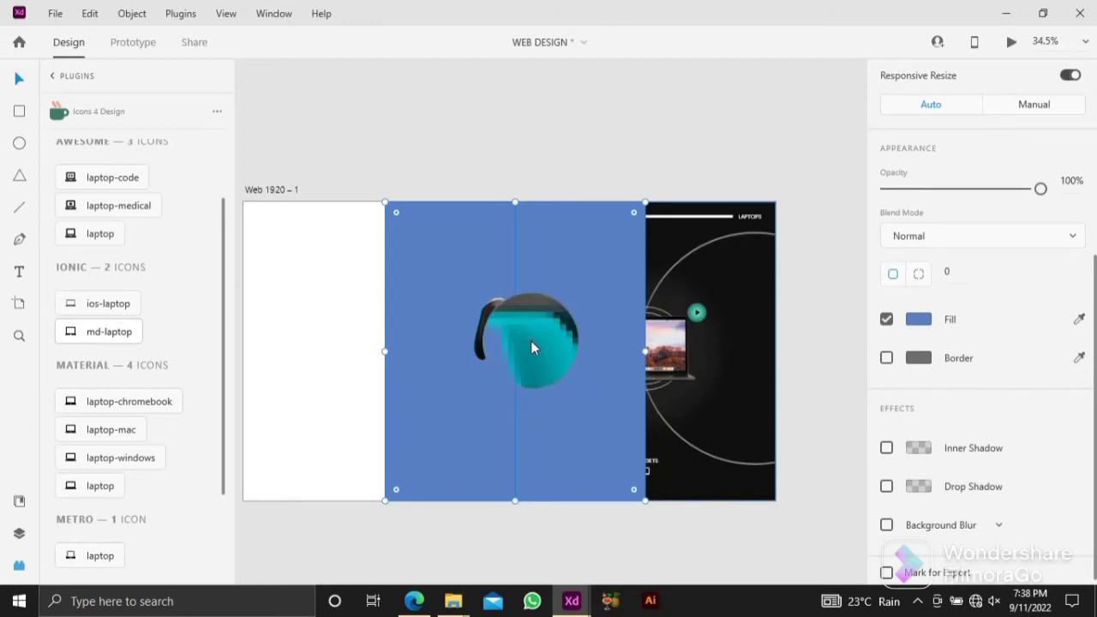
click(530, 343)
click(553, 148)
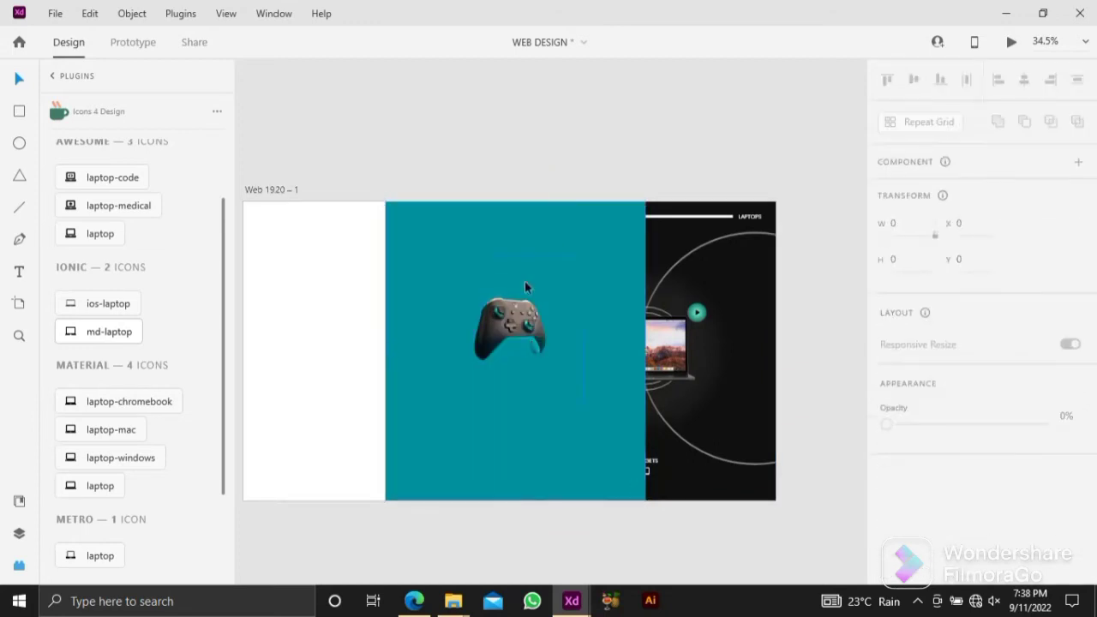
Darken the central rectangle's teal fill to #006D75 and save that color as a swatch.
scroll(520, 317, up, 1)
scroll(521, 317, up, 3)
click(685, 198)
scroll(968, 463, down, 3)
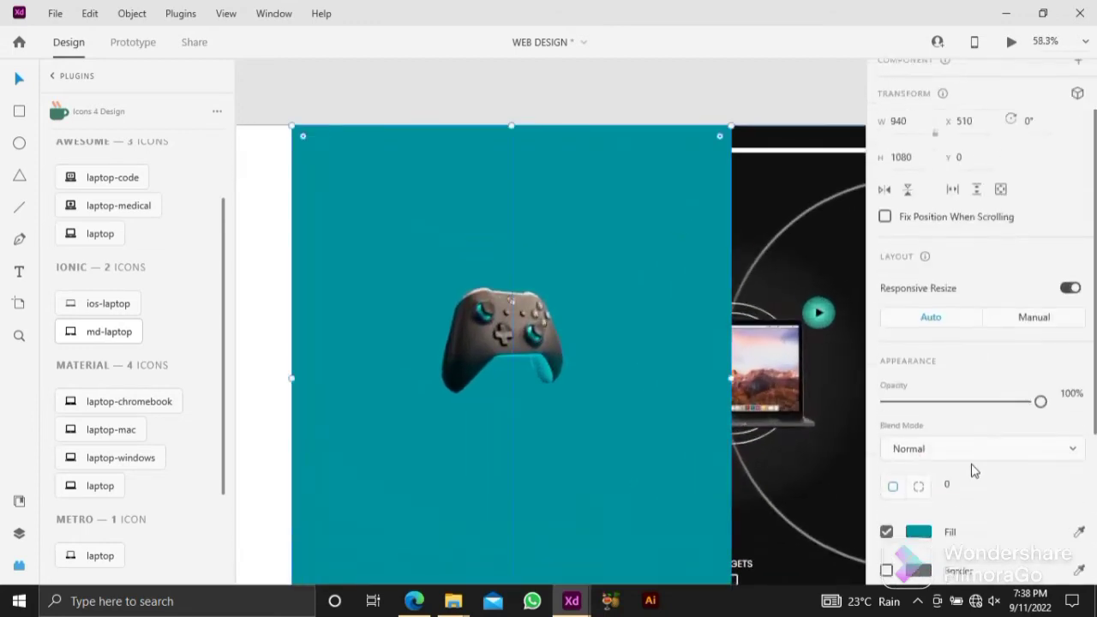
click(918, 399)
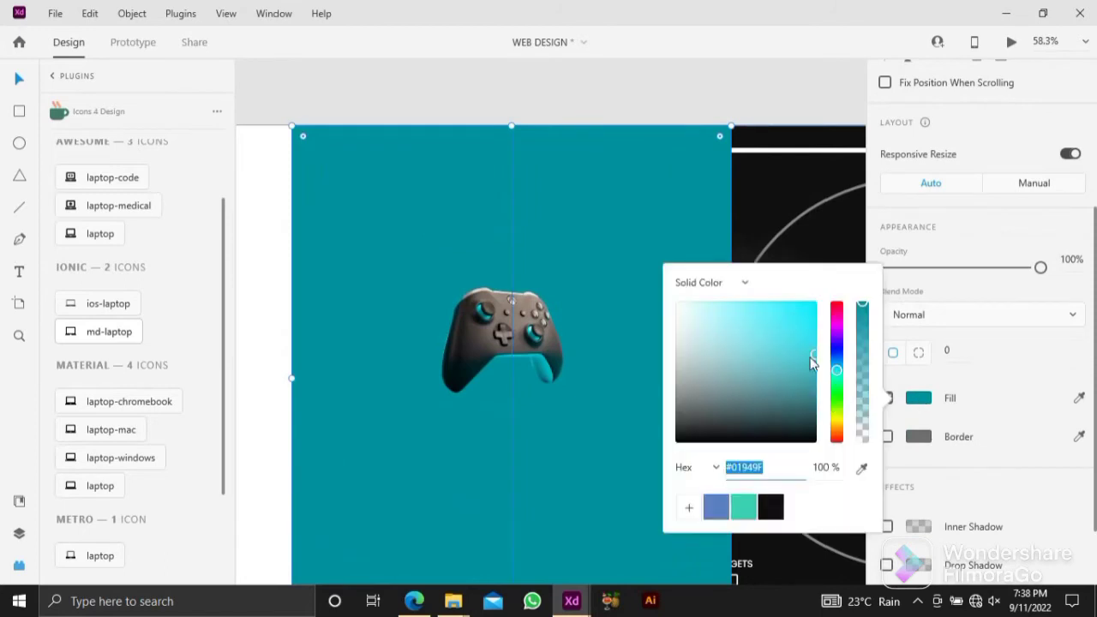
drag(814, 360, 818, 384)
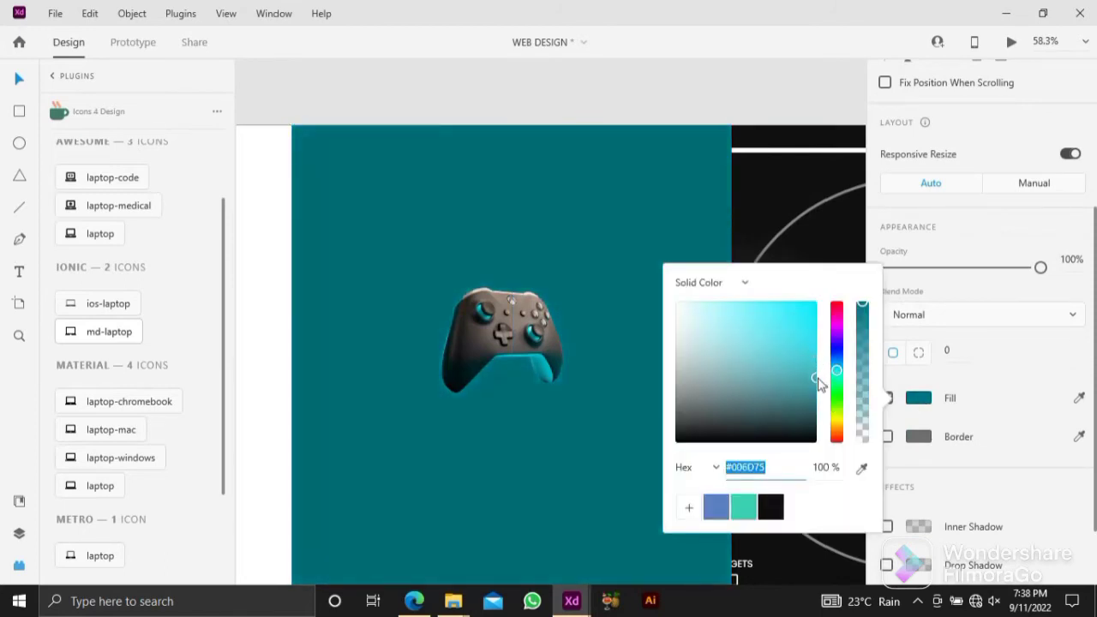
click(690, 507)
click(580, 91)
Center the controller image on the teal rectangle at X 715, Y 275.
drag(518, 322, 527, 362)
scroll(526, 361, down, 4)
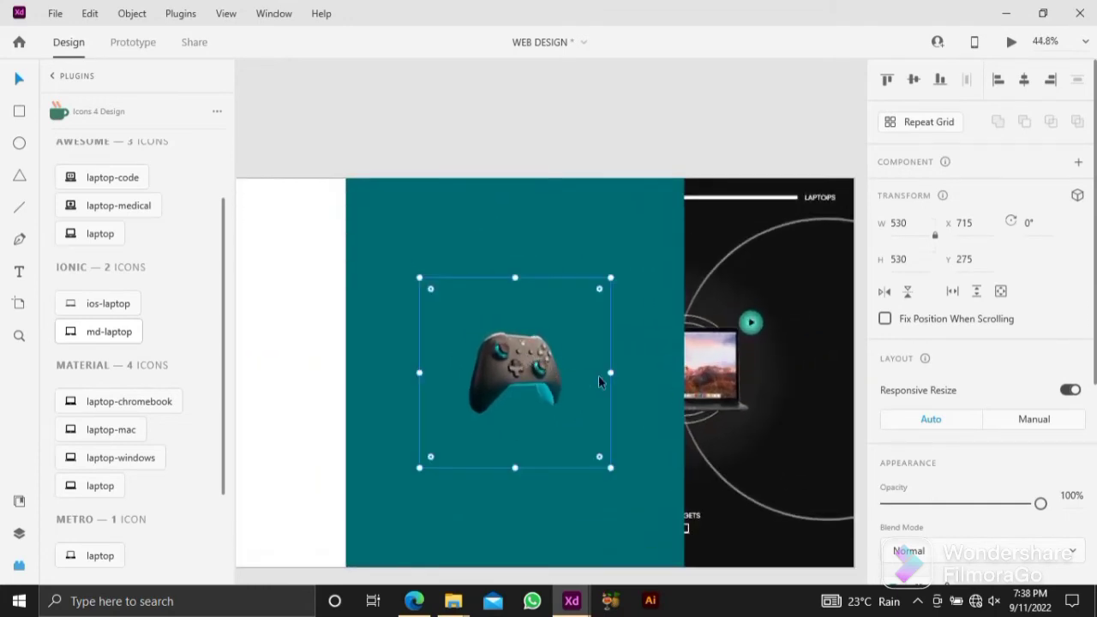
click(524, 131)
drag(534, 233, 501, 233)
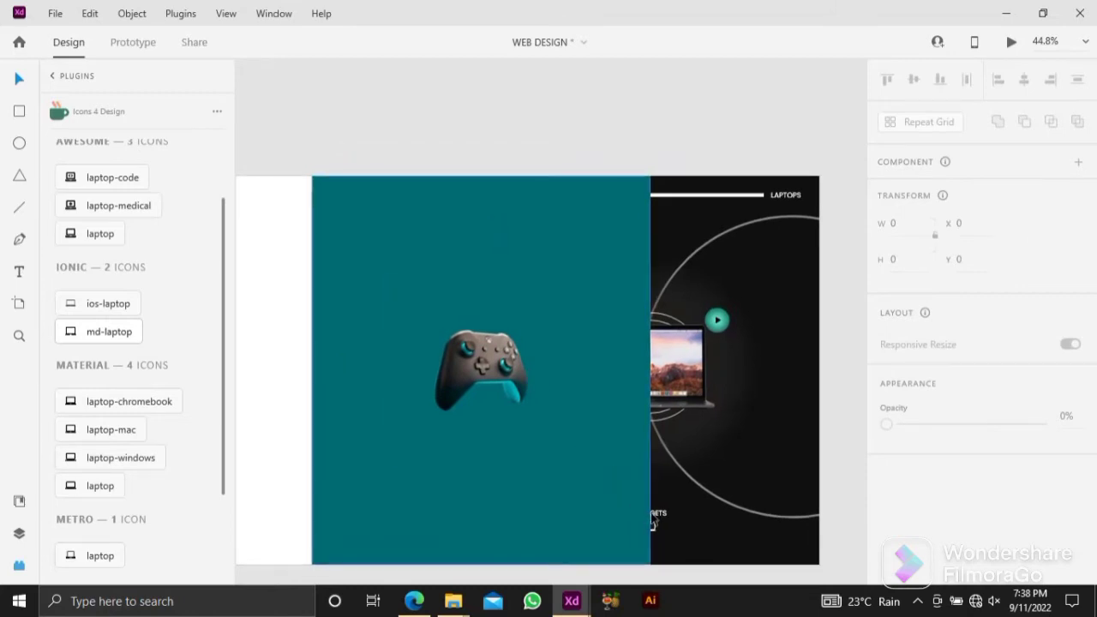
Draw a circle around the controller with no fill and a white border of size 2.
click(21, 144)
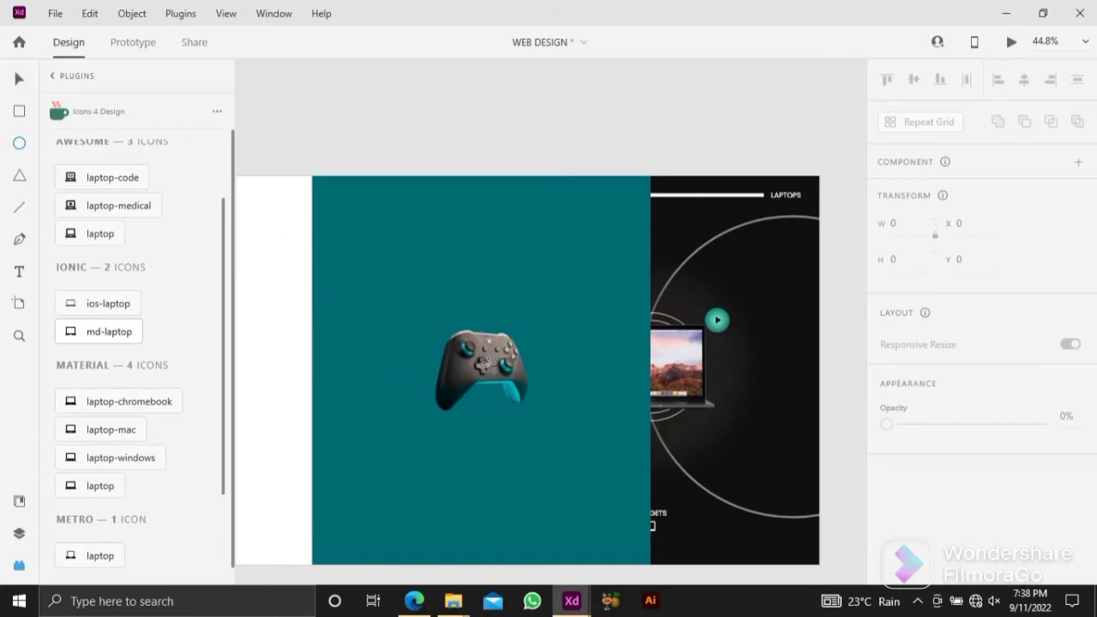
drag(487, 364, 542, 417)
scroll(932, 448, down, 3)
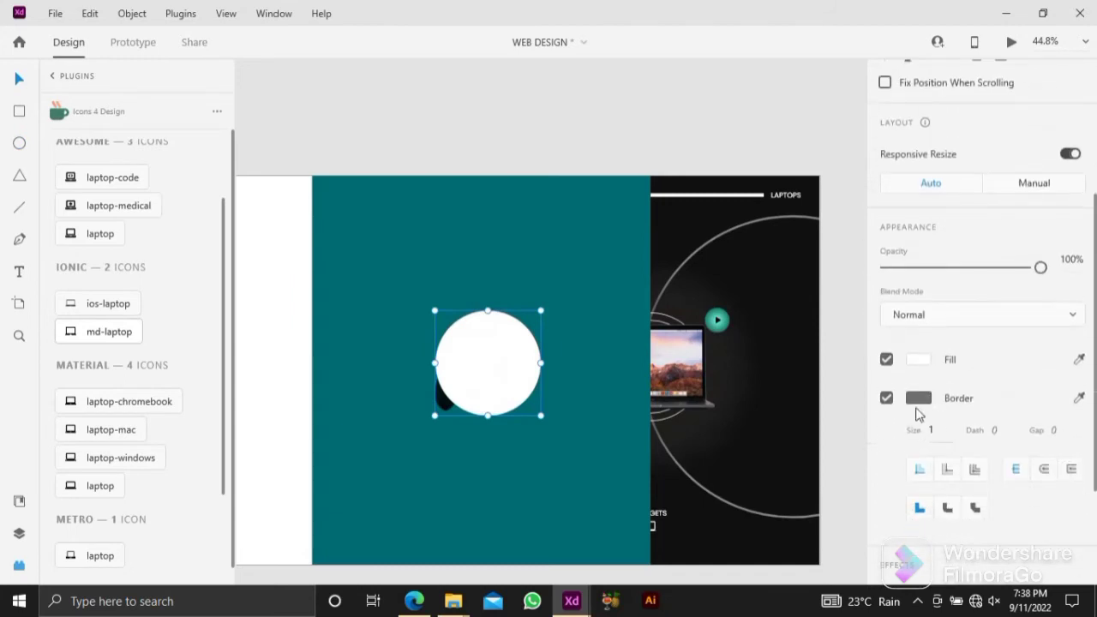
click(886, 359)
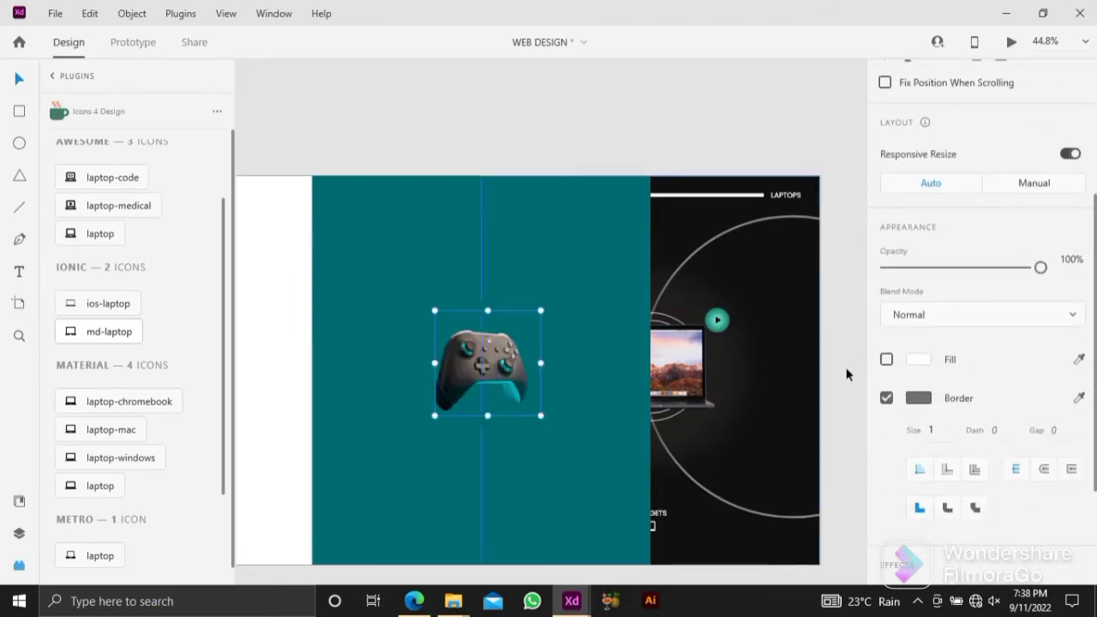
click(917, 397)
drag(704, 307, 621, 257)
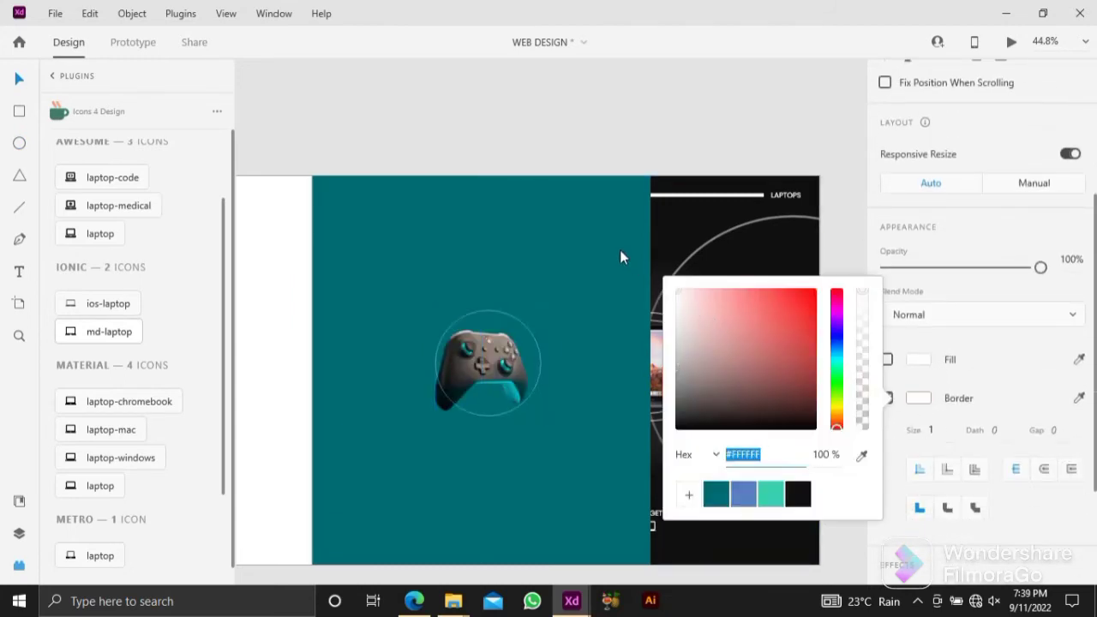
click(933, 429)
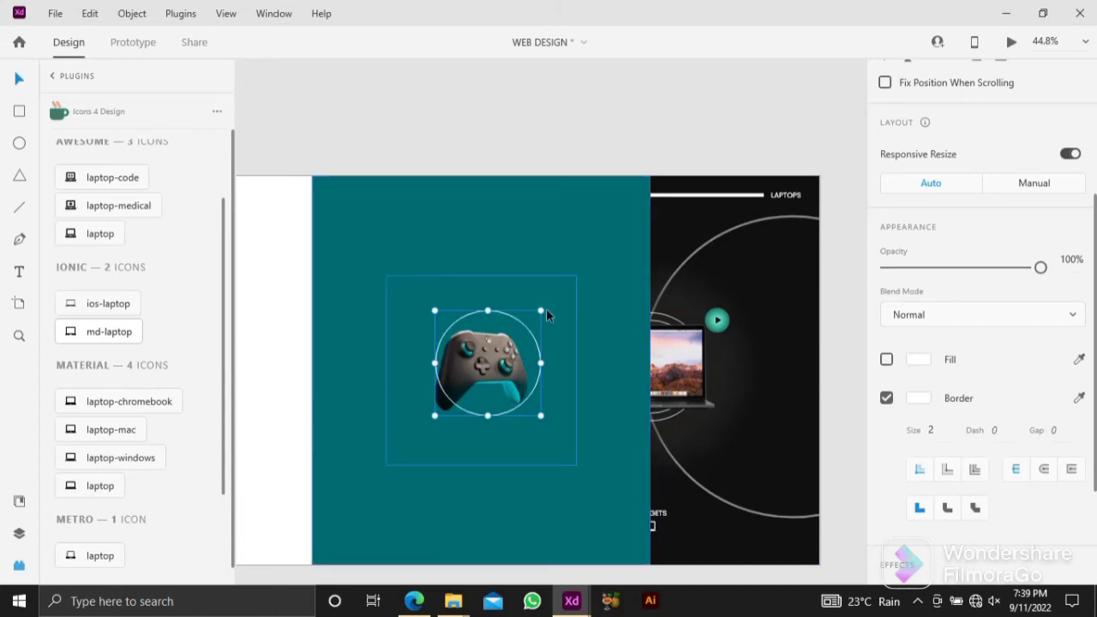
Add a slightly larger concentric ring around the controller and a much larger ring that extends over the black section.
drag(542, 309, 571, 301)
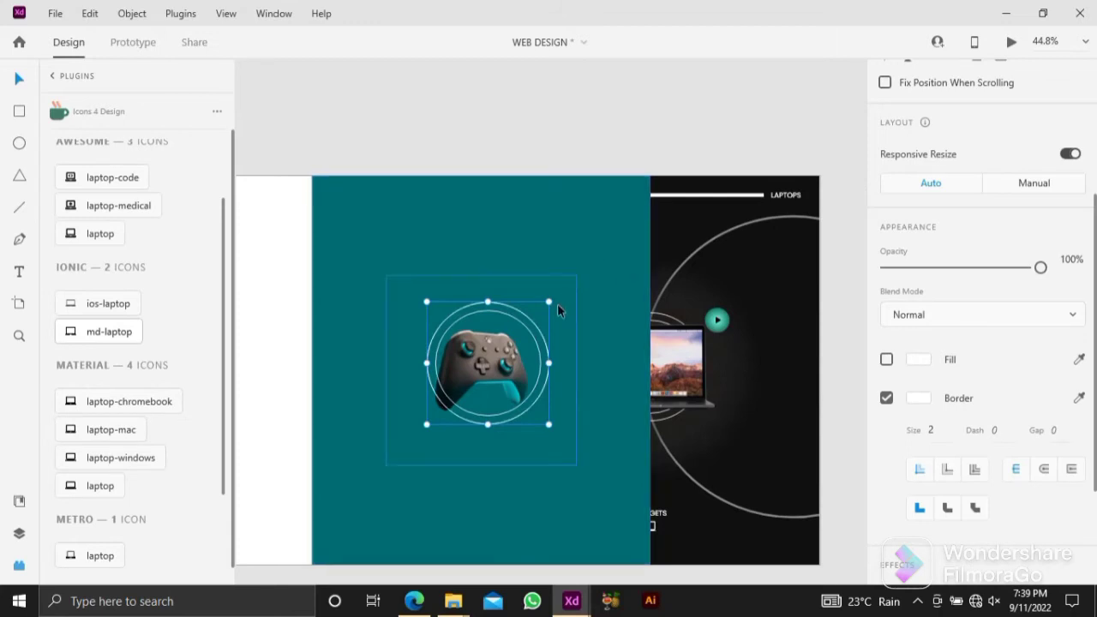
drag(549, 363, 726, 392)
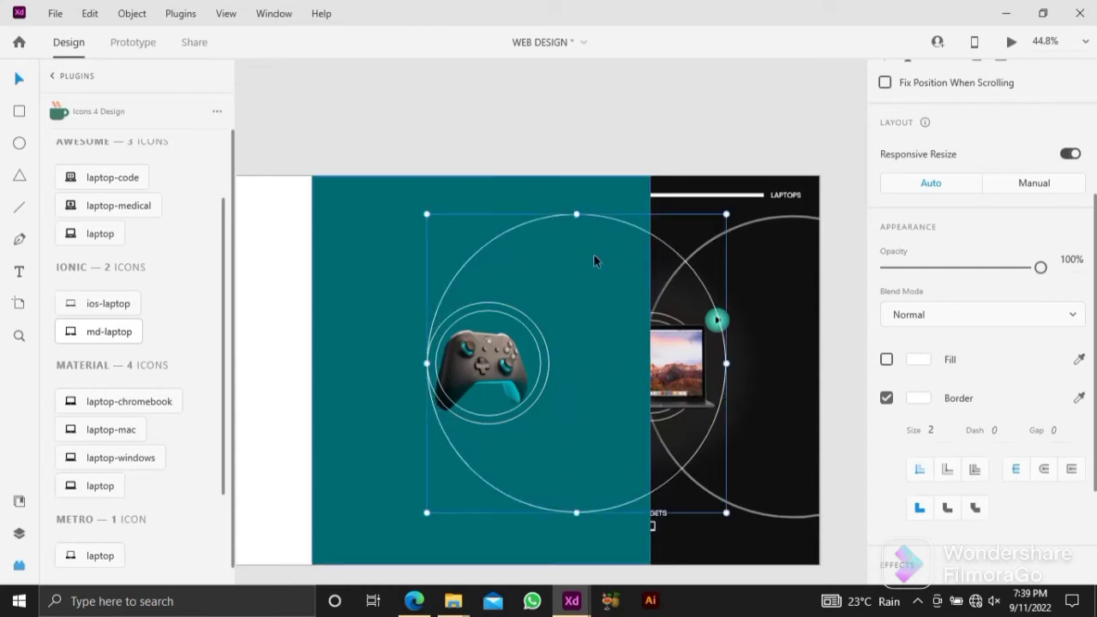
drag(596, 219, 641, 220)
Set the largest ring's border size to 5 and its opacity to 49%.
click(941, 427)
key(Up)
key(Up)
key(Up)
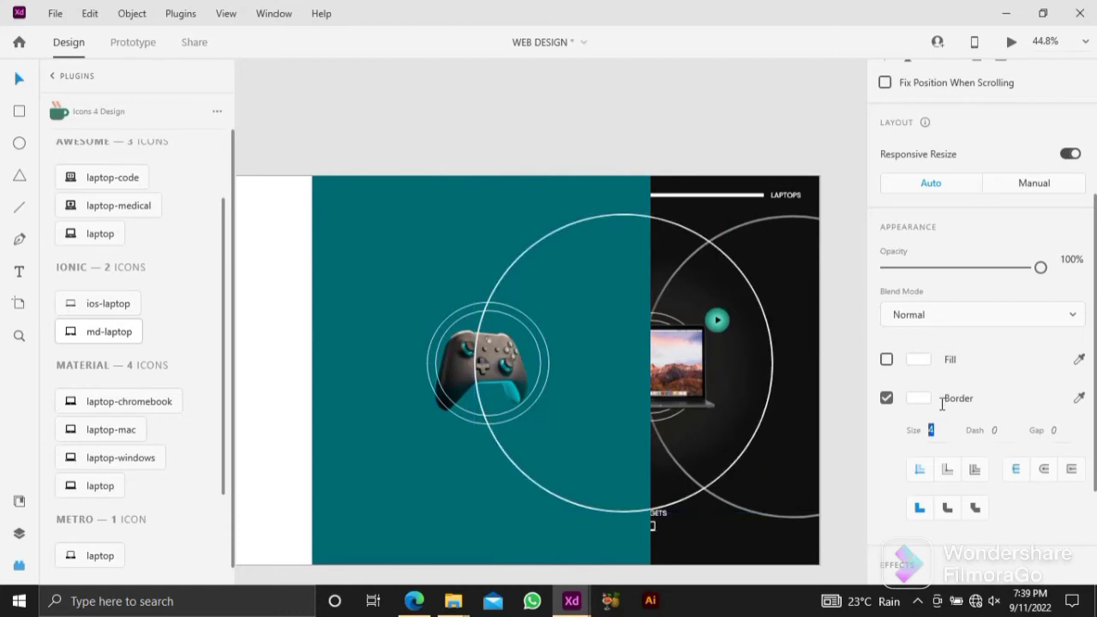
key(Return)
click(963, 268)
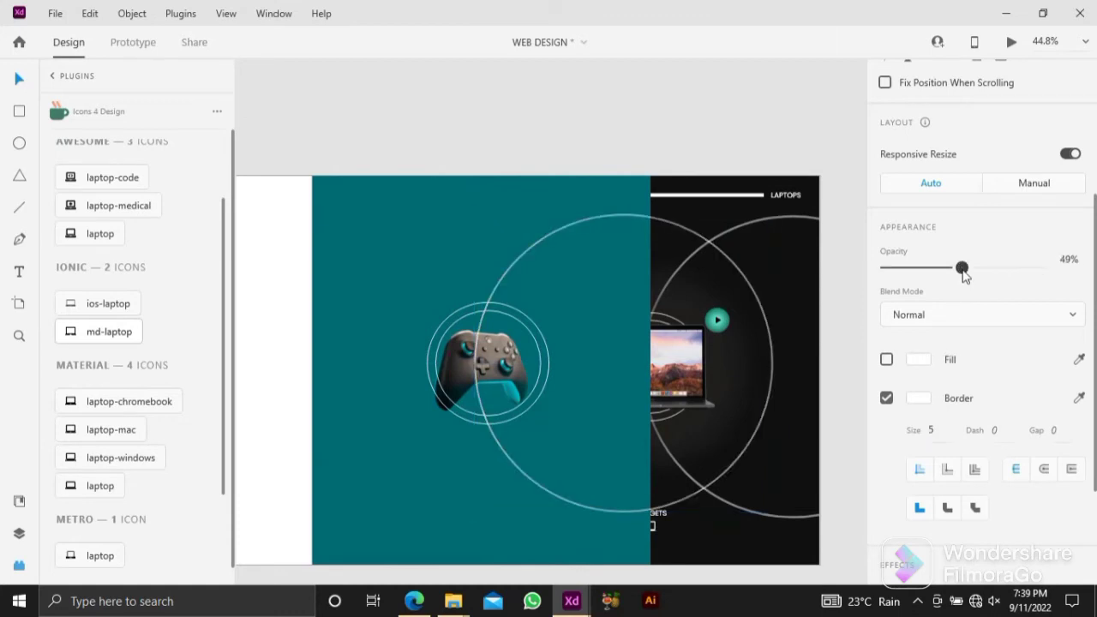
Bring the controller image to the front of the rings.
click(497, 364)
right_click(497, 364)
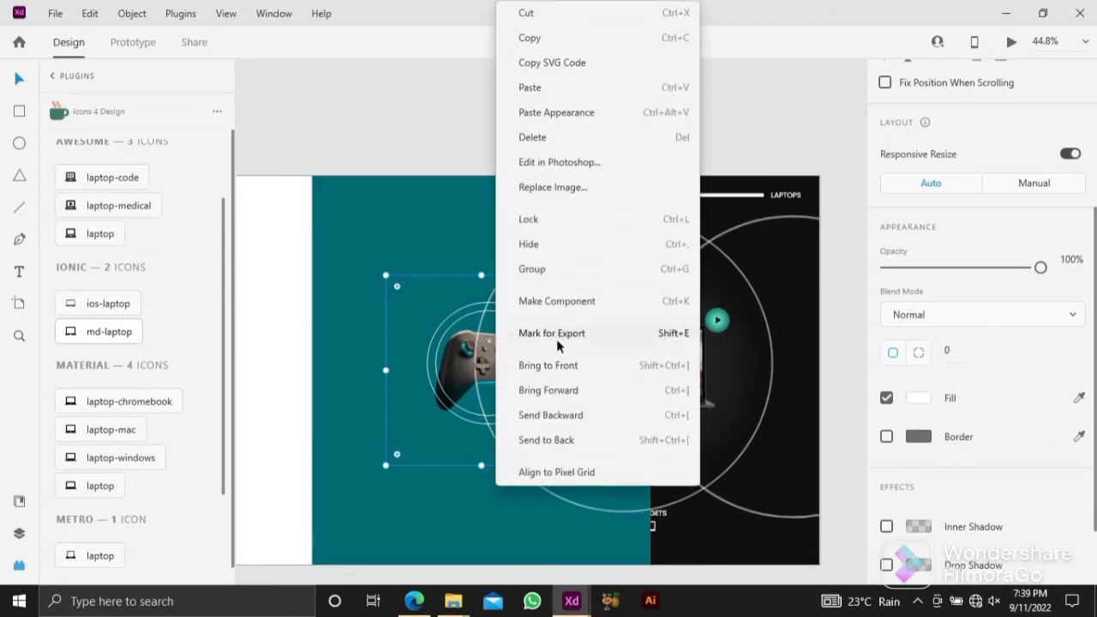
click(560, 366)
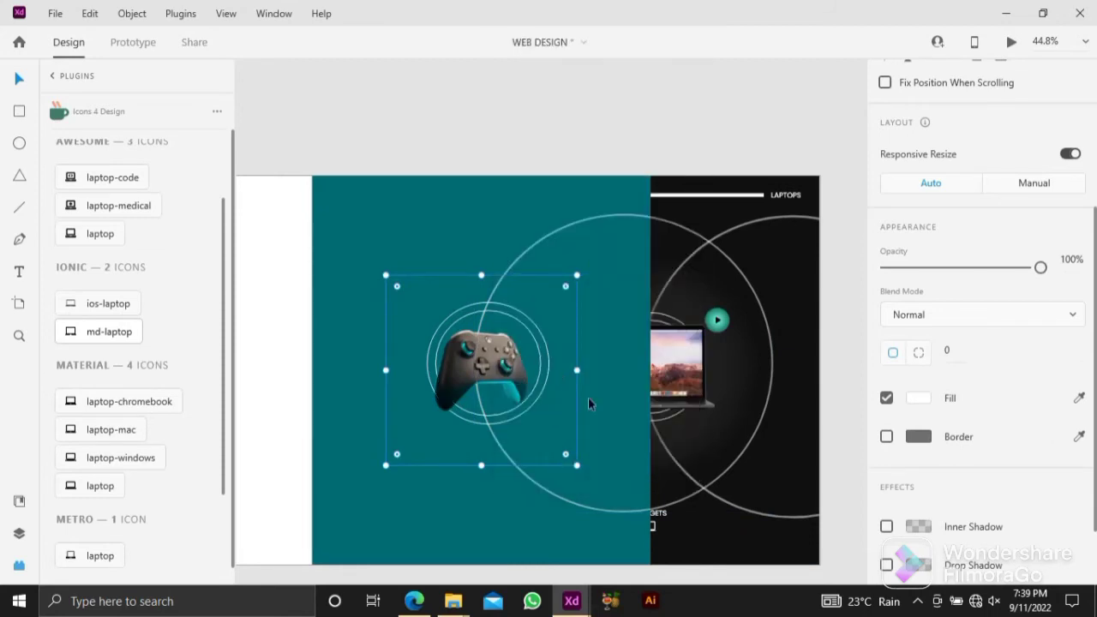
Add a drop shadow to the controller image with X 5, Y 15 and blur 6, and make its black color more opaque.
scroll(933, 428, down, 1)
scroll(932, 428, down, 1)
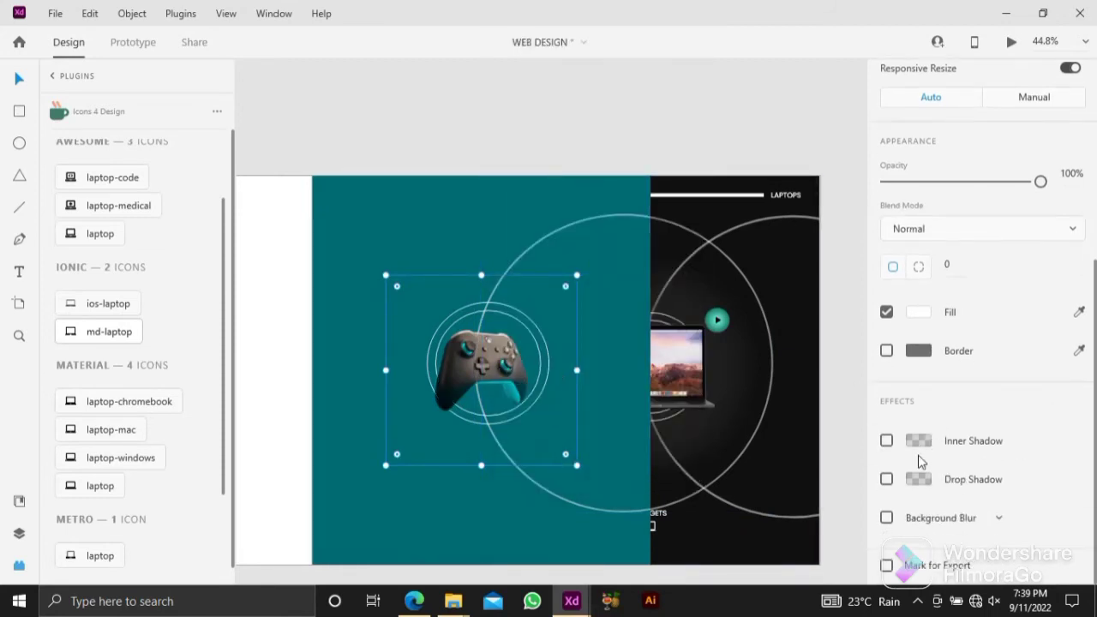
click(886, 479)
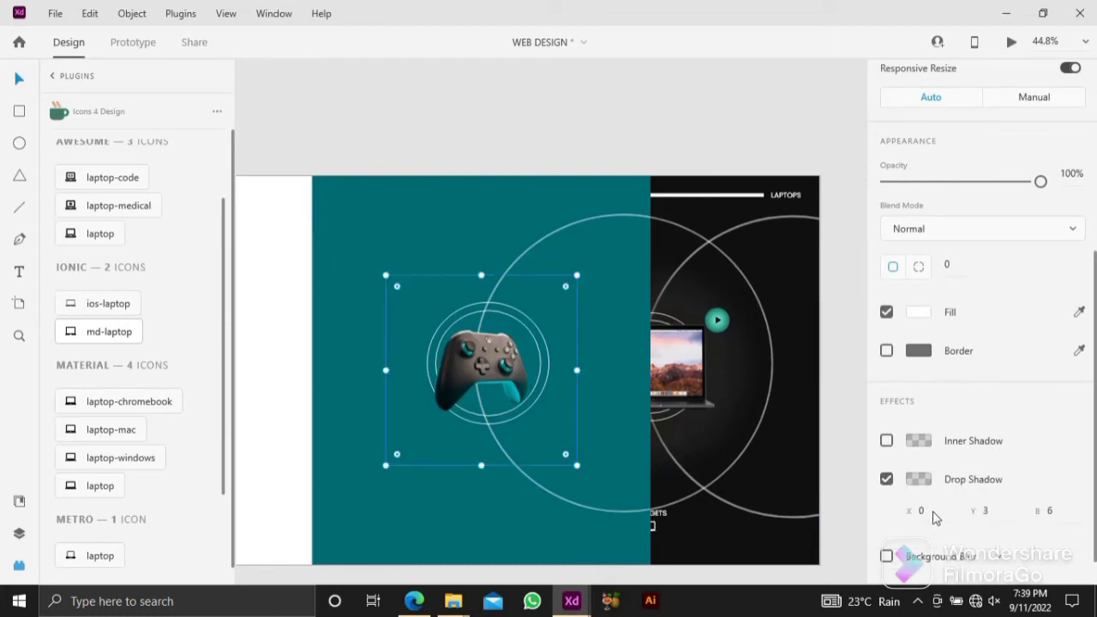
click(930, 493)
drag(929, 489, 929, 485)
drag(991, 508, 989, 469)
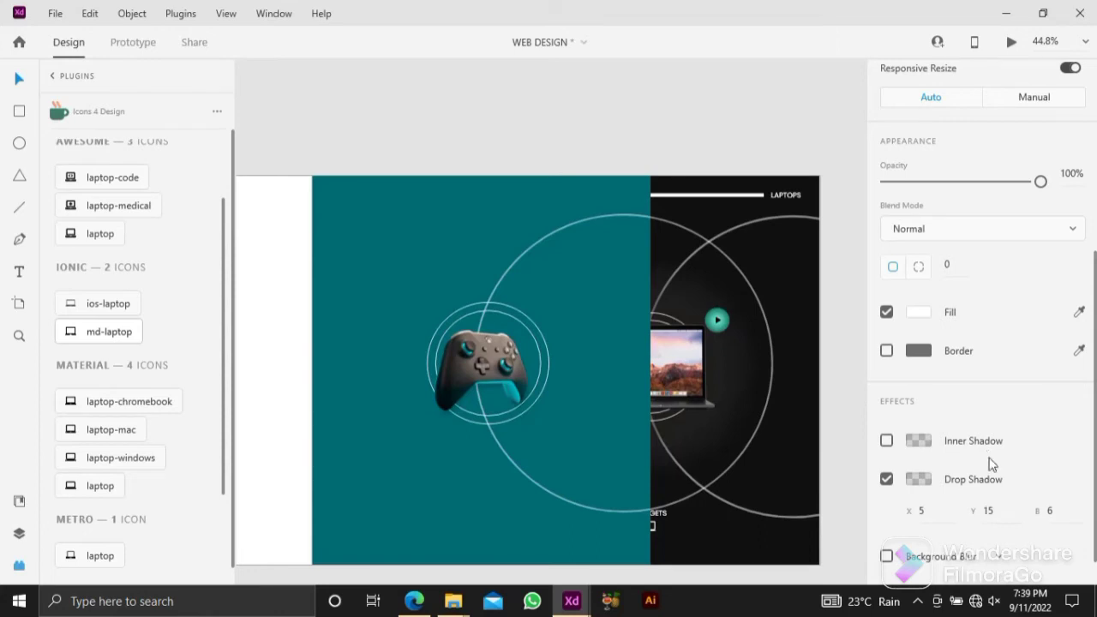
click(922, 481)
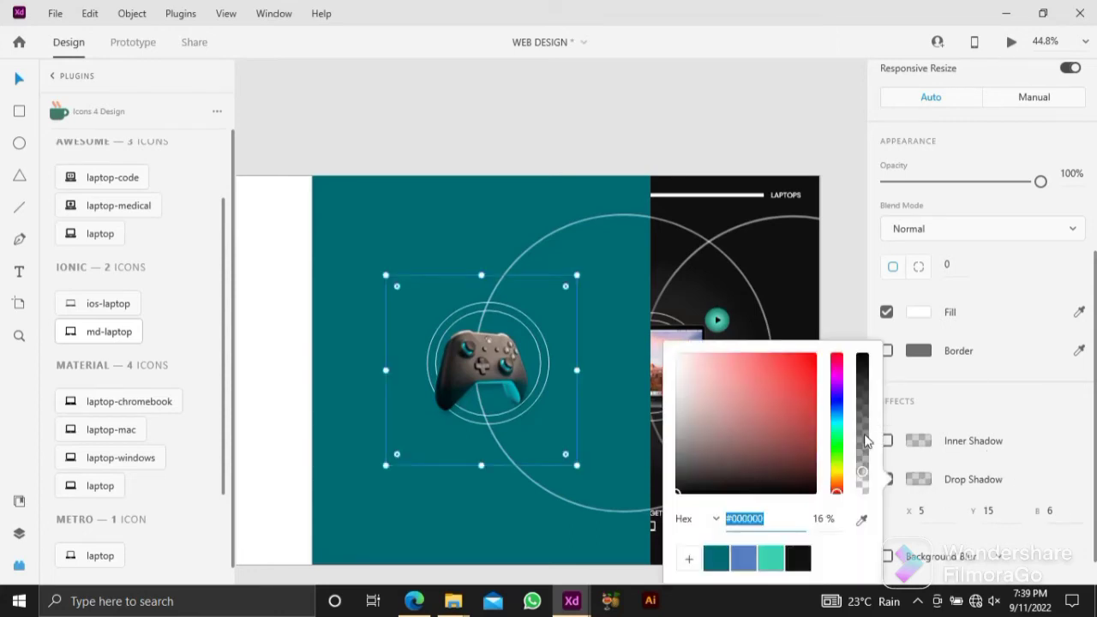
drag(862, 471, 862, 440)
click(529, 123)
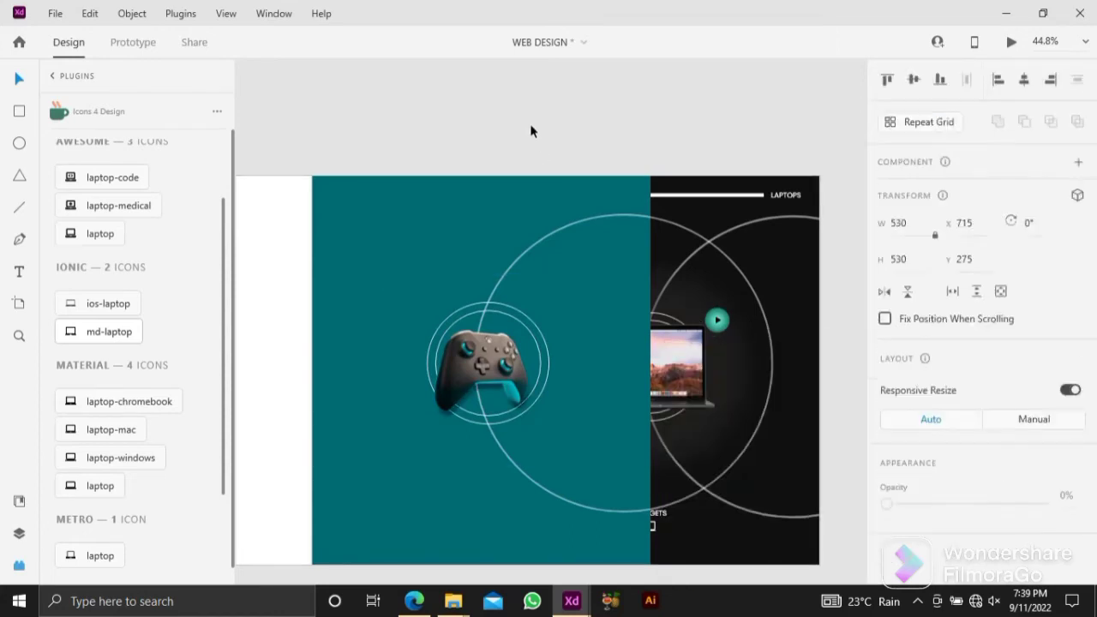
click(529, 123)
Select the laptop icon, Rectangle 2, the LAPTOPS and GADGETS texts and Group 1 inside Mask Group 1.
drag(609, 223, 591, 221)
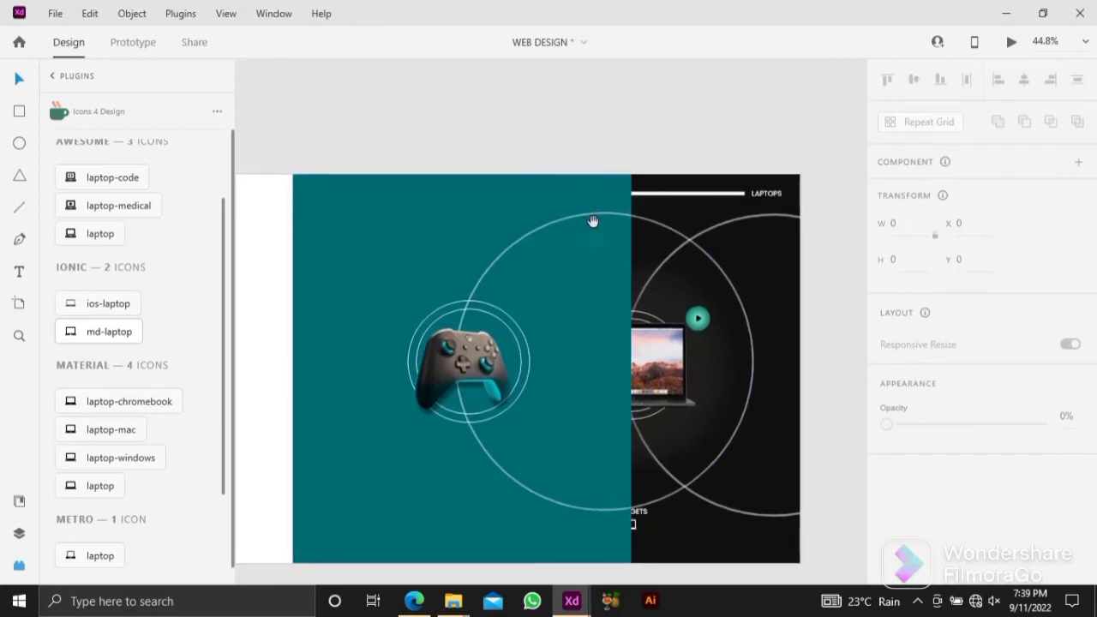
click(755, 196)
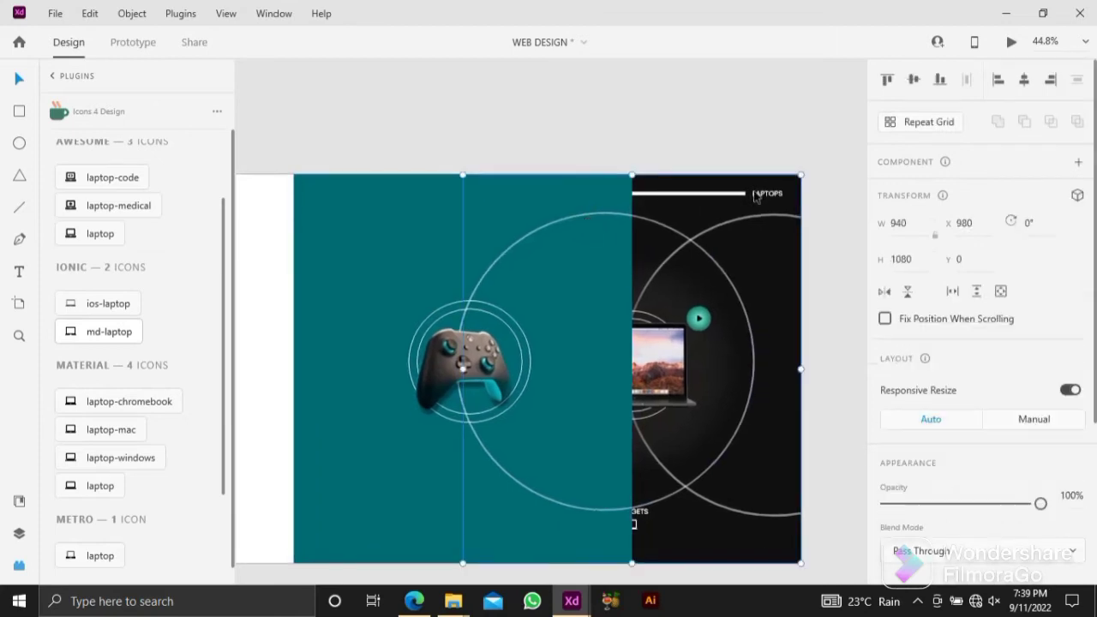
click(21, 532)
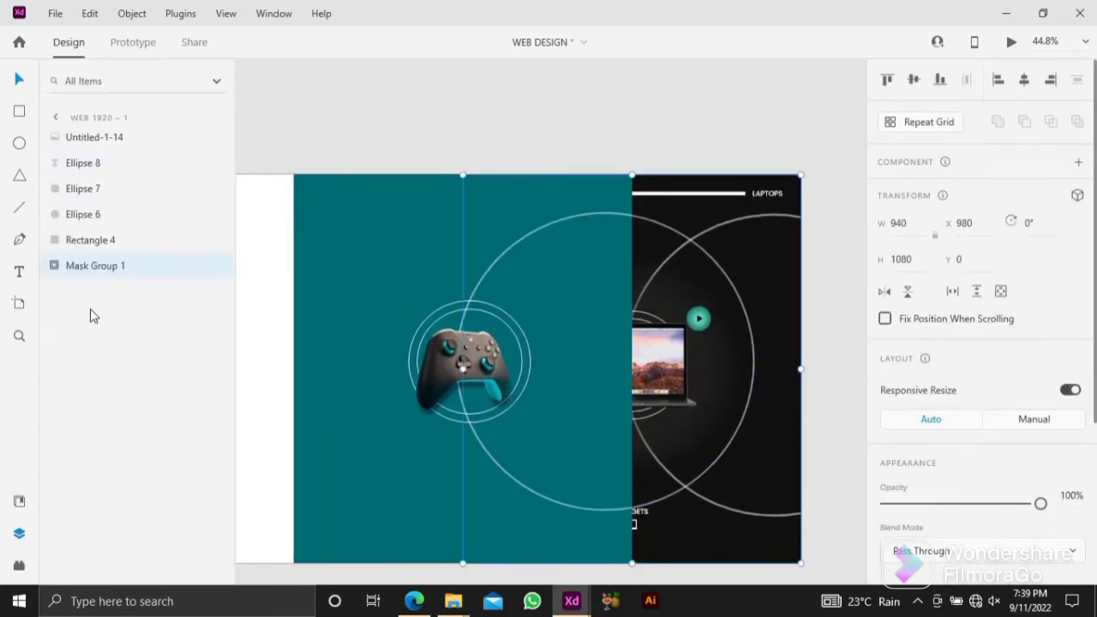
click(55, 267)
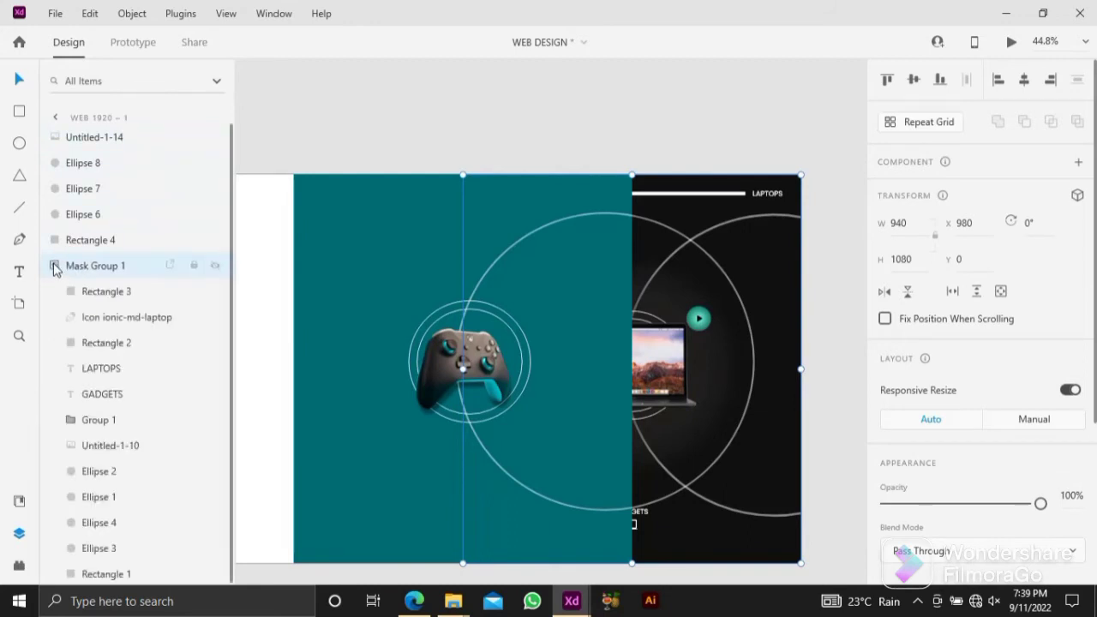
click(100, 371)
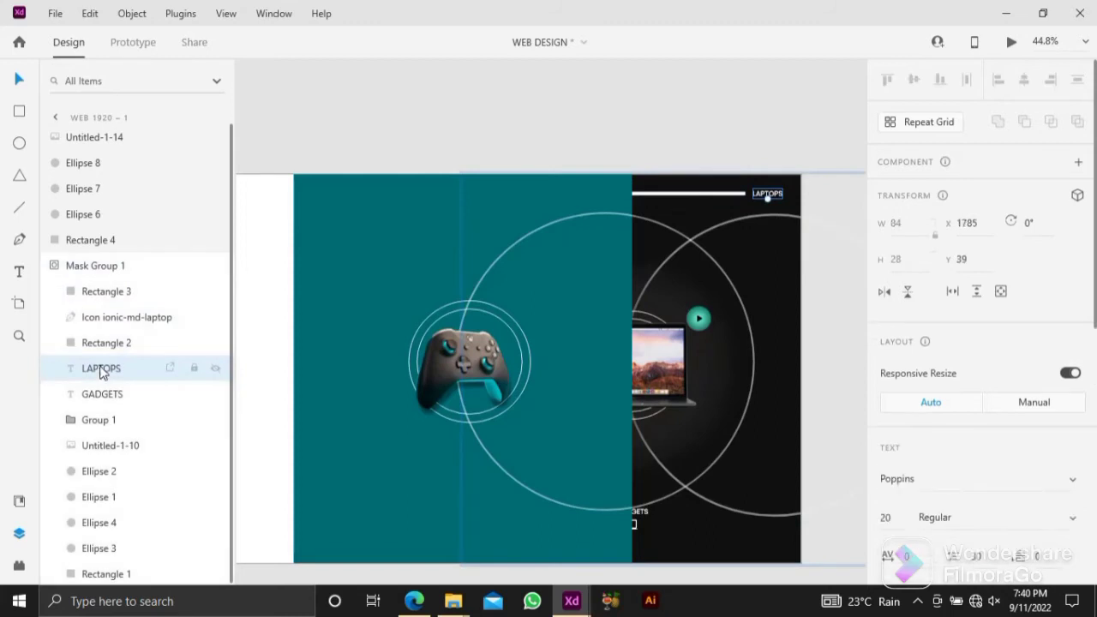
shift+click(100, 344)
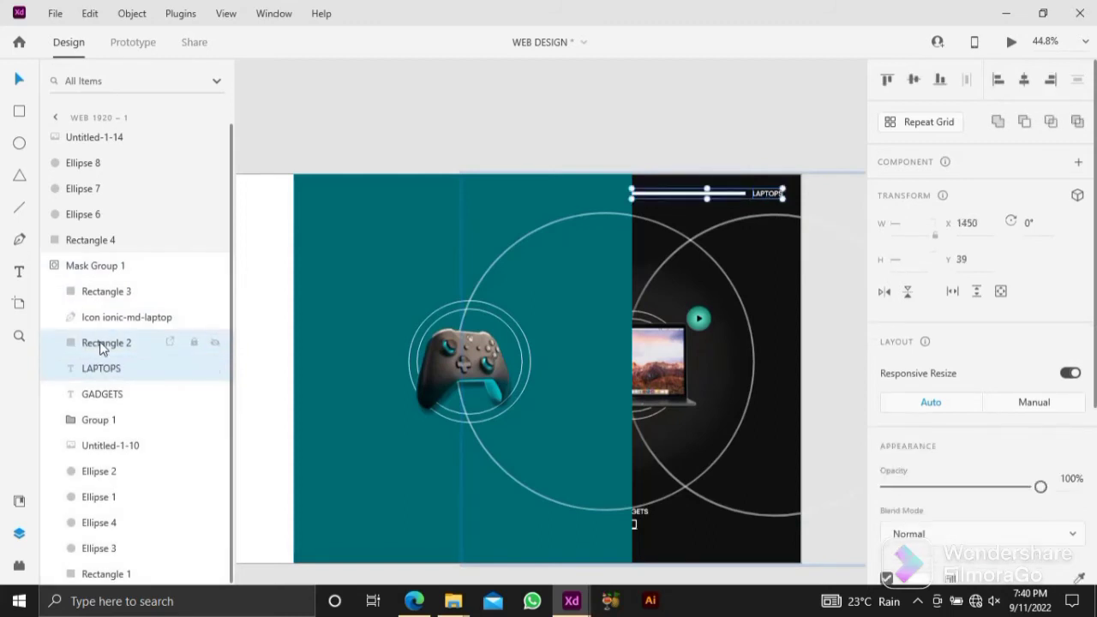
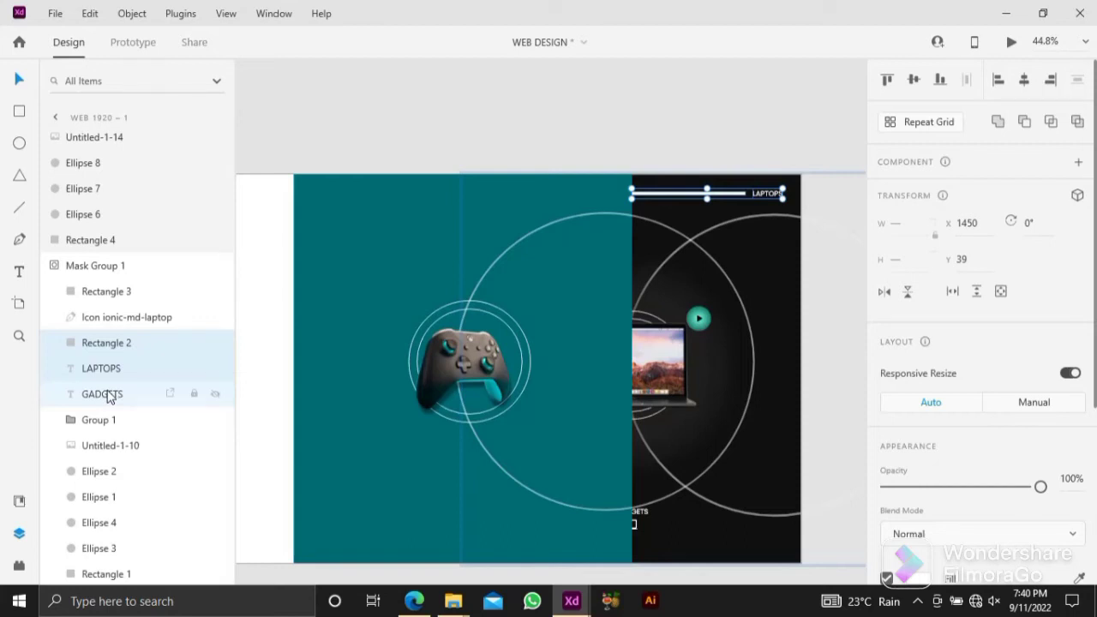
shift+click(108, 396)
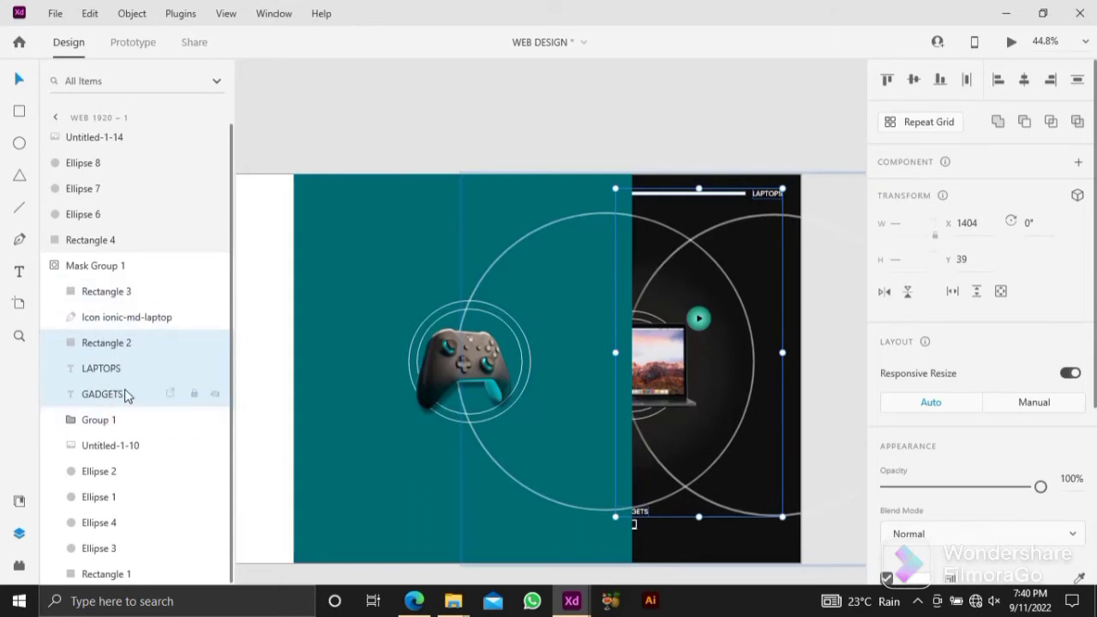
shift+click(115, 326)
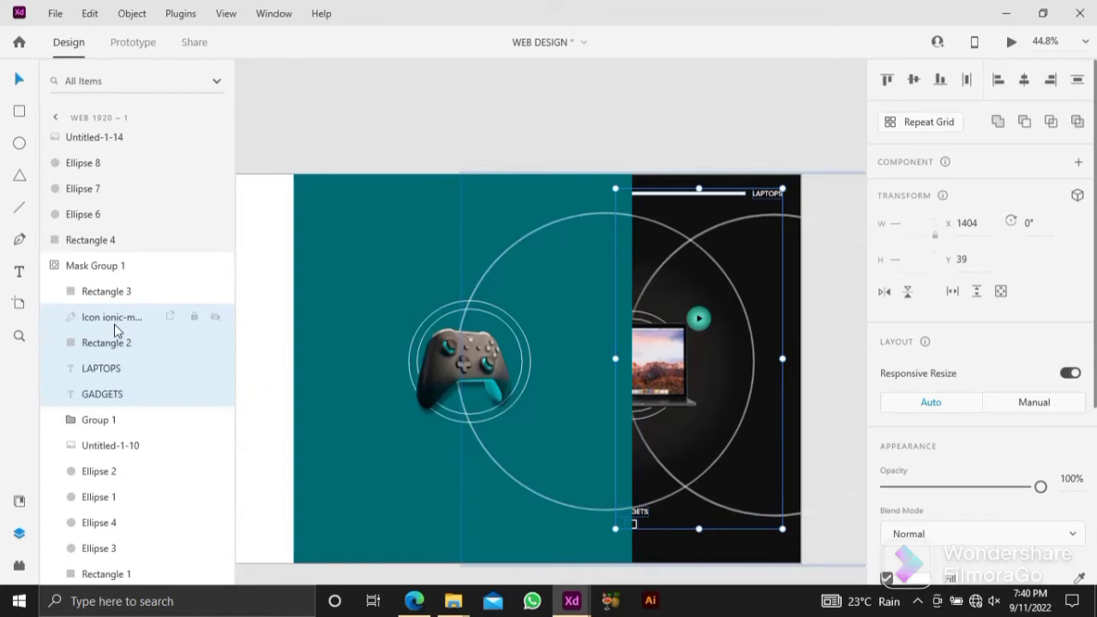
shift+click(103, 419)
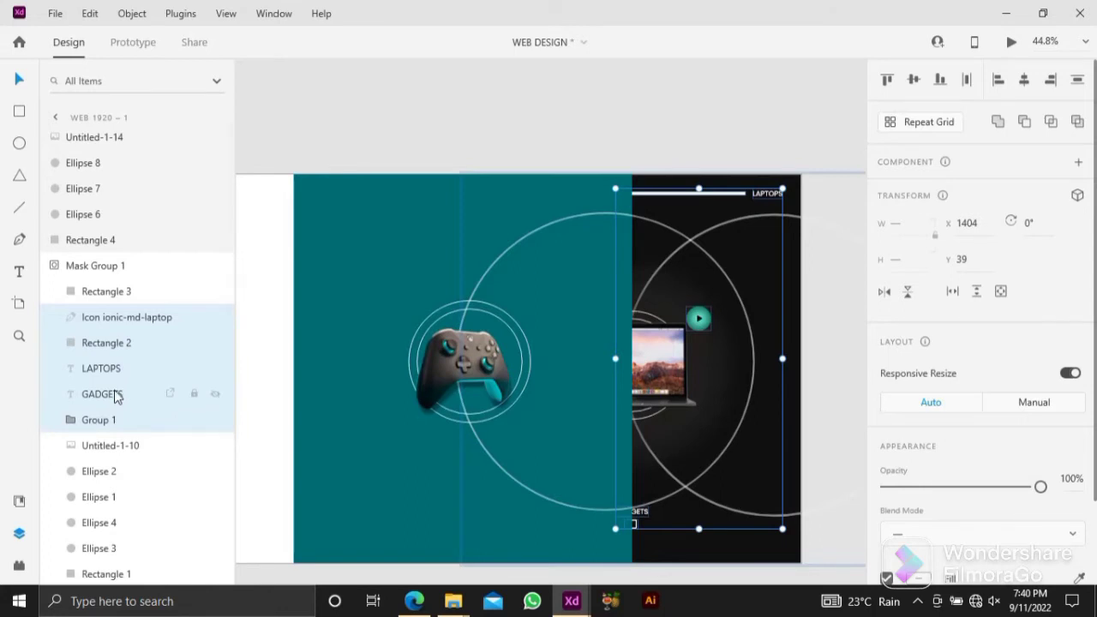
Paste the copied label, line, play button and icon elements and move them onto the teal panel at X 914.
click(337, 136)
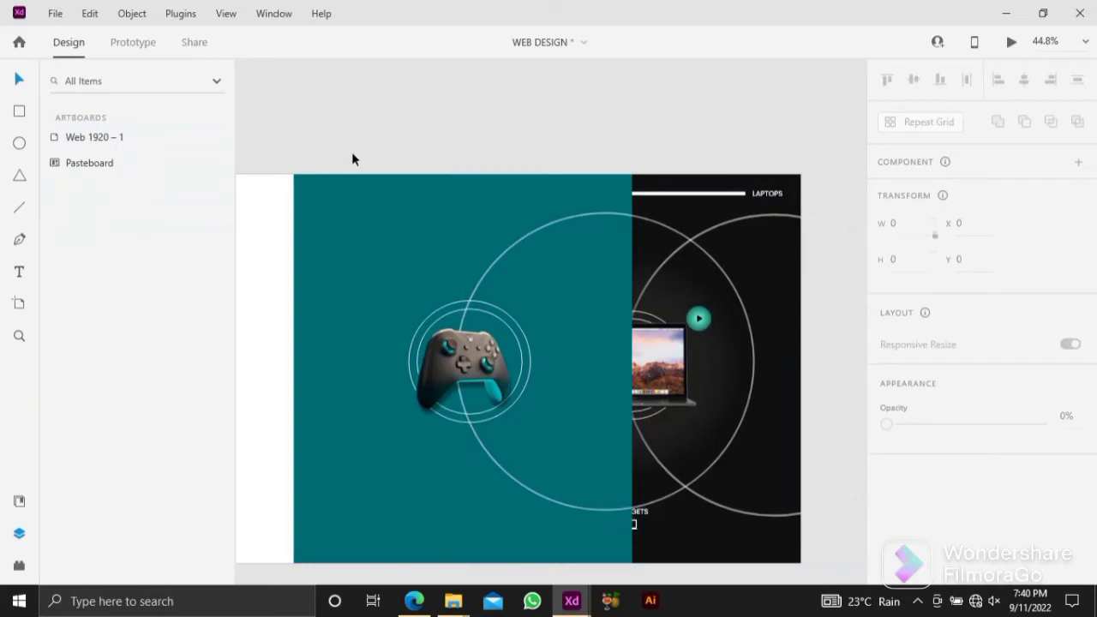
click(387, 240)
key(ctrl+v)
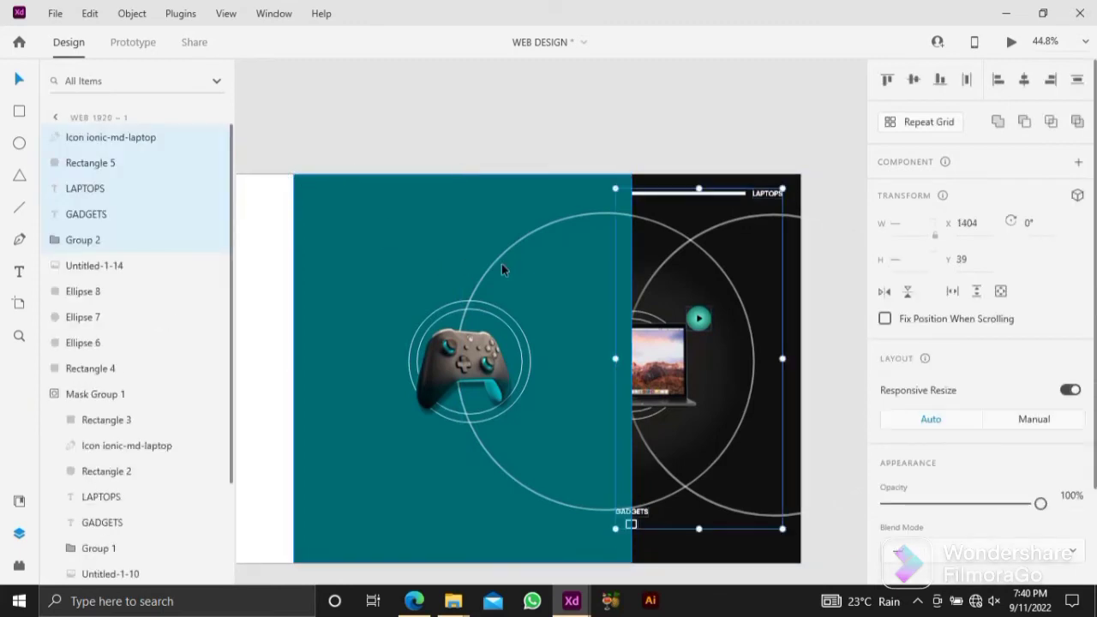
drag(704, 196, 531, 199)
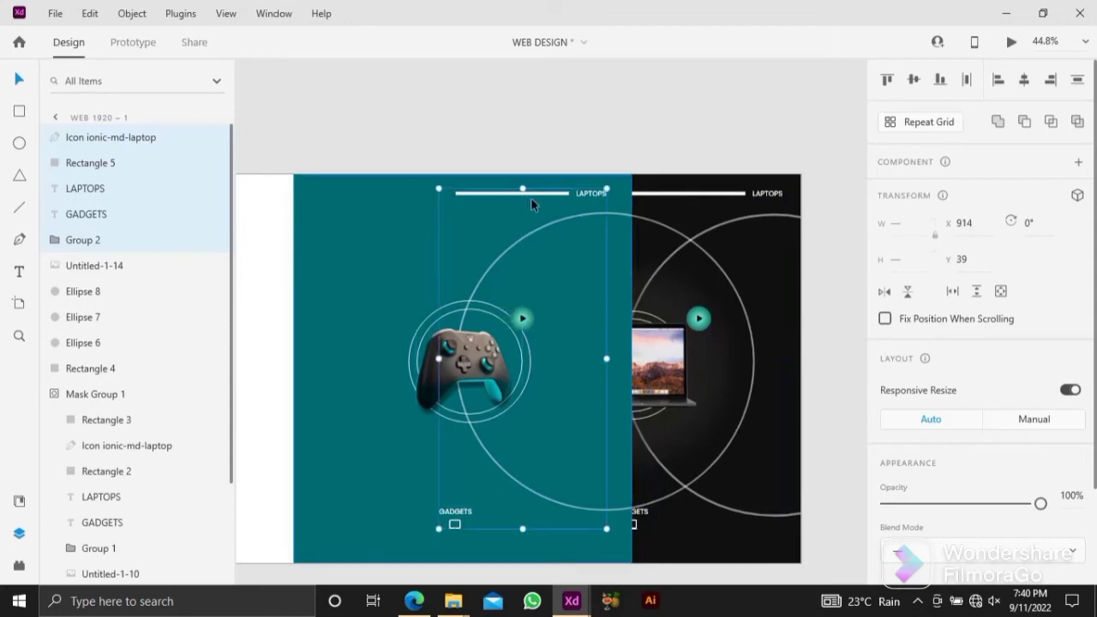
click(551, 138)
Change the copied LAPTOPS label at the top of the teal panel to GAMING.
scroll(575, 188, up, 5)
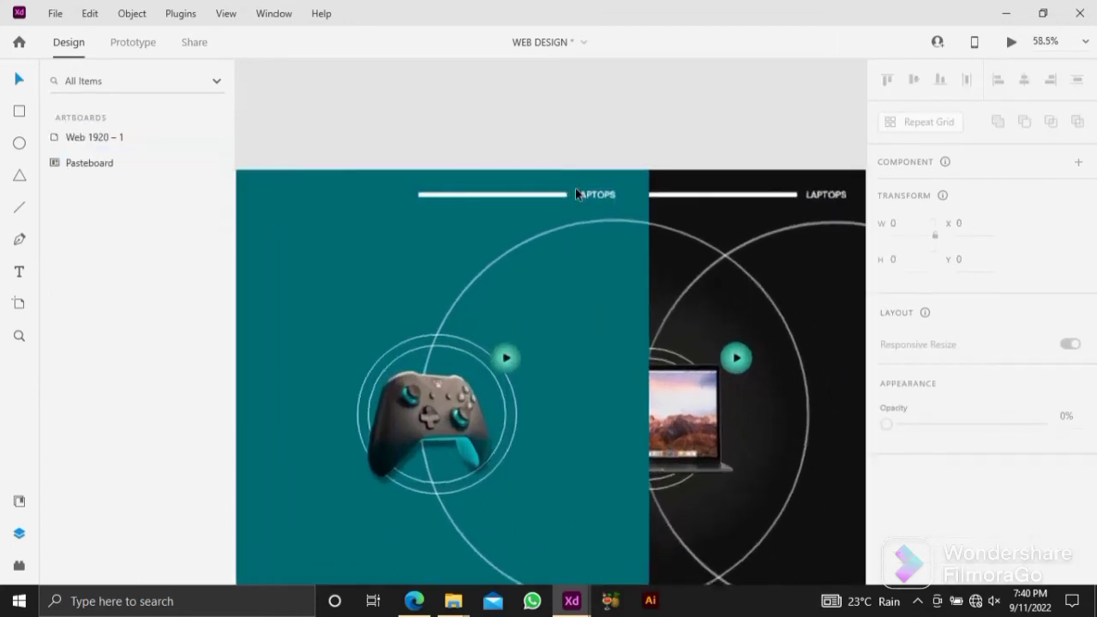
double_click(603, 200)
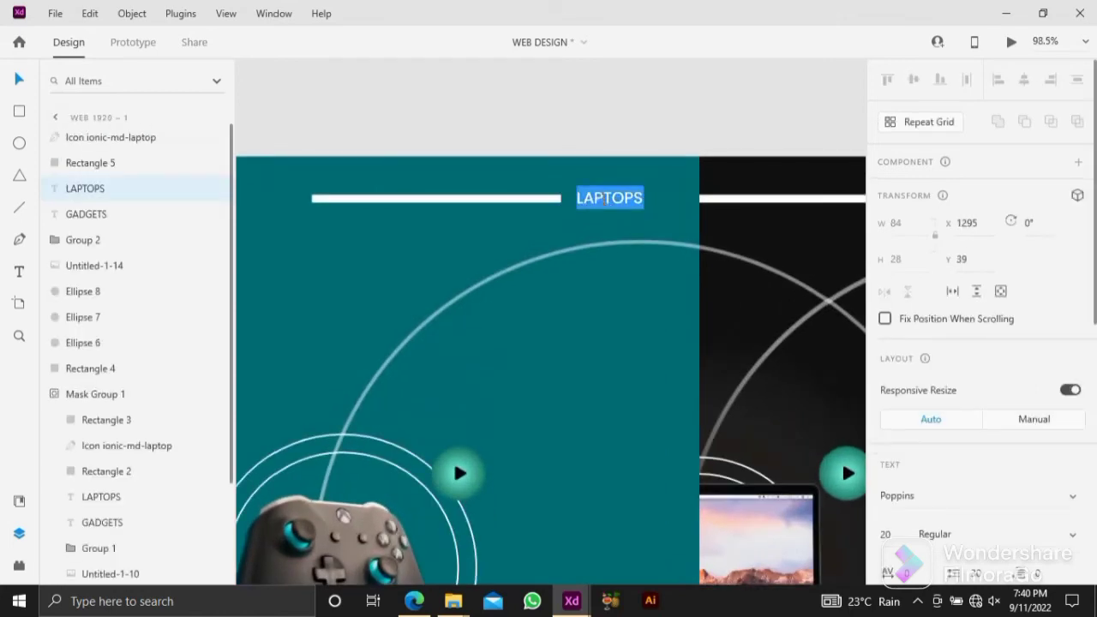
text(GAMING)
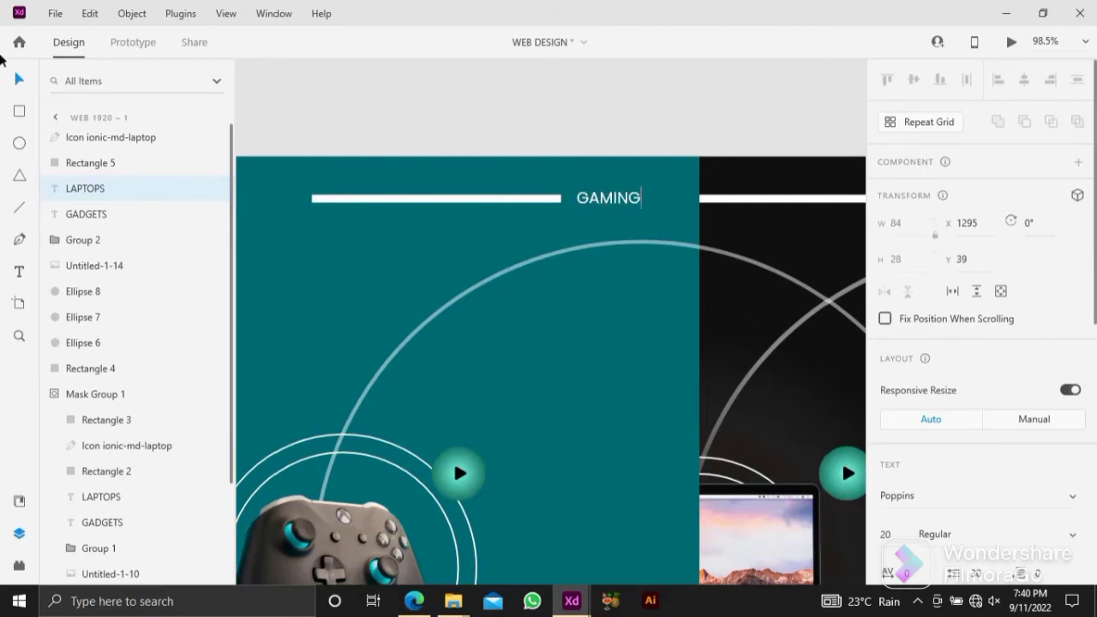
key(Escape)
Change the copied GADGETS label below the controller to CONSOLES.
scroll(294, 183, down, 5)
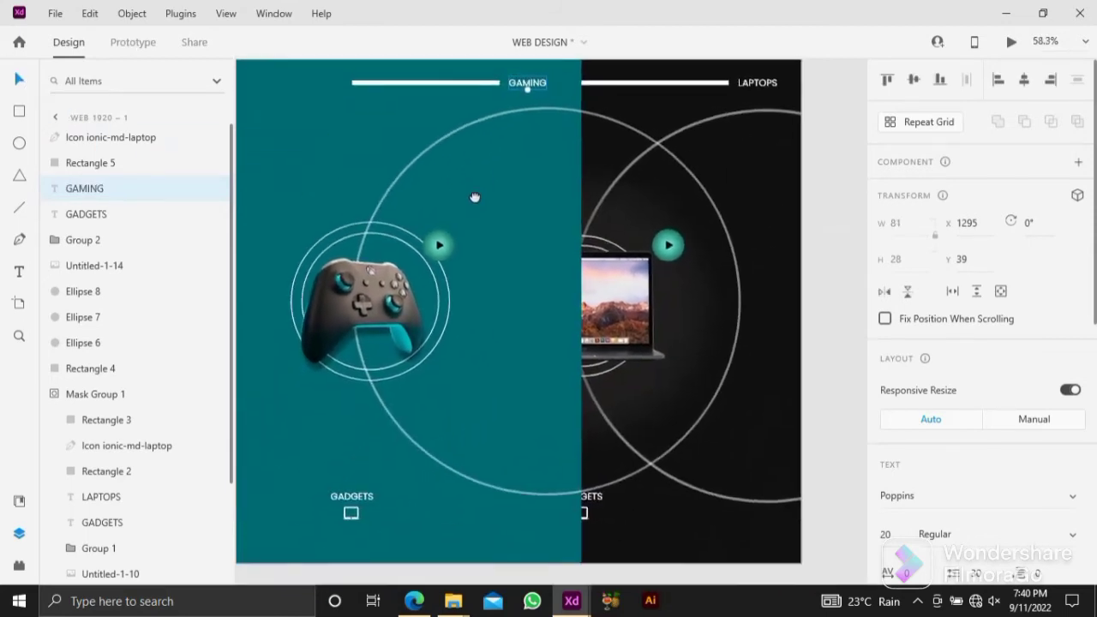
scroll(406, 457, up, 5)
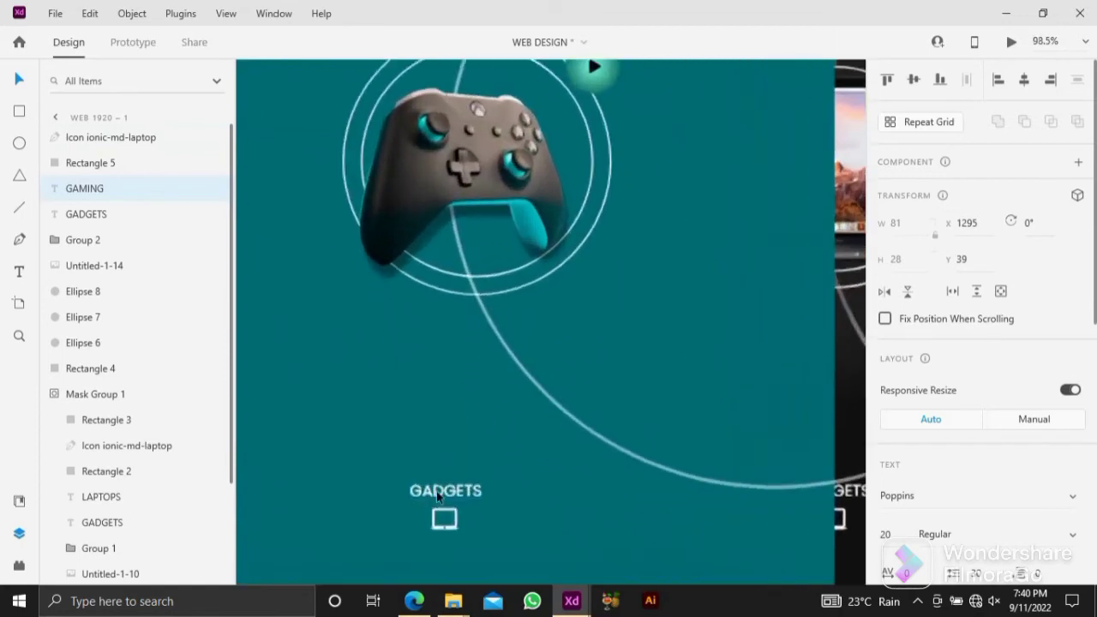
double_click(445, 491)
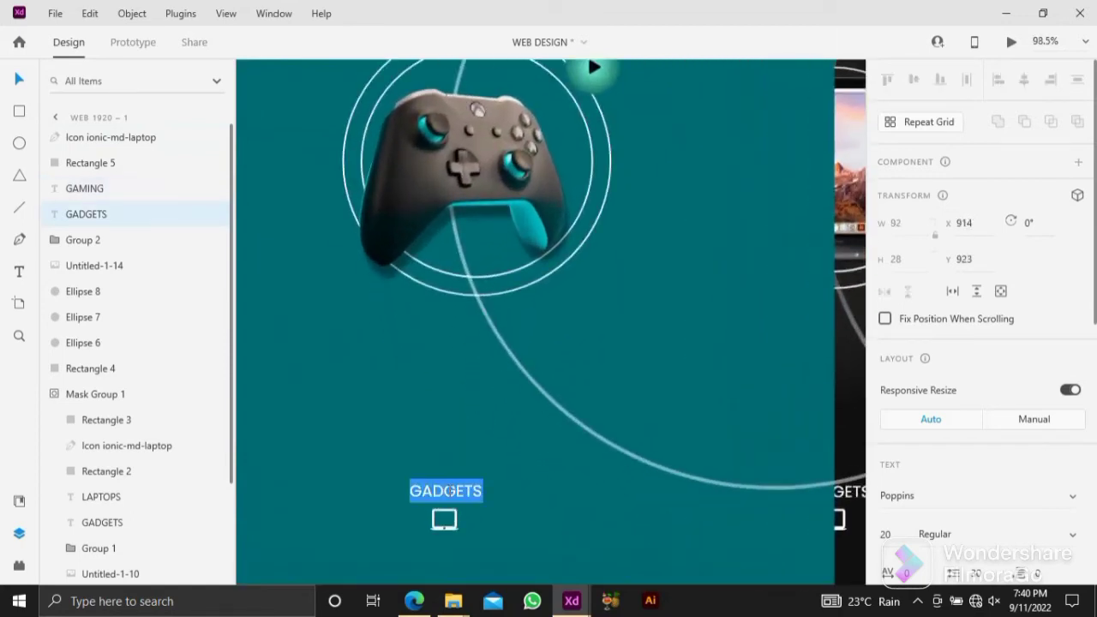
text(CO)
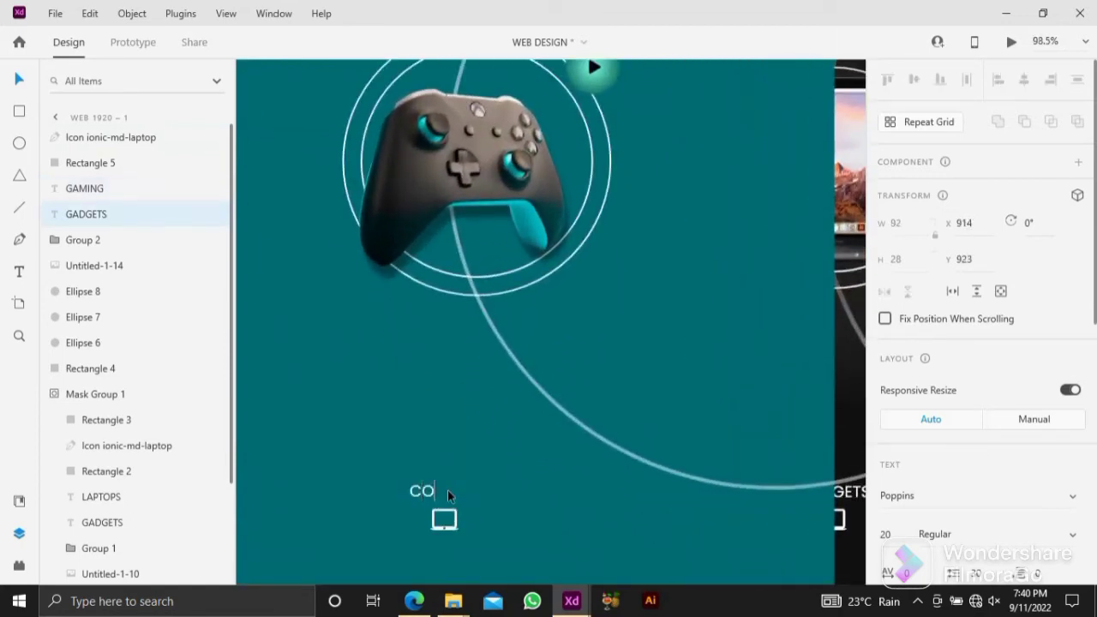
text(NSOLES)
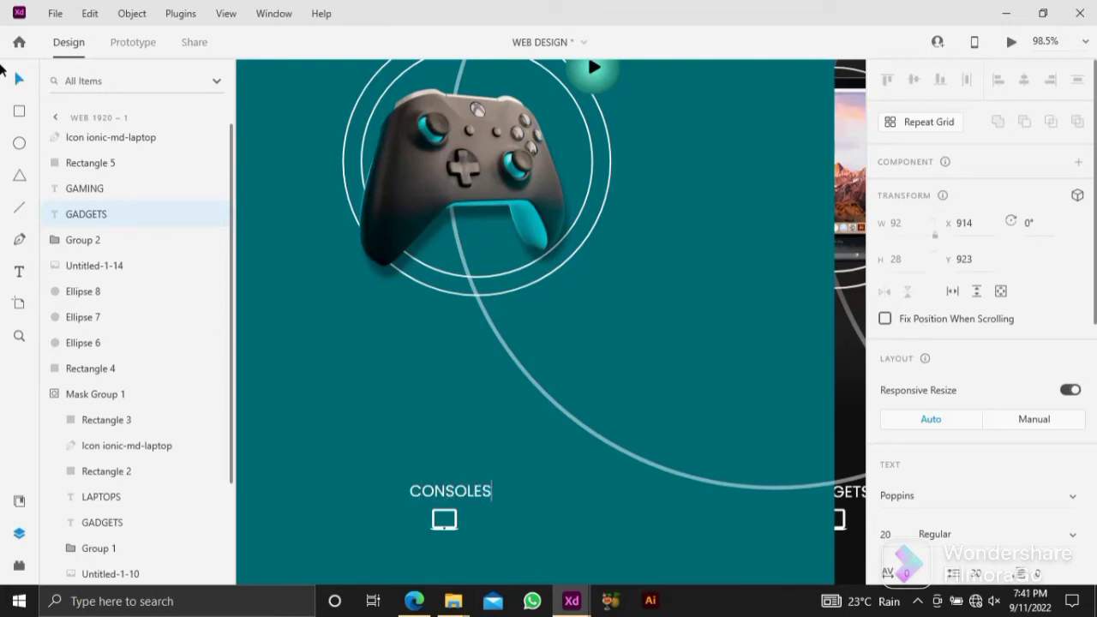
key(Escape)
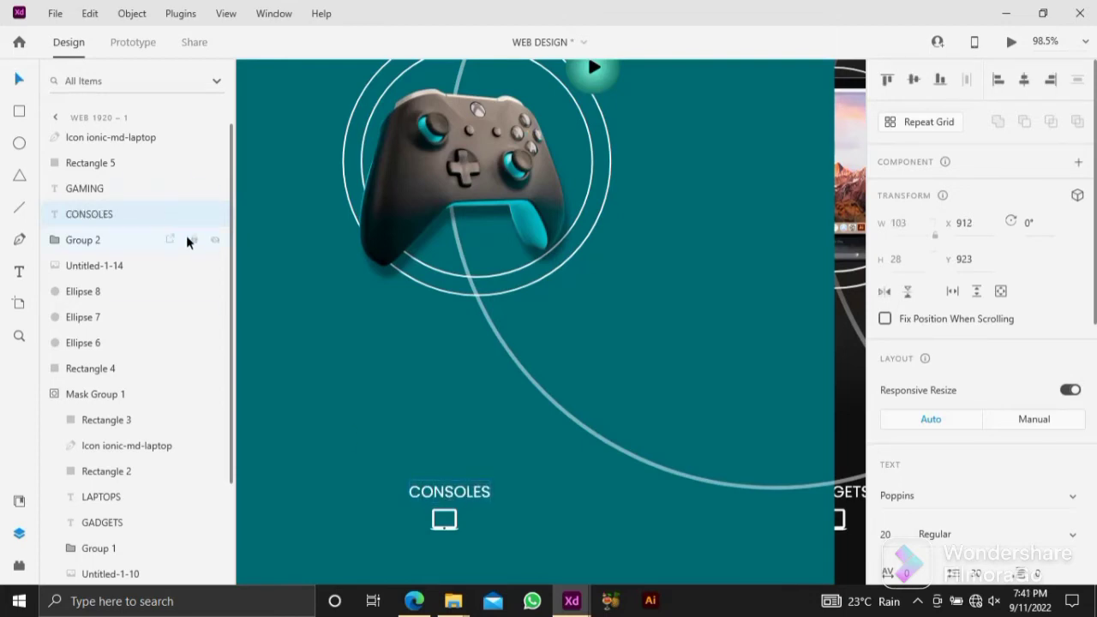
Nudge the CONSOLES label left to X 908 so it sits centred above its icon.
key(Left)
key(Left)
key(Left)
key(Left)
scroll(511, 285, down, 10)
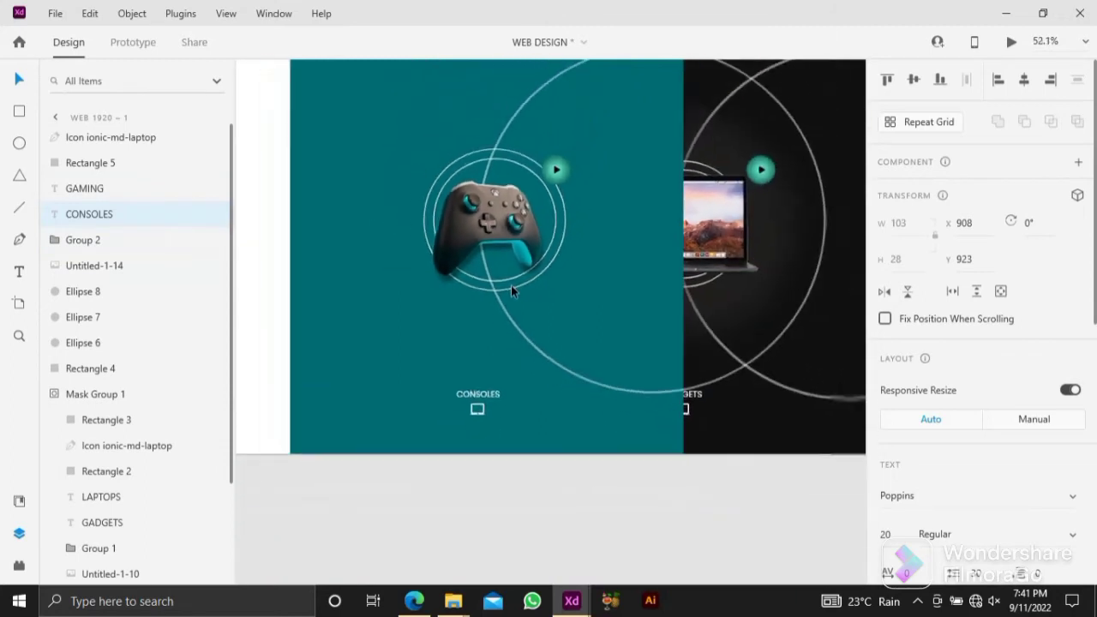
drag(465, 314, 424, 358)
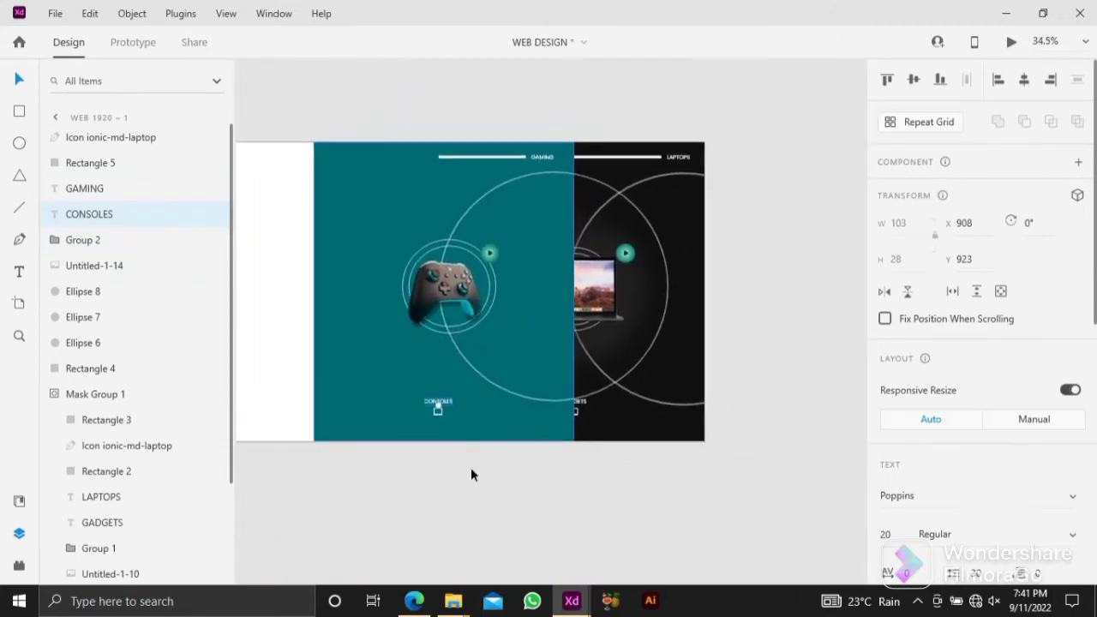
click(468, 514)
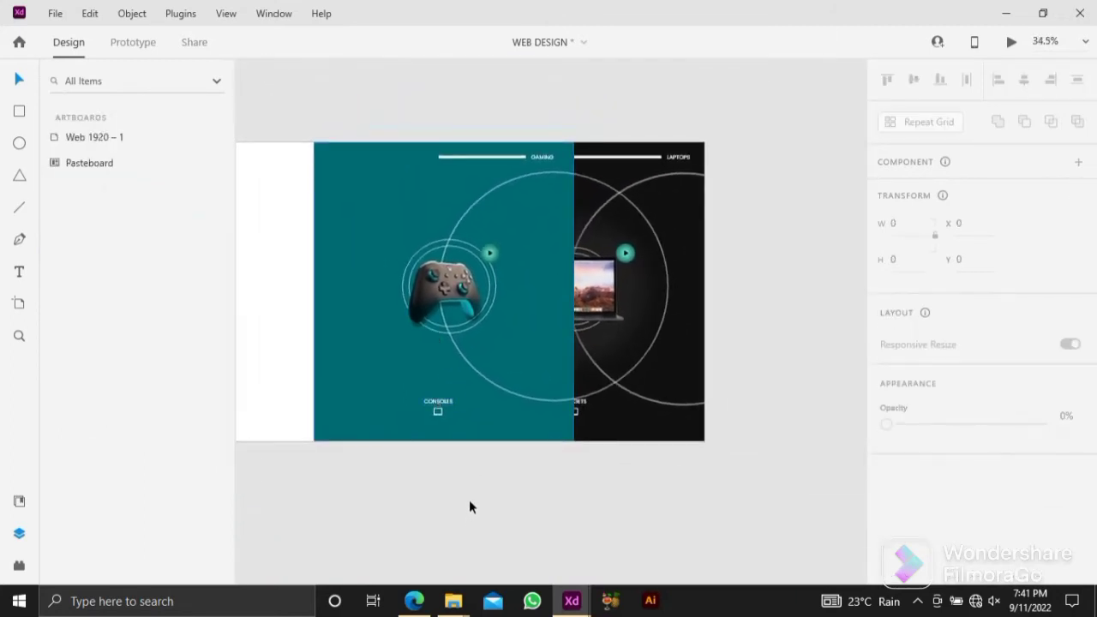
click(493, 253)
scroll(495, 255, up, 5)
scroll(495, 257, down, 5)
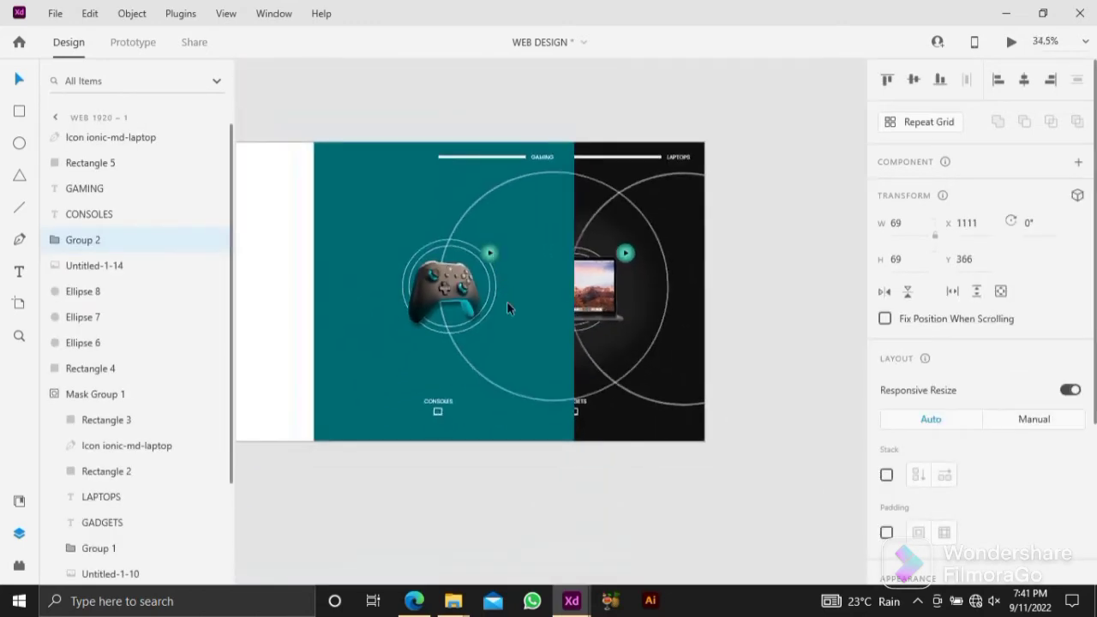
click(514, 516)
drag(514, 502, 515, 520)
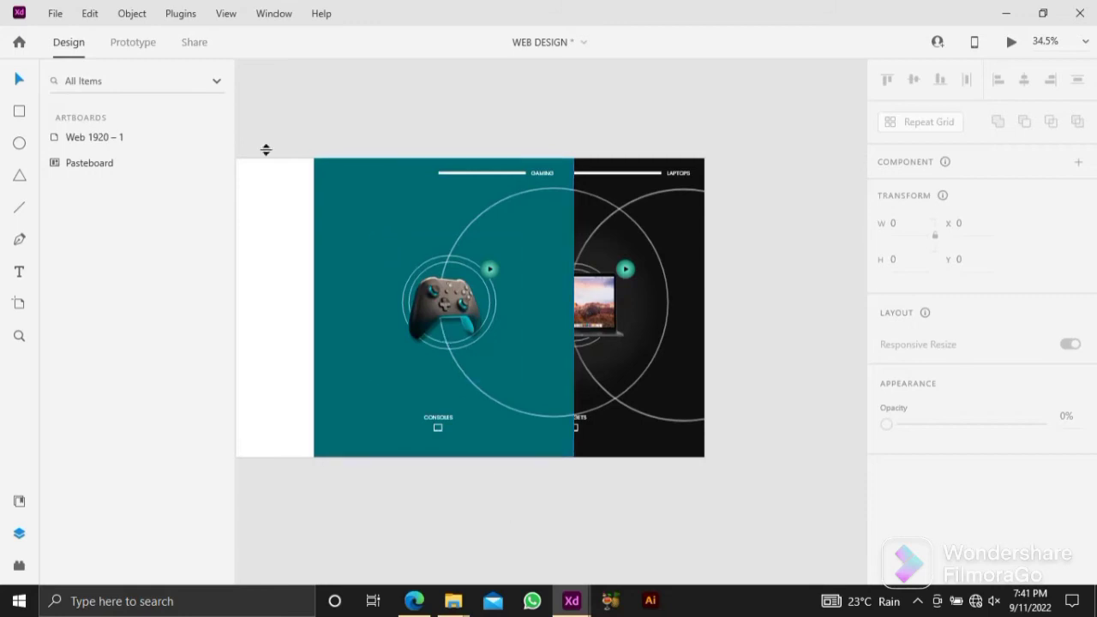
Add the text XBOX to the teal panel at size 161 and place it above the controller at X 586, Y 238.
click(19, 272)
click(353, 213)
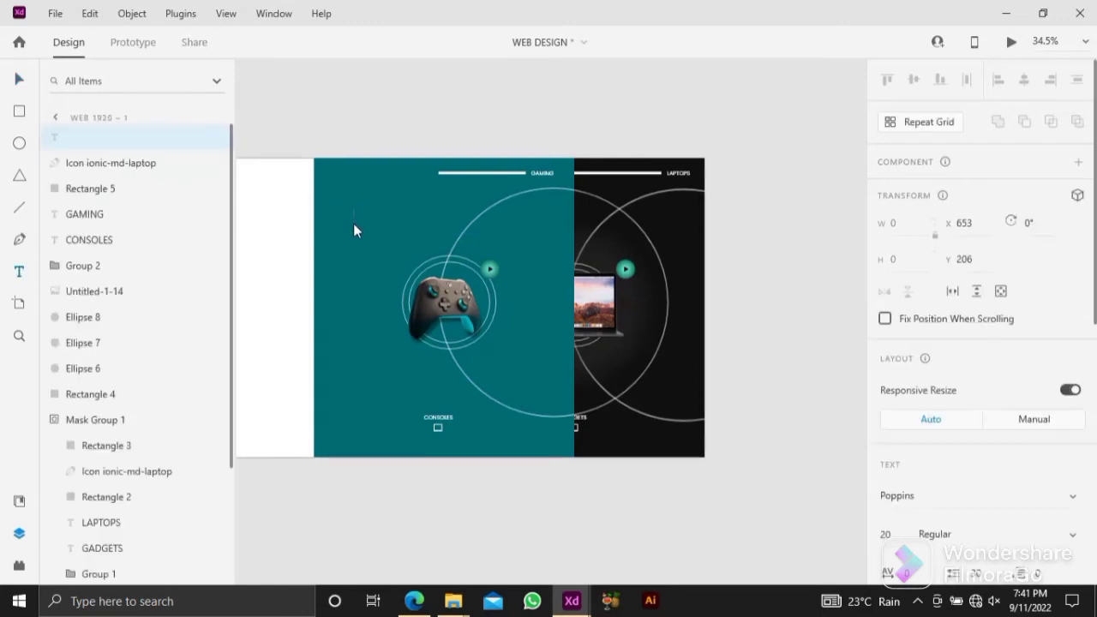
text(XBOX)
key(Escape)
drag(359, 217, 409, 262)
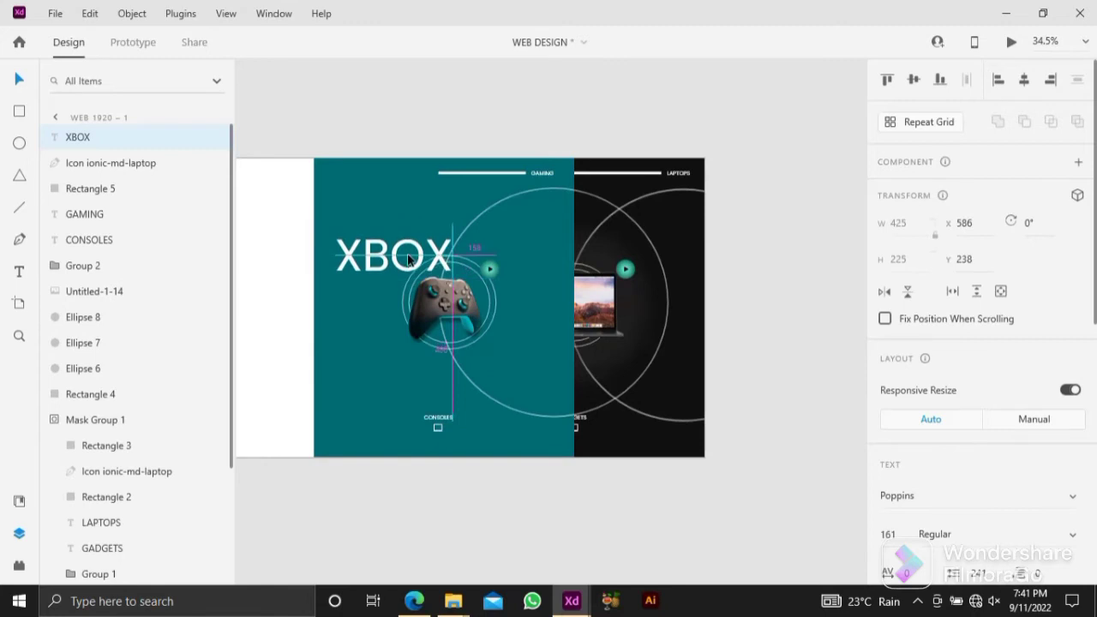
Set the XBOX text's font weight to Bold and move it to X 598, Y 288, overlapping the controller.
scroll(974, 407, down, 3)
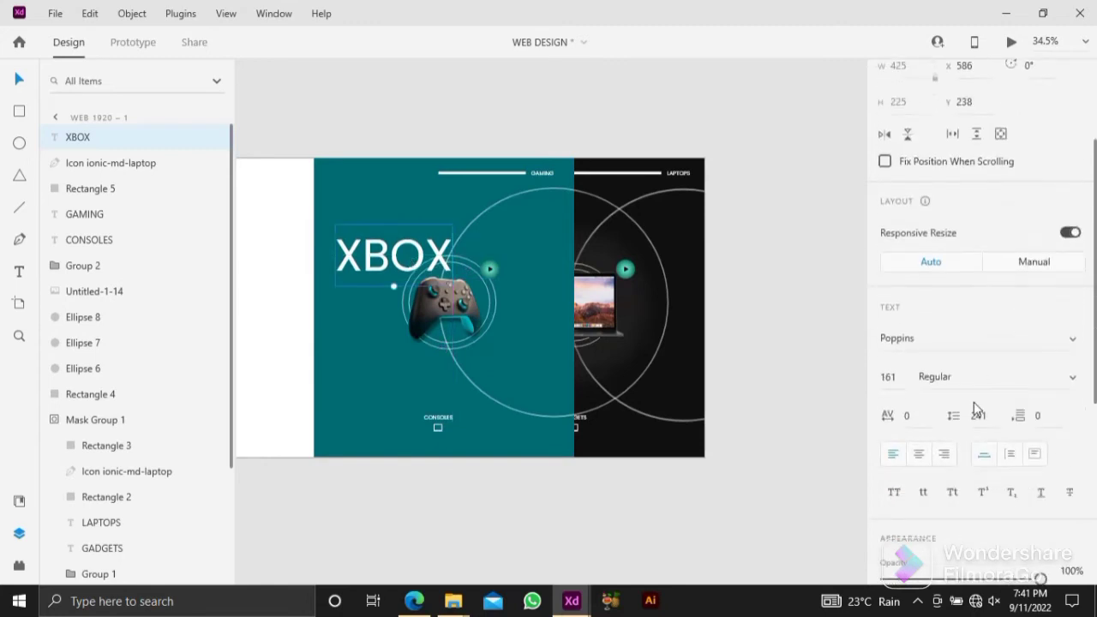
click(1071, 378)
scroll(985, 390, down, 5)
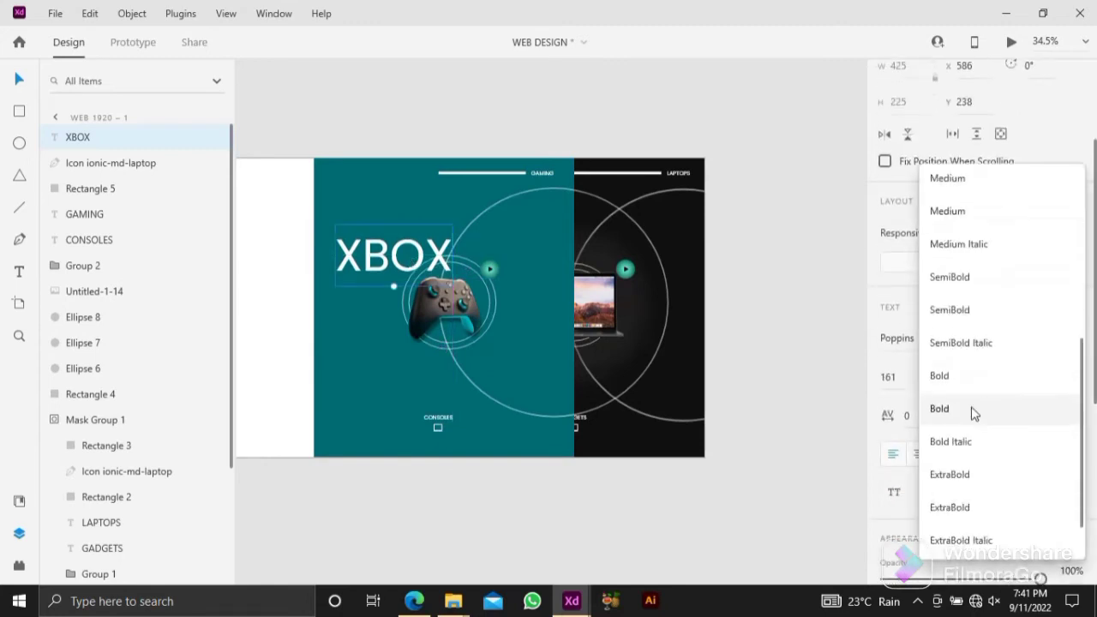
click(953, 386)
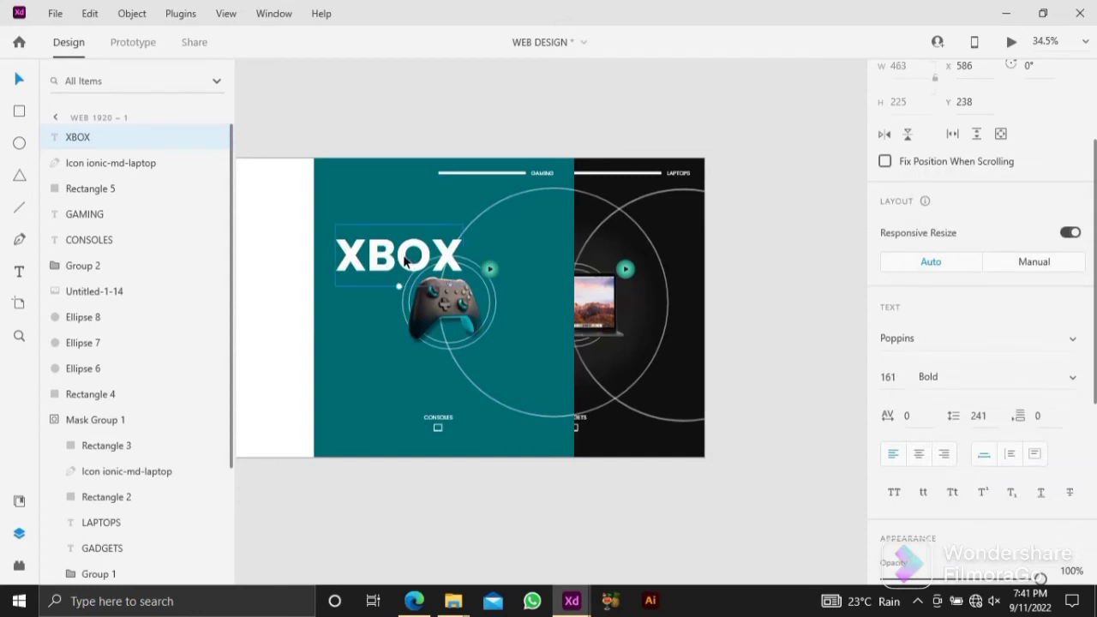
drag(406, 264, 409, 274)
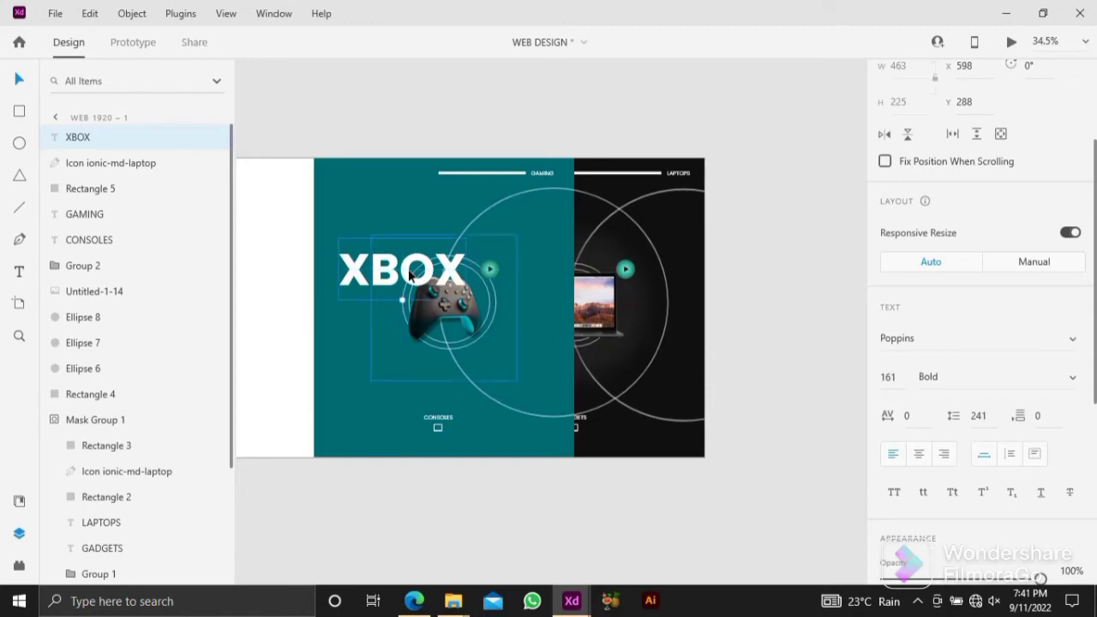
Send the XBOX text backward behind the controller and circles, directly above the teal background rectangle.
key(ctrl+bracketleft)
key(ctrl+bracketleft)
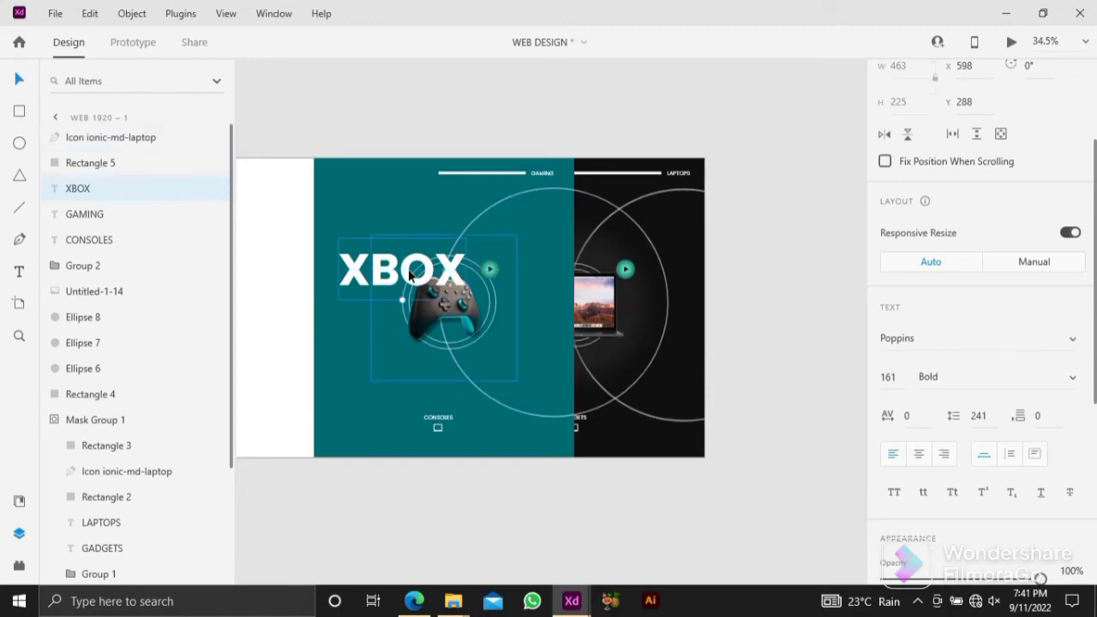
key(ctrl+bracketleft)
key(ctrl+bracketleft)
key(ctrl+bracketleft)
key(ctrl+bracketleft)
key(ctrl+bracketleft)
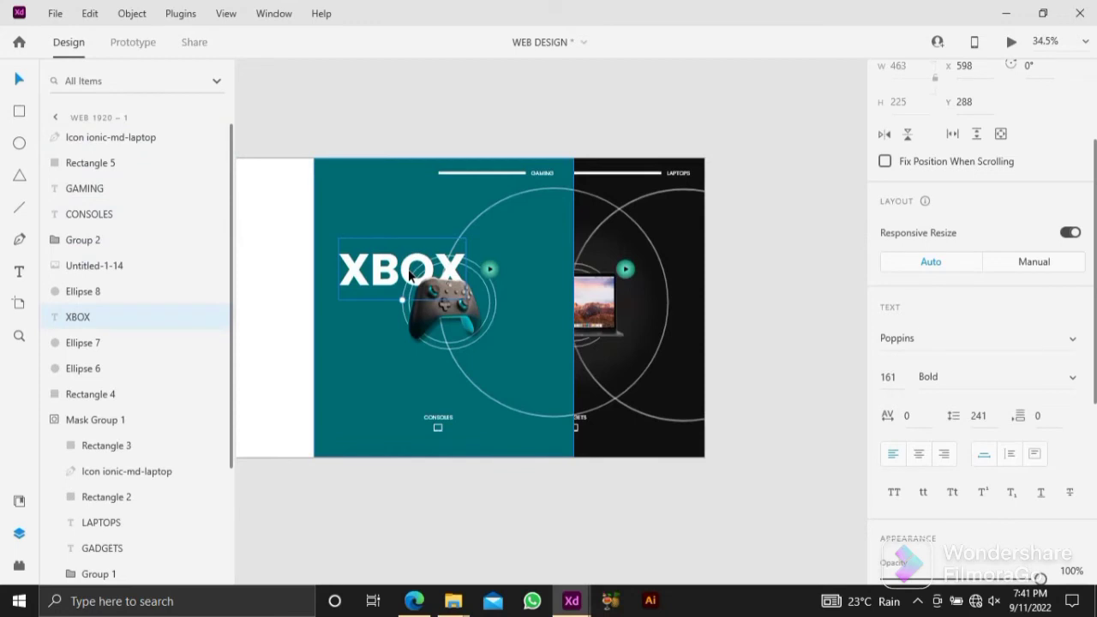
key(ctrl+bracketleft)
key(ctrl+bracketleft)
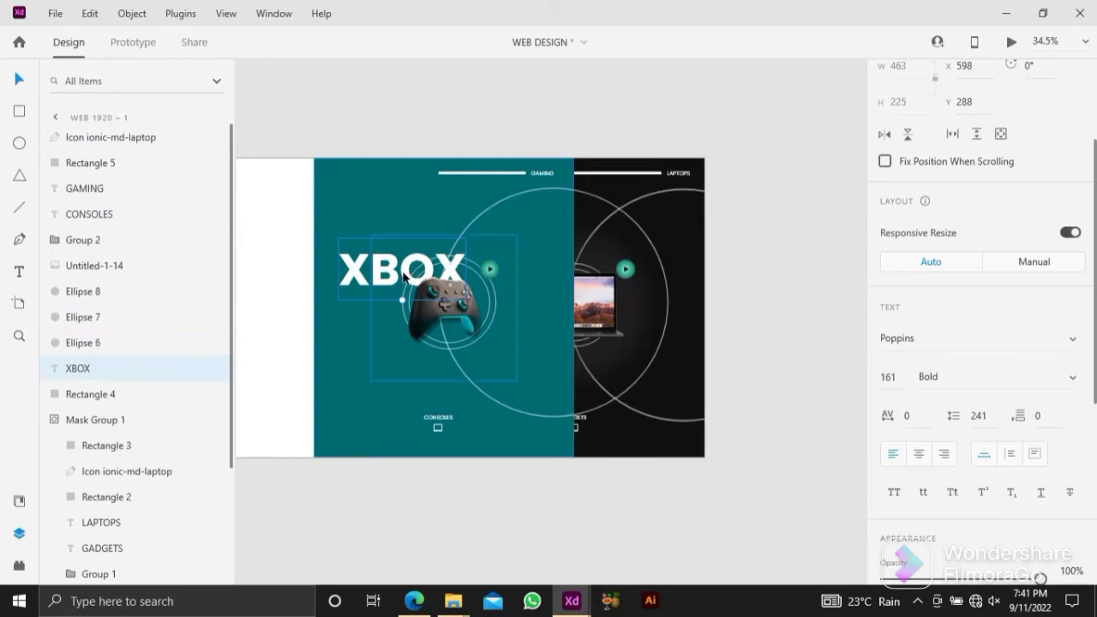
click(412, 128)
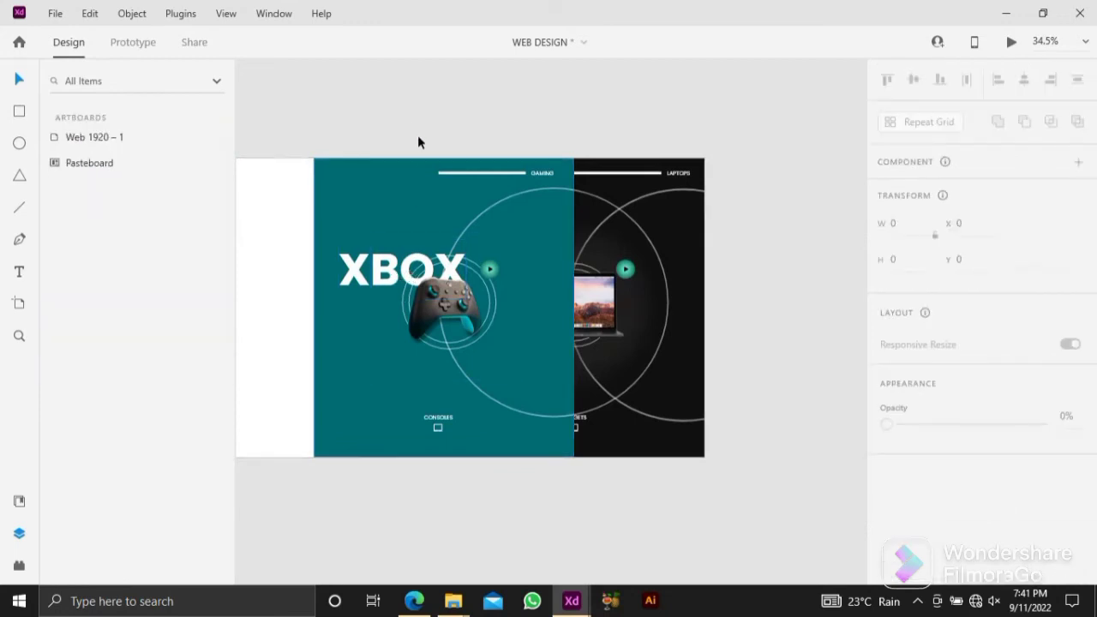
Reduce the opacity of the XBOX text to 24%.
click(357, 268)
scroll(959, 359, down, 3)
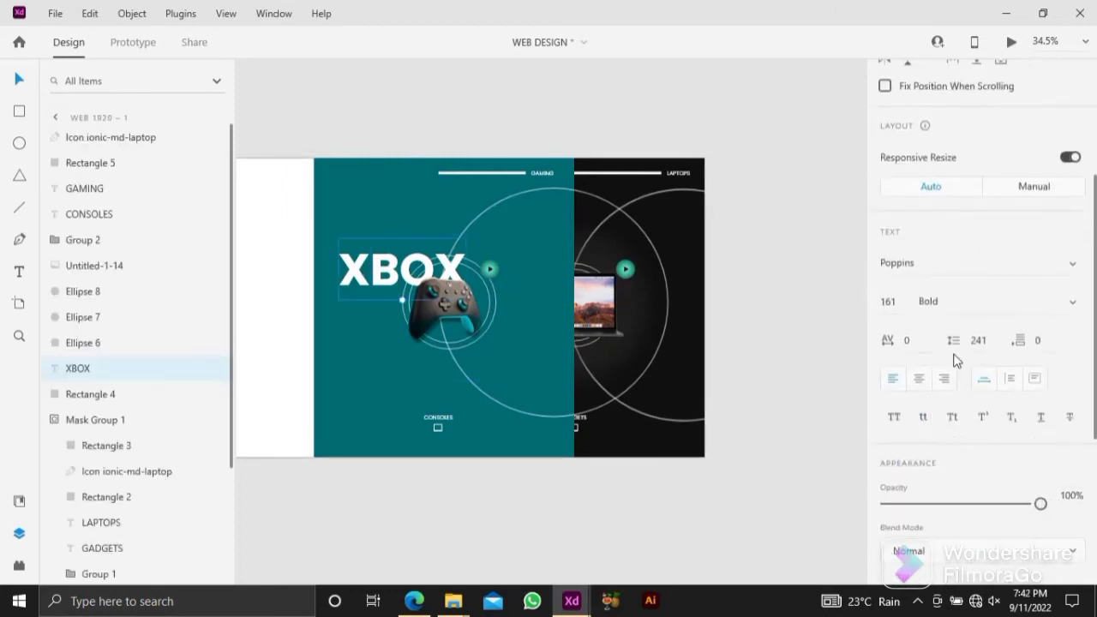
click(949, 505)
drag(948, 505, 923, 506)
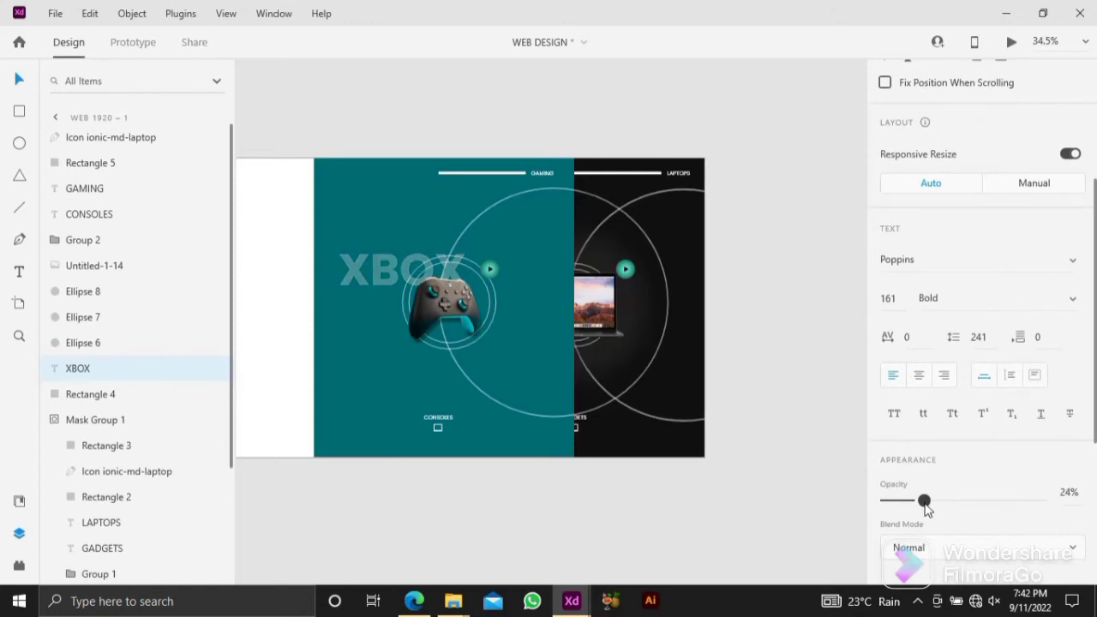
click(555, 504)
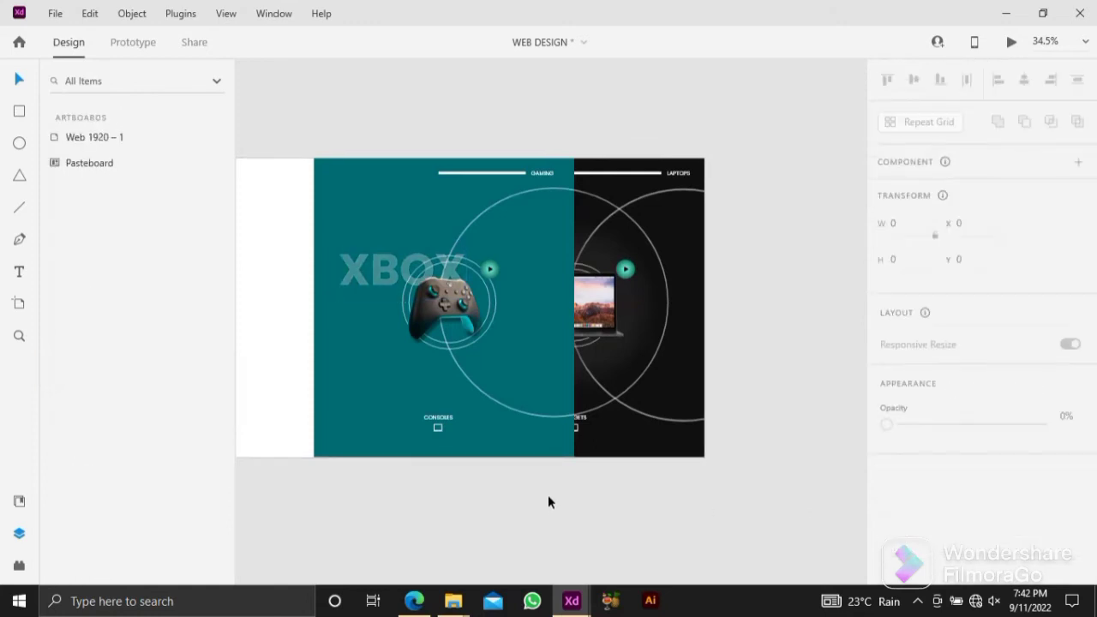
Duplicate the teal background rectangle in place and keep the copy in front of all the XBOX panel's elements.
drag(547, 494, 561, 494)
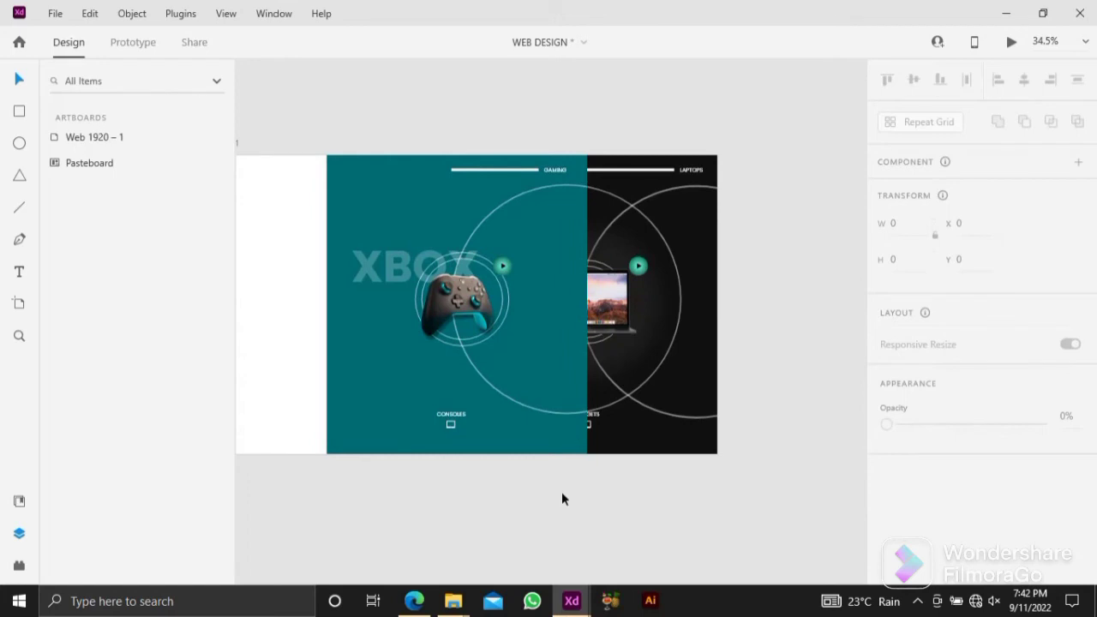
drag(554, 492, 588, 497)
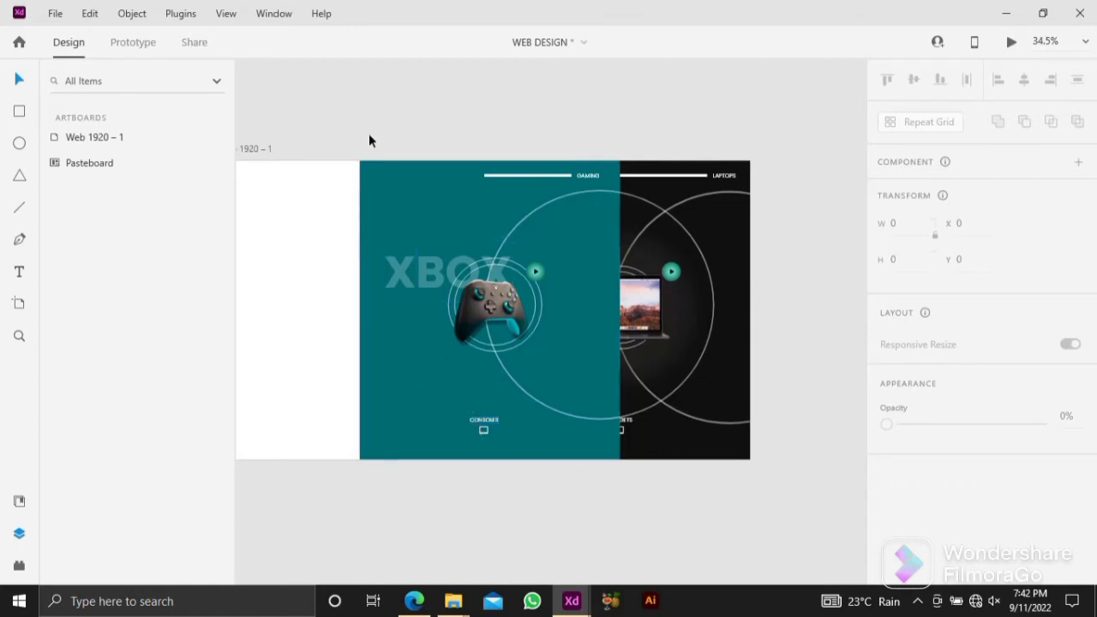
drag(360, 142, 622, 495)
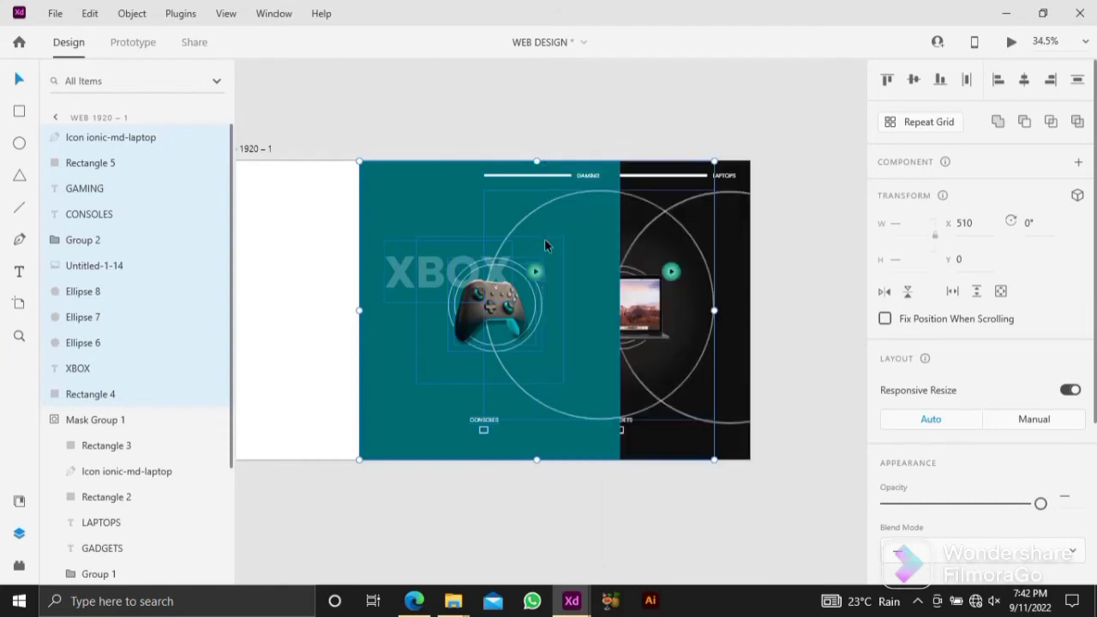
click(548, 479)
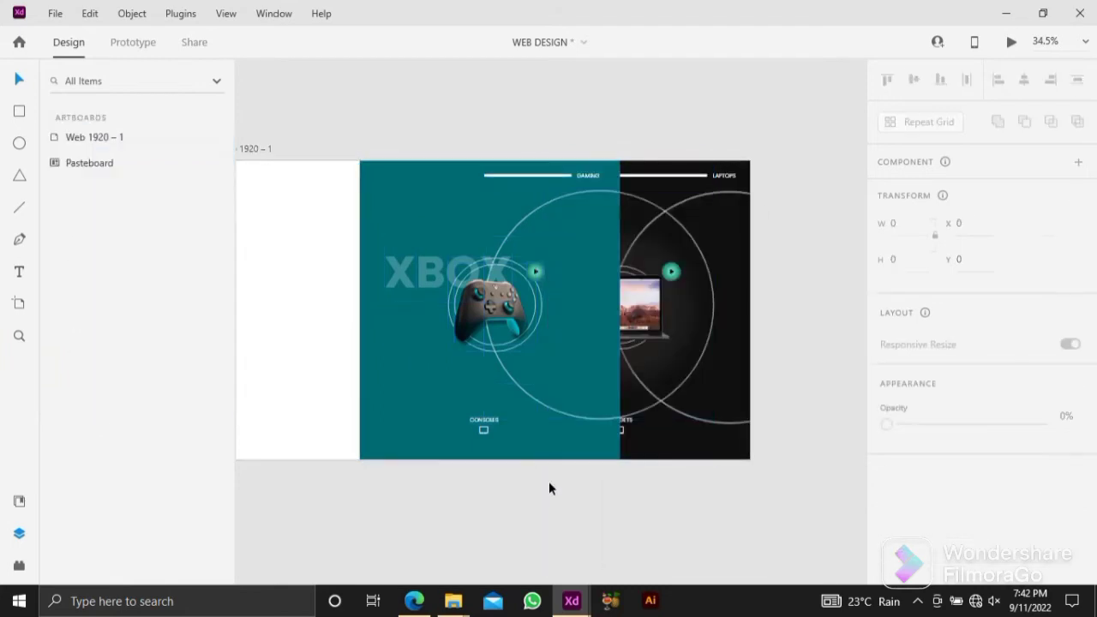
click(540, 456)
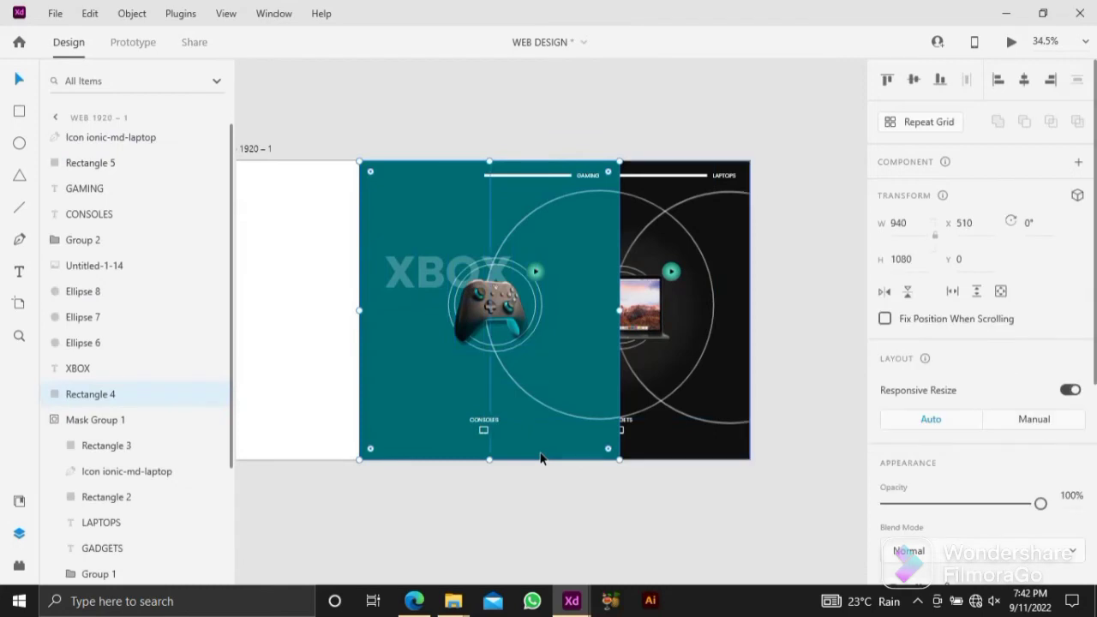
key(ctrl+shift+bracketright)
click(339, 106)
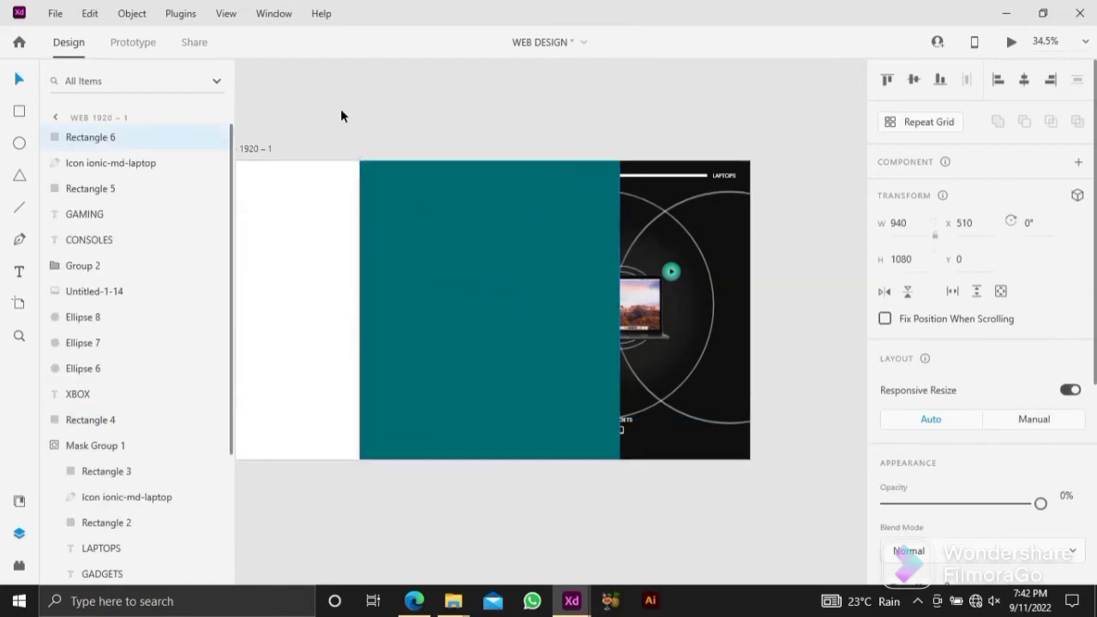
Mask all the teal panel's elements with the front rectangle copy, leaving the black panel's group out of the selection.
drag(452, 260, 596, 521)
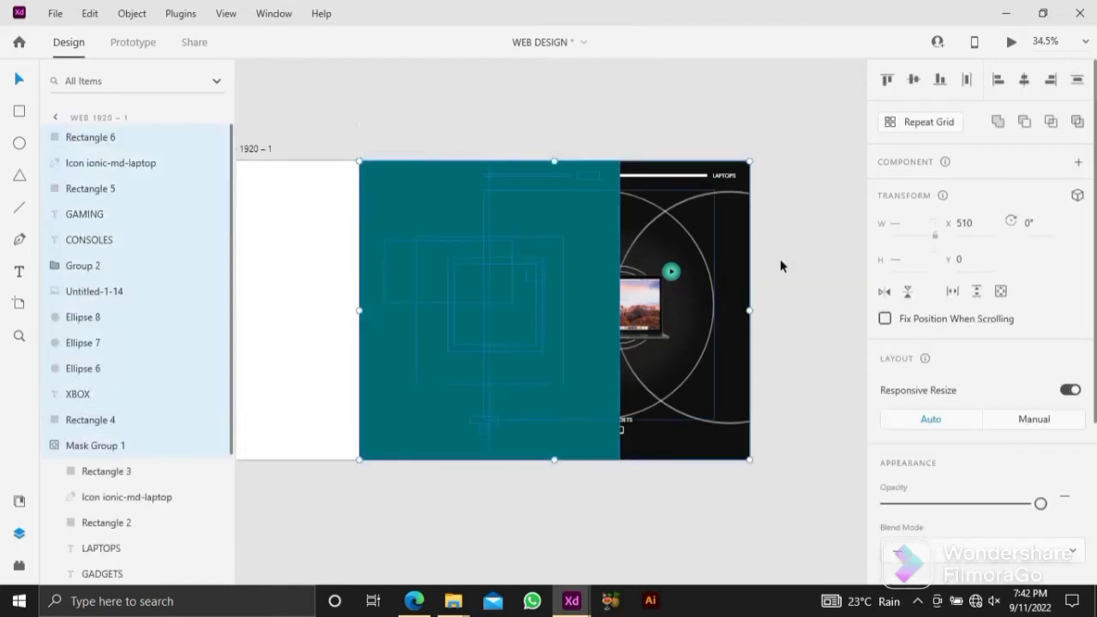
drag(784, 242, 762, 273)
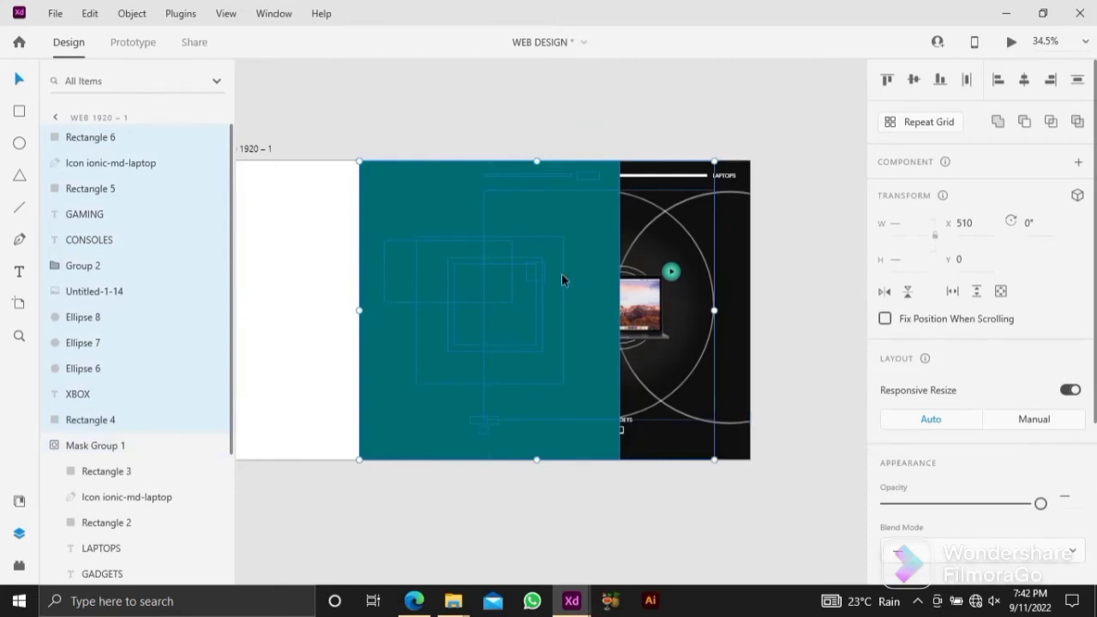
right_click(588, 333)
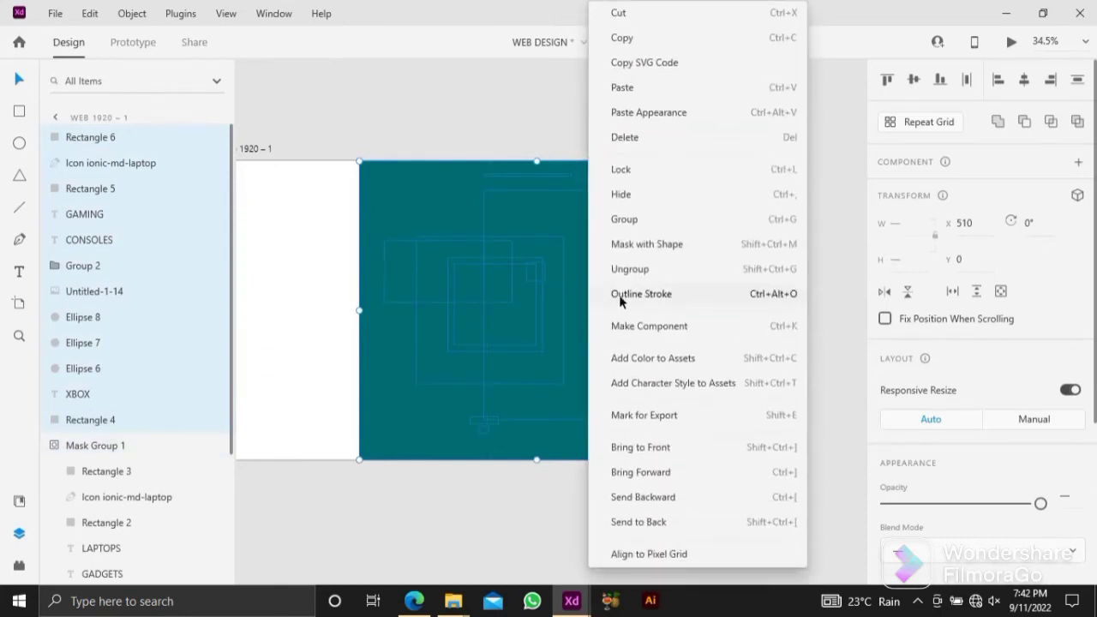
click(629, 246)
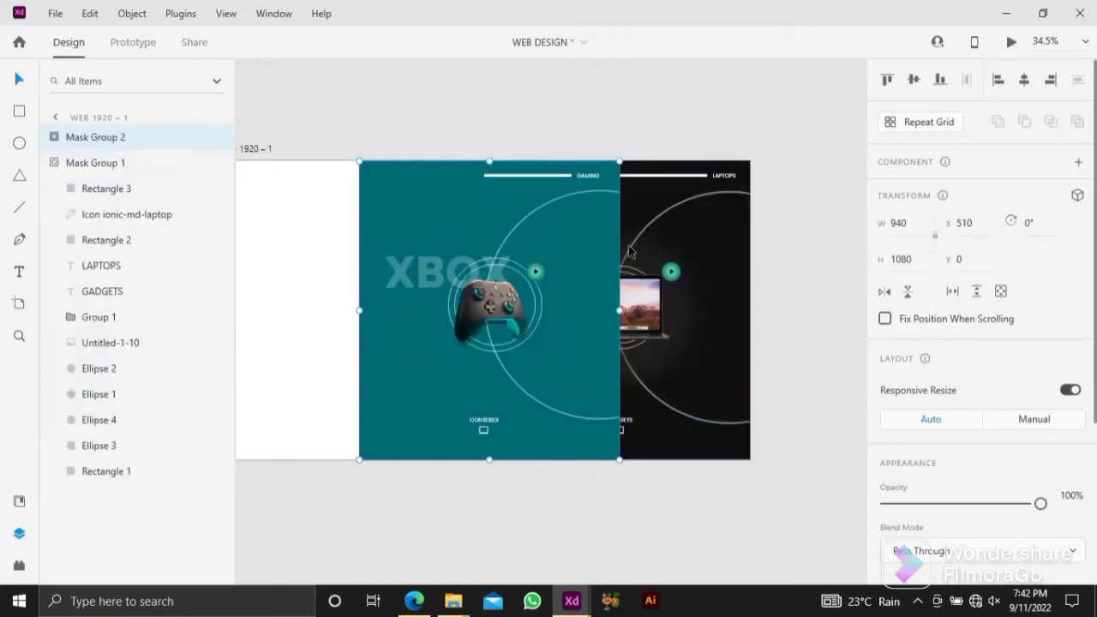
click(553, 489)
drag(511, 482, 581, 480)
click(608, 322)
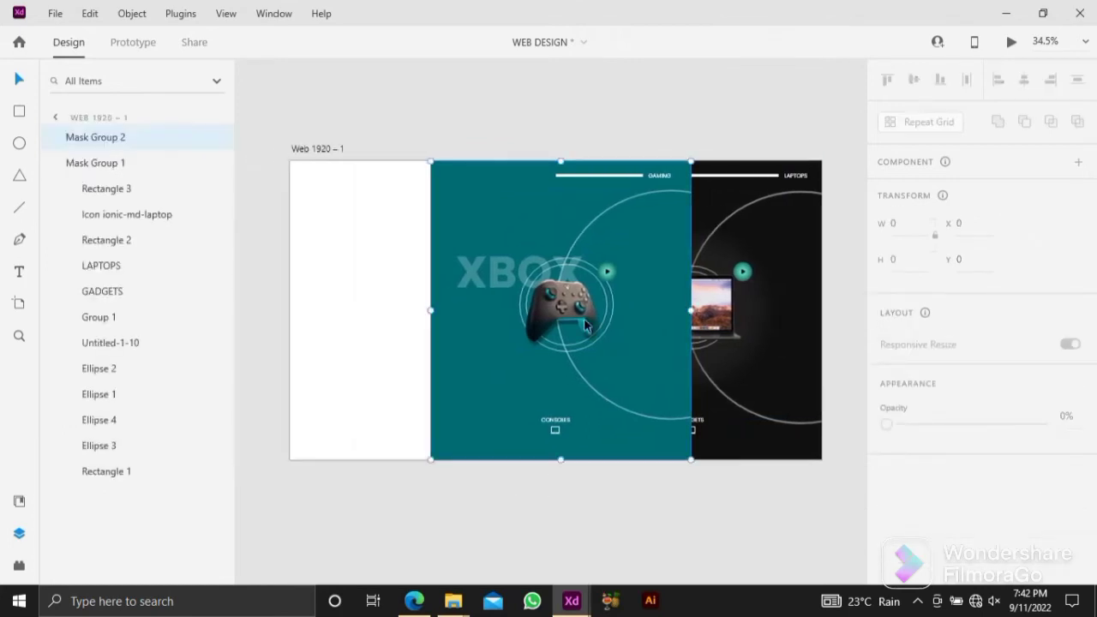
Draw a 940 by 1080 rectangle over the teal panel and move it to X 0, Y 0.
click(436, 490)
click(19, 111)
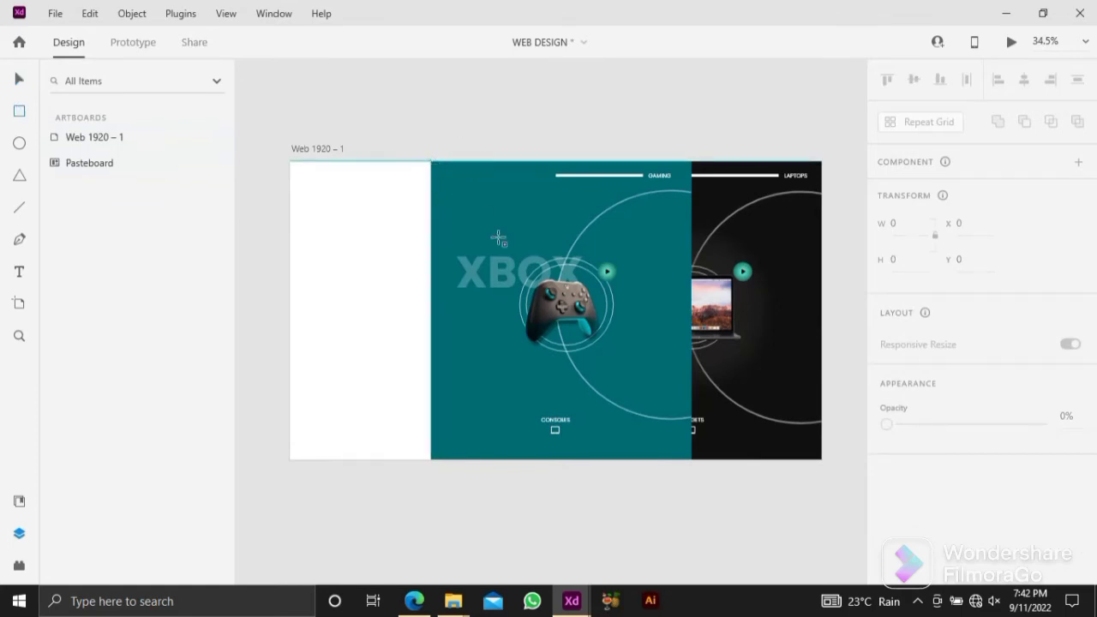
drag(431, 159, 692, 461)
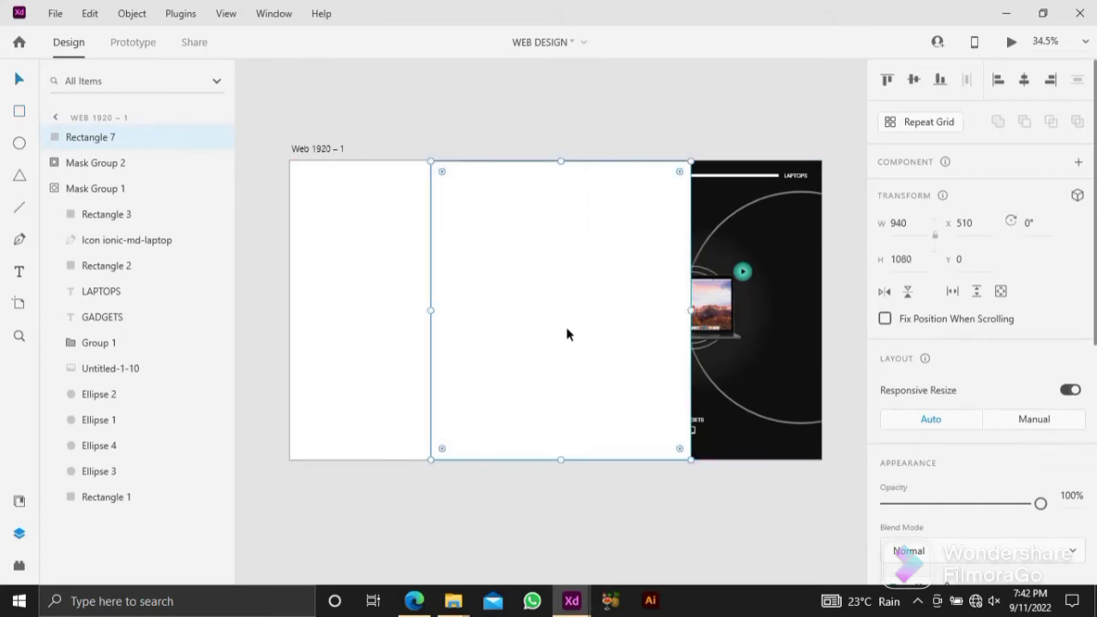
drag(567, 334, 430, 315)
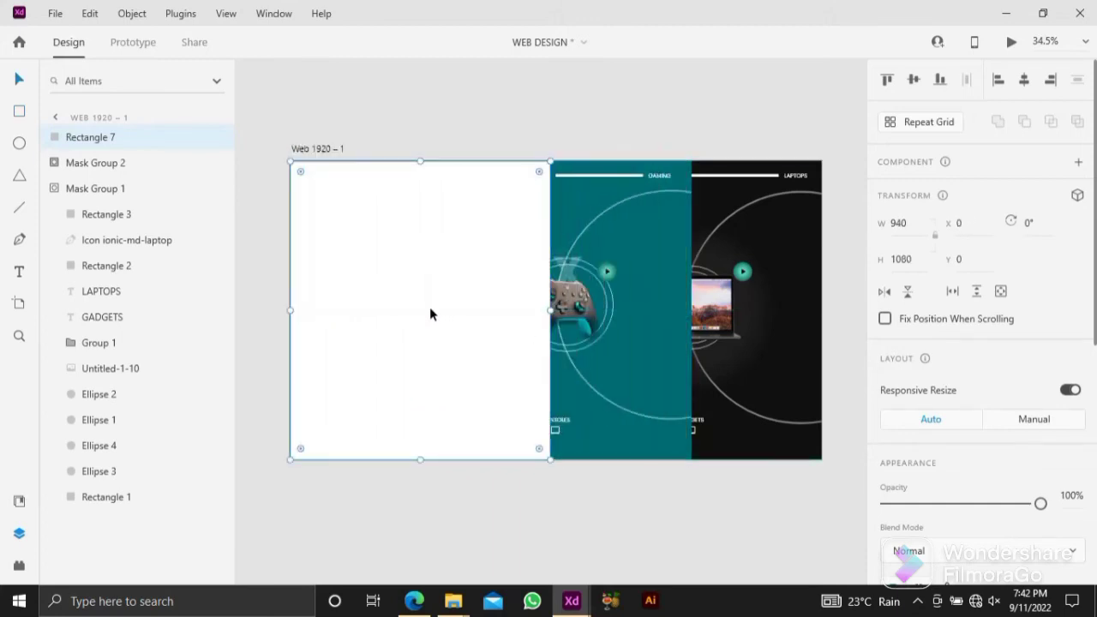
click(499, 497)
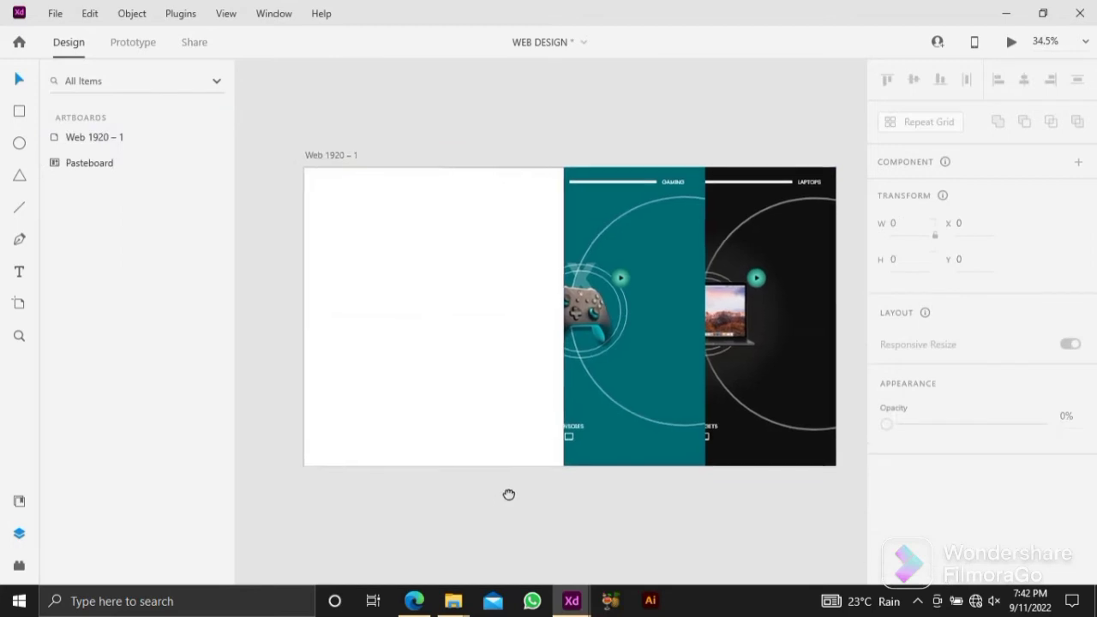
Remove the new rectangle's border and fill it with a light orange-yellow solid color.
click(480, 335)
scroll(899, 452, down, 5)
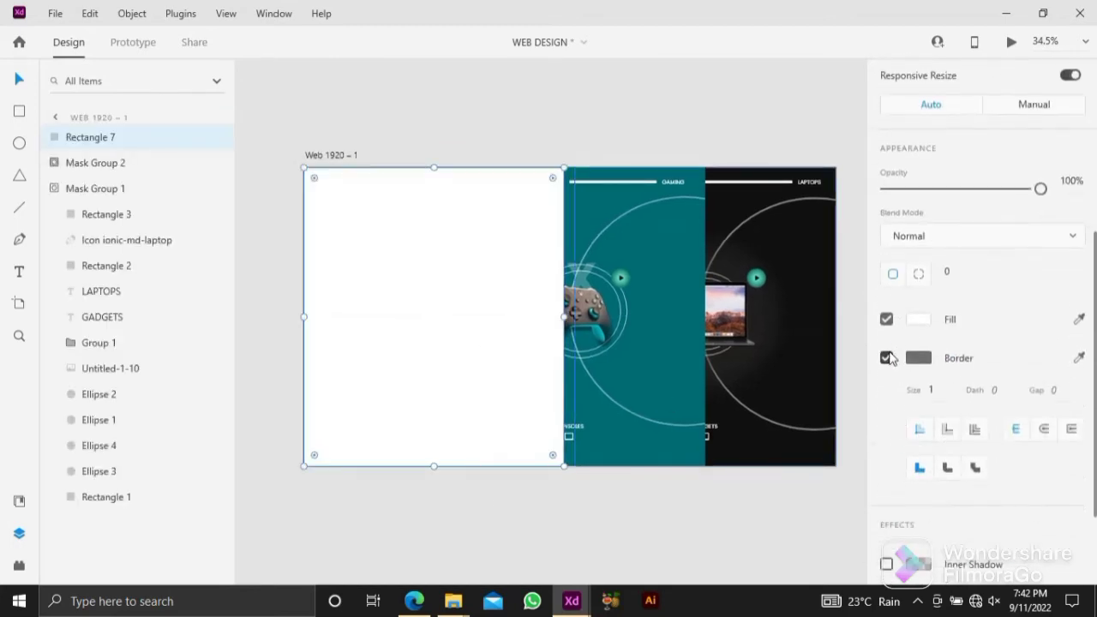
click(885, 357)
click(918, 319)
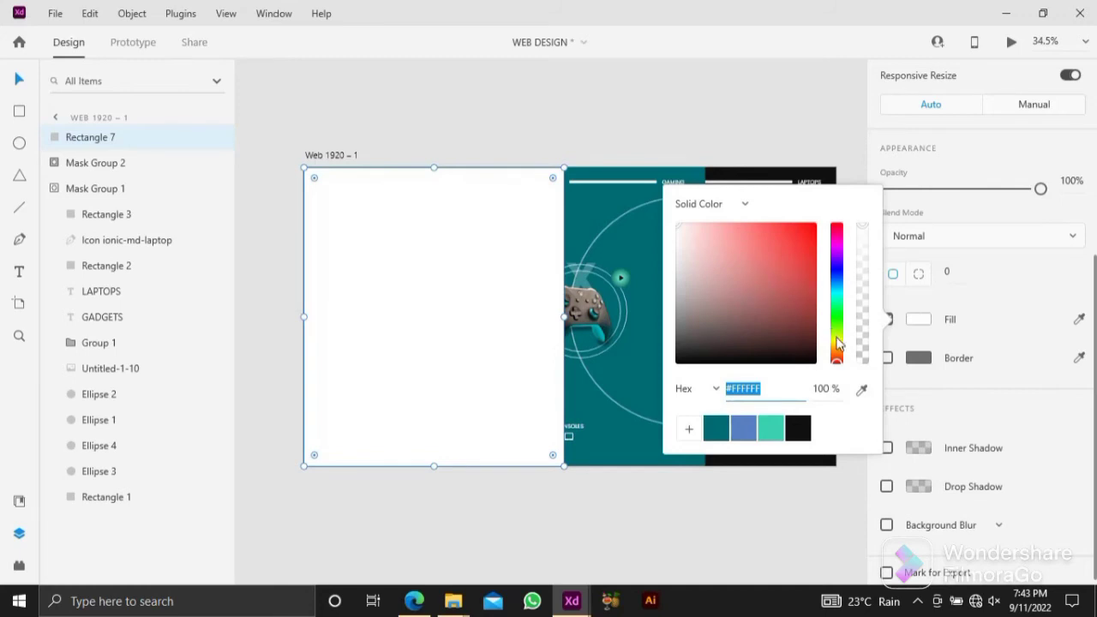
drag(836, 341, 839, 356)
click(773, 250)
drag(788, 253, 766, 216)
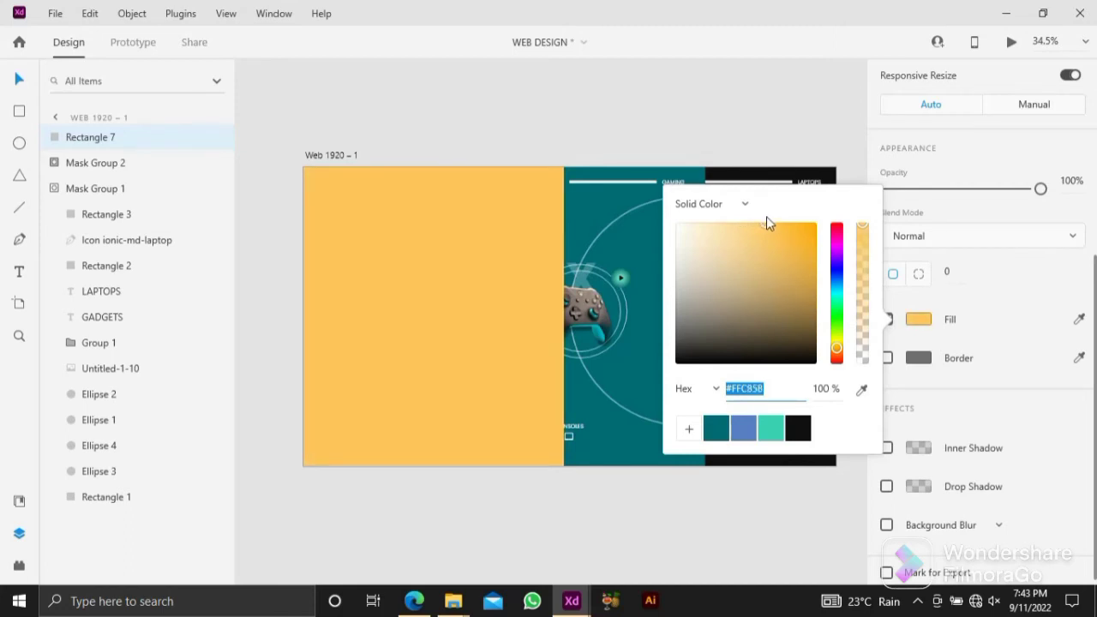
click(555, 521)
click(555, 521)
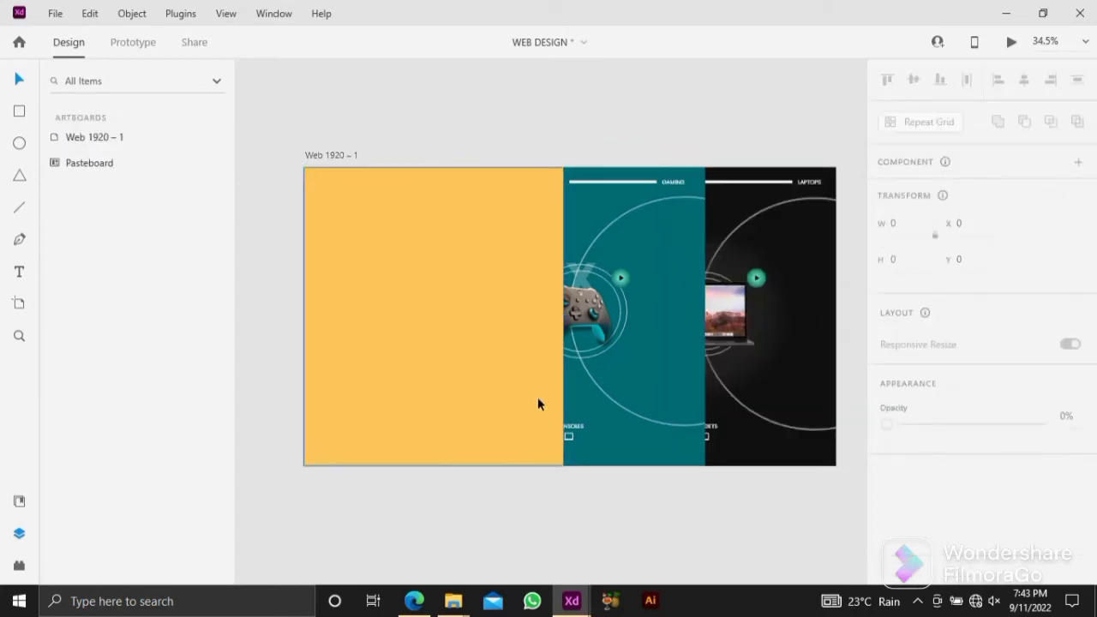
Move the black game controller image from the pasteboard onto the center of the yellow panel.
click(412, 250)
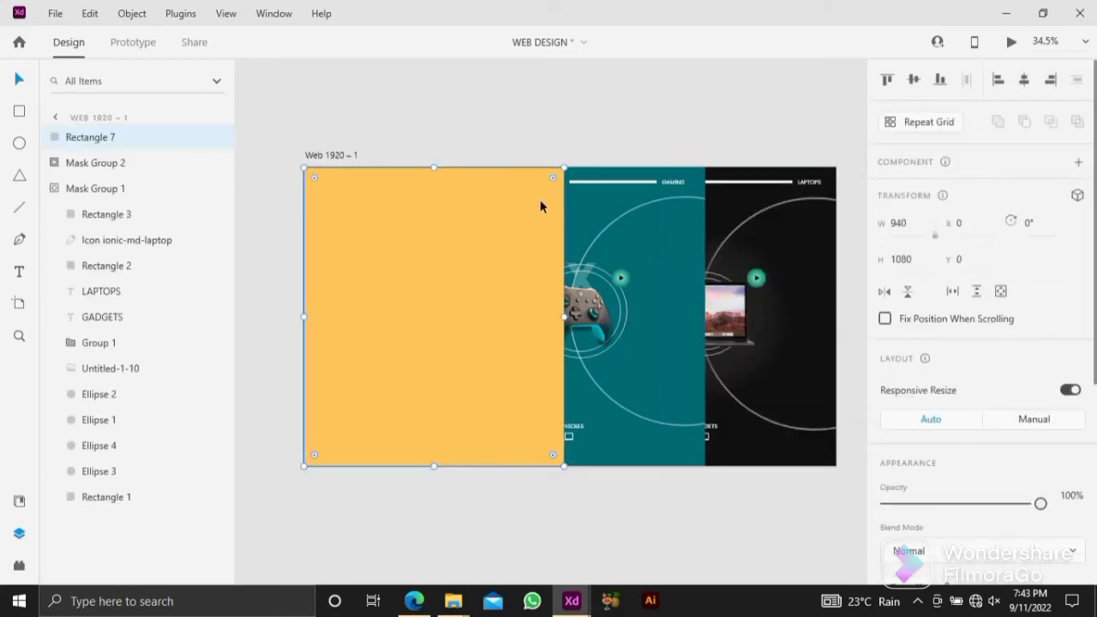
click(532, 127)
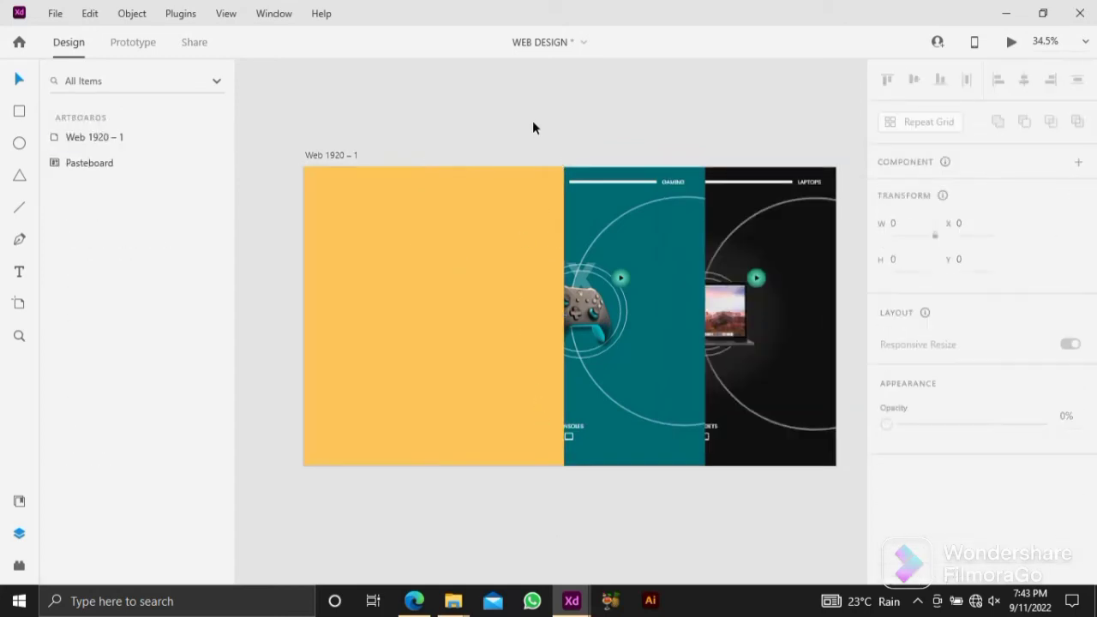
scroll(532, 127, down, 2)
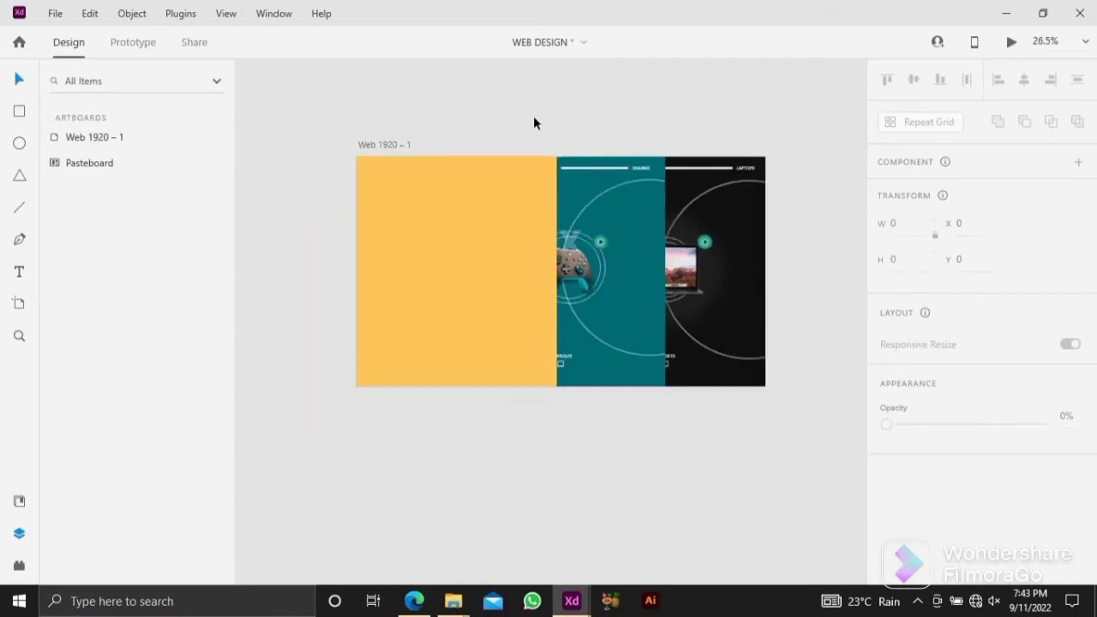
scroll(533, 120, up, 3)
drag(587, 104, 413, 410)
drag(561, 269, 497, 327)
drag(460, 383, 444, 387)
click(491, 300)
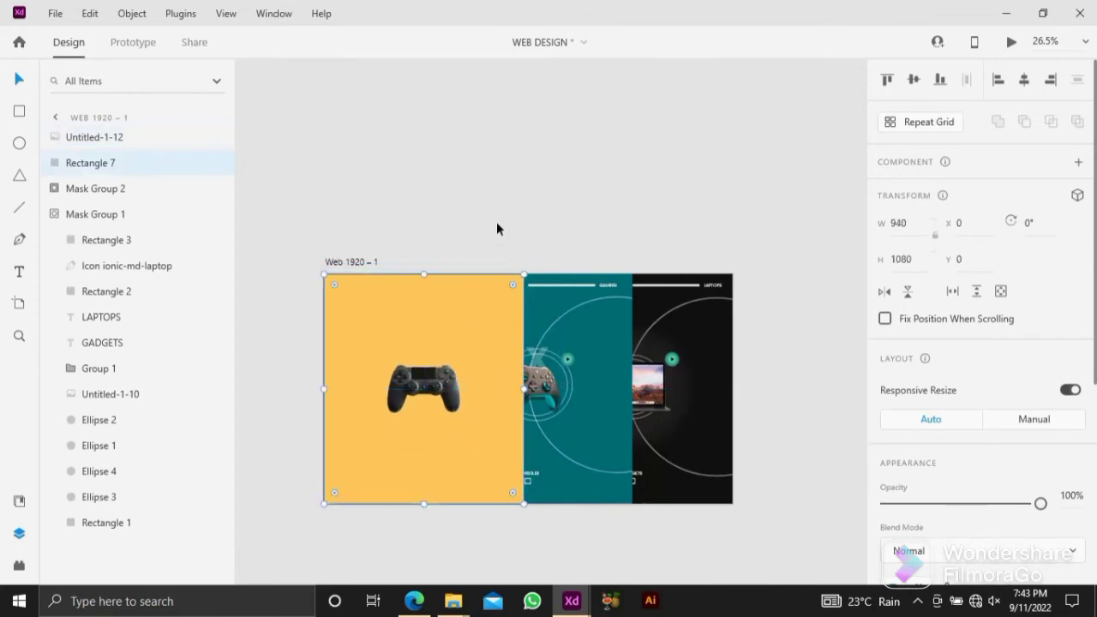
key(ctrl+v)
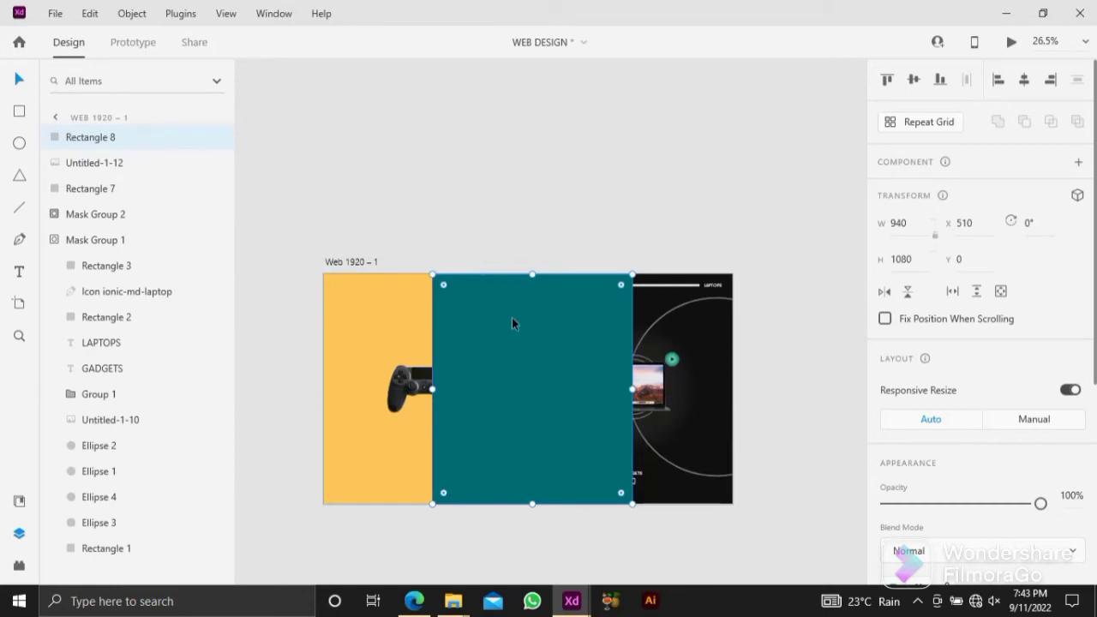
key(Delete)
click(497, 245)
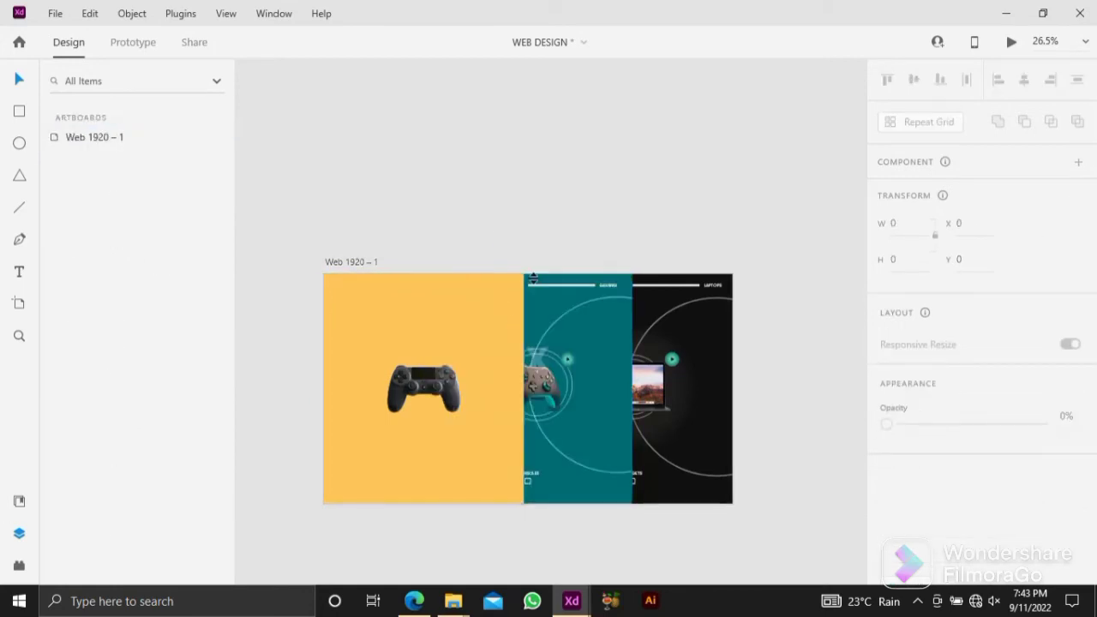
Copy the laptop icon, line, LAPTOPS and GADGETS labels, and play button group from the black panel's mask group.
click(563, 289)
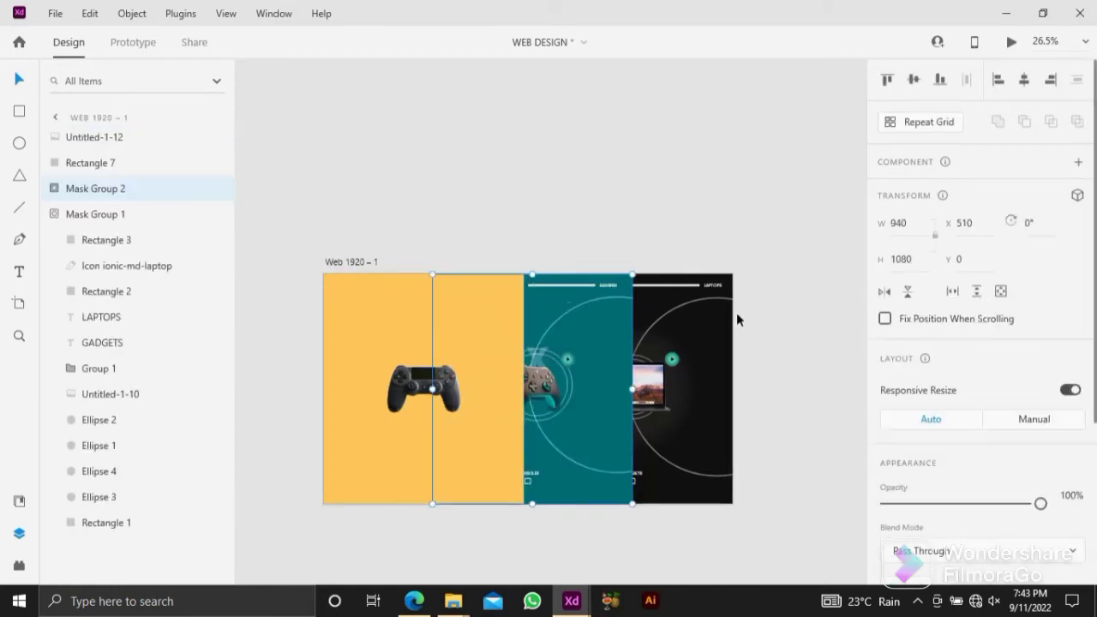
click(689, 315)
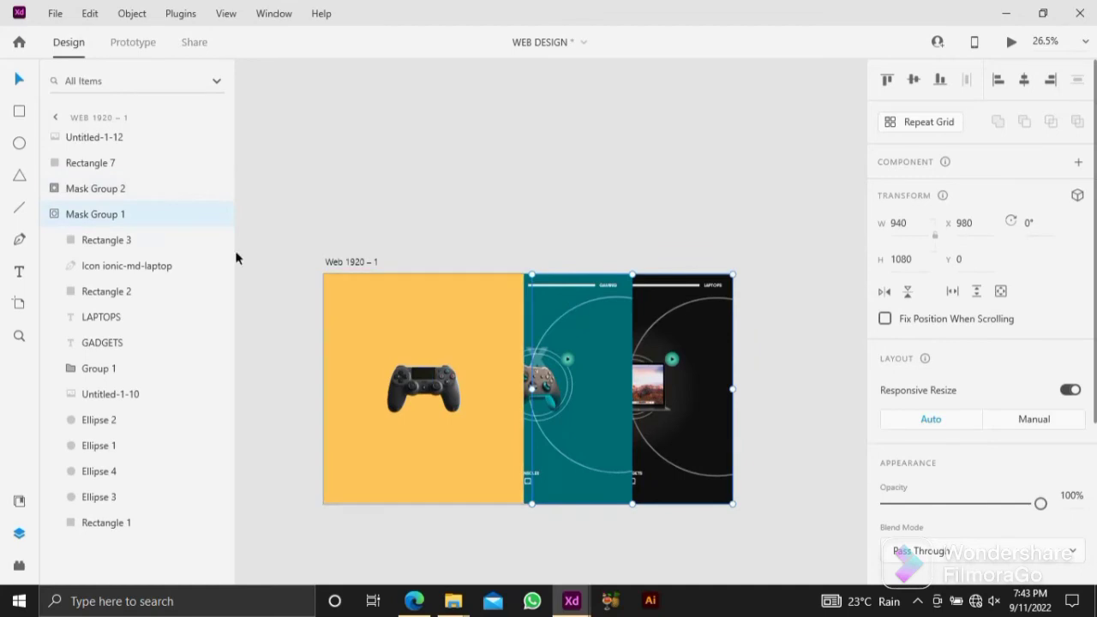
click(101, 269)
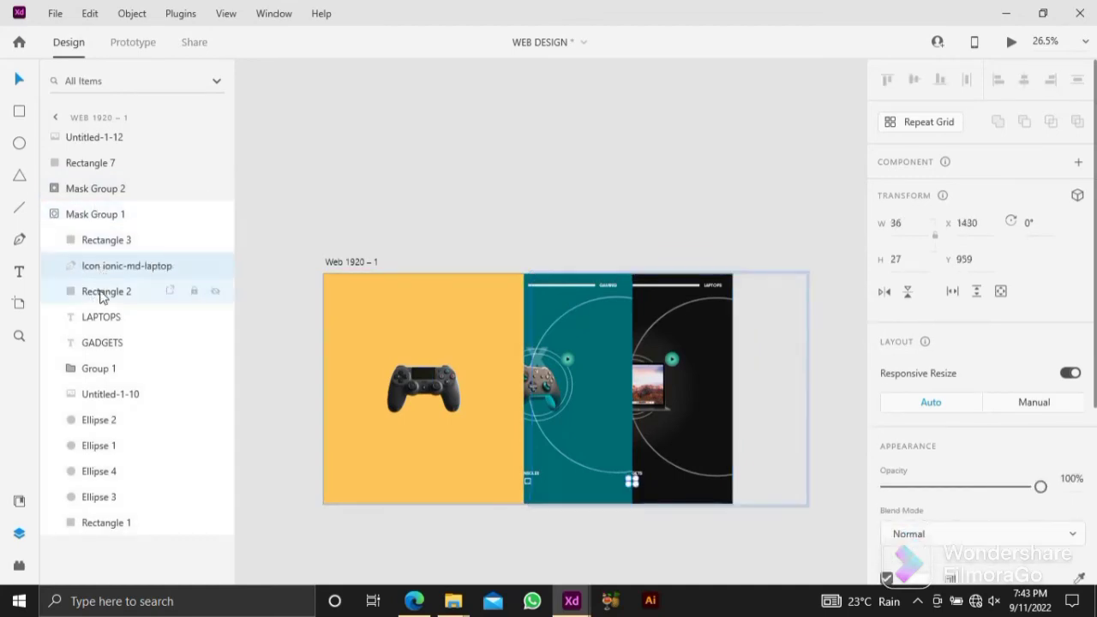
shift+click(101, 294)
shift+click(106, 316)
shift+click(107, 343)
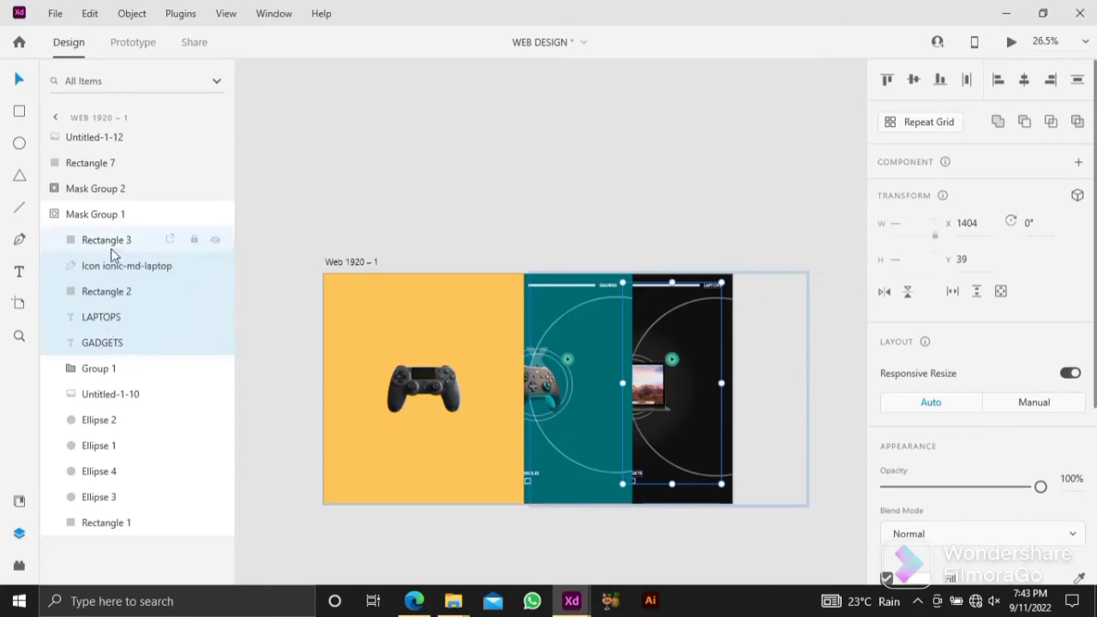
shift+click(111, 374)
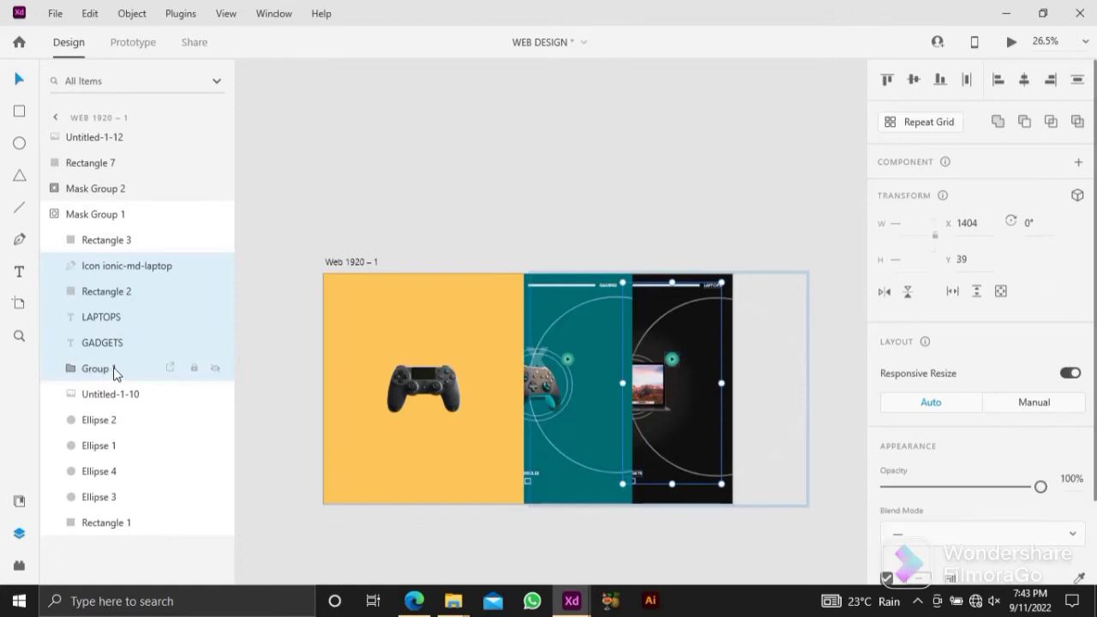
Paste the copied labels, line, icon and play button, and move them onto the yellow panel at X 409, Y 39.
click(347, 191)
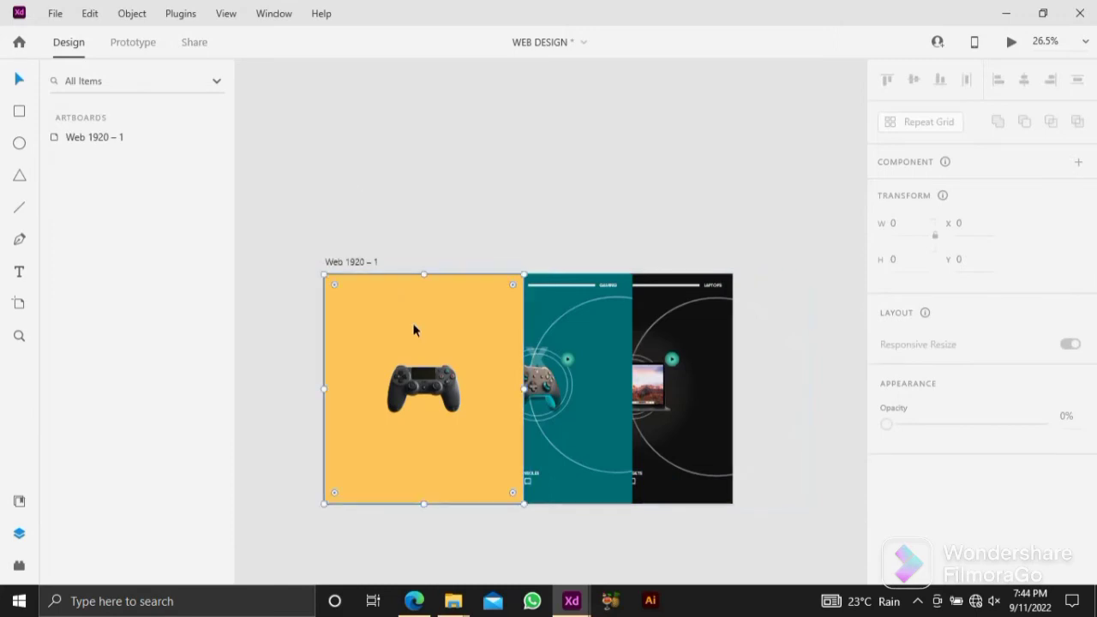
key(ctrl+v)
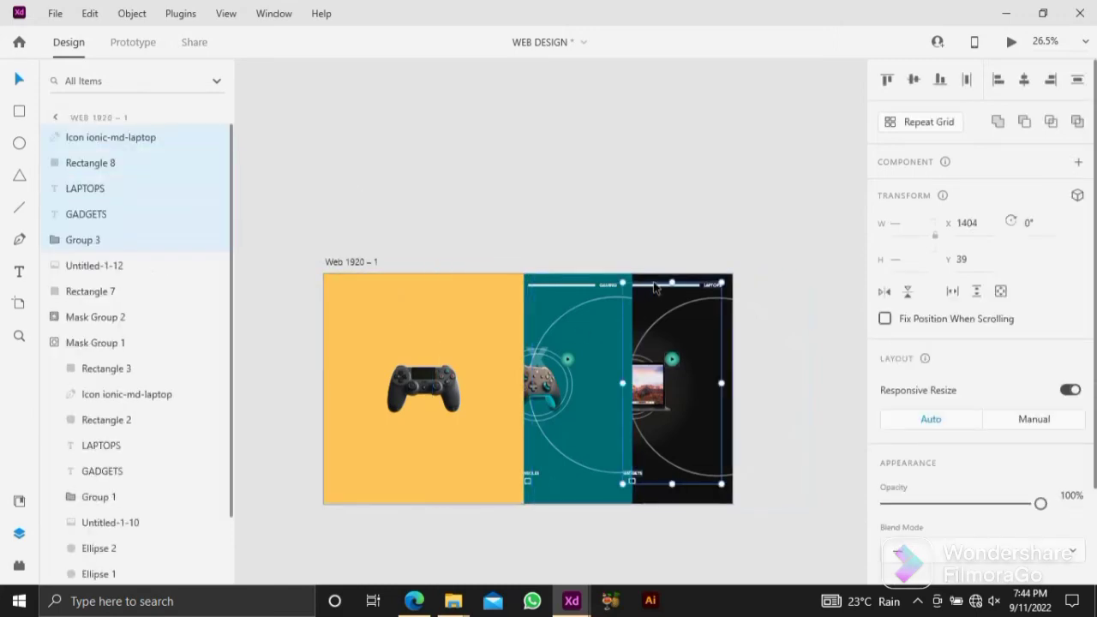
drag(653, 290, 440, 291)
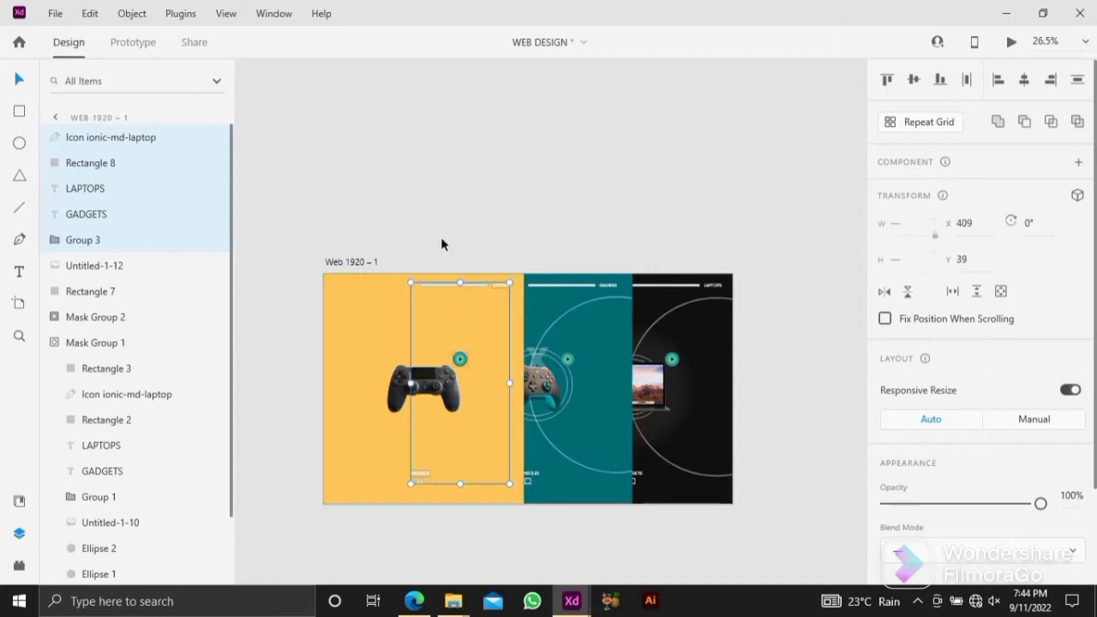
click(442, 255)
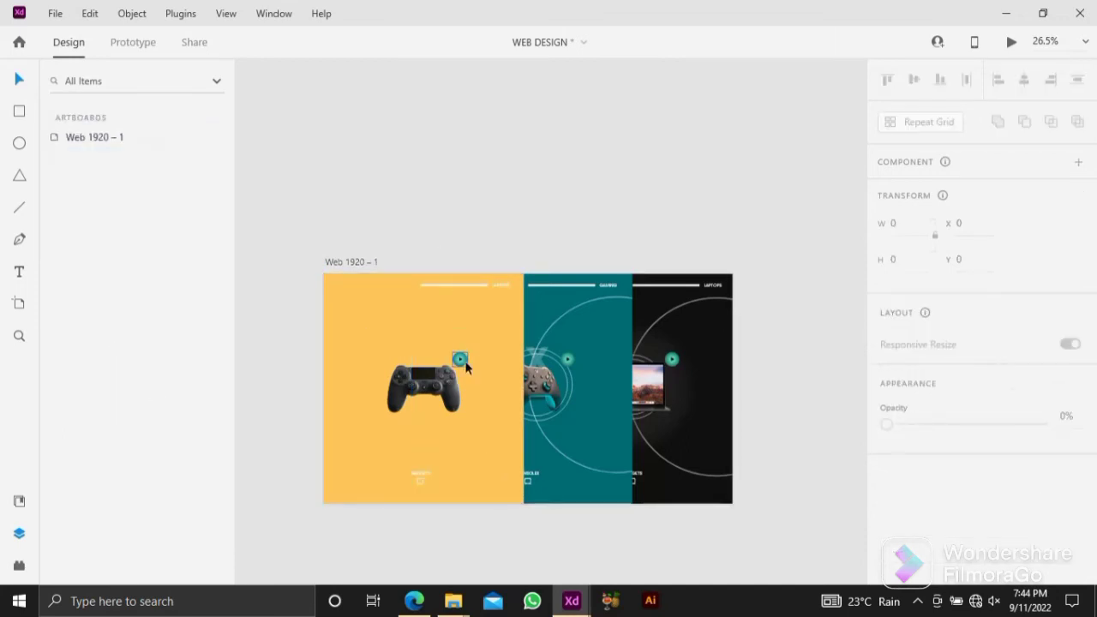
click(570, 356)
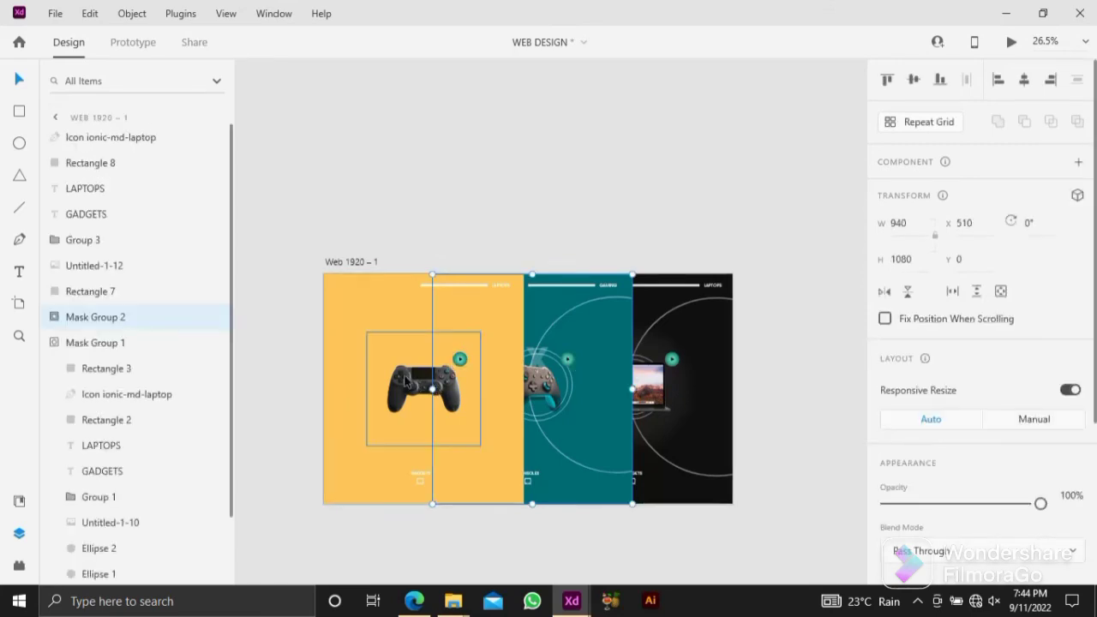
Draw a circle about 312 px wide centered over the black game controller on the yellow panel.
click(442, 382)
scroll(445, 381, up, 3)
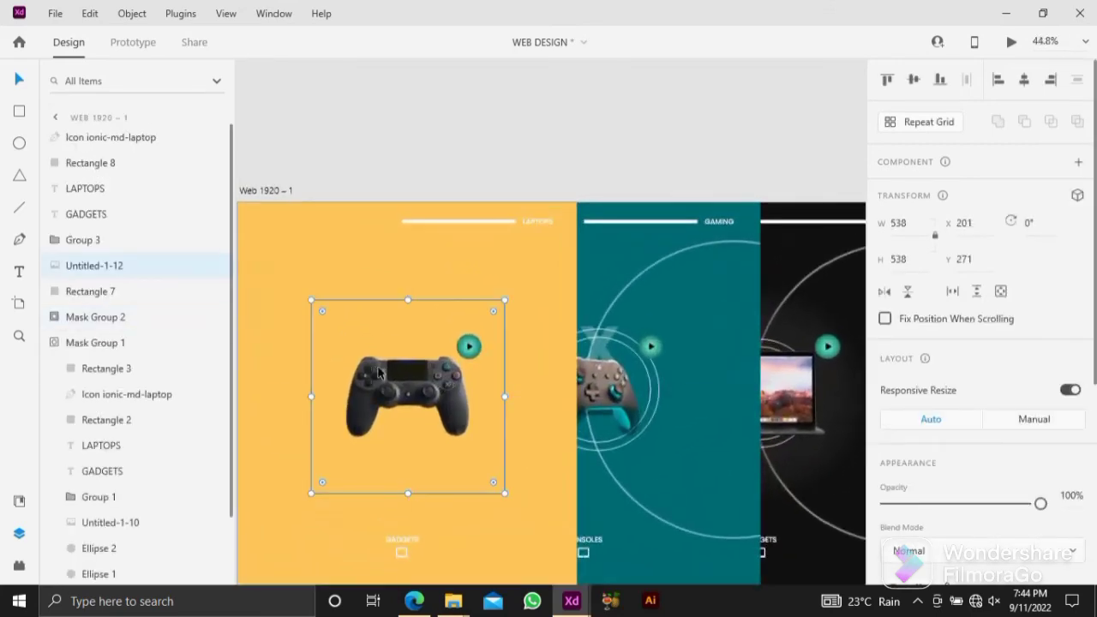
click(21, 144)
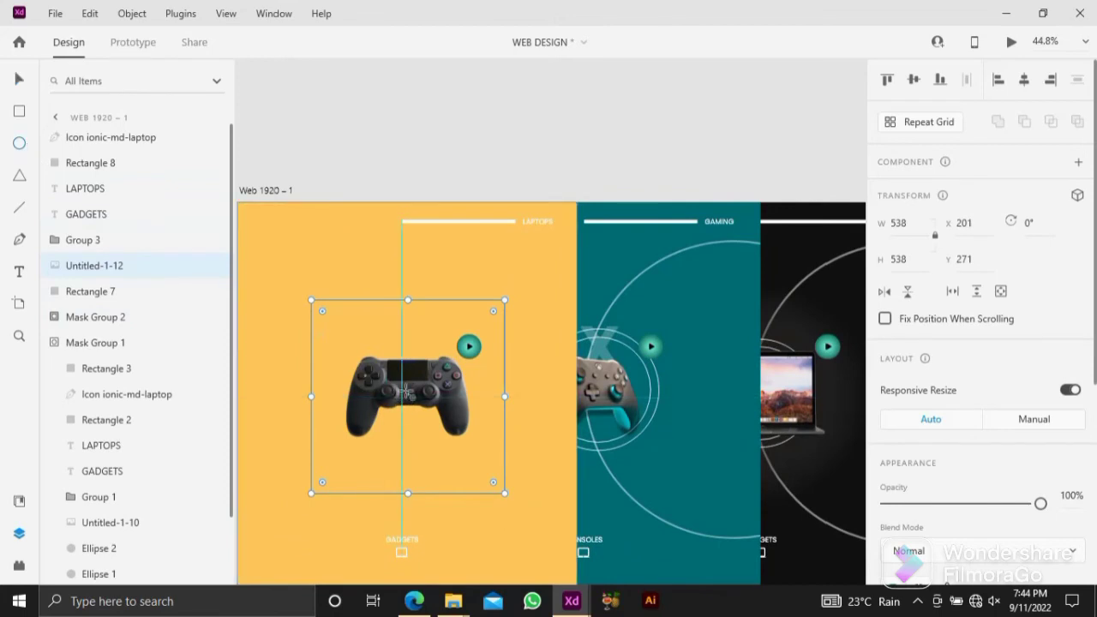
mouse_move(349, 335)
mouse_down()
mouse_move(446, 441)
mouse_move(466, 445)
mouse_up()
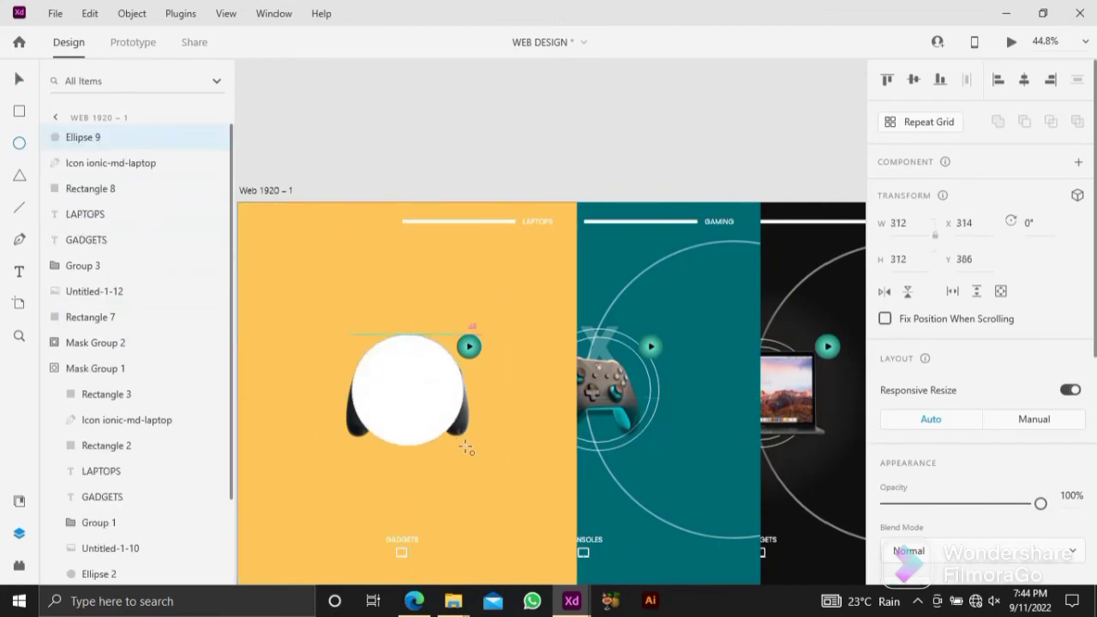
Remove the circle's fill and give it a white border of size 2.
scroll(911, 460, down, 3)
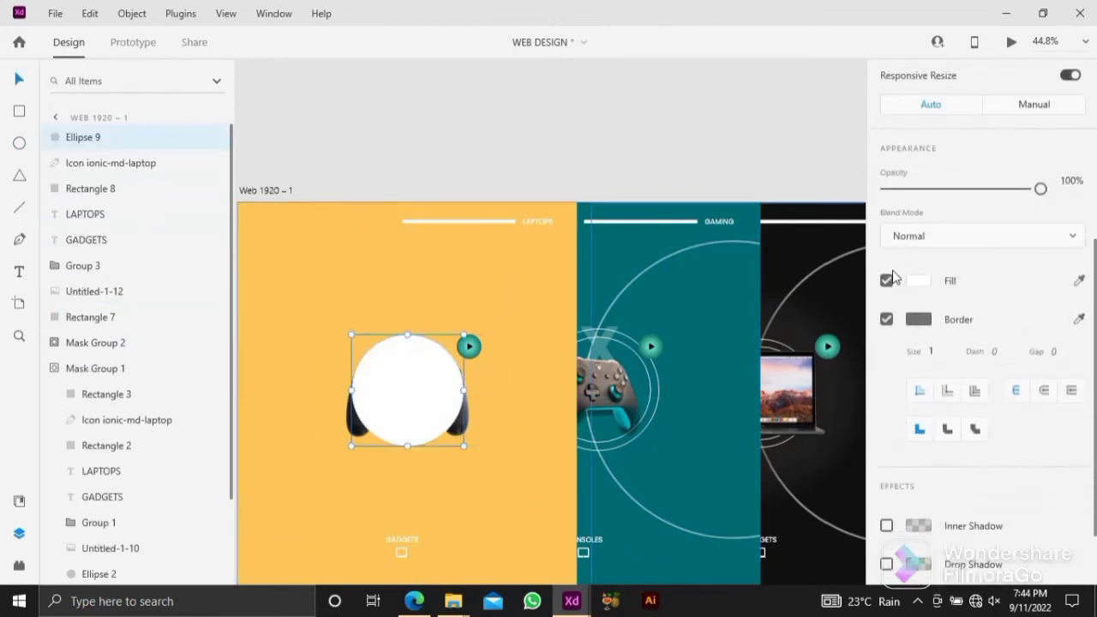
click(886, 279)
click(919, 322)
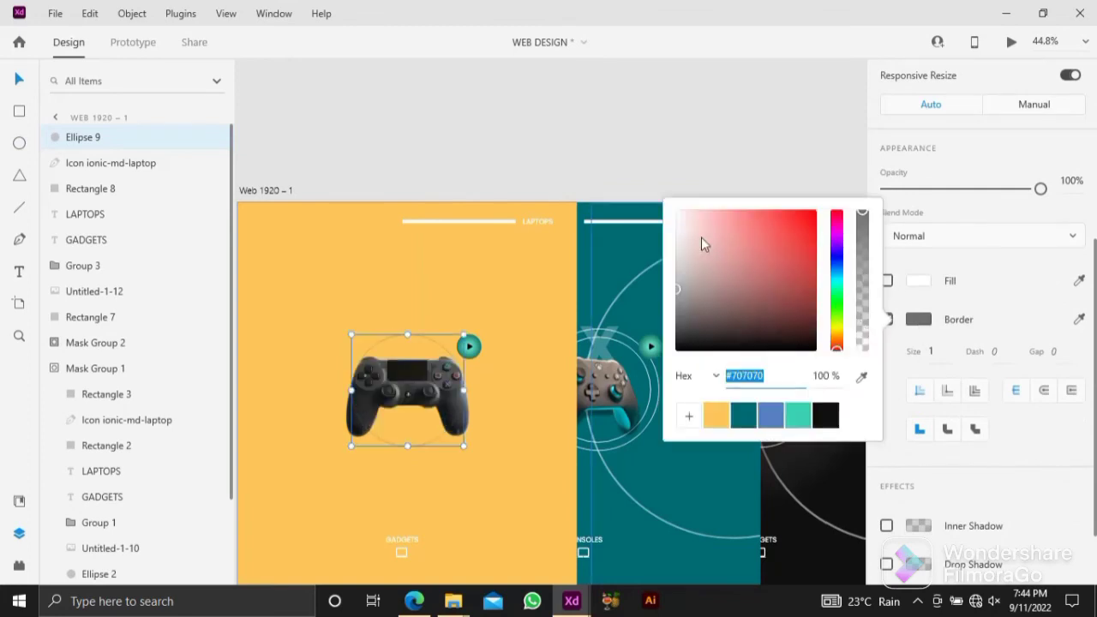
drag(702, 238, 612, 178)
click(932, 352)
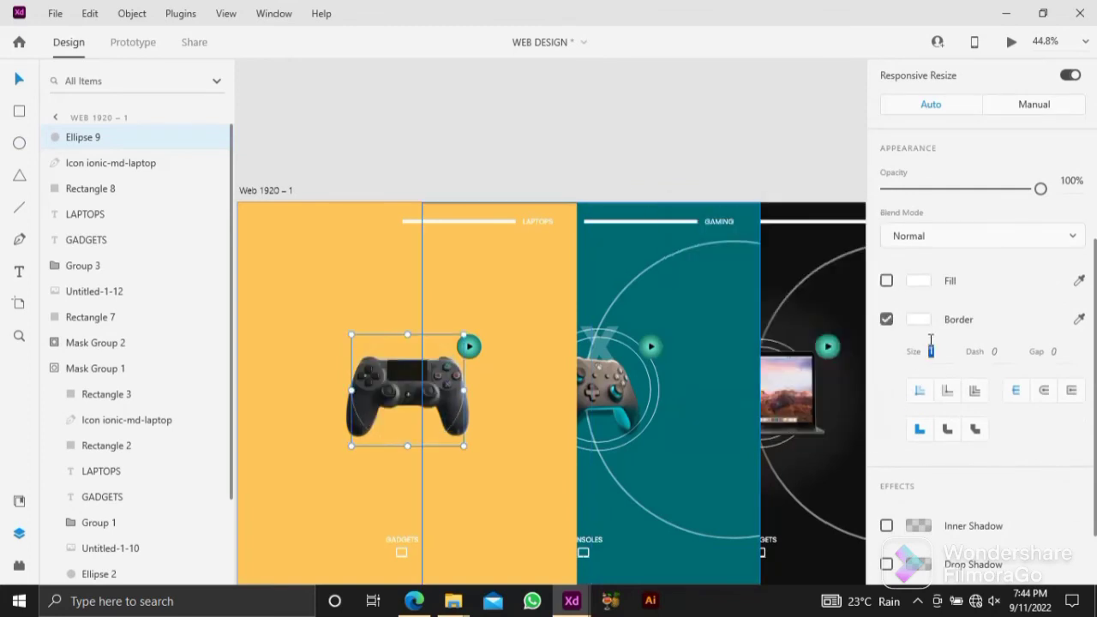
key(Up)
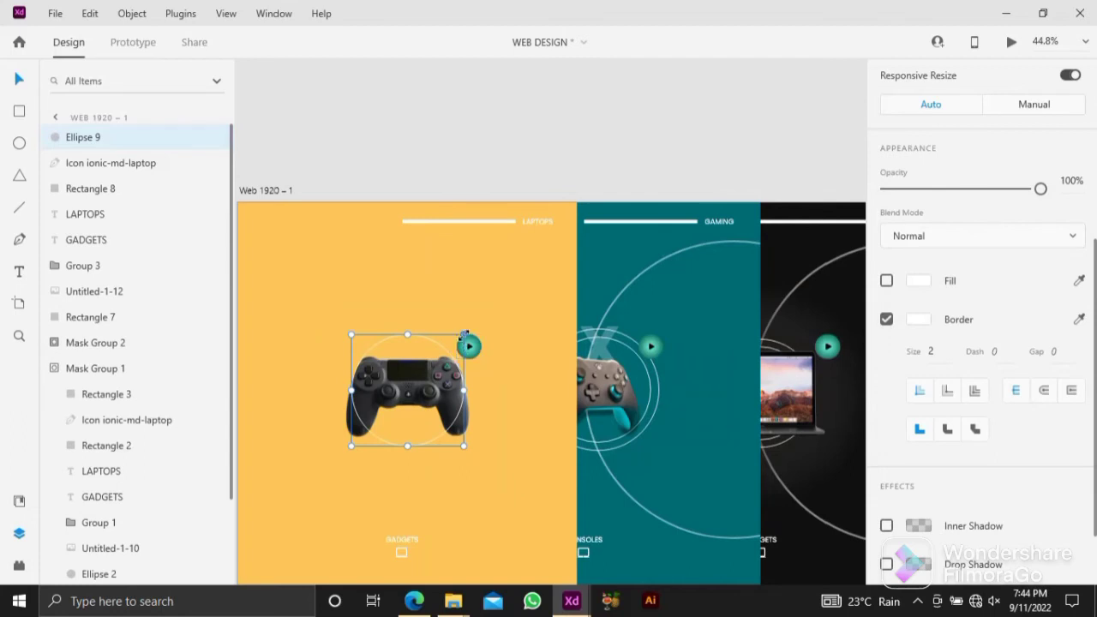
Shrink the circle slightly around its center, then duplicate it and enlarge the copy to form two concentric rings.
drag(463, 334, 456, 341)
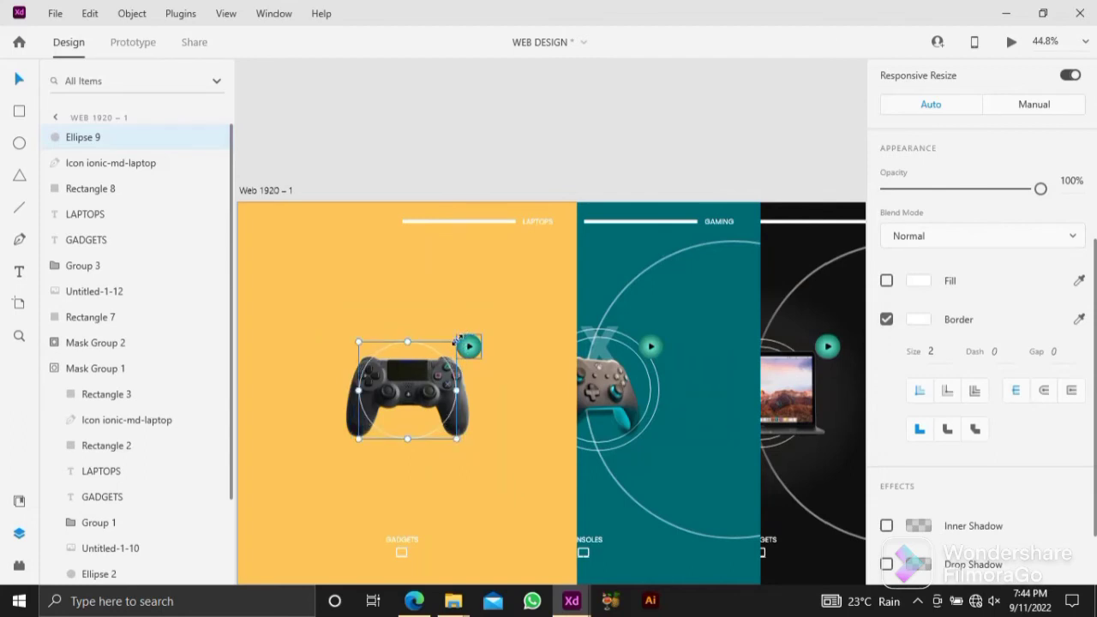
key(ctrl+d)
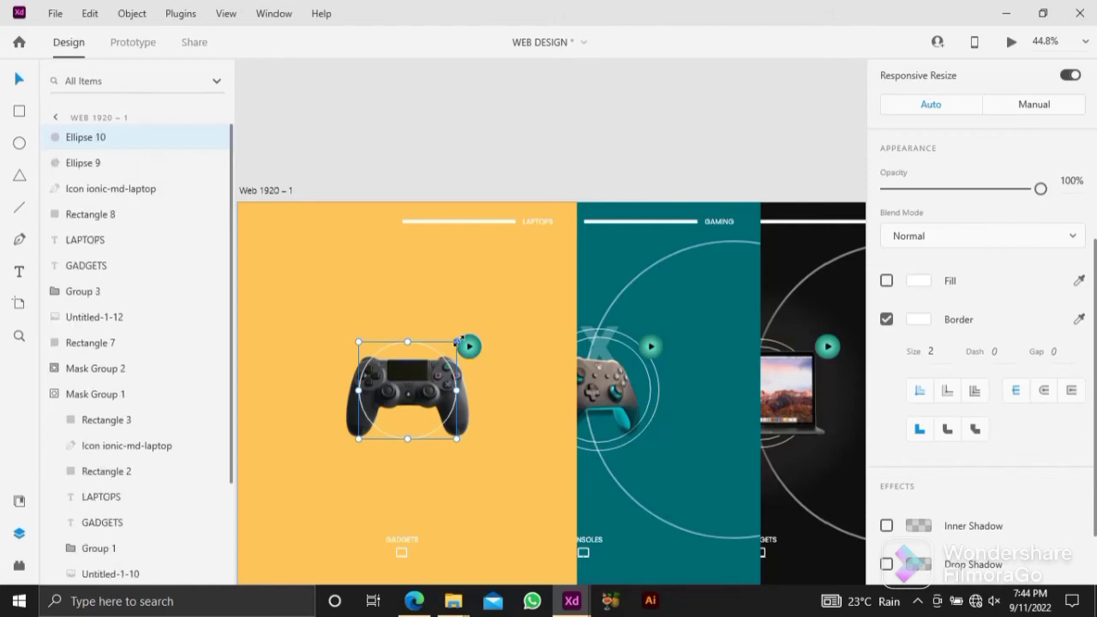
drag(459, 339, 467, 336)
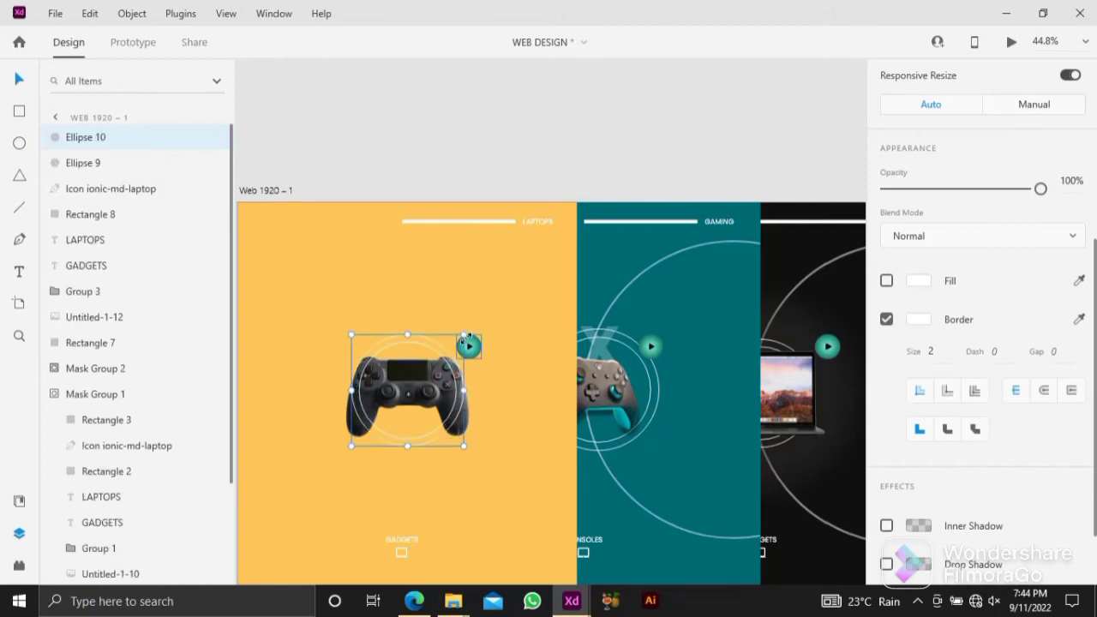
Bring the black controller image and the play button in front of the two white rings.
click(397, 373)
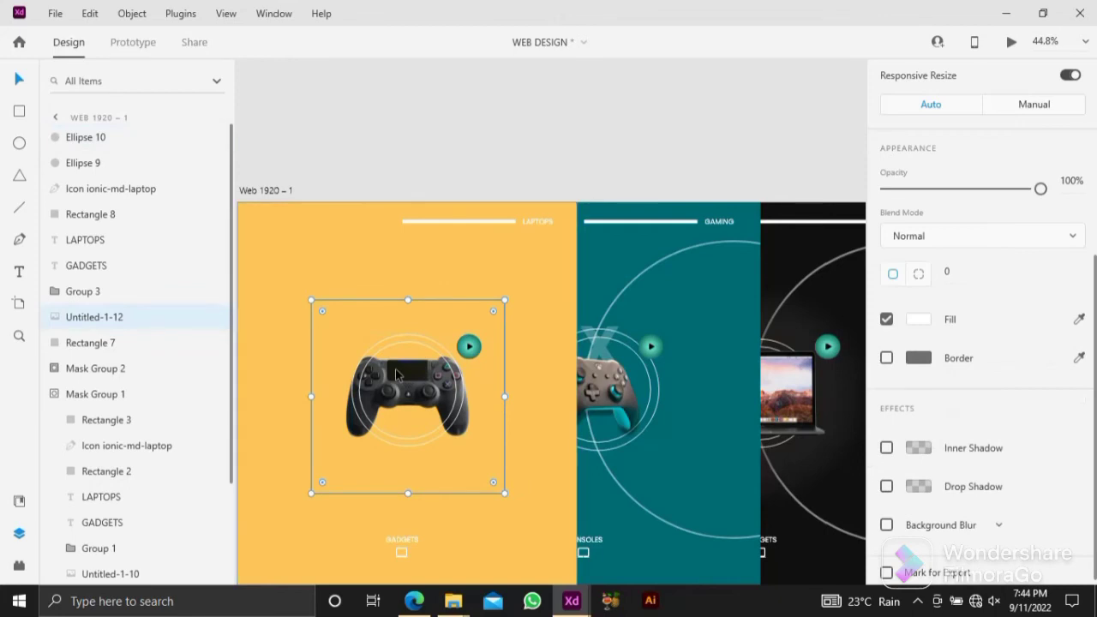
shift+click(463, 349)
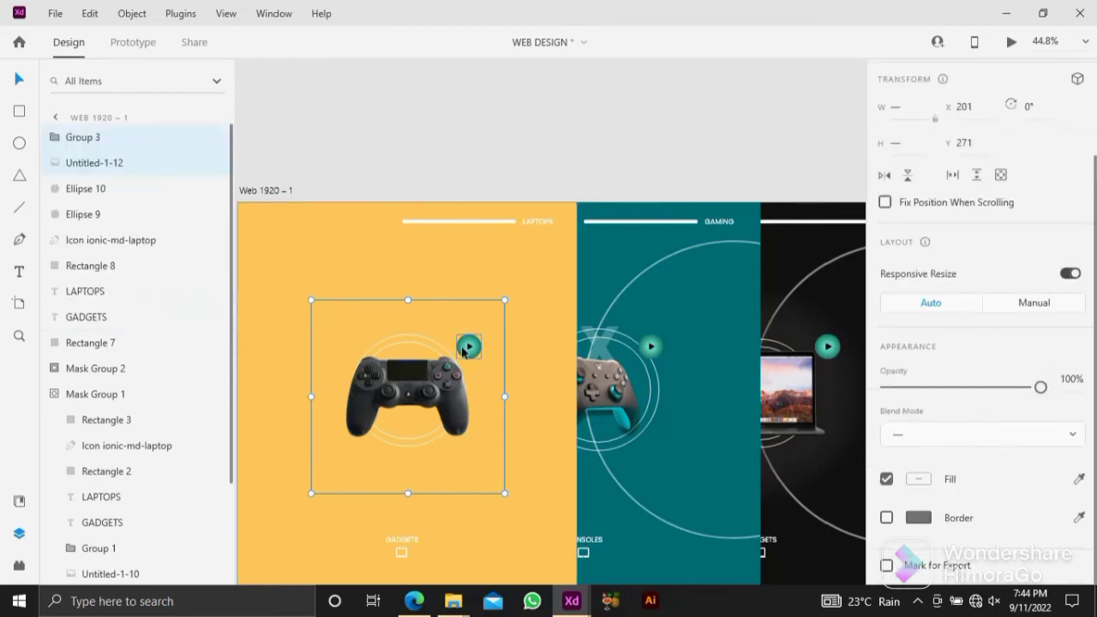
click(454, 209)
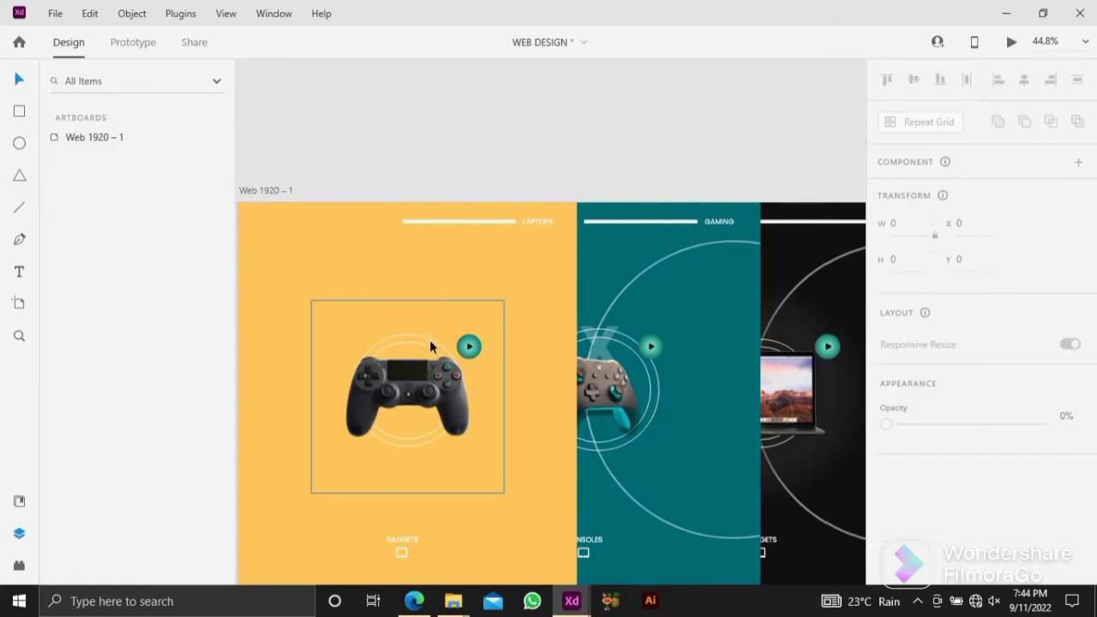
drag(404, 322, 436, 282)
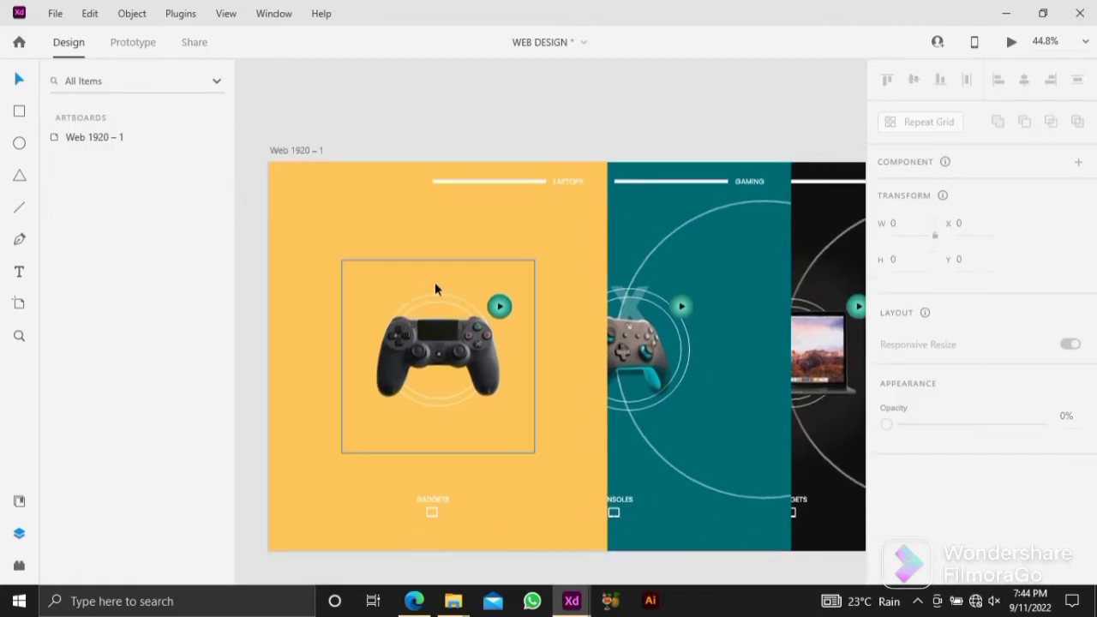
Add a drop shadow to the black controller image with offsets X 8 and Y 7.
click(456, 344)
scroll(977, 343, down, 5)
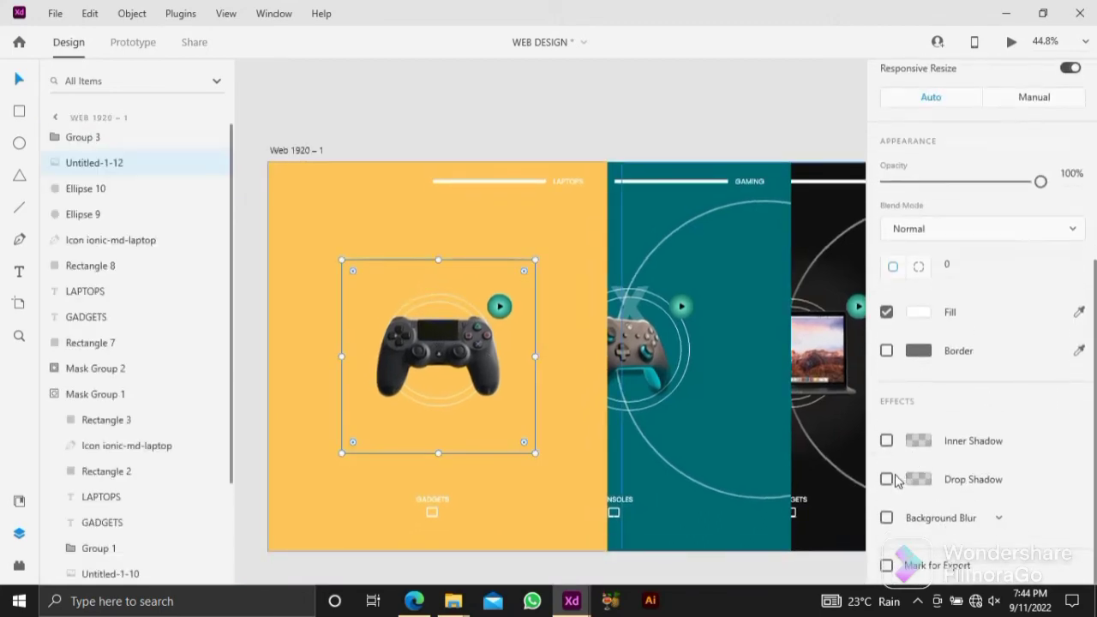
click(886, 479)
click(921, 510)
text(10)
key(Return)
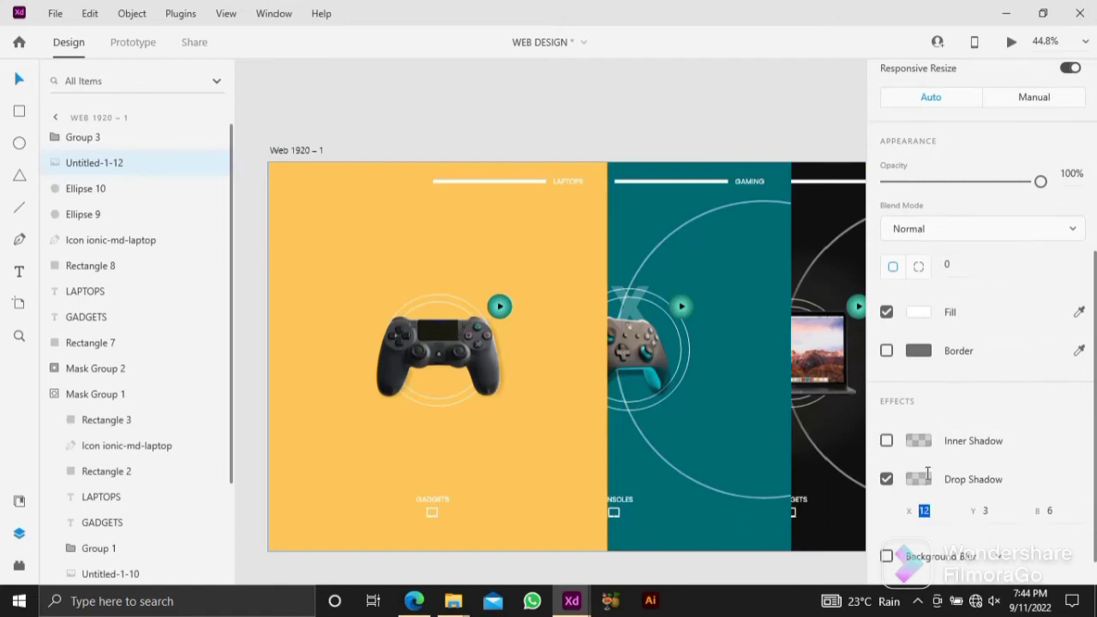
click(987, 509)
Set the controller's drop shadow color to black at 34% opacity.
click(917, 479)
click(862, 435)
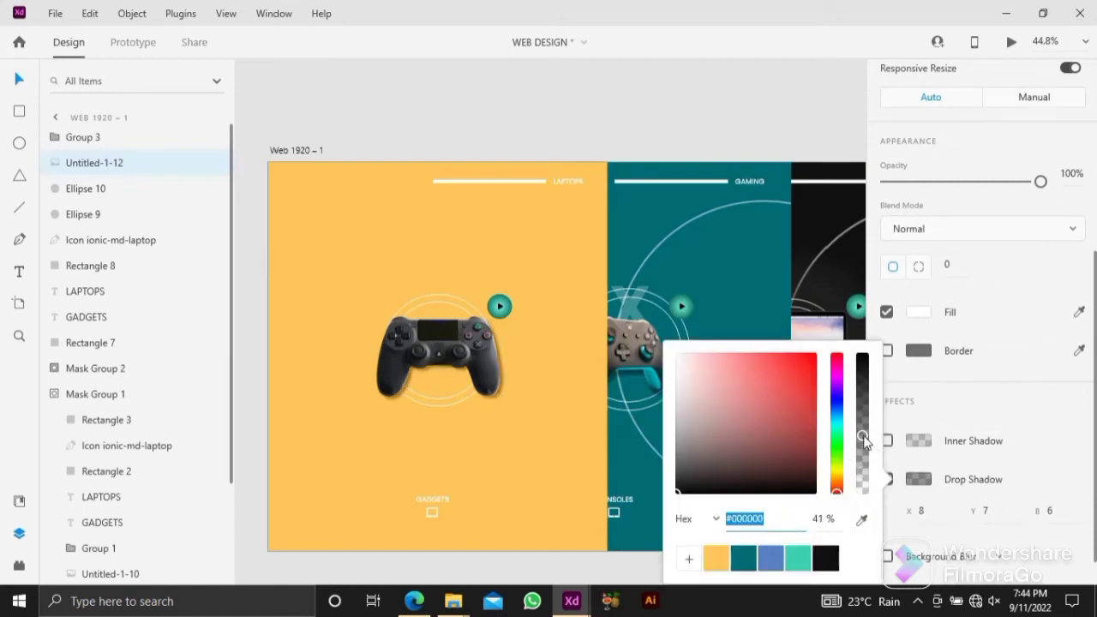
drag(864, 439, 864, 454)
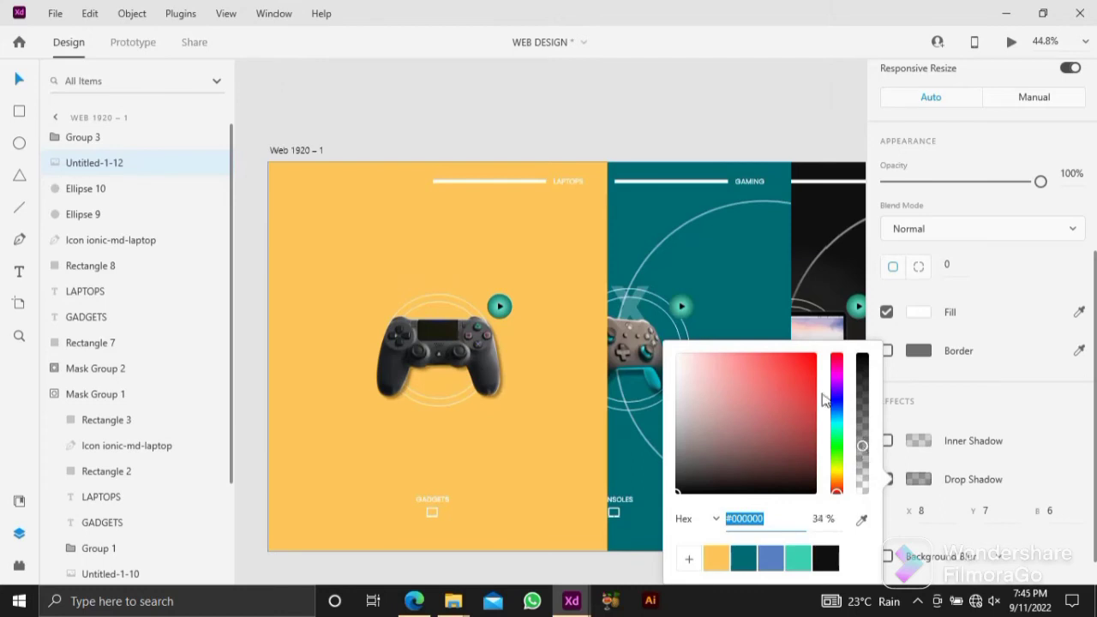
click(626, 128)
mouse_move(586, 140)
mouse_down()
mouse_move(603, 141)
mouse_move(587, 139)
mouse_up()
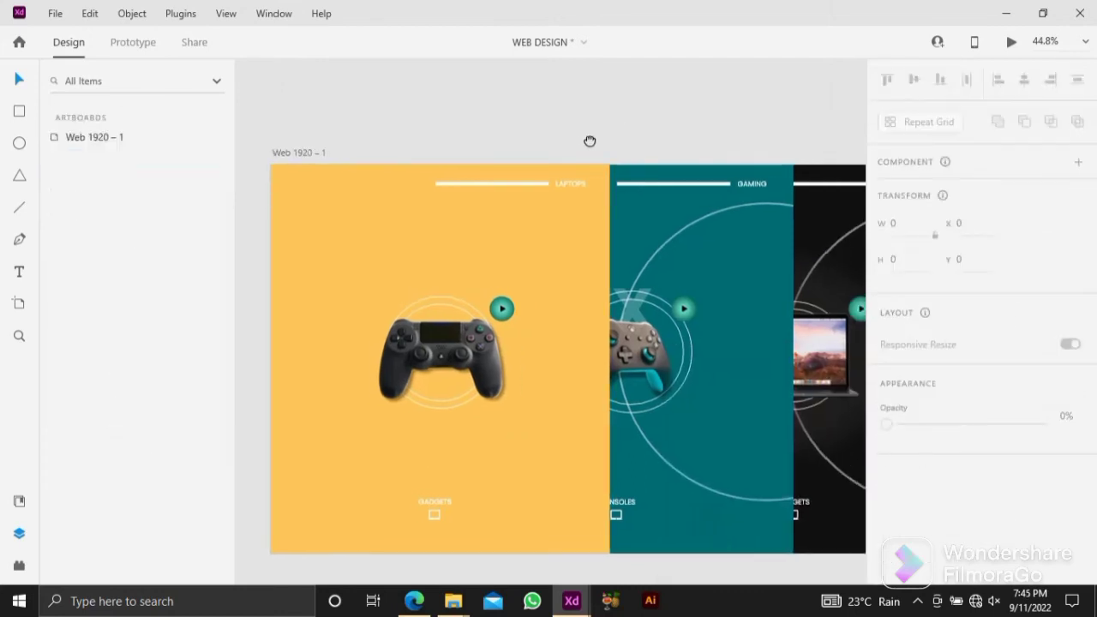
Search the Icons 4 Design plugin for "game" and insert the logo-game-controller-b icon.
drag(637, 497, 590, 477)
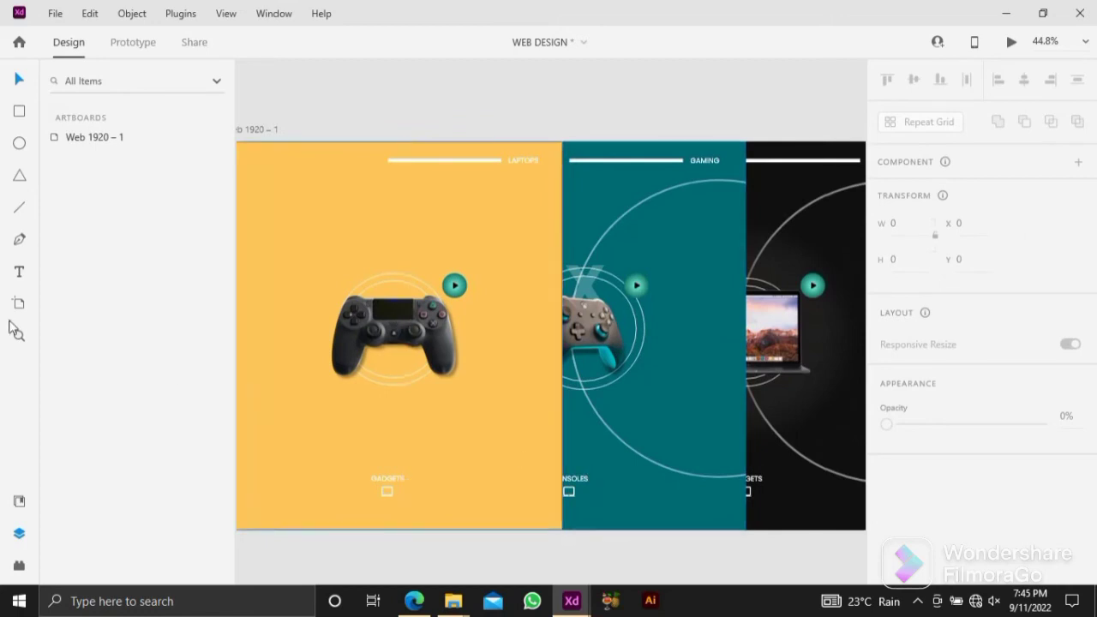
click(14, 568)
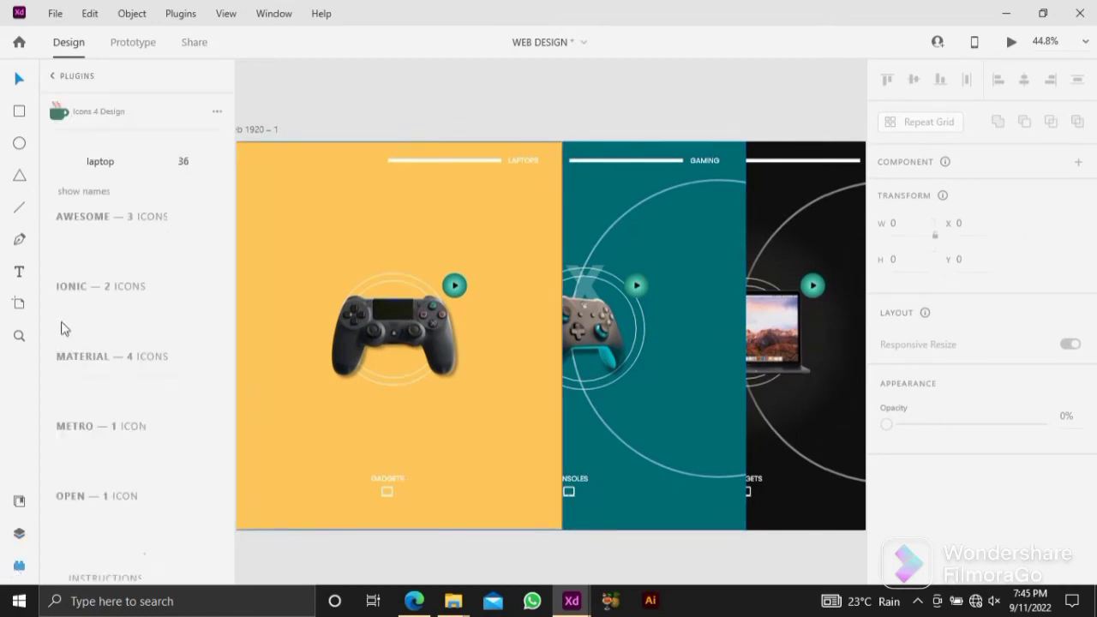
double_click(118, 163)
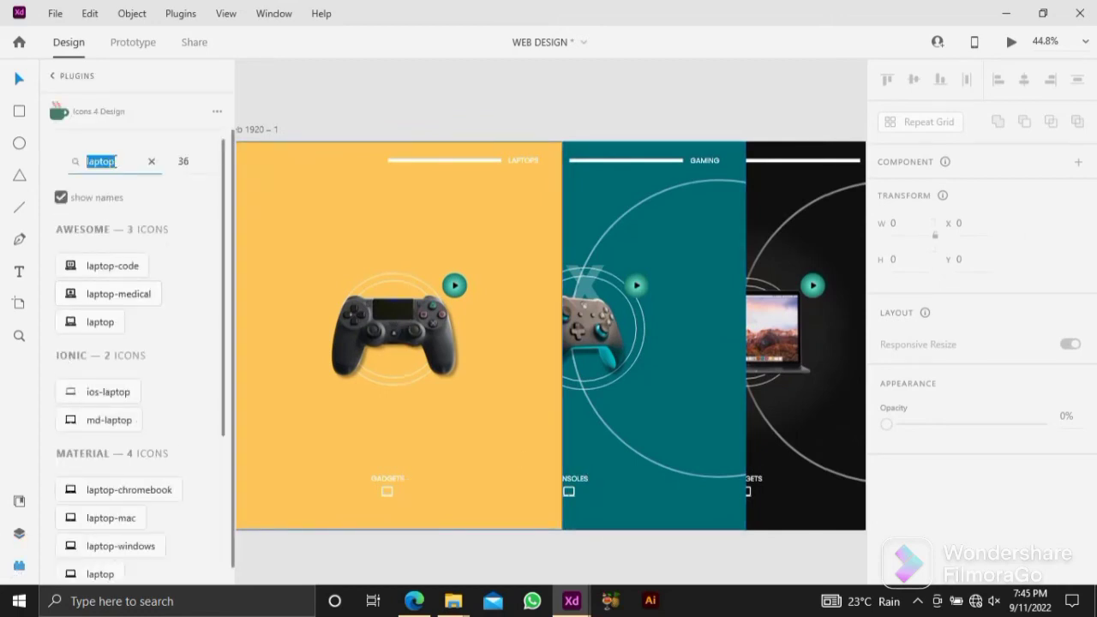
text(game)
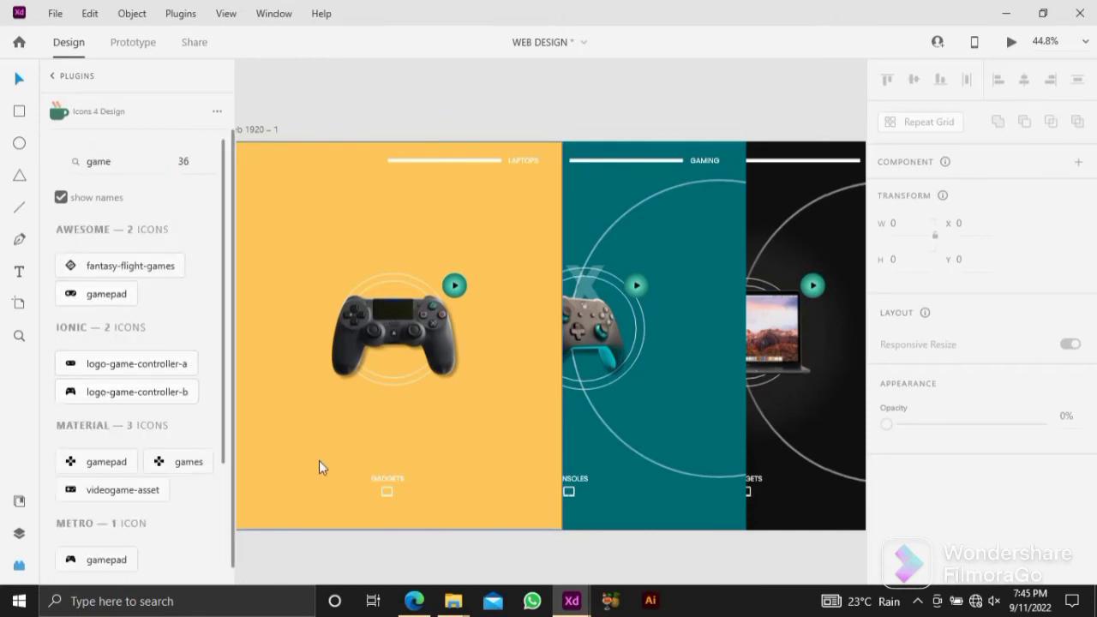
click(396, 481)
click(103, 393)
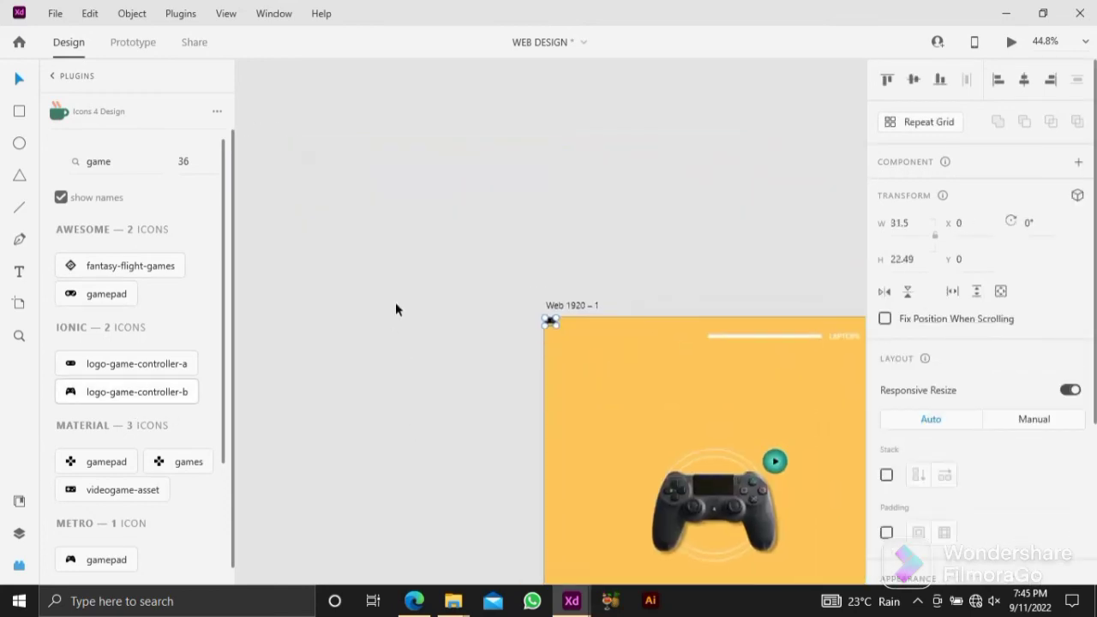
Move the new controller icon from the artboard's corner onto the laptop icon below the yellow panel's GADGETS label.
click(483, 355)
drag(483, 355, 305, 208)
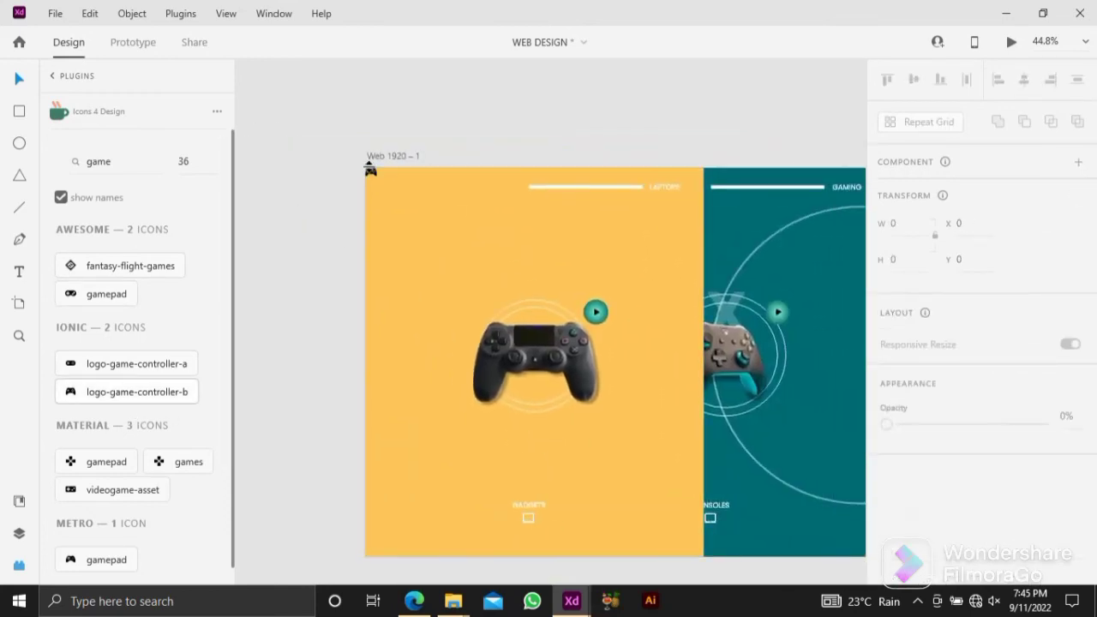
drag(373, 171, 526, 446)
scroll(536, 523, up, 6)
Change the controller icon's fill color to white.
scroll(998, 486, down, 2)
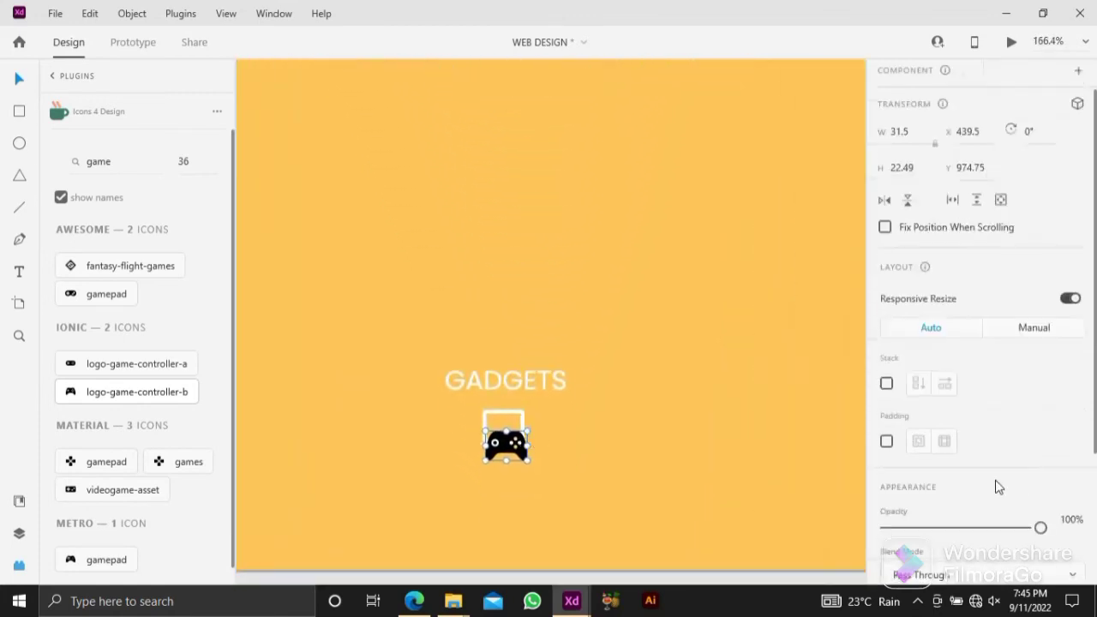
scroll(998, 486, down, 2)
click(918, 478)
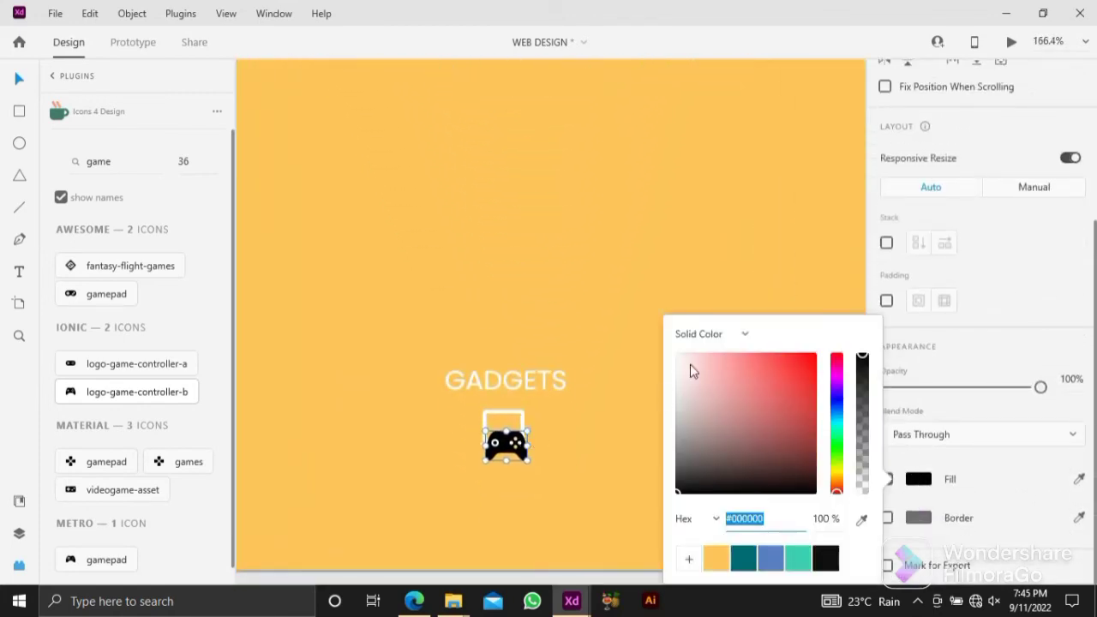
drag(689, 368, 673, 350)
Delete the laptop icon under GADGETS and move the white controller icon into its place at X 432.5, Y 954.75.
click(527, 418)
click(525, 422)
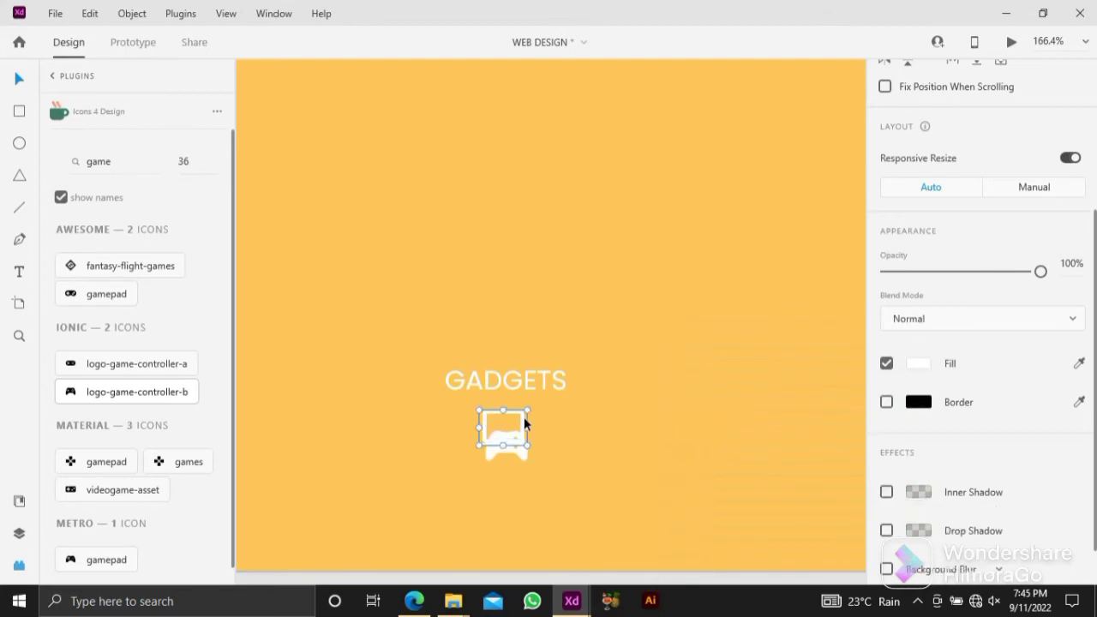
key(Delete)
drag(509, 436, 420, 412)
key(Up)
scroll(499, 412, down, 3)
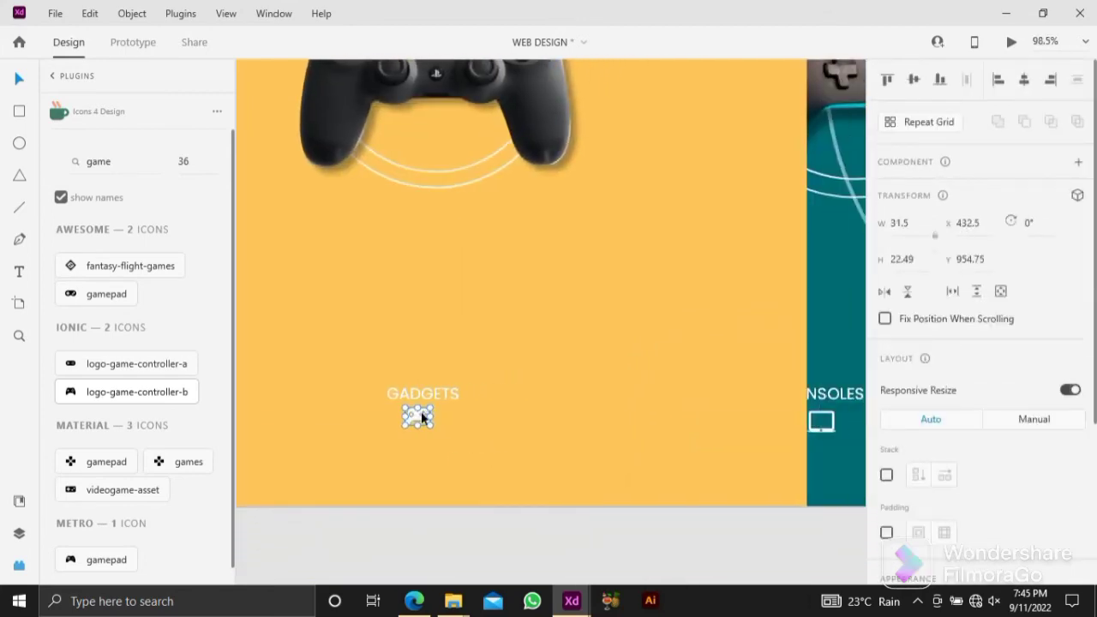
Examine the controller icon beside the teal panel's icon and check the overall layout of the three panels.
scroll(421, 416, down, 3)
drag(514, 421, 462, 417)
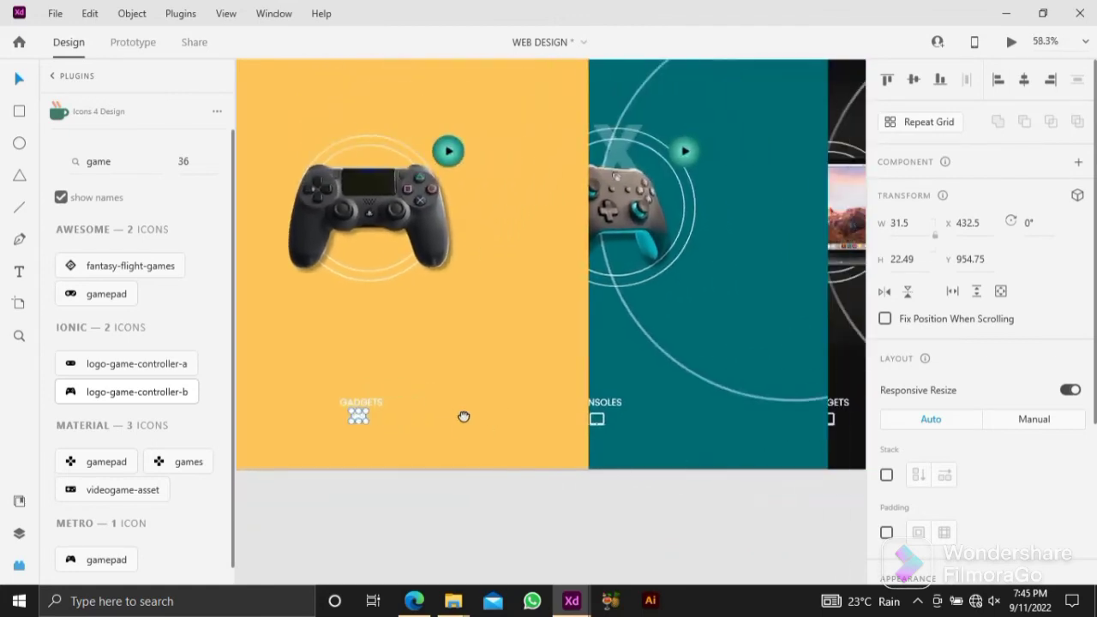
click(618, 410)
scroll(618, 410, up, 4)
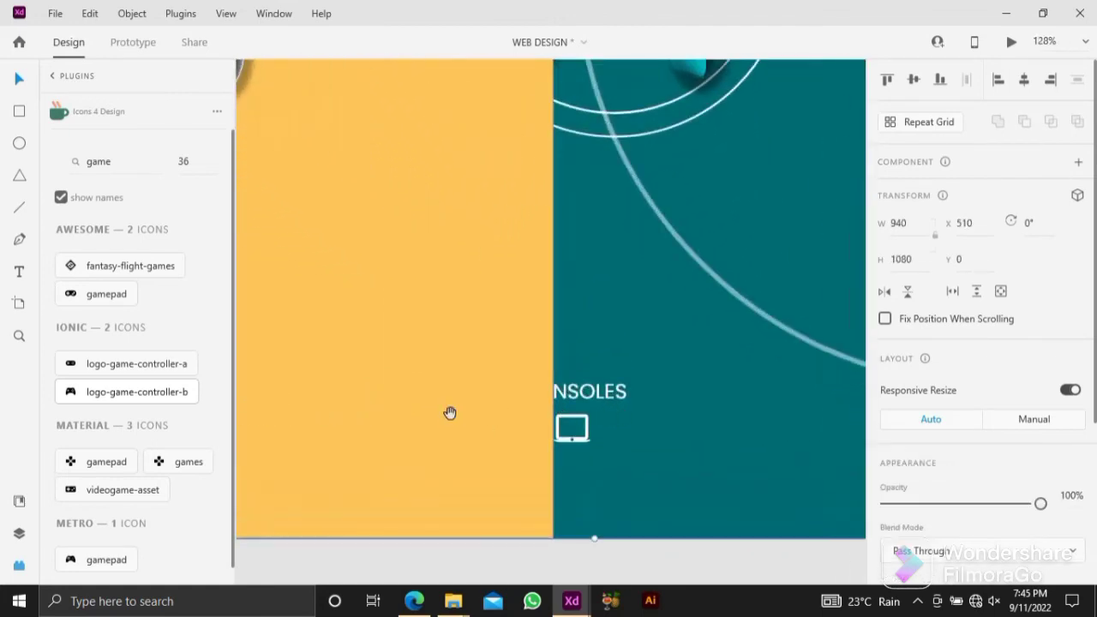
scroll(450, 412, down, 3)
drag(339, 448, 502, 452)
click(376, 518)
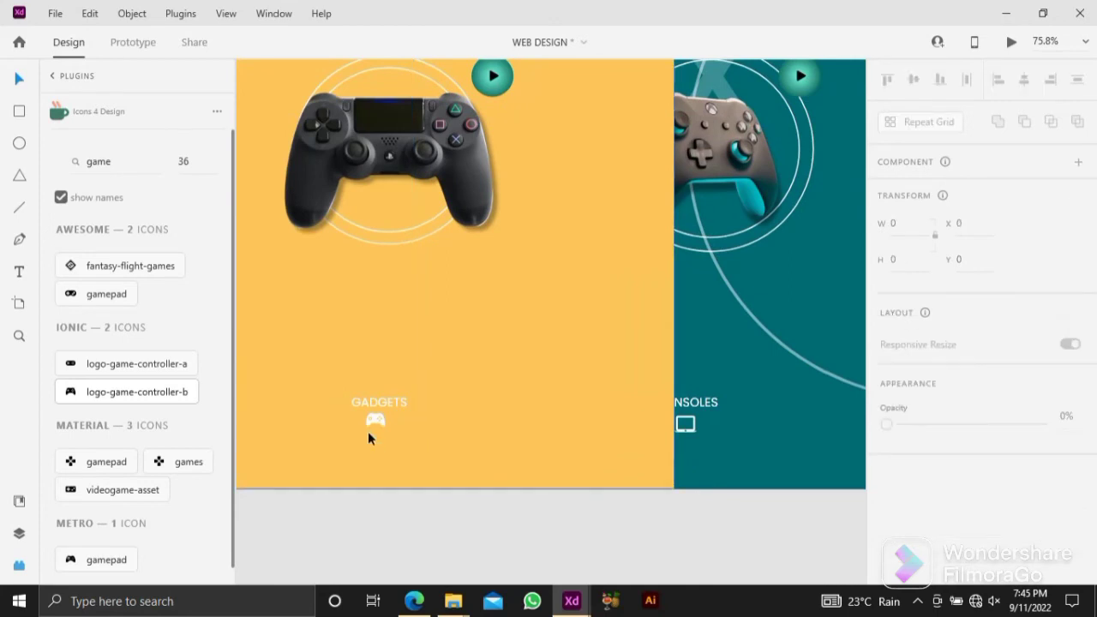
scroll(367, 431, down, 2)
drag(375, 500, 431, 554)
scroll(423, 388, down, 2)
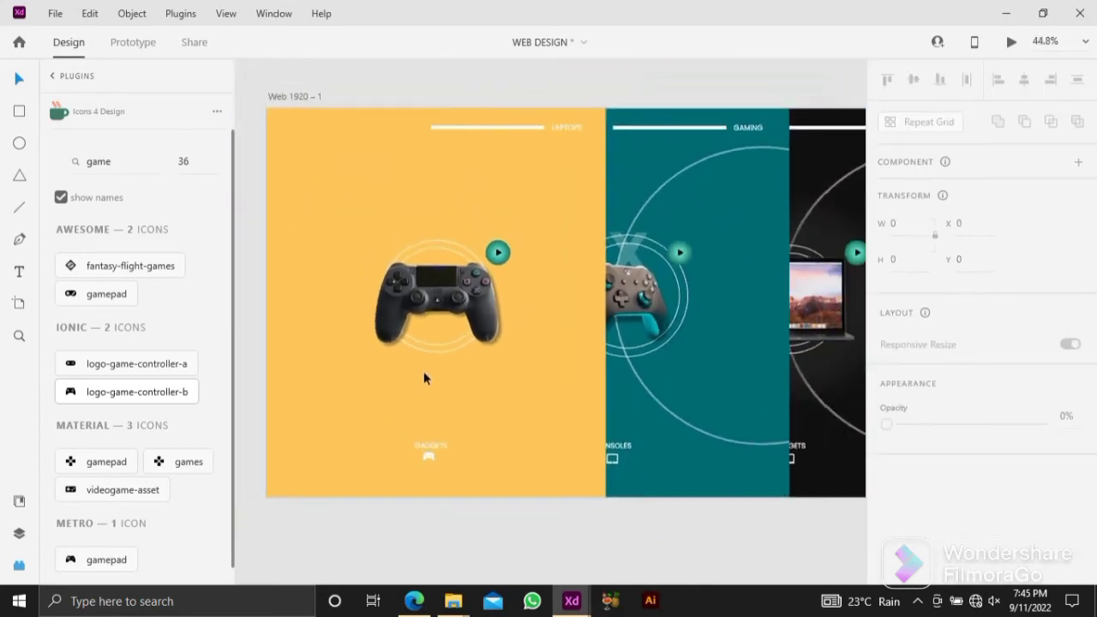
drag(423, 377, 415, 399)
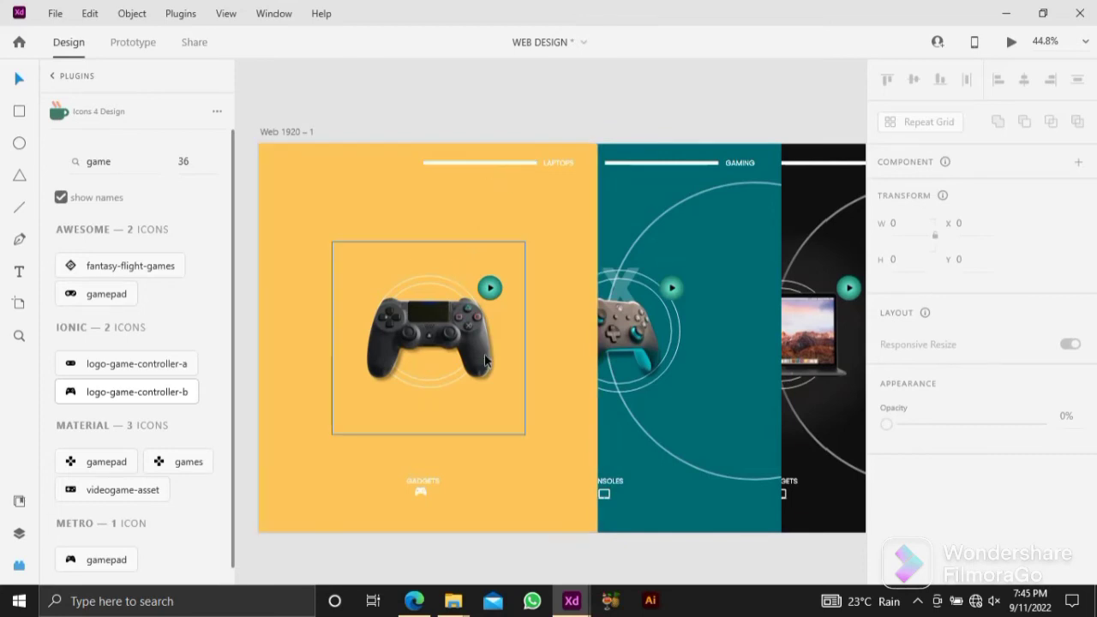
scroll(506, 207, down, 2)
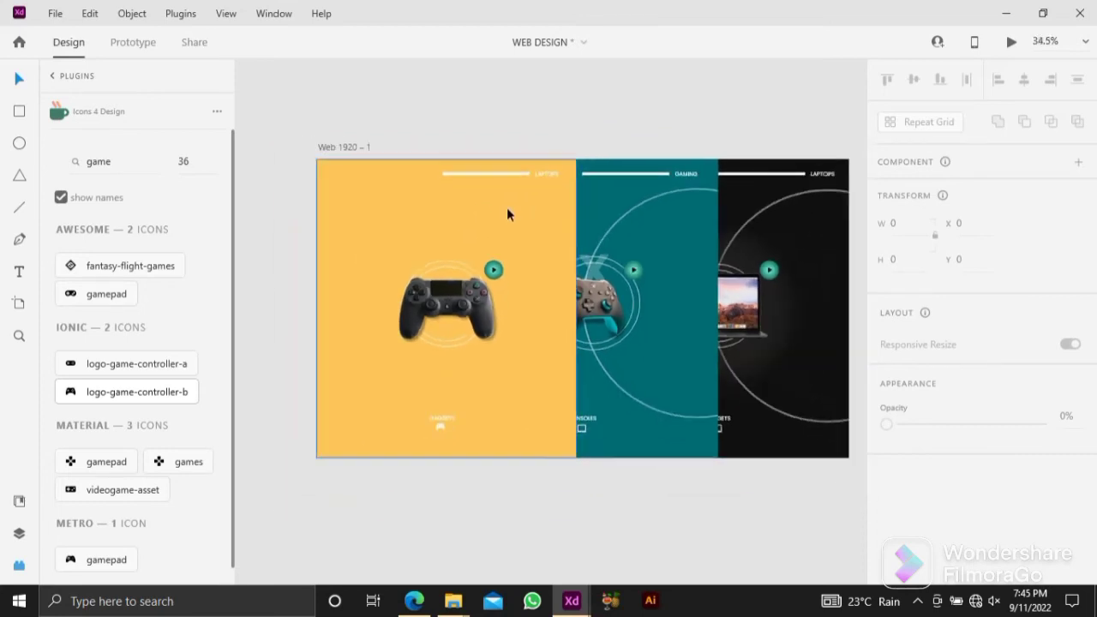
Draw an unfilled circle centered on the yellow panel's controller with a white #FFFFFF border of size 3.
drag(506, 207, 479, 258)
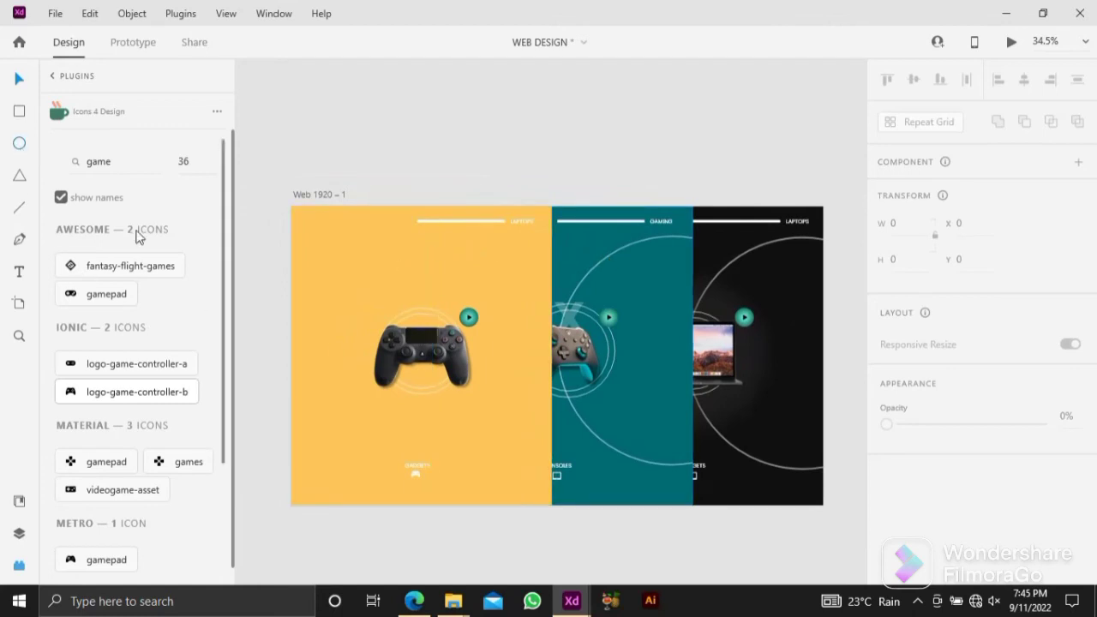
drag(420, 351, 473, 402)
scroll(908, 394, down, 3)
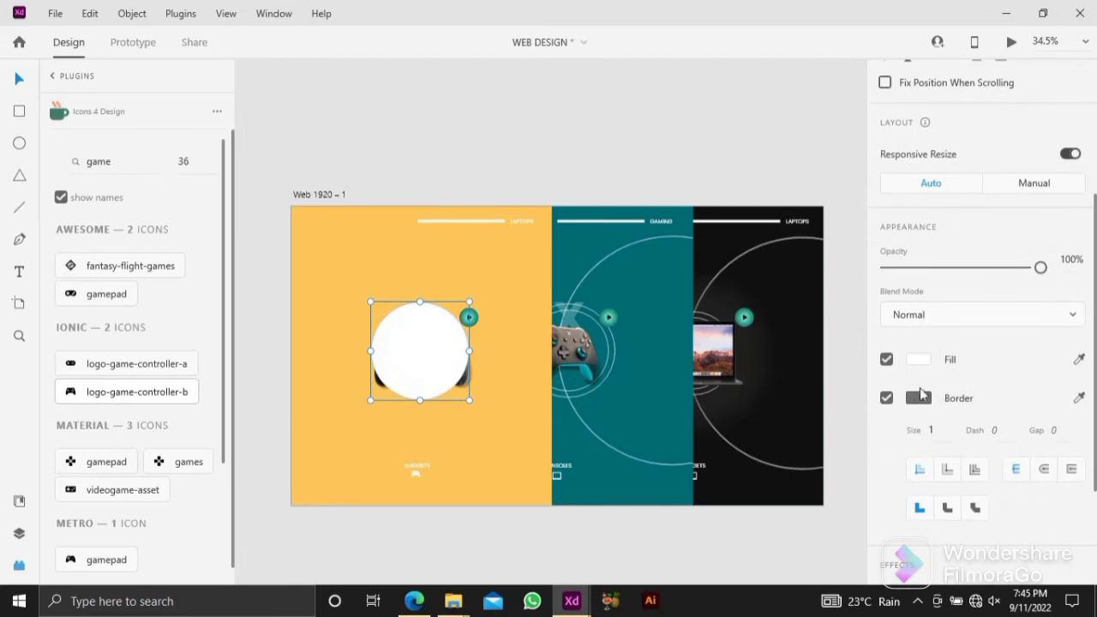
click(919, 396)
drag(721, 315, 623, 259)
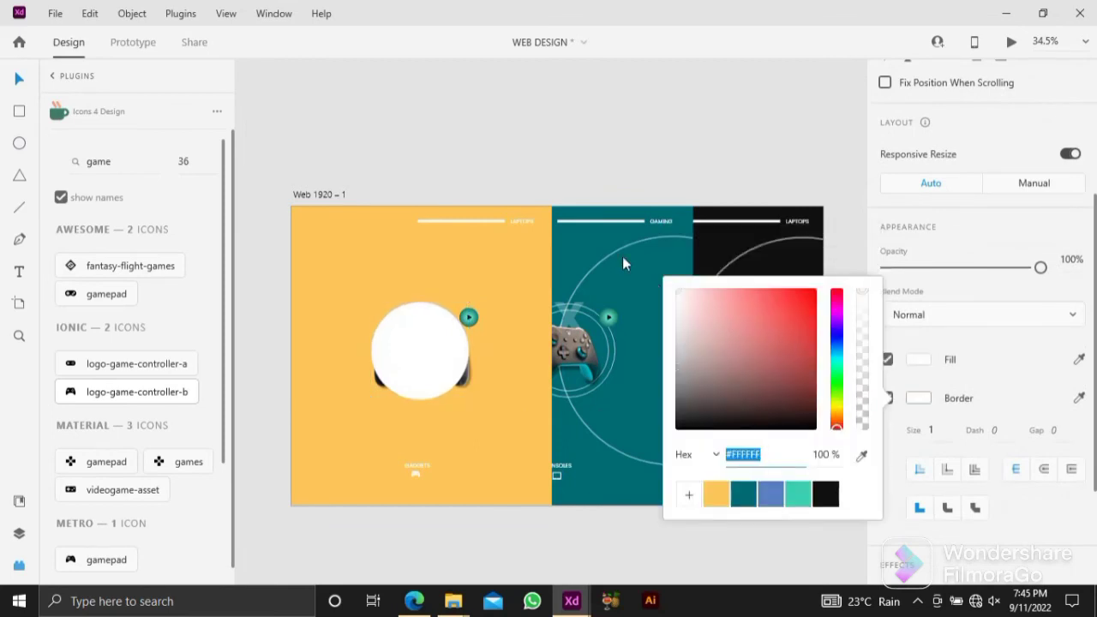
click(888, 360)
click(886, 359)
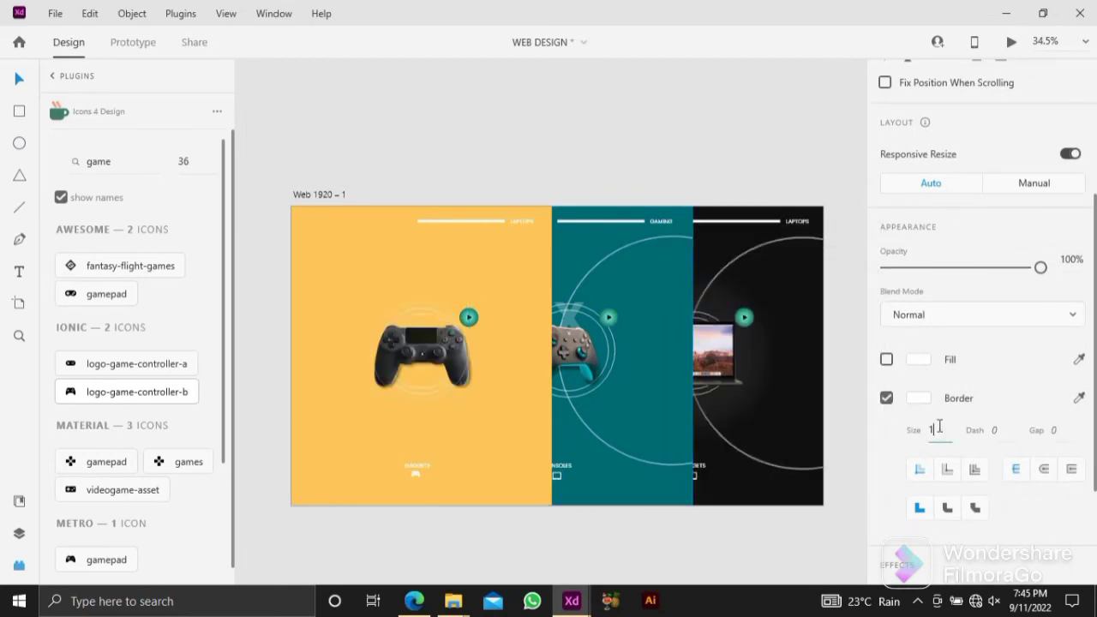
text(3)
click(467, 350)
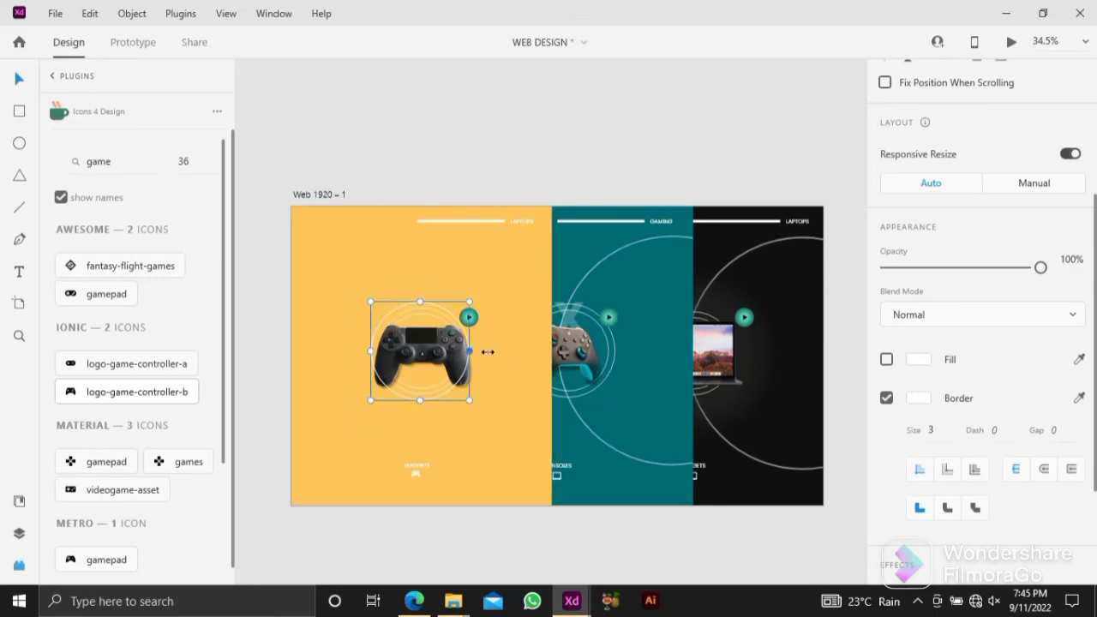
Enlarge the new circle and move it so it straddles the boundary between the yellow and teal panels.
drag(486, 351, 591, 352)
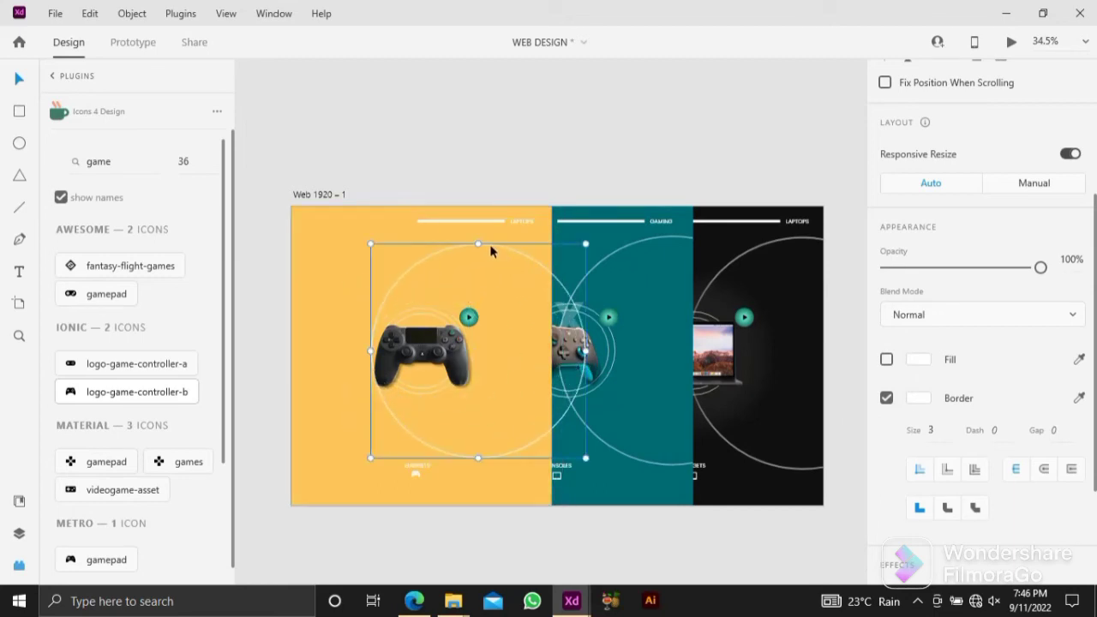
drag(490, 247, 542, 256)
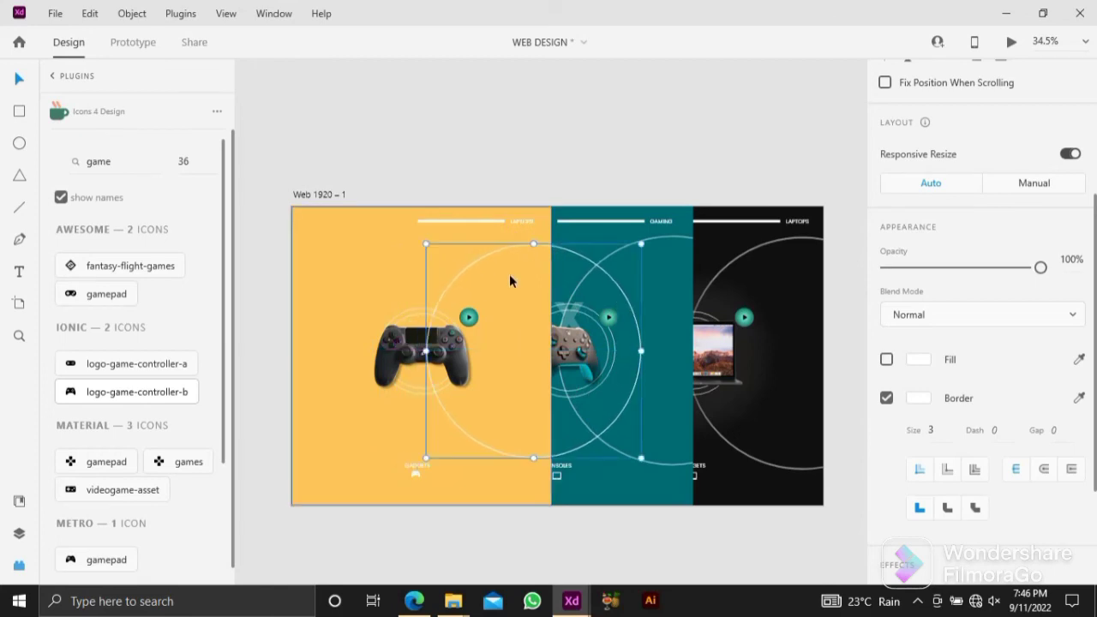
drag(427, 350, 415, 351)
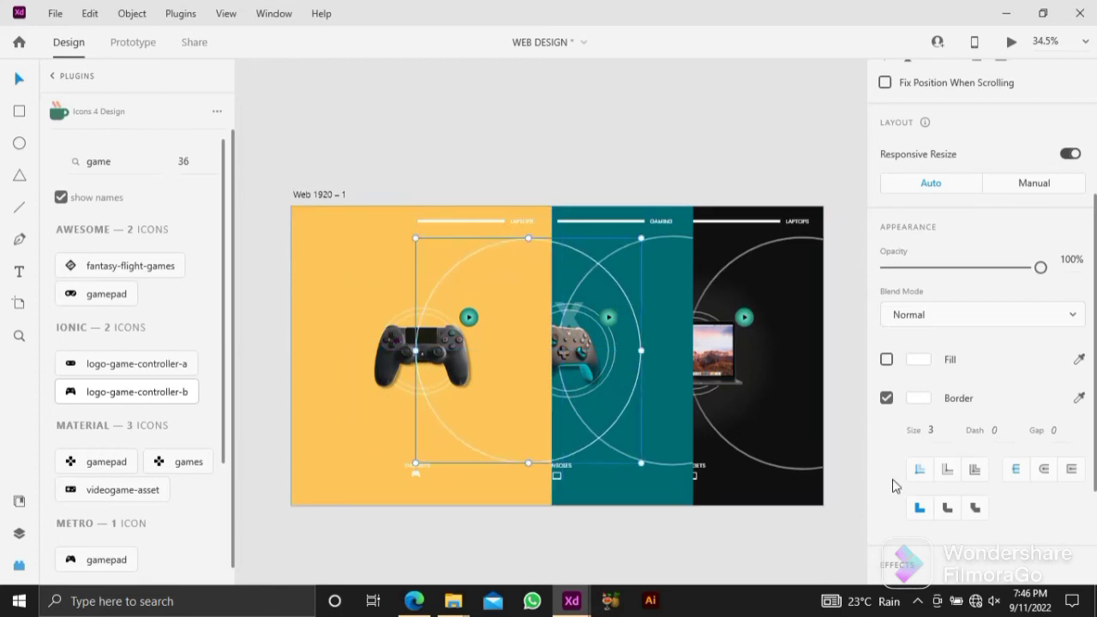
Set the large circle's opacity to 46% and its border size to 5.
key(Return)
click(957, 269)
drag(957, 269, 958, 268)
click(935, 431)
key(Up)
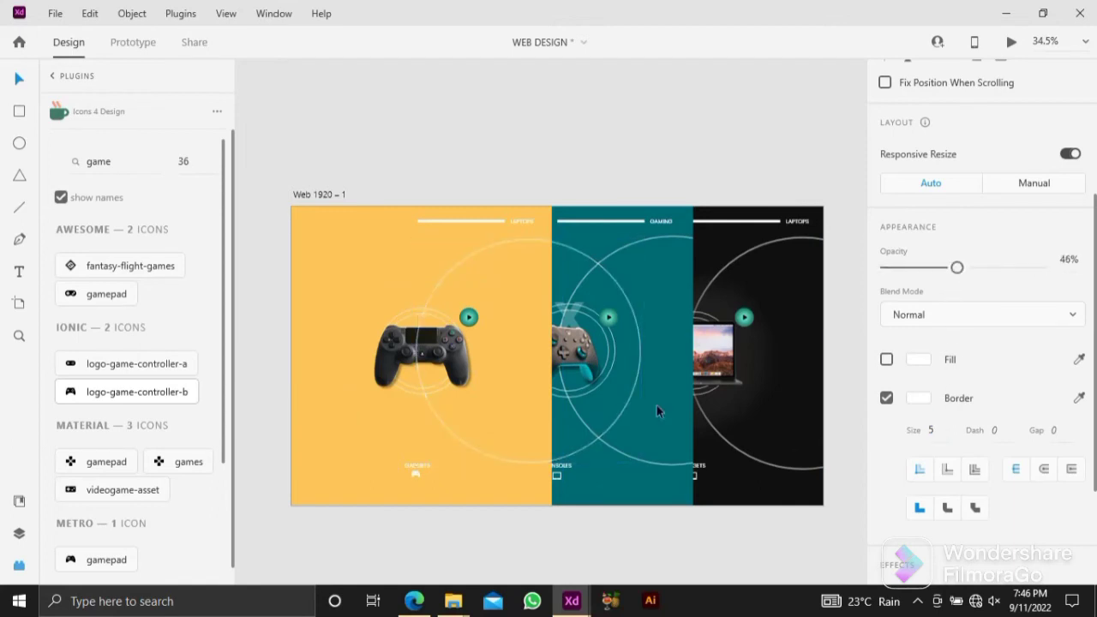
click(460, 363)
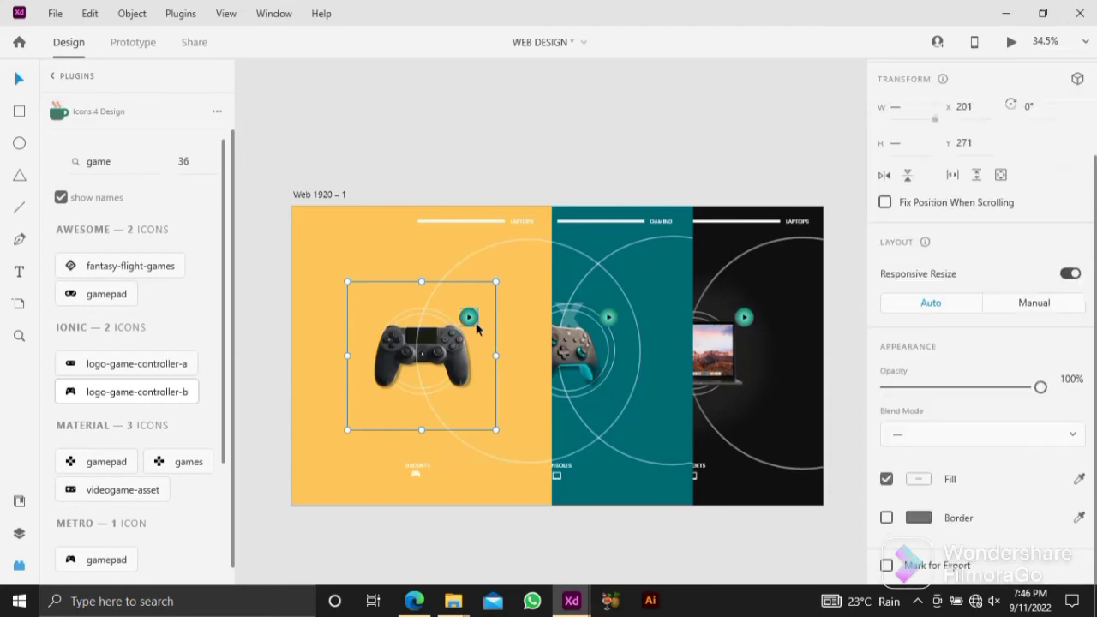
click(449, 220)
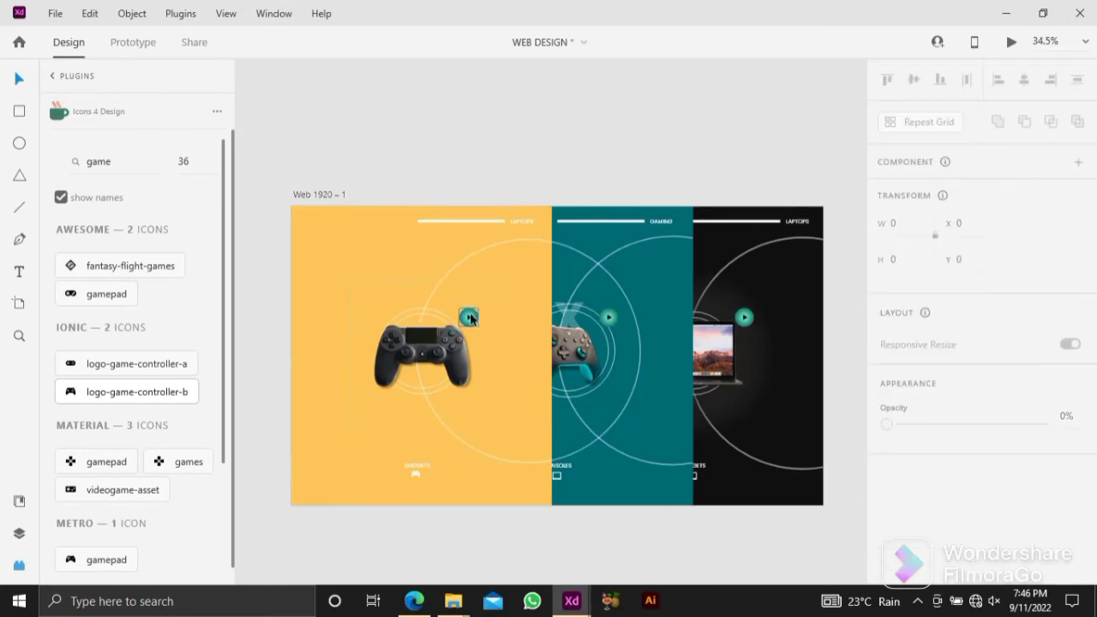
Change the inner color of the radial gradient on the yellow panel's play button to #FEFFFF.
scroll(469, 319, up, 4)
scroll(468, 319, up, 4)
click(468, 319)
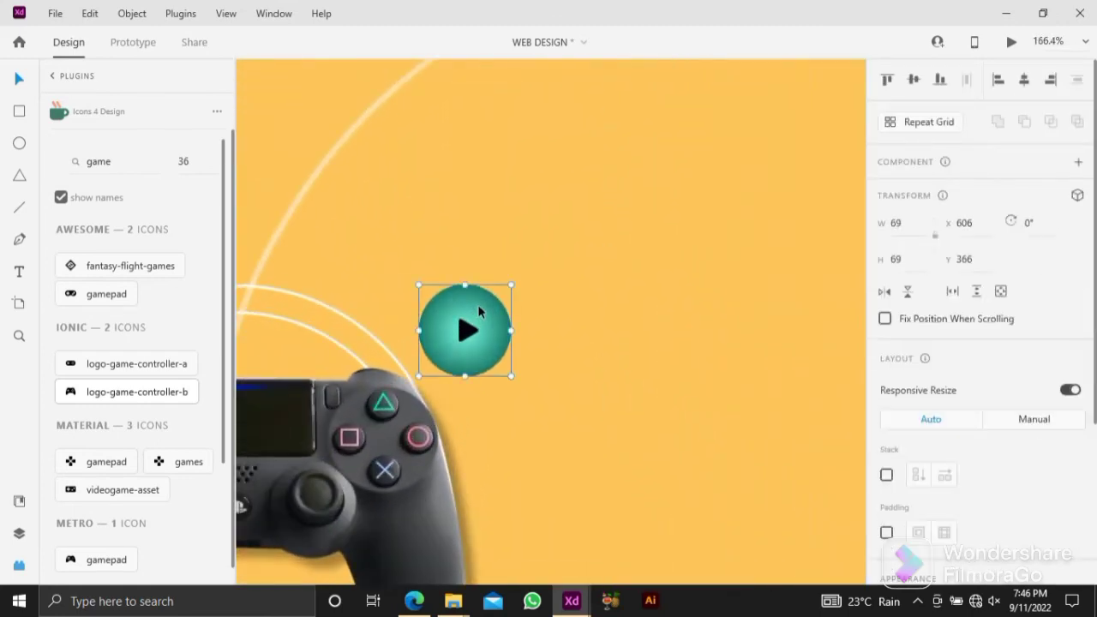
scroll(926, 453, down, 4)
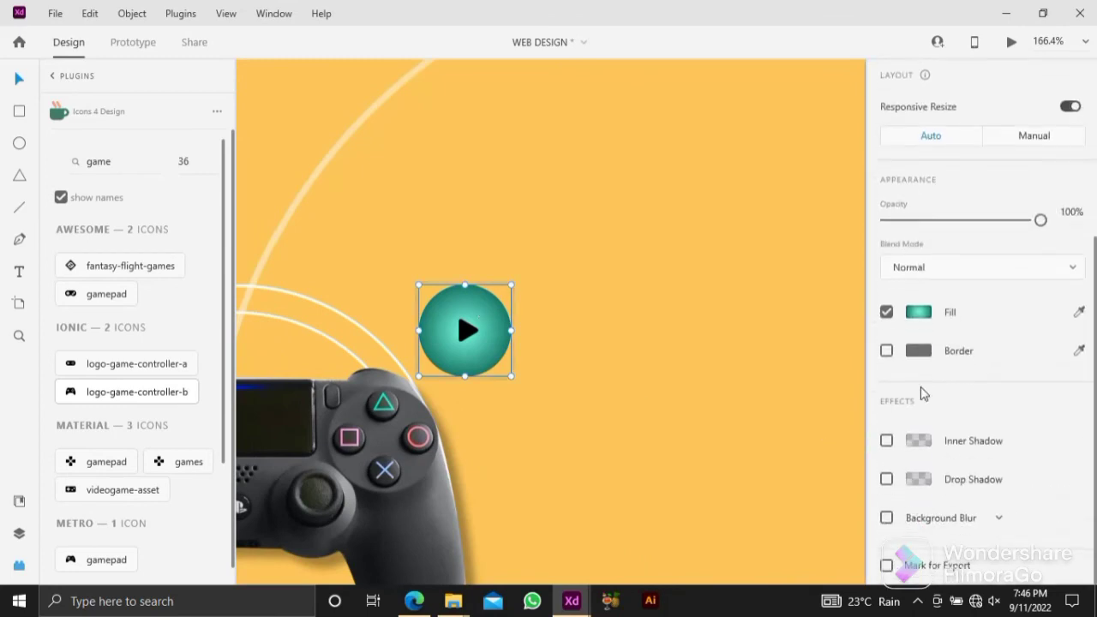
click(915, 314)
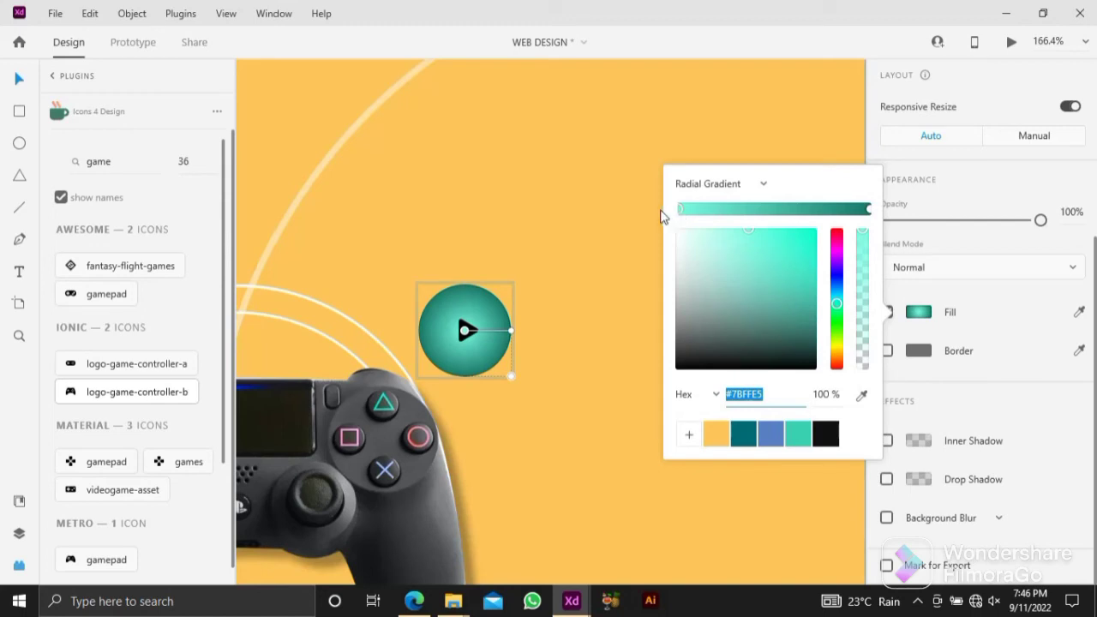
drag(690, 245, 677, 232)
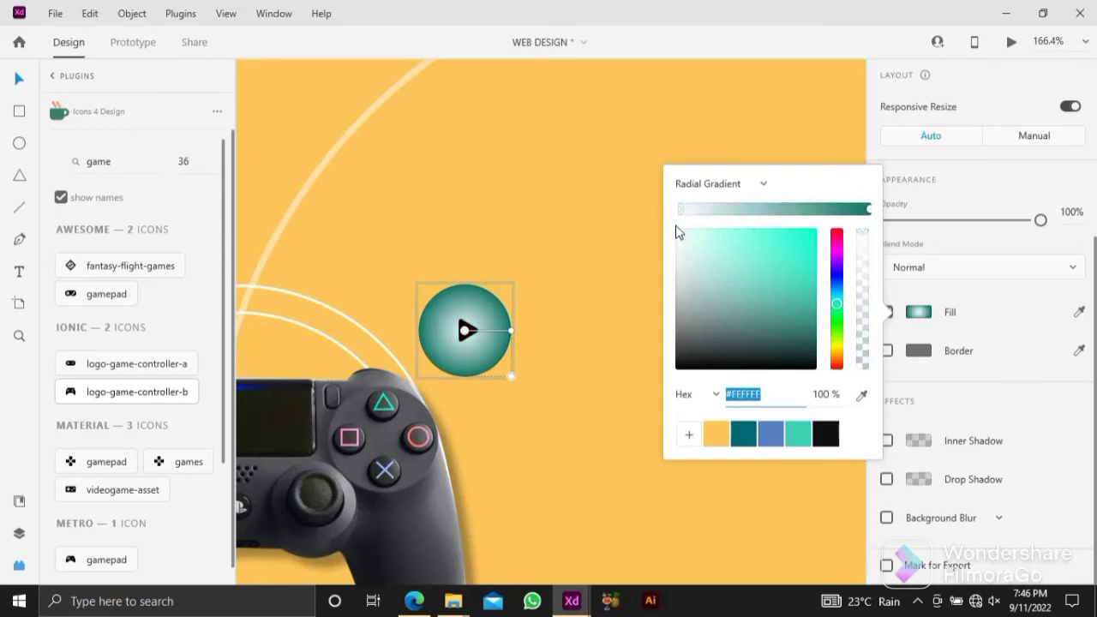
Change the outer color of the play button's radial gradient to the golden shade #DBAC50.
click(868, 210)
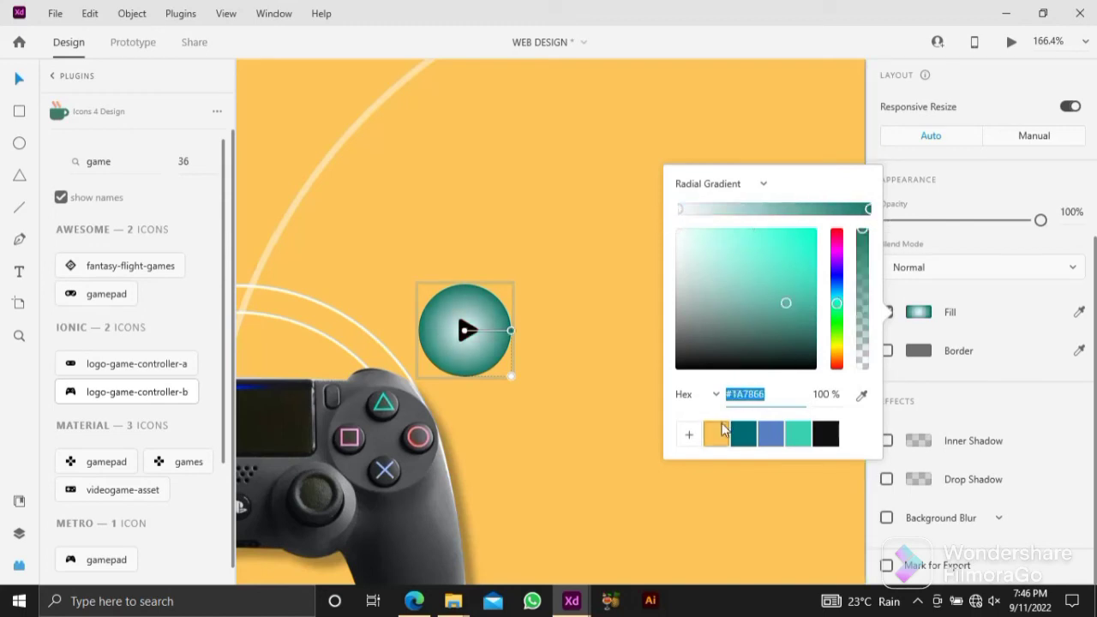
click(723, 431)
drag(780, 243, 772, 271)
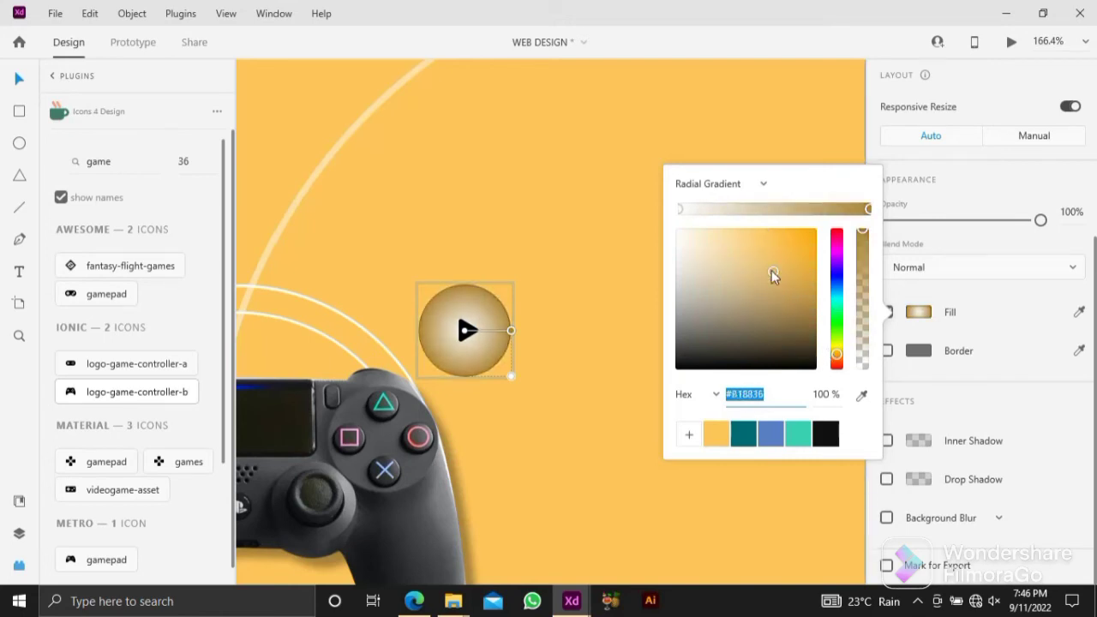
drag(771, 270, 765, 249)
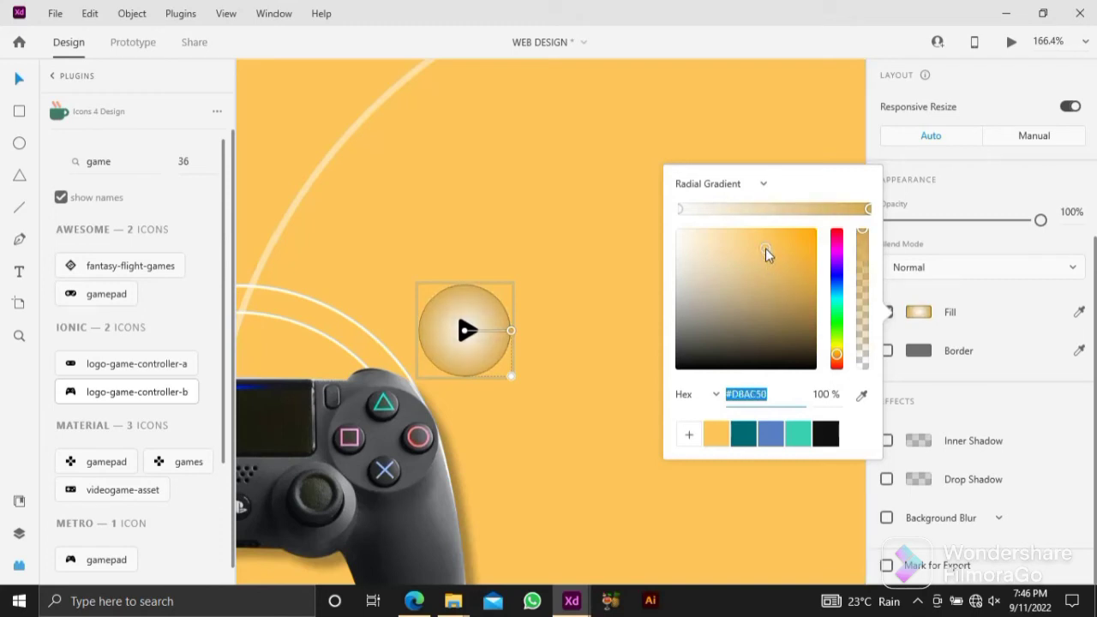
click(582, 331)
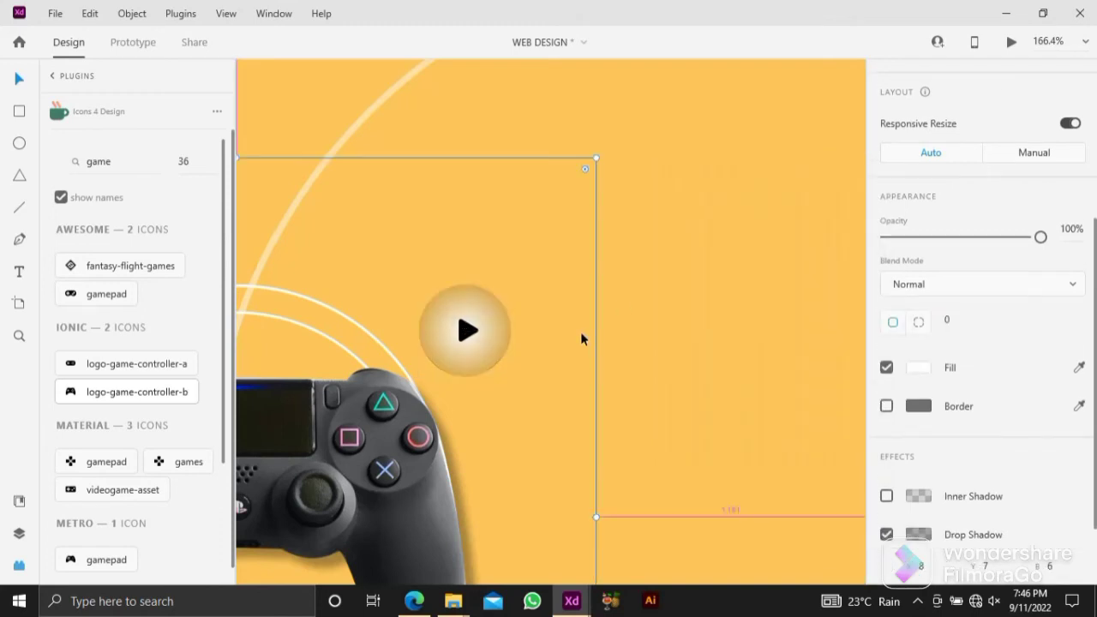
Replace the LAPTOPS heading on the yellow panel with GAMING.
ctrl+scroll(580, 331, down, 5)
ctrl+scroll(580, 332, down, 3)
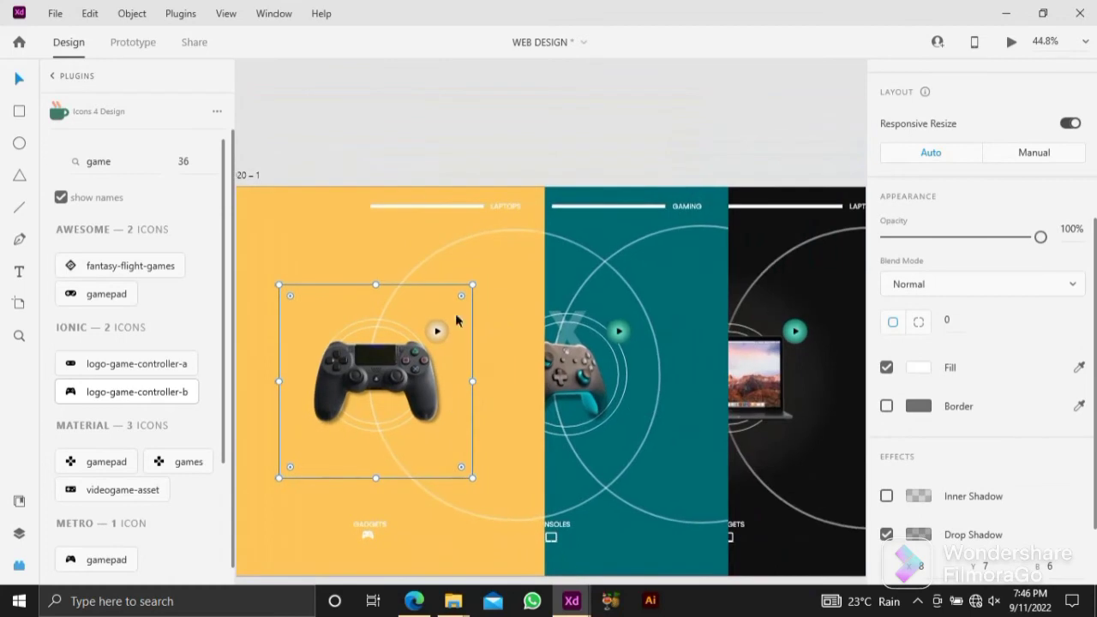
ctrl+scroll(417, 159, up, 8)
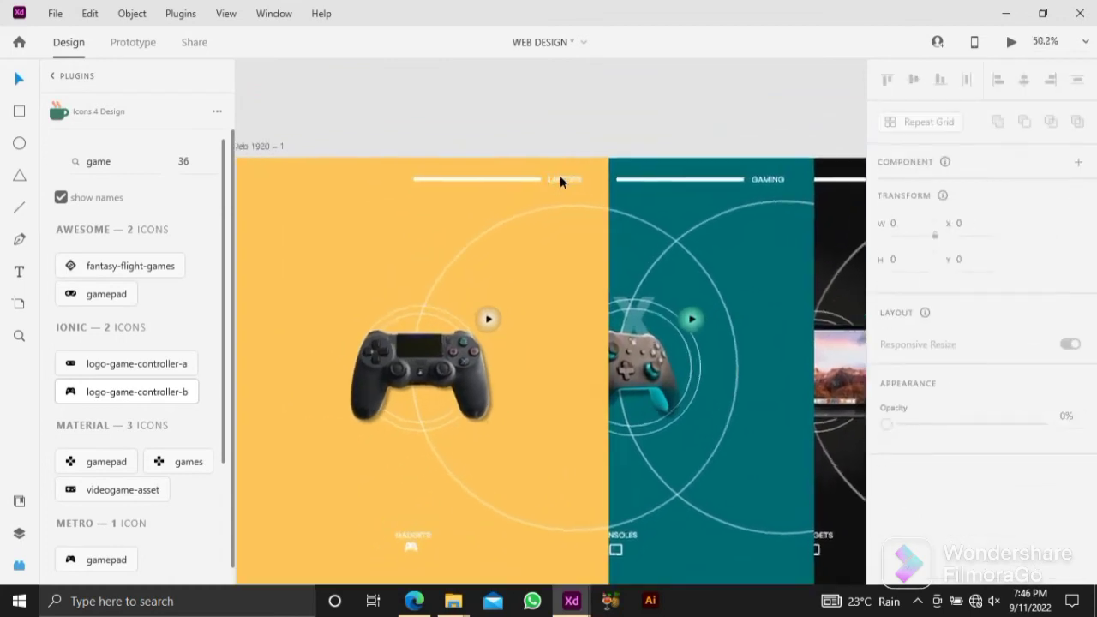
double_click(570, 184)
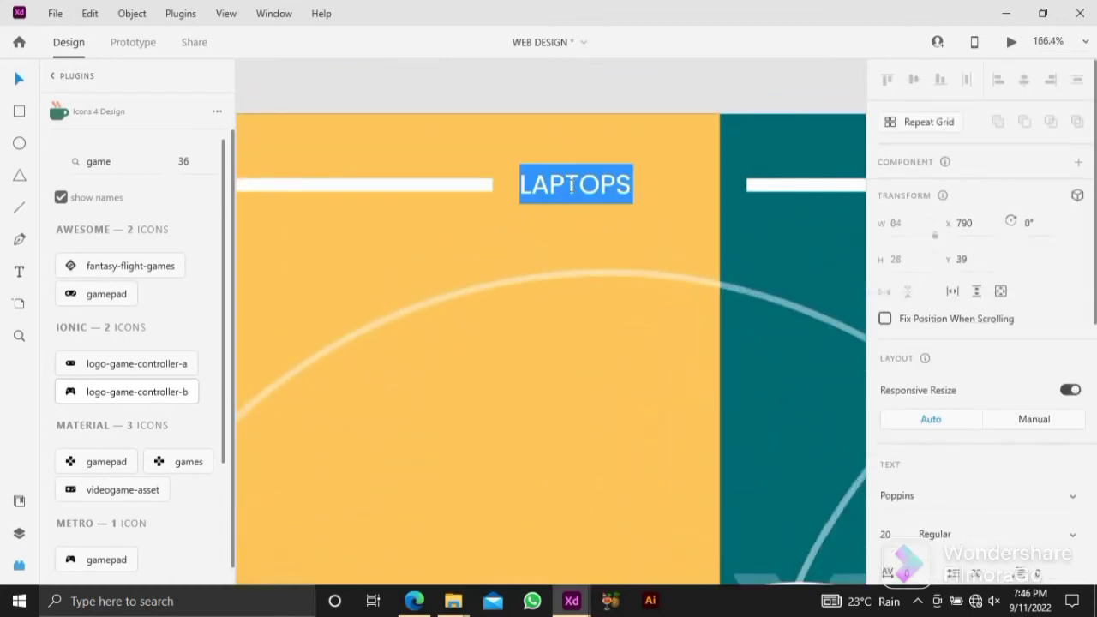
text(GAM)
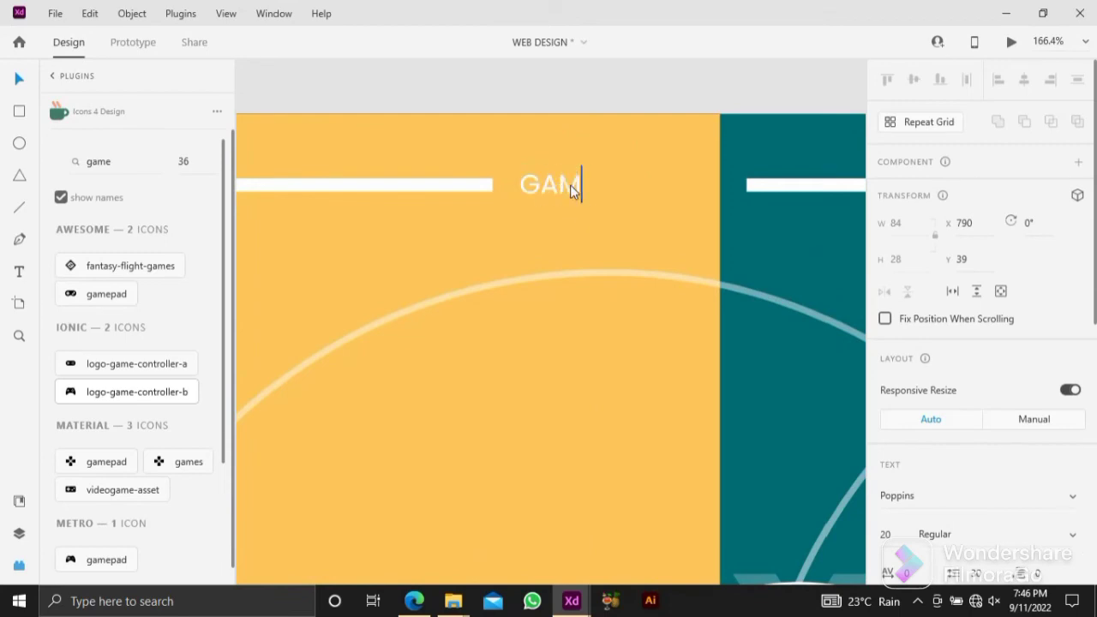
text(ING)
key(Escape)
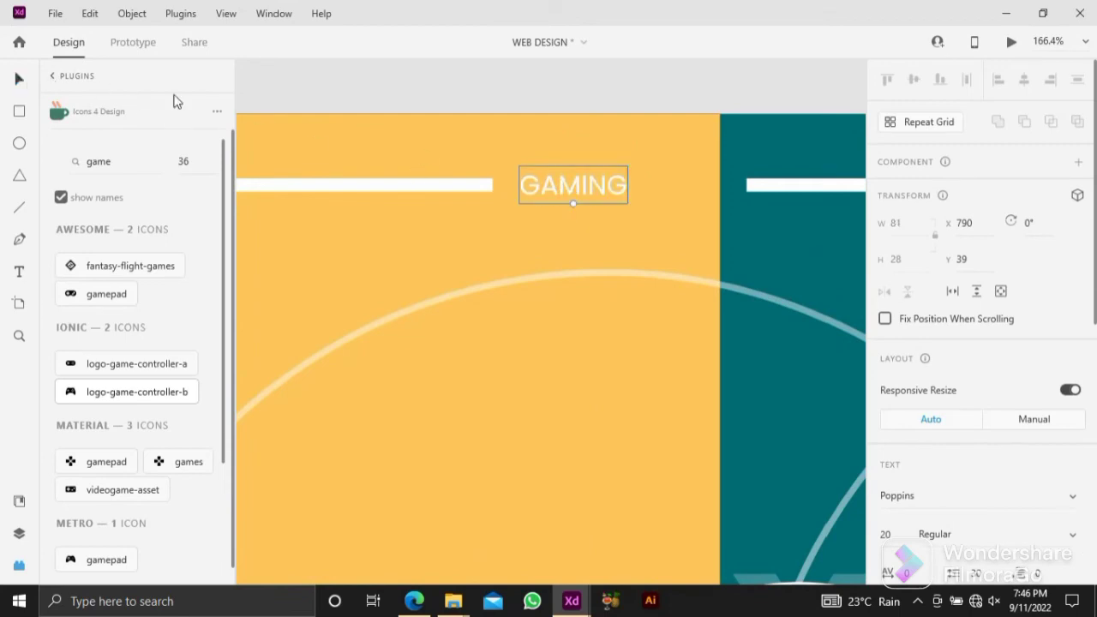
Replace the yellow panel's GADGETS label with CONSOLES and center it above the controller icon at X 397, Y 923.
scroll(656, 225, down, 5)
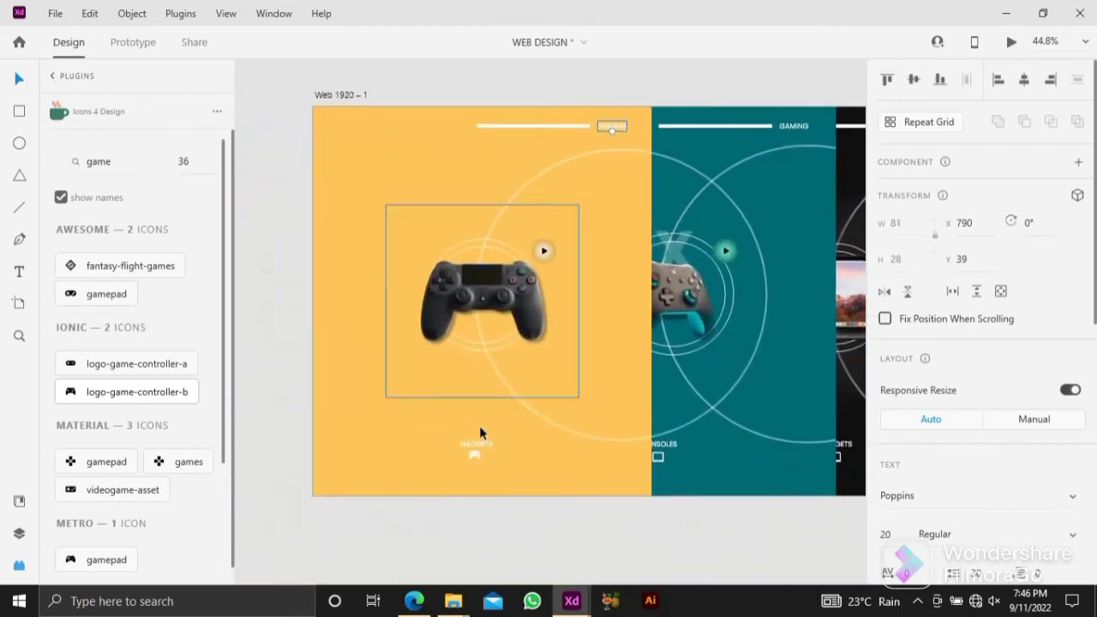
scroll(471, 441, up, 5)
double_click(481, 433)
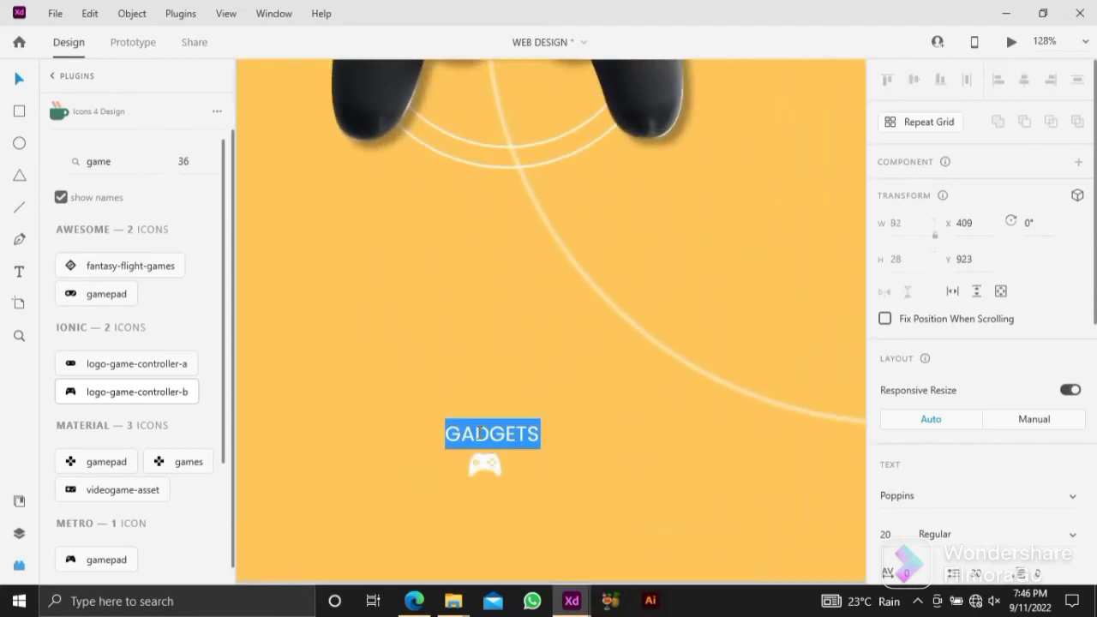
text(CONSOL)
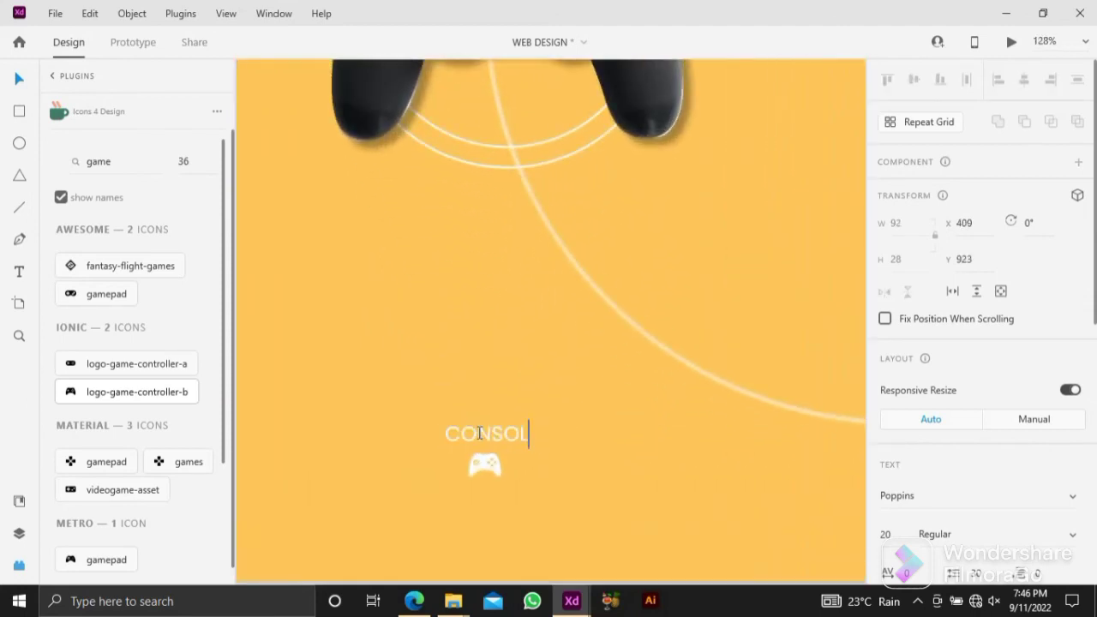
text(ES)
key(Escape)
drag(538, 444, 523, 443)
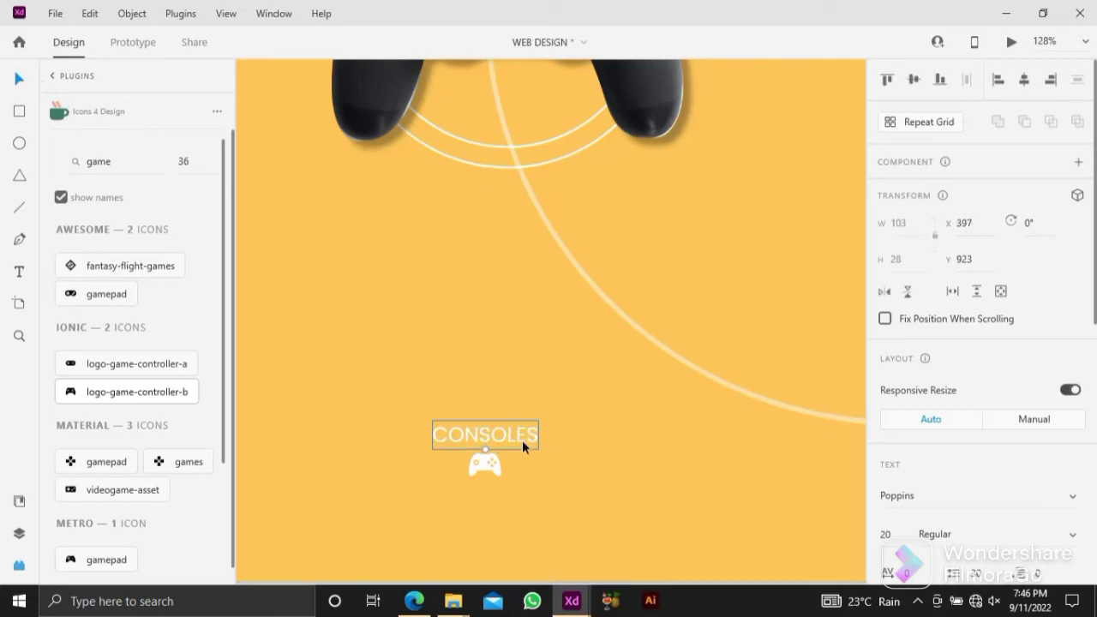
Add the two-line text PLAY STATION above the yellow panel's controller and enlarge it to font size 104 at X 48, Y 250.
scroll(522, 441, down, 4)
click(513, 502)
drag(521, 489, 464, 504)
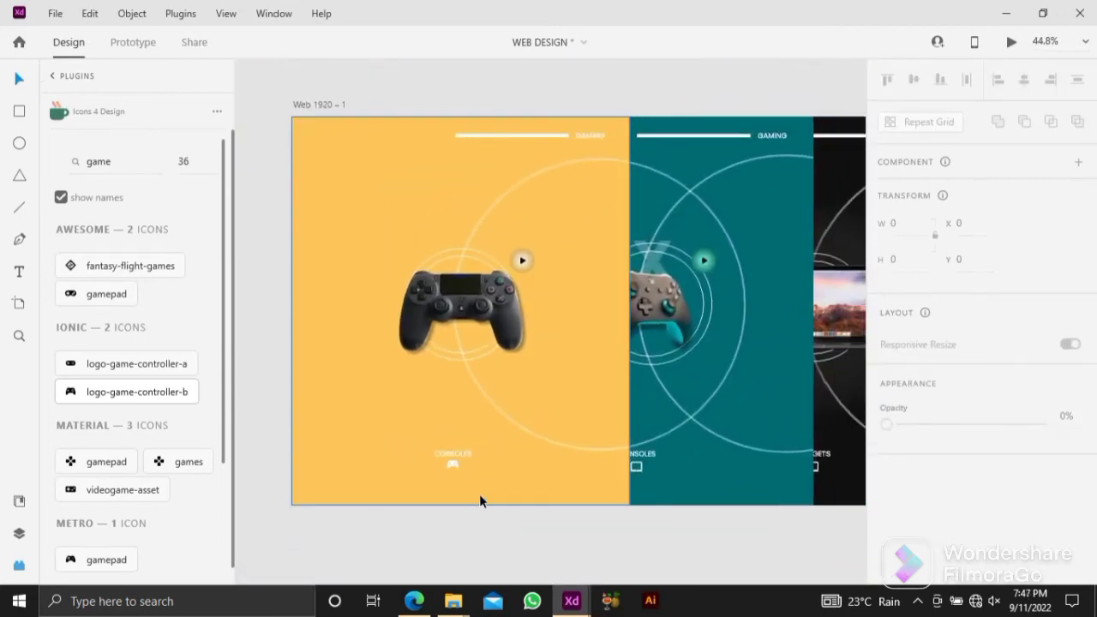
drag(562, 347, 534, 348)
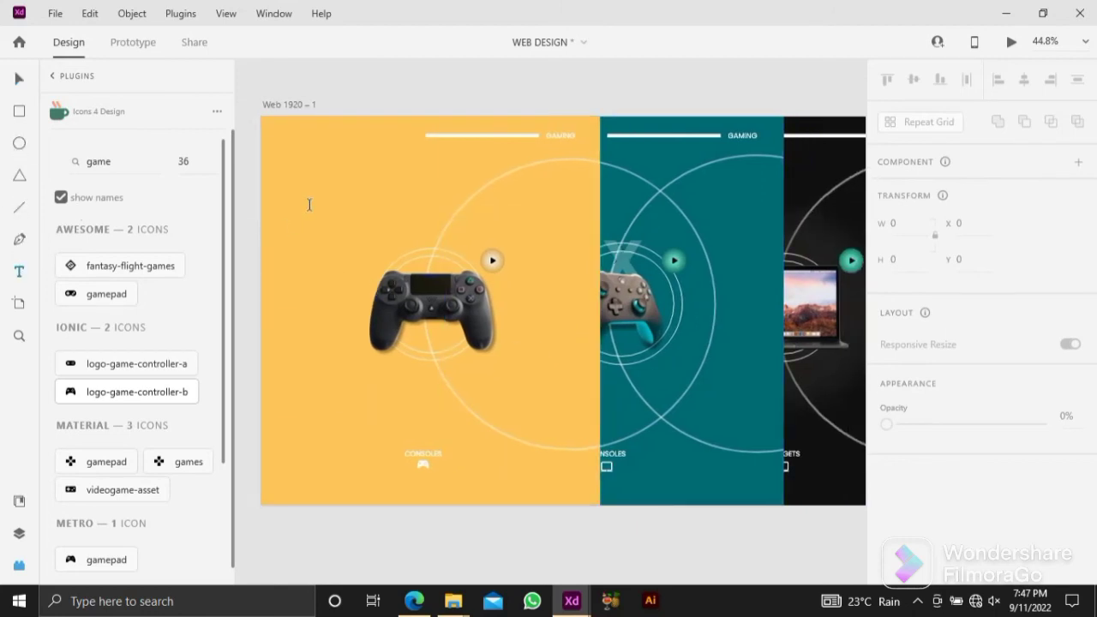
click(343, 214)
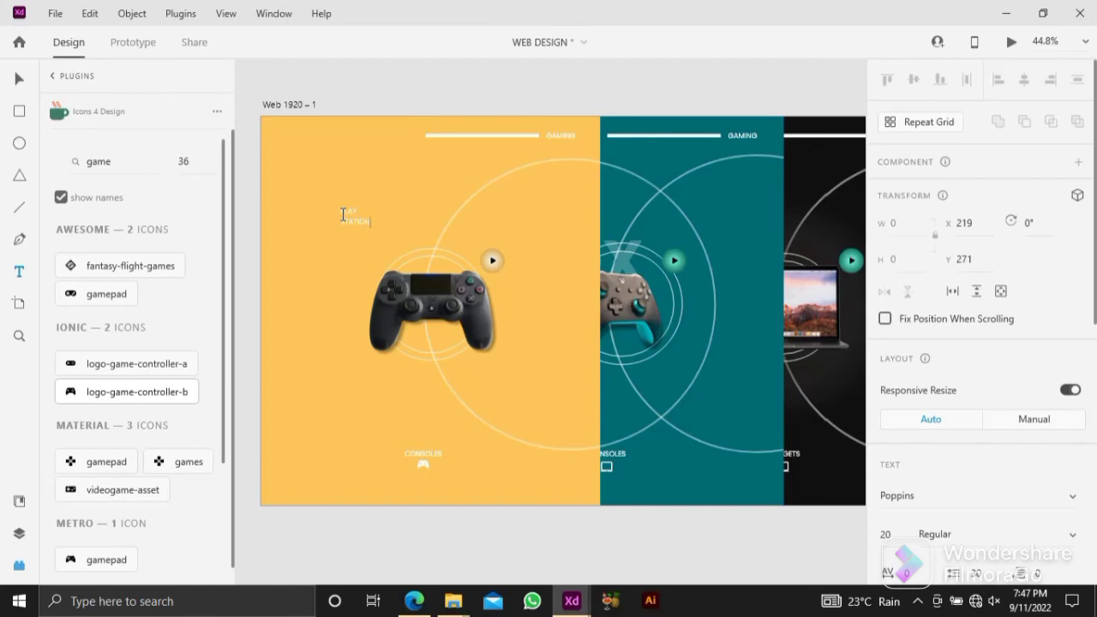
click(17, 81)
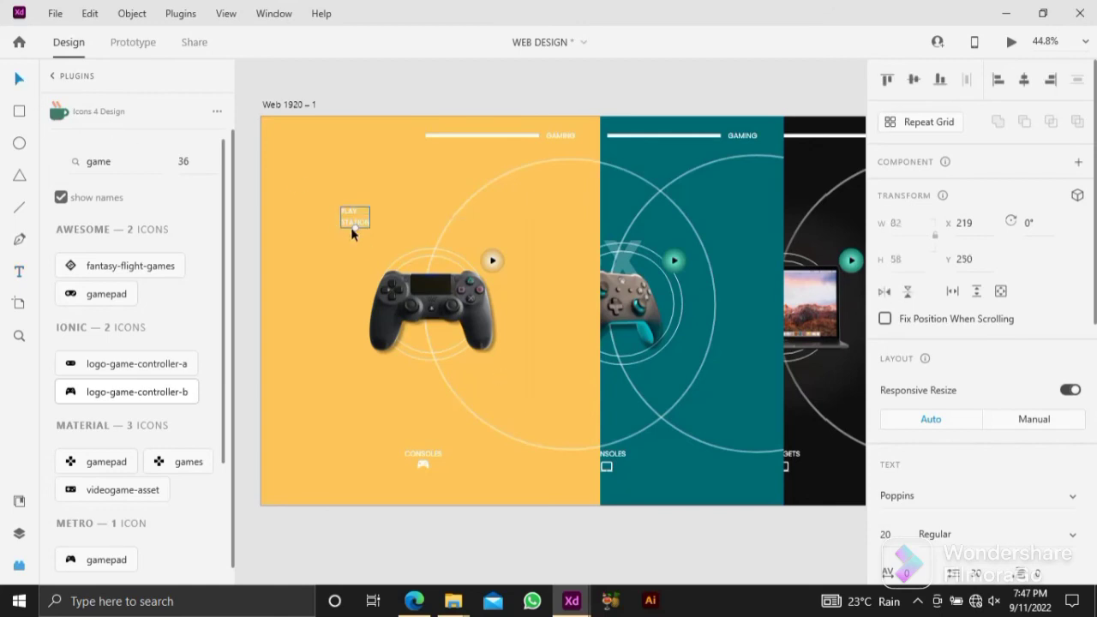
drag(350, 227, 355, 313)
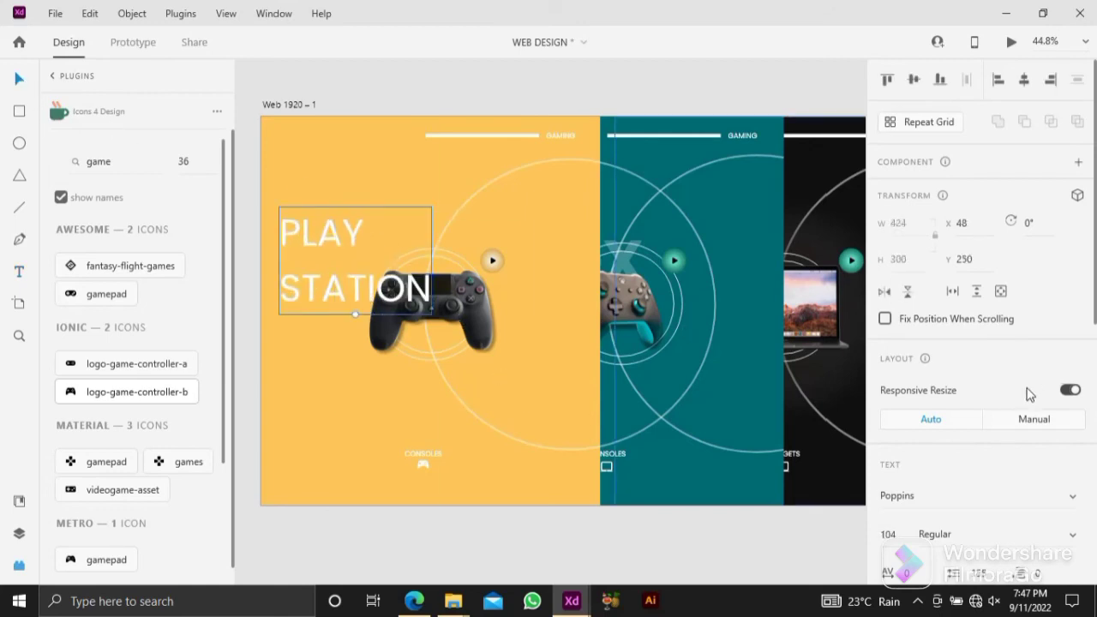
Set the PLAY STATION text's Poppins font weight to Bold.
scroll(1020, 368, down, 3)
click(1072, 299)
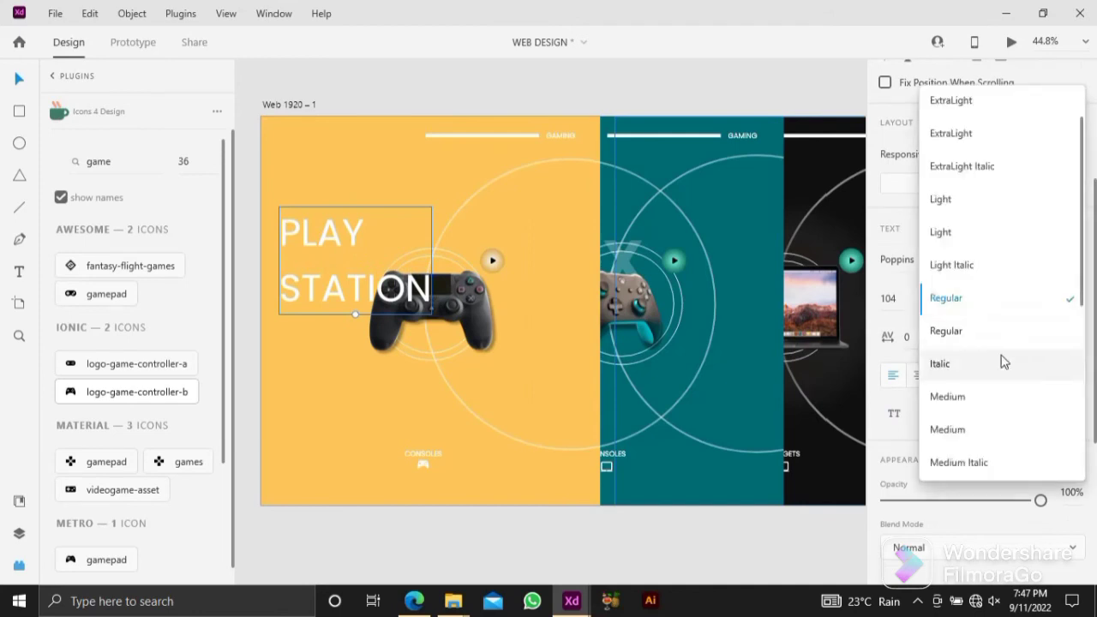
scroll(985, 368, down, 3)
click(939, 355)
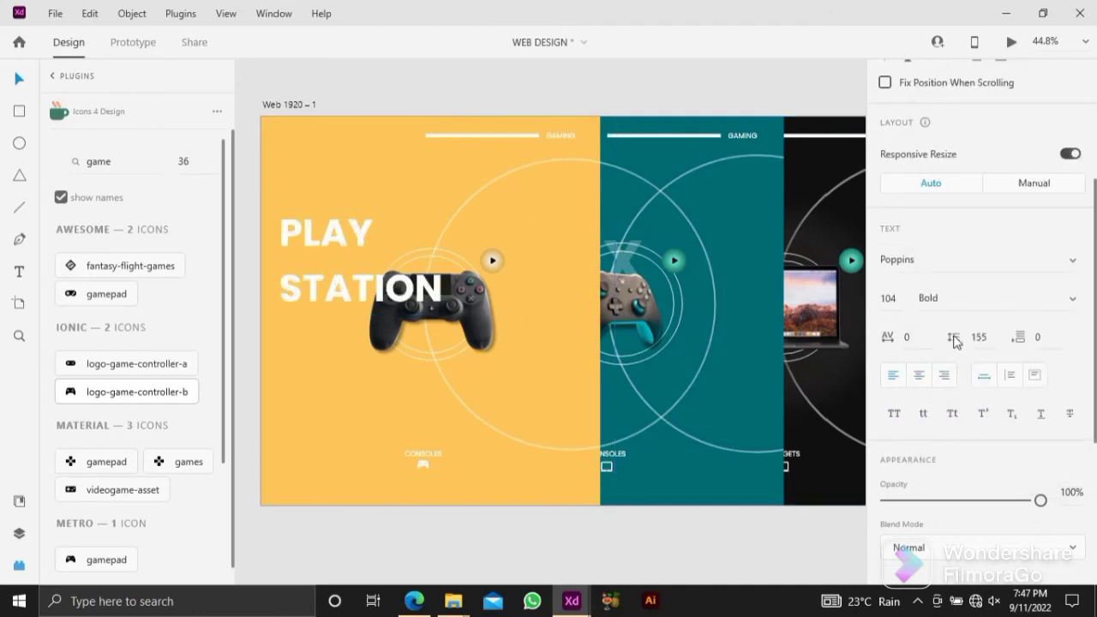
Set the PLAY STATION text's line spacing to 99 and pick the second Bold weight of the Poppins font.
double_click(994, 337)
text(99)
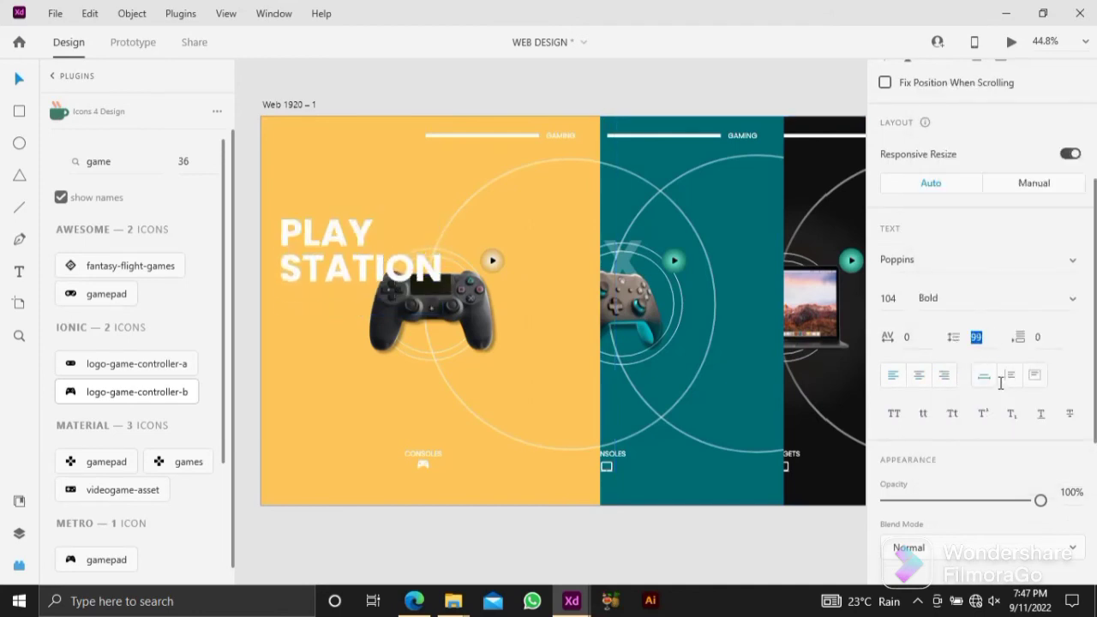
key(Return)
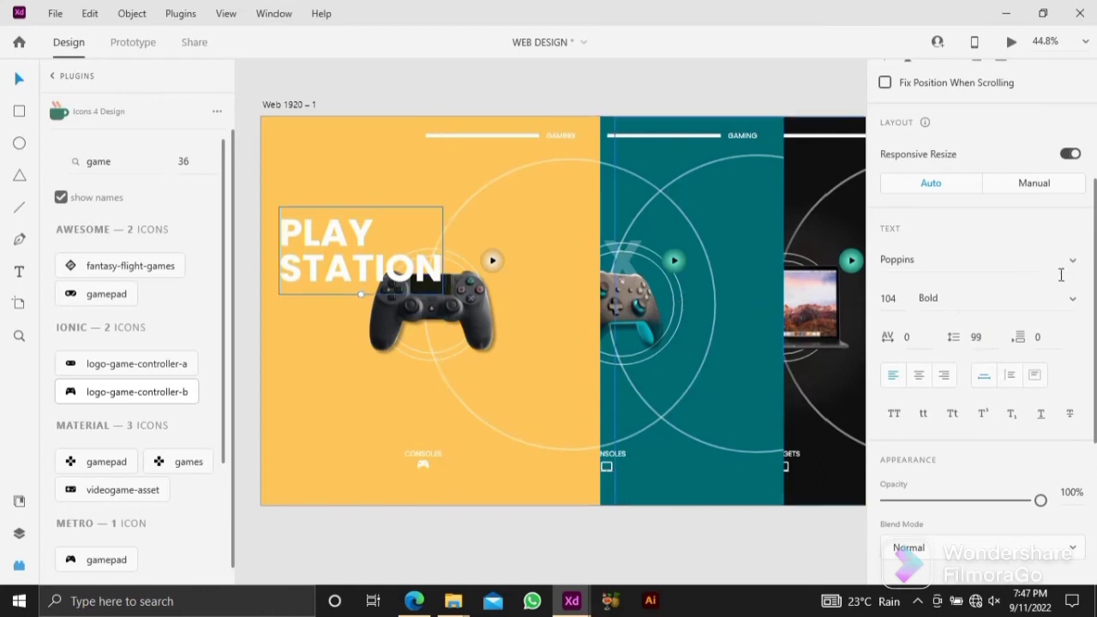
click(1071, 298)
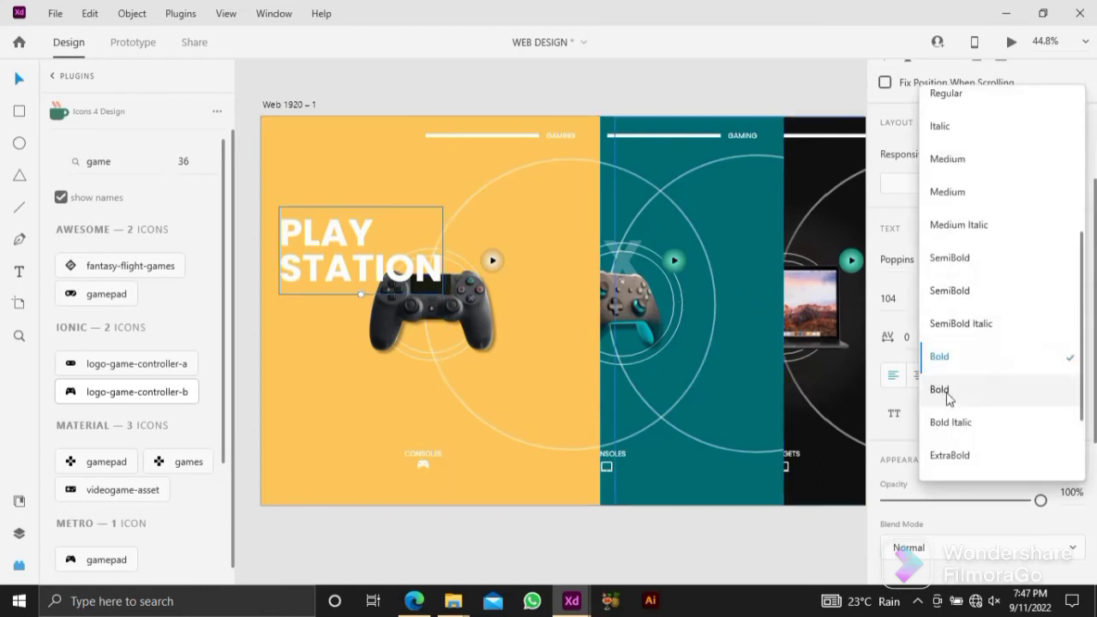
click(939, 389)
Shift the PLAY STATION title slightly, send it behind the yellow panel's controller image and lower its opacity to about half.
drag(418, 270, 423, 276)
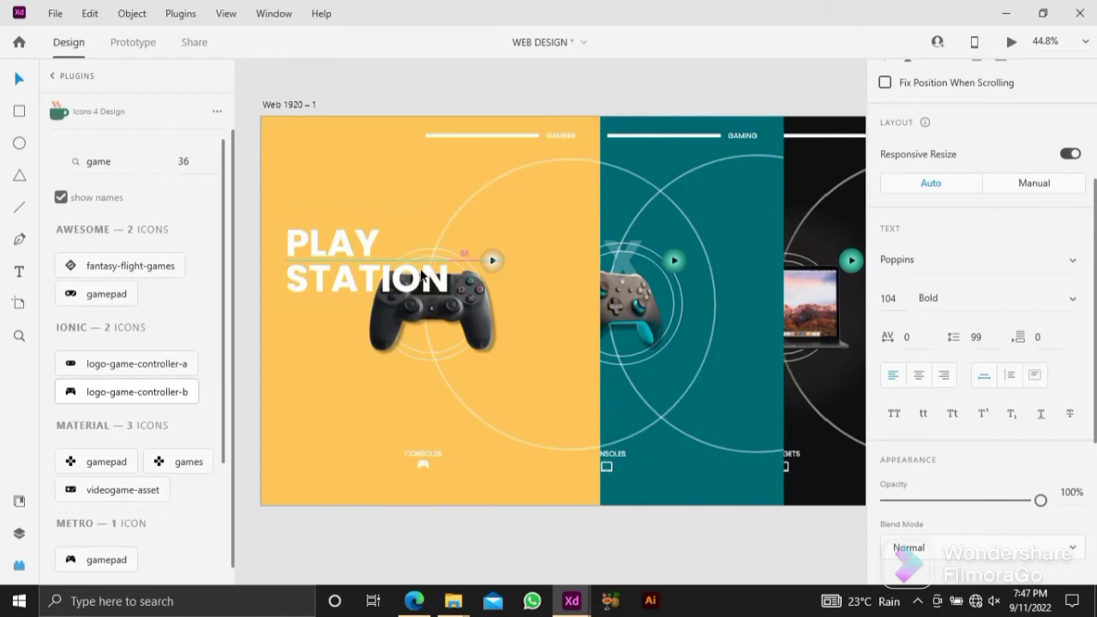
key(ctrl+[)
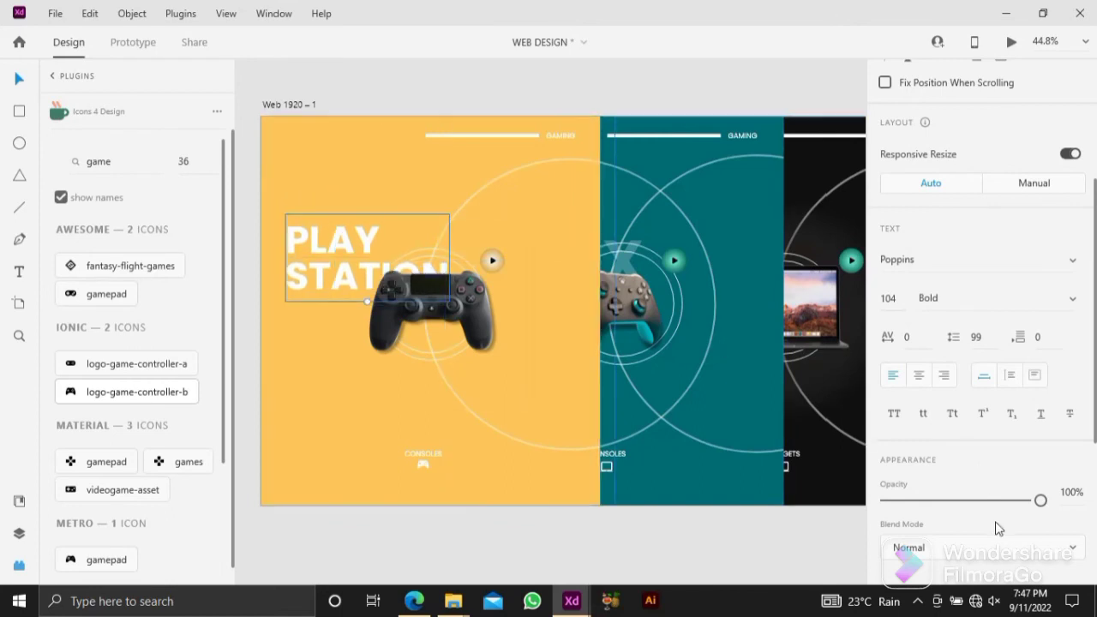
click(956, 502)
drag(956, 504, 965, 504)
click(341, 543)
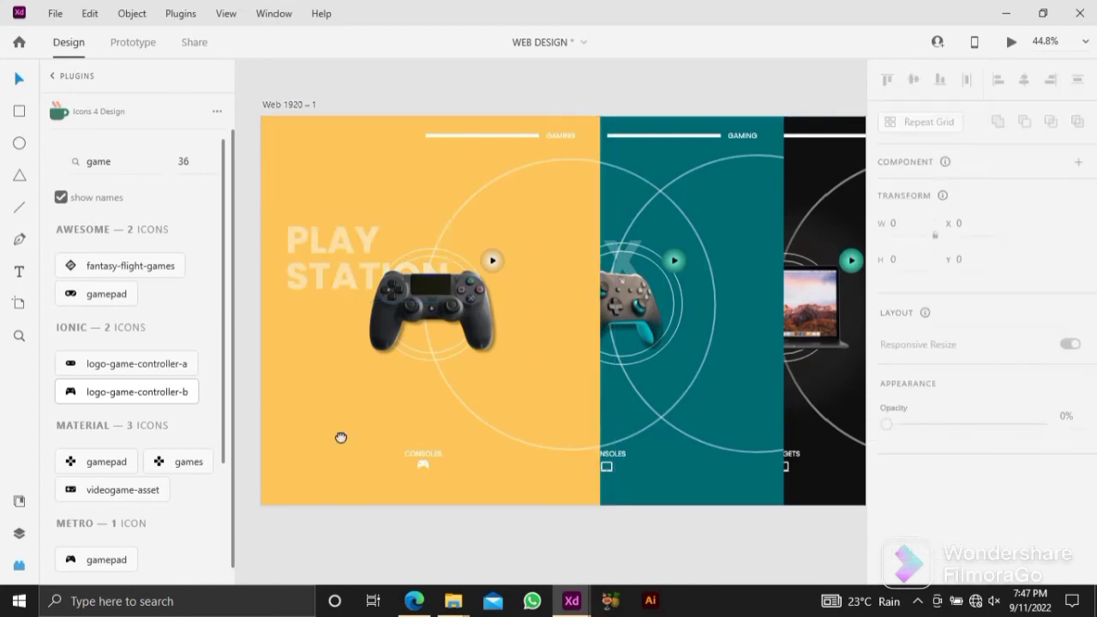
Examine the layout of the yellow, teal and black panels up close and as a whole page.
scroll(345, 443, up, 1)
scroll(446, 429, right, 1)
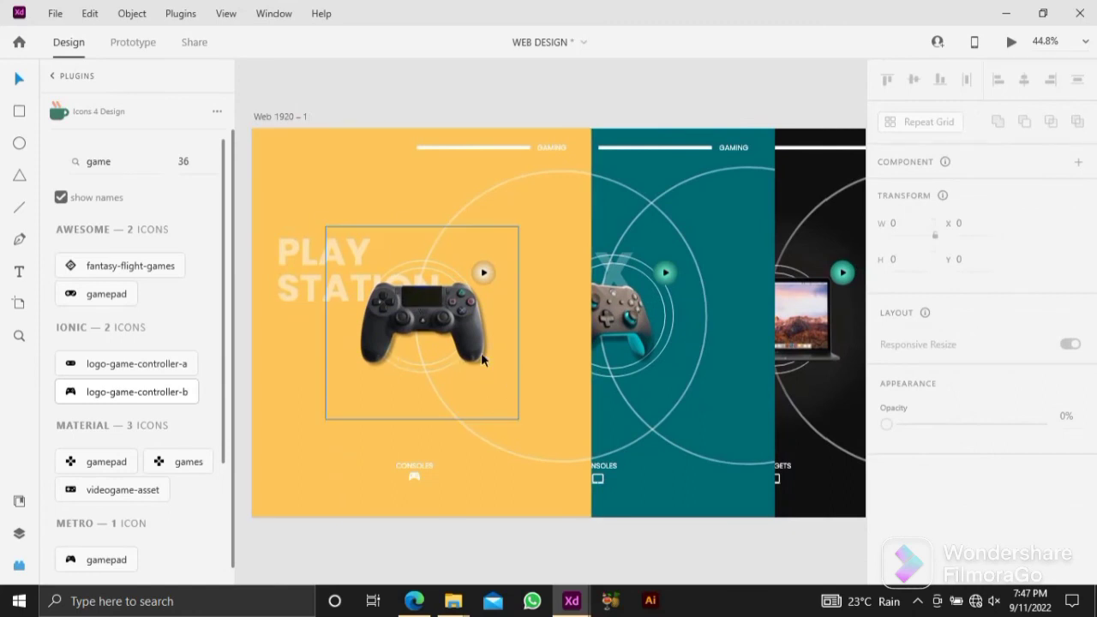
scroll(481, 352, down, 2)
scroll(481, 351, right, 1)
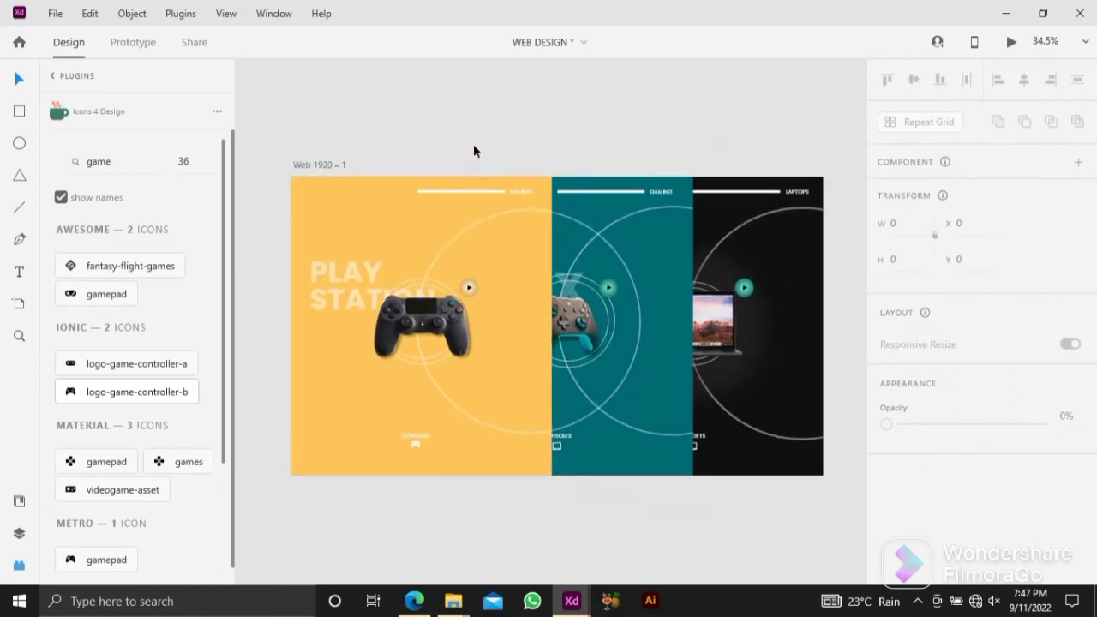
drag(453, 142, 437, 142)
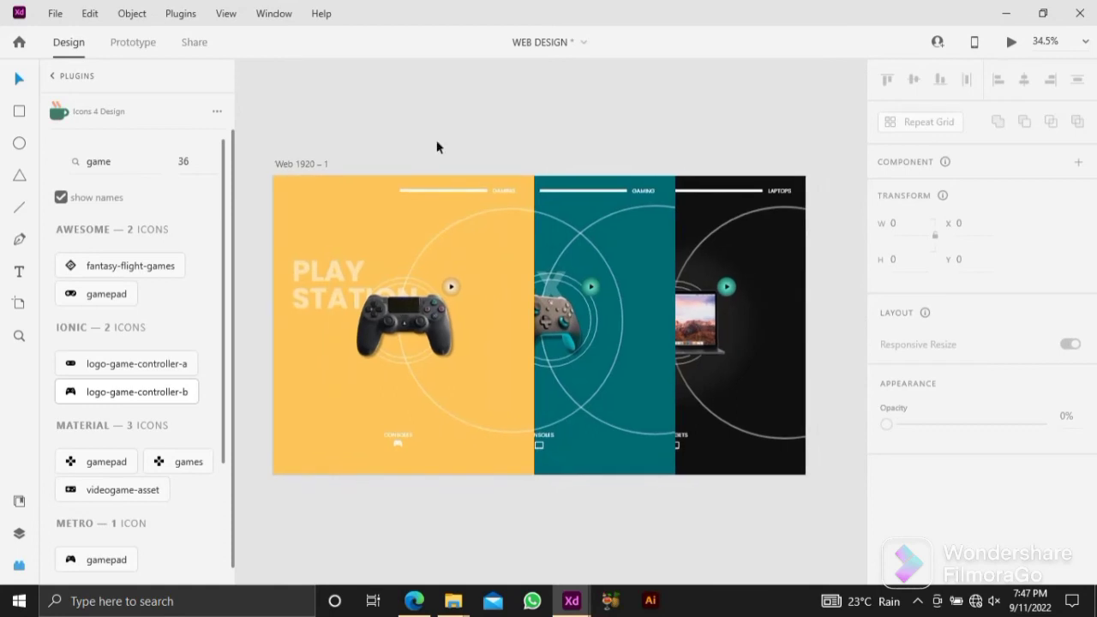
scroll(436, 146, down, 1)
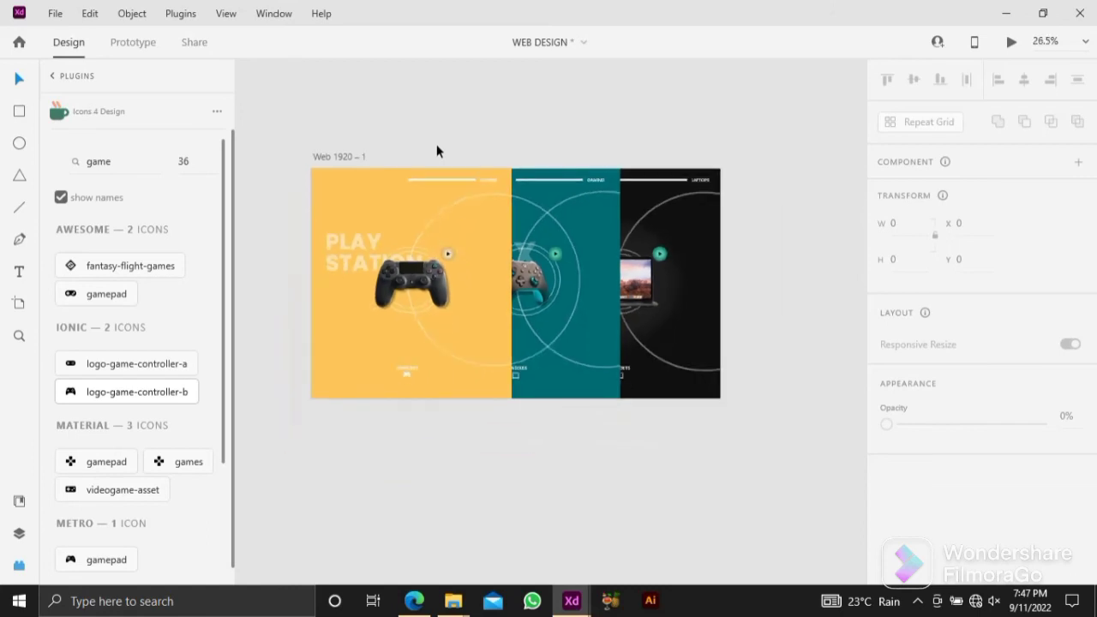
scroll(438, 149, down, 1)
drag(441, 152, 472, 125)
scroll(437, 220, up, 3)
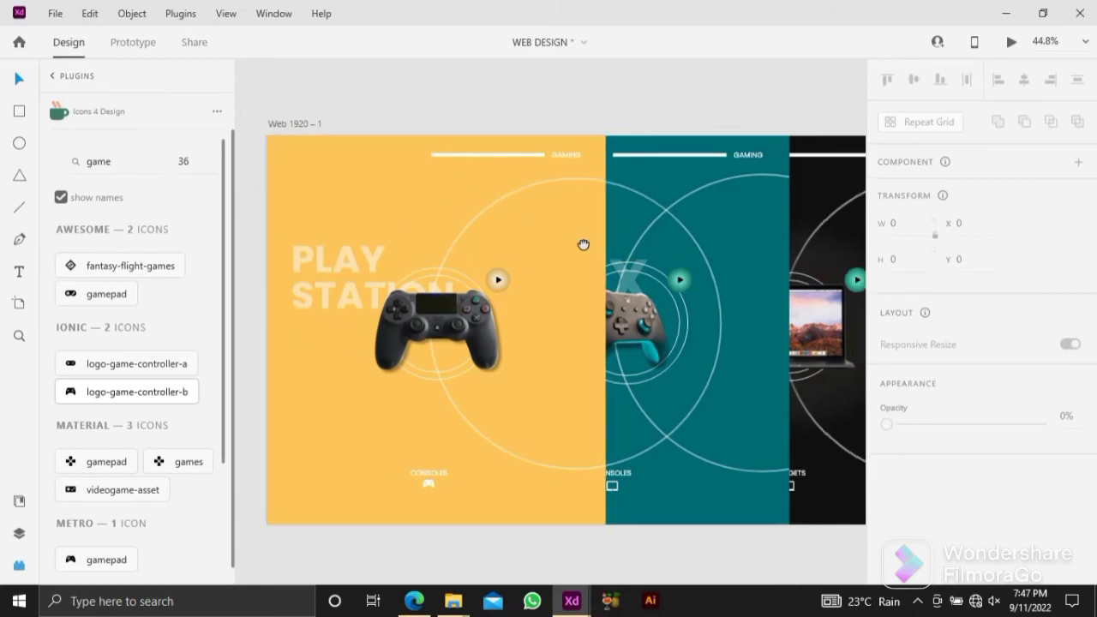
drag(582, 245, 551, 243)
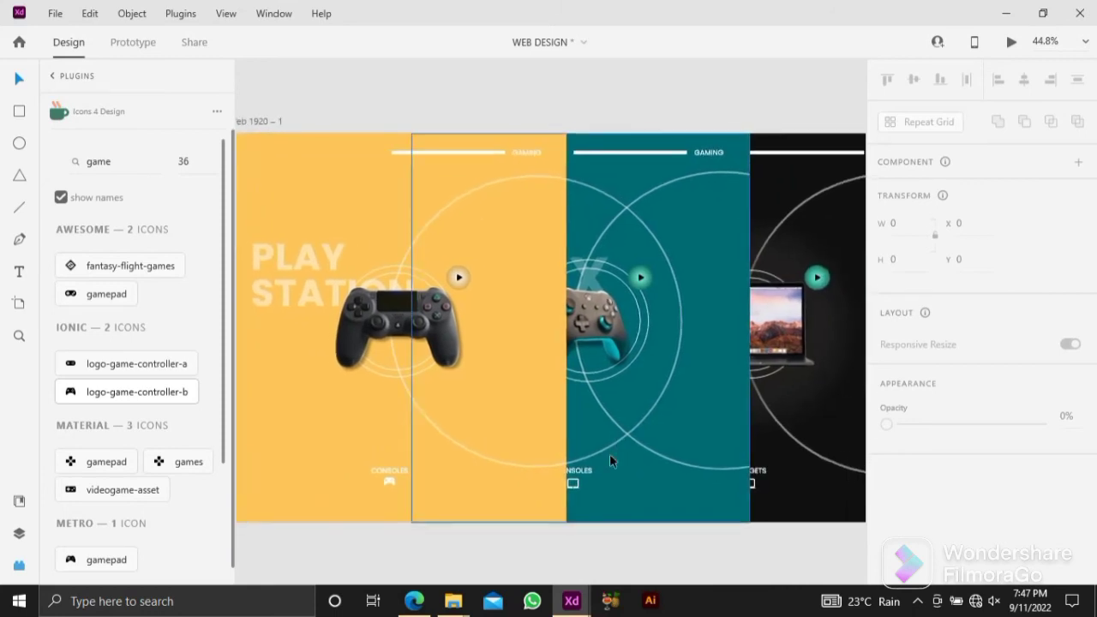
drag(598, 464, 583, 465)
Copy the yellow panel's controller icon, select the teal panel's mask group and show the document's layers.
click(374, 483)
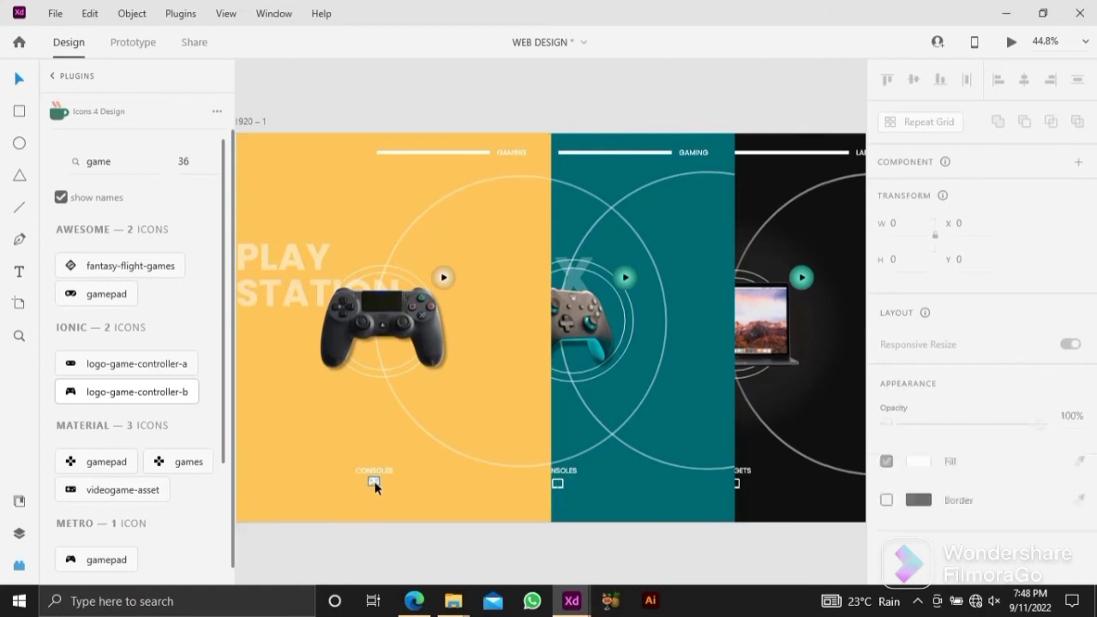
click(582, 488)
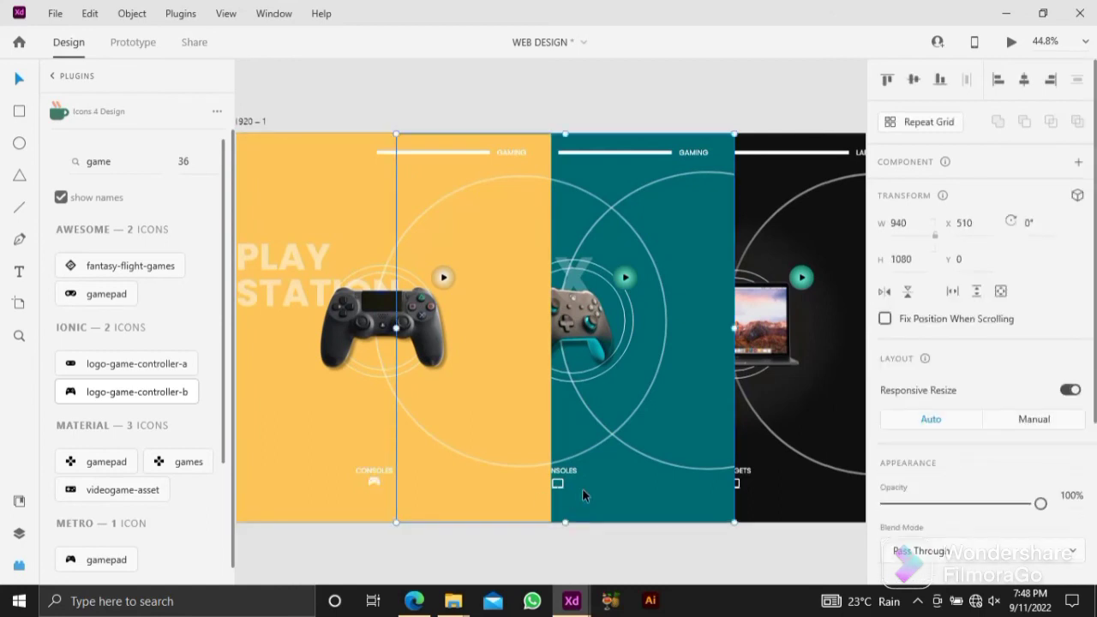
click(20, 533)
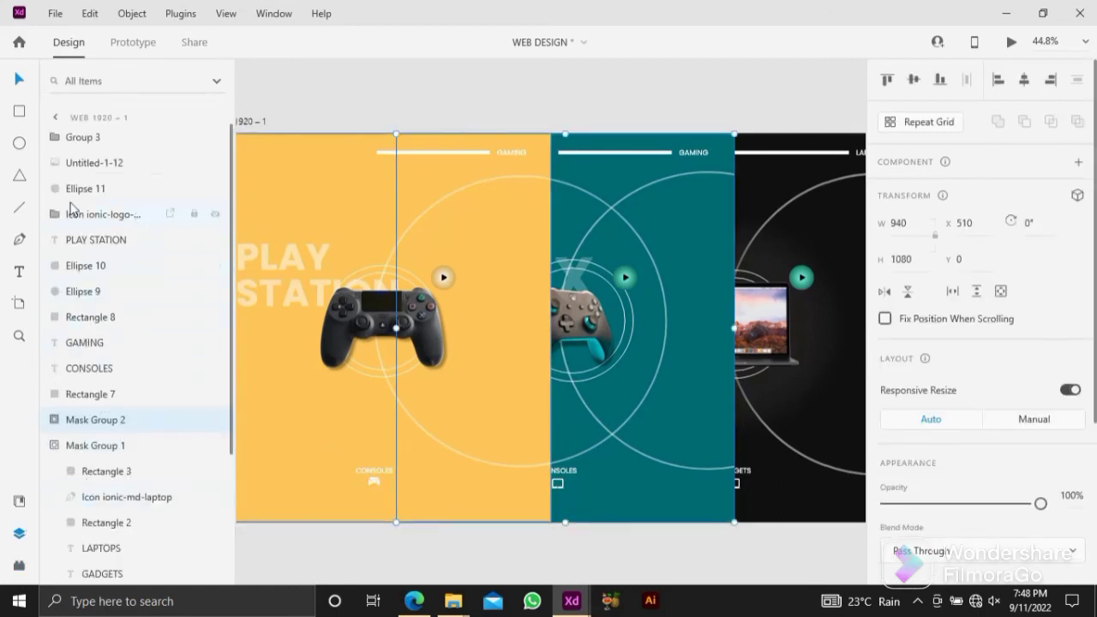
scroll(83, 450, down, 3)
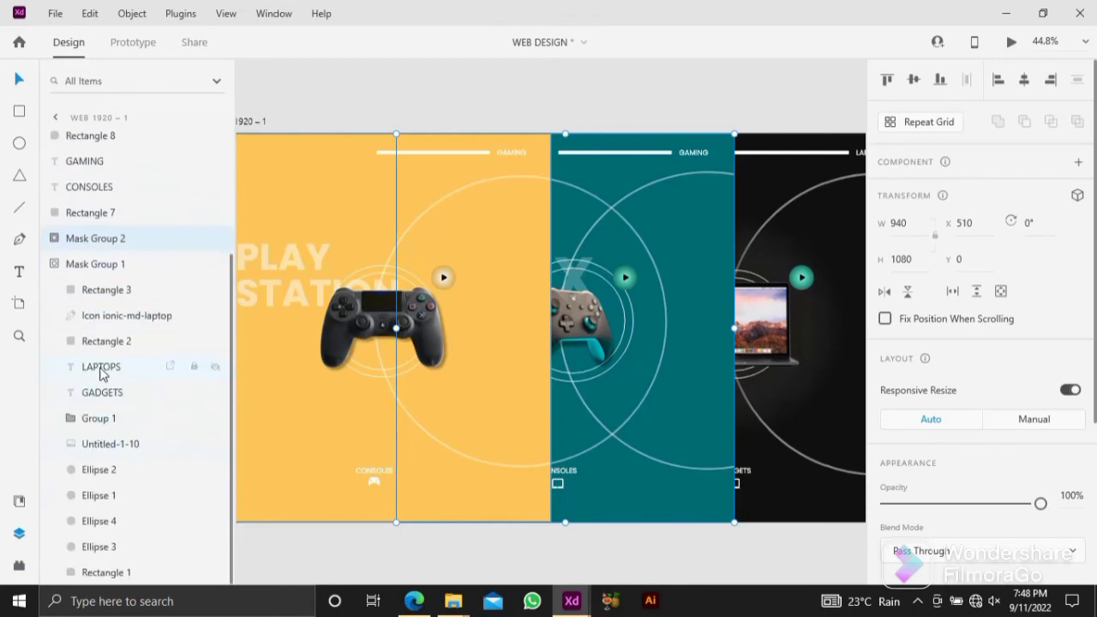
click(112, 317)
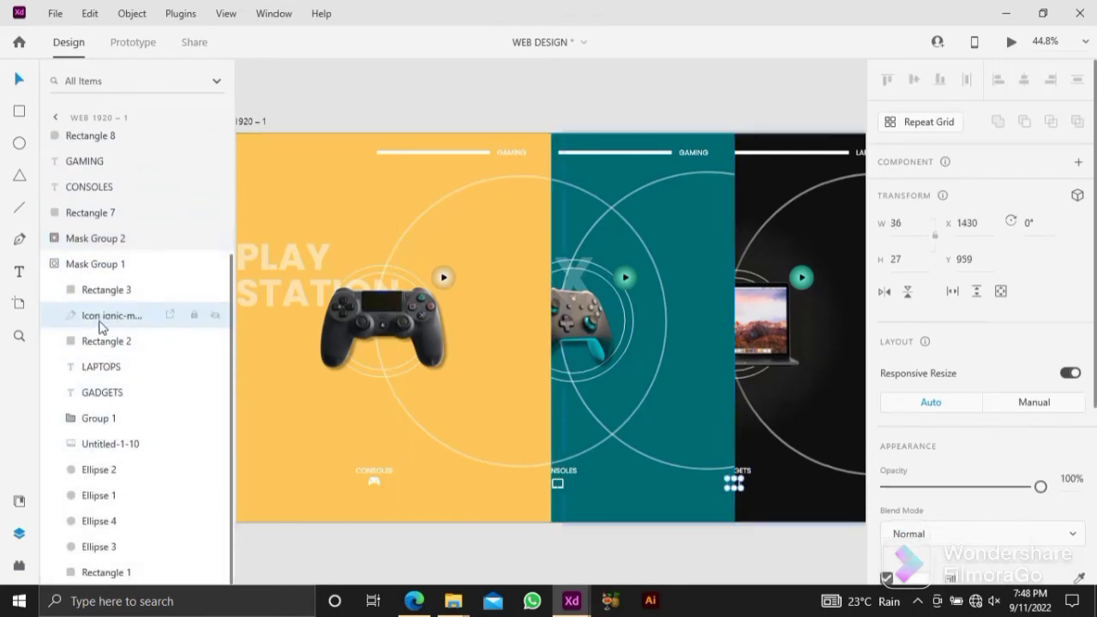
click(590, 167)
click(514, 110)
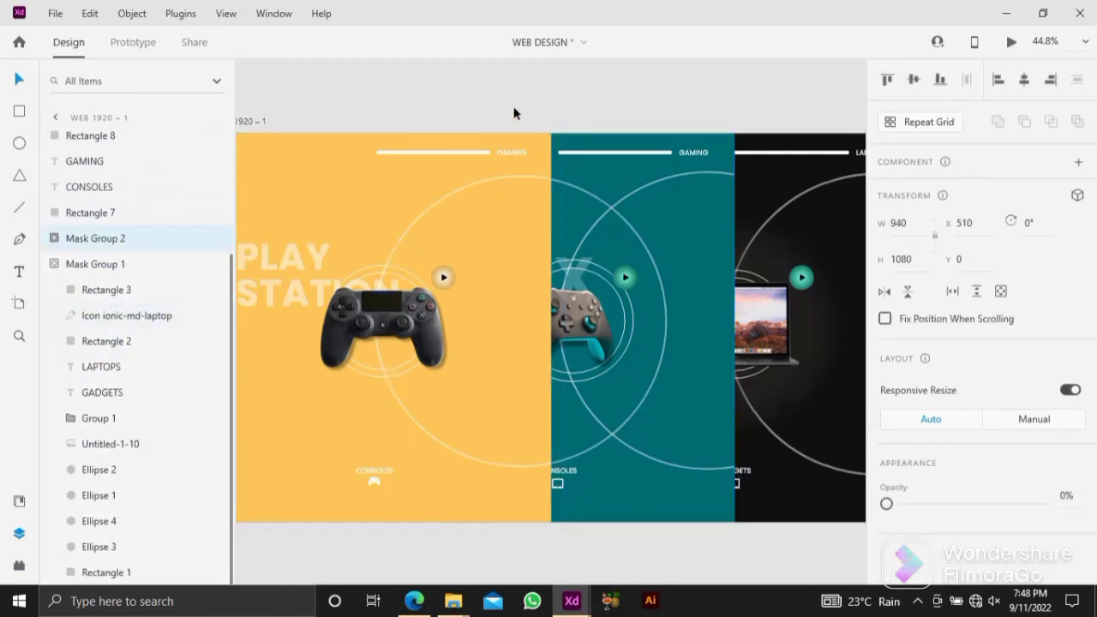
Delete the laptop icon from Mask Group 2 on the teal panel.
click(607, 151)
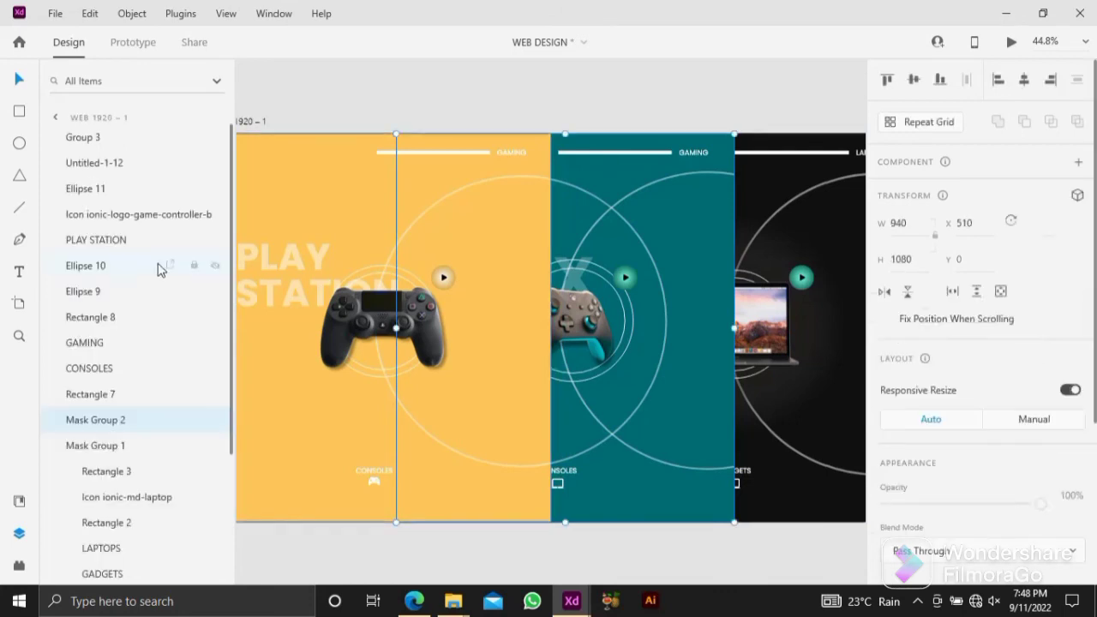
click(55, 444)
click(55, 418)
scroll(120, 446, down, 4)
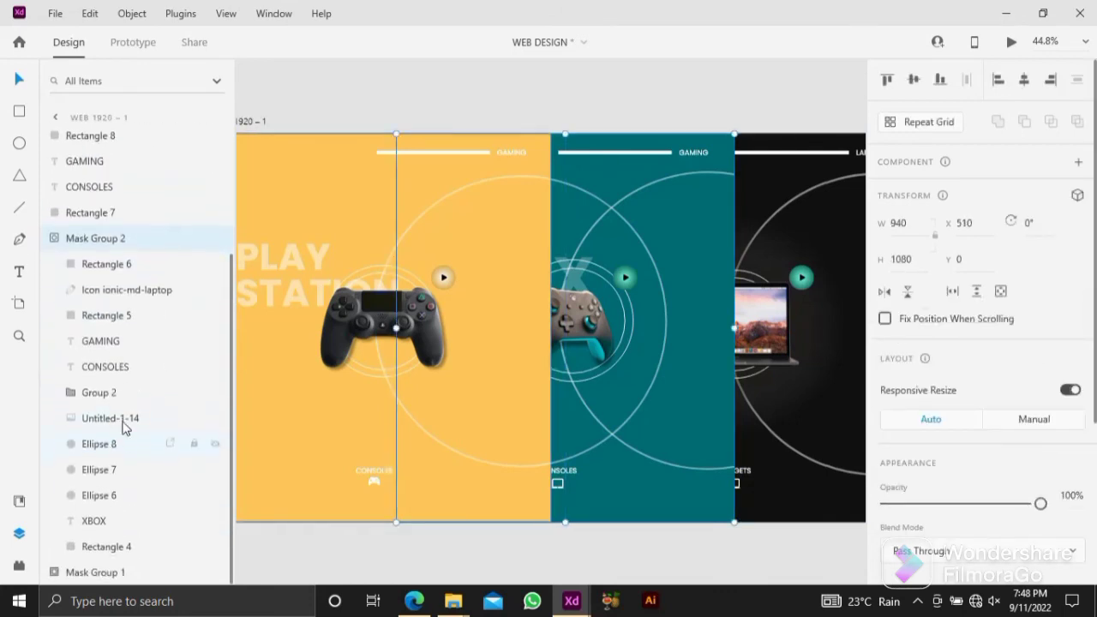
click(113, 292)
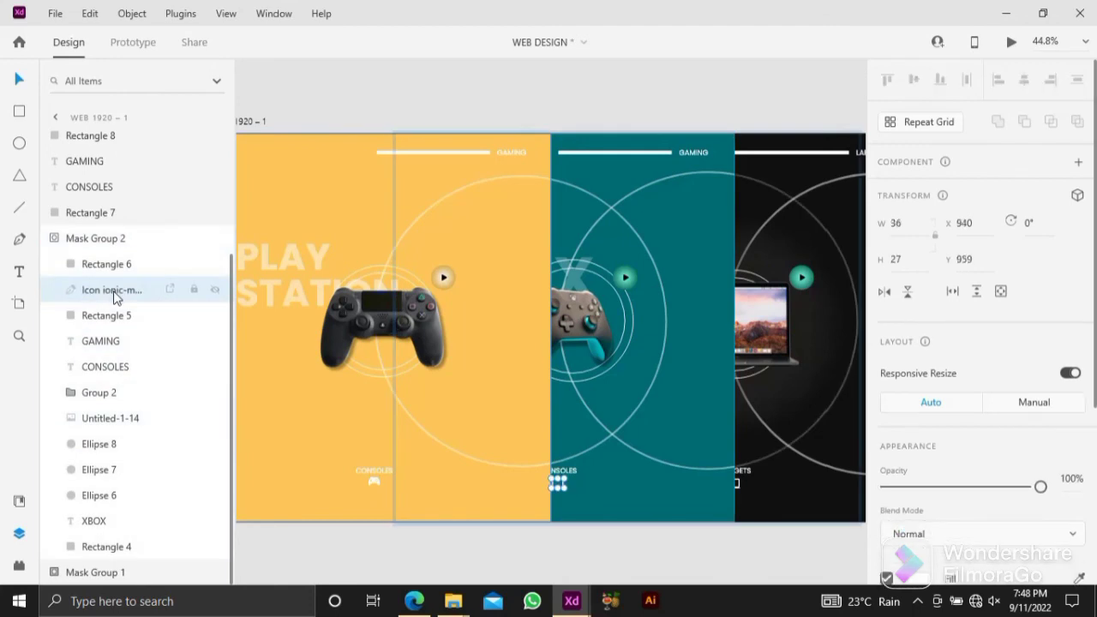
key(Delete)
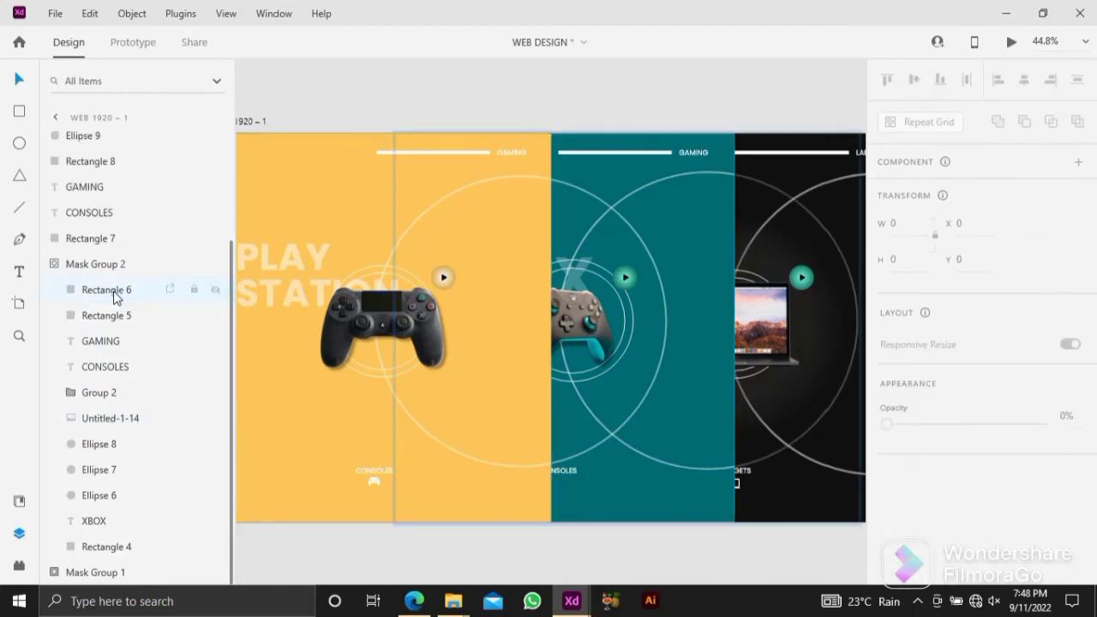
Try to paste the controller icon into Mask Group 2 and move it below the teal CONSOLES label, then undo it.
key(ctrl+v)
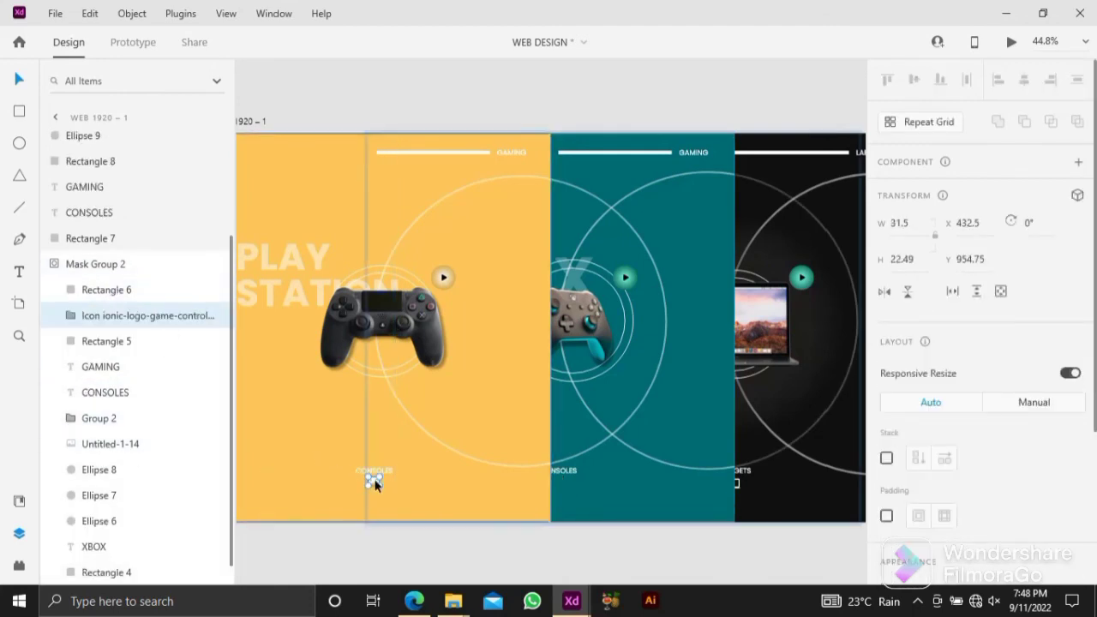
click(546, 485)
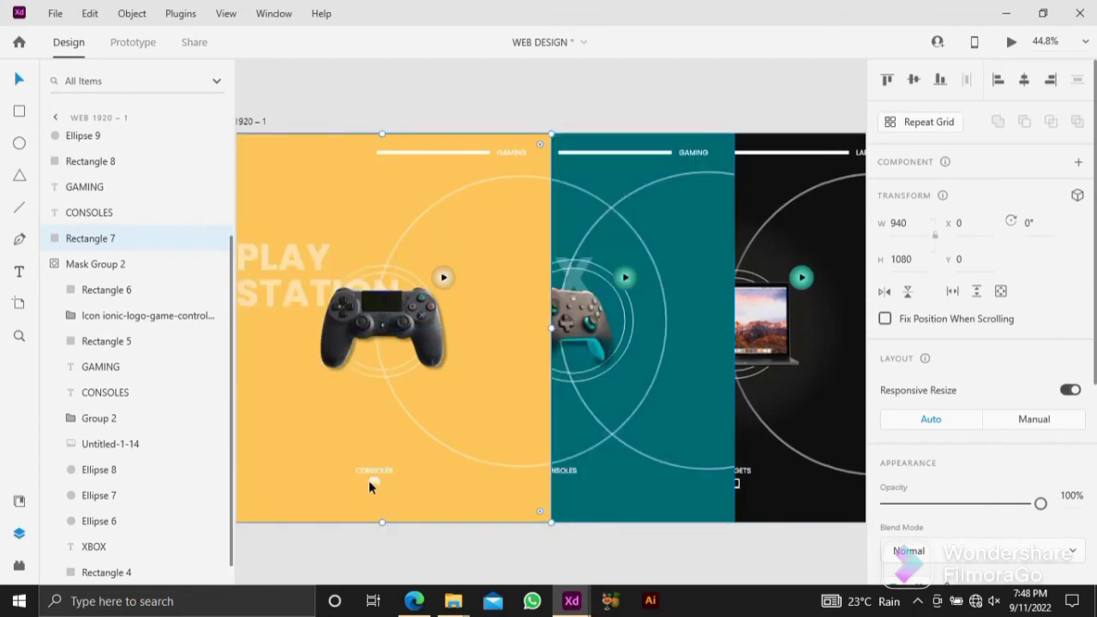
drag(370, 485, 553, 490)
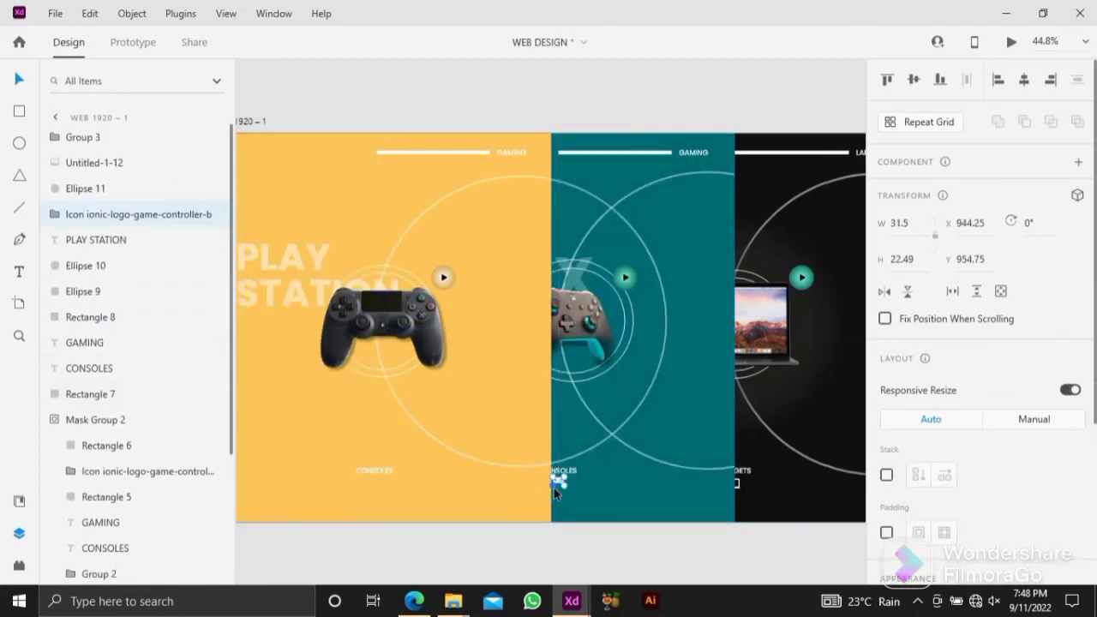
key(ctrl+z)
key(ctrl+z)
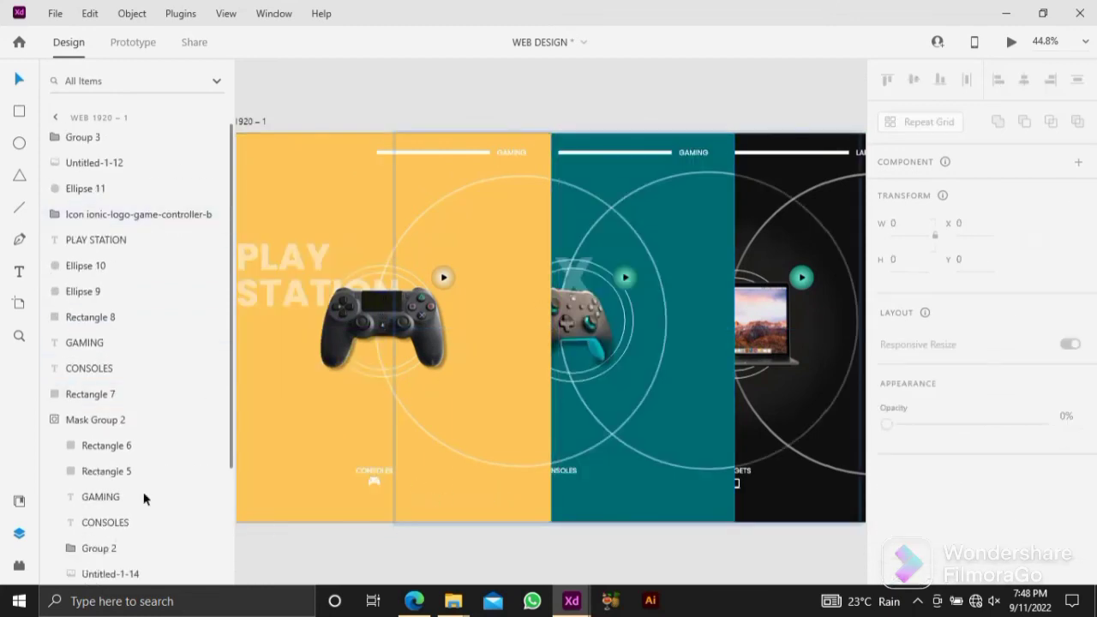
Paste the controller icon into Mask Group 2 and nudge it horizontally until it sits below the teal panel's CONSOLES label.
key(ctrl+v)
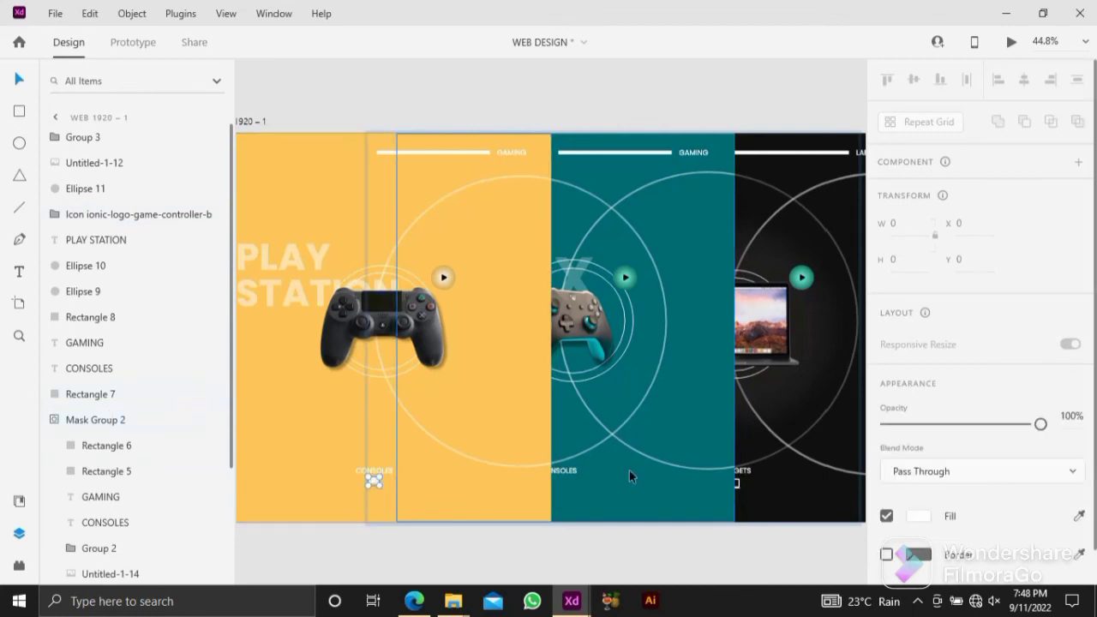
key(Right)
key(Right)
key(Right)
key(Right)
key(Right)
key(Right)
key(Right)
key(Right)
key(Right)
key(Right)
key(Right)
key(Right)
key(Right)
key(Right)
key(Right)
key(Right)
key(Right)
key(Right)
key(Right)
key(Right)
key(Right)
key(Right)
key(Right)
key(Right)
key(Right)
key(Right)
key(Right)
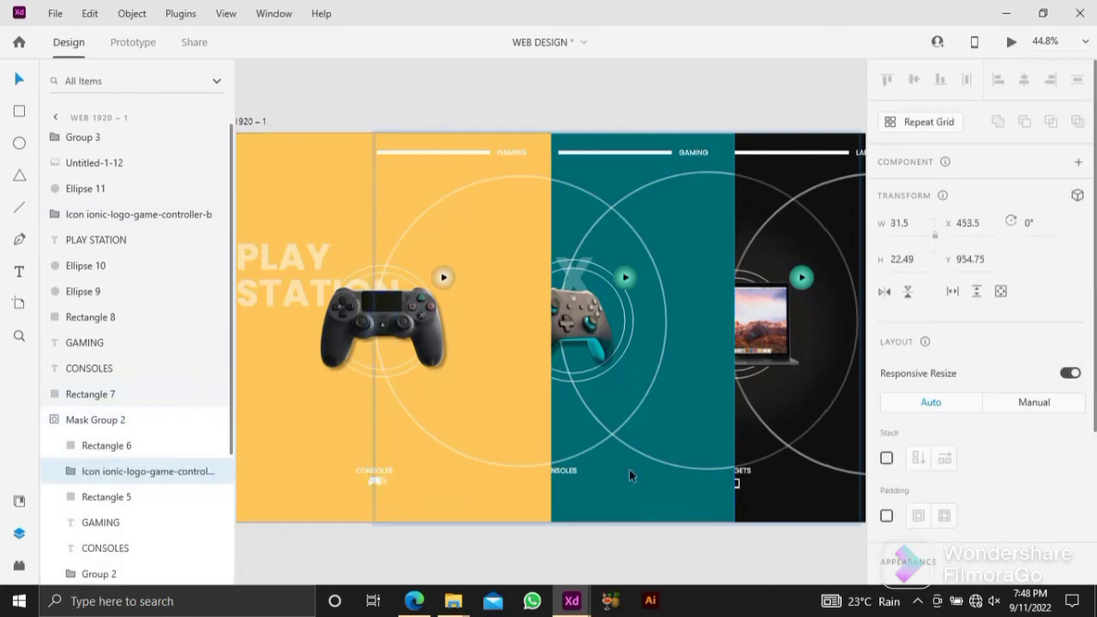
key(Right)
key(Right)
key(Right)
key(Right)
key(Right)
key(Right)
key(Right)
key(Right)
key(Right)
key(Right)
key(Right)
key(Right)
key(Right)
key(Right)
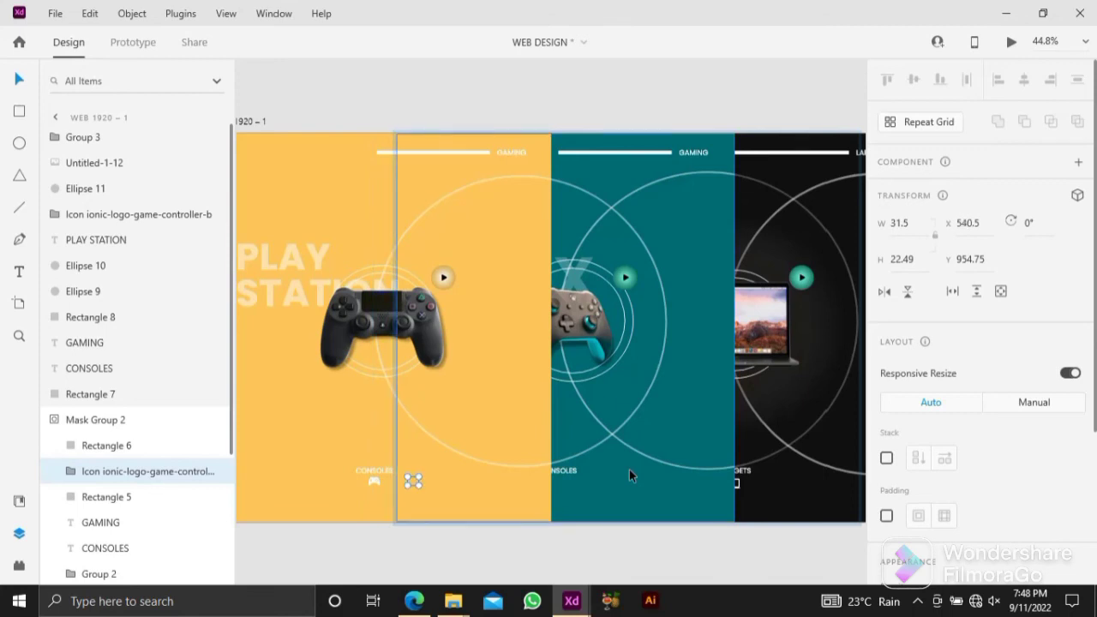
key(Right)
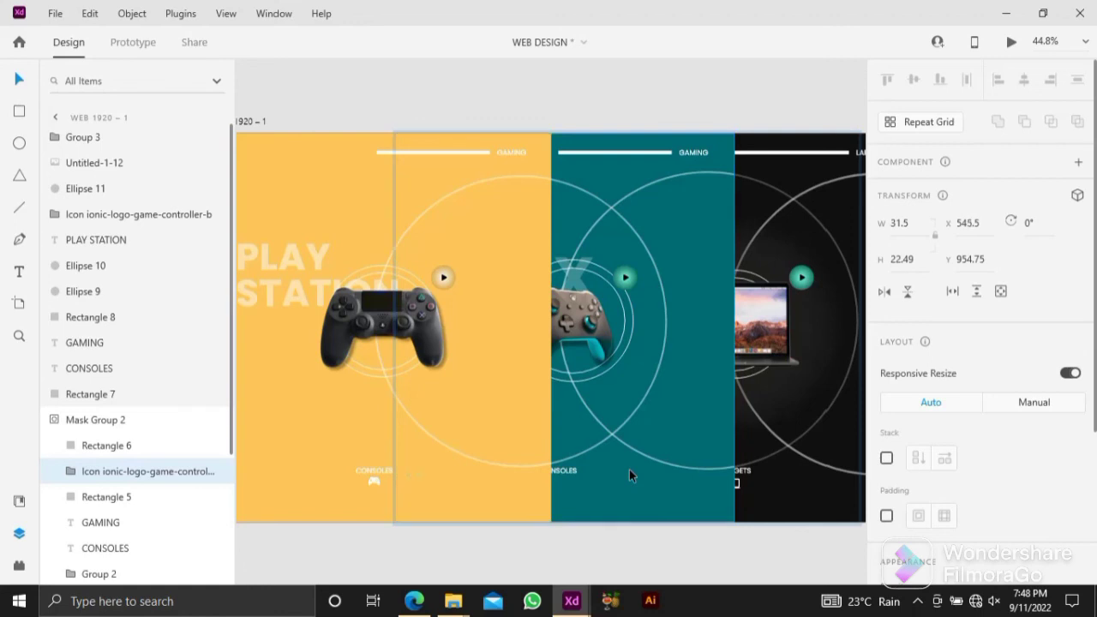
key(Right)
key(Right)
key(Right)
key(Right)
key(Right)
key(Right)
key(Right)
key(Right)
key(Right)
key(Right)
key(Right)
key(Right)
key(Right)
key(Right)
key(Right)
key(Right)
key(Right)
key(Right)
key(Right)
key(Right)
key(Right)
key(Right)
key(Right)
key(Right)
key(Right)
key(Right)
key(Right)
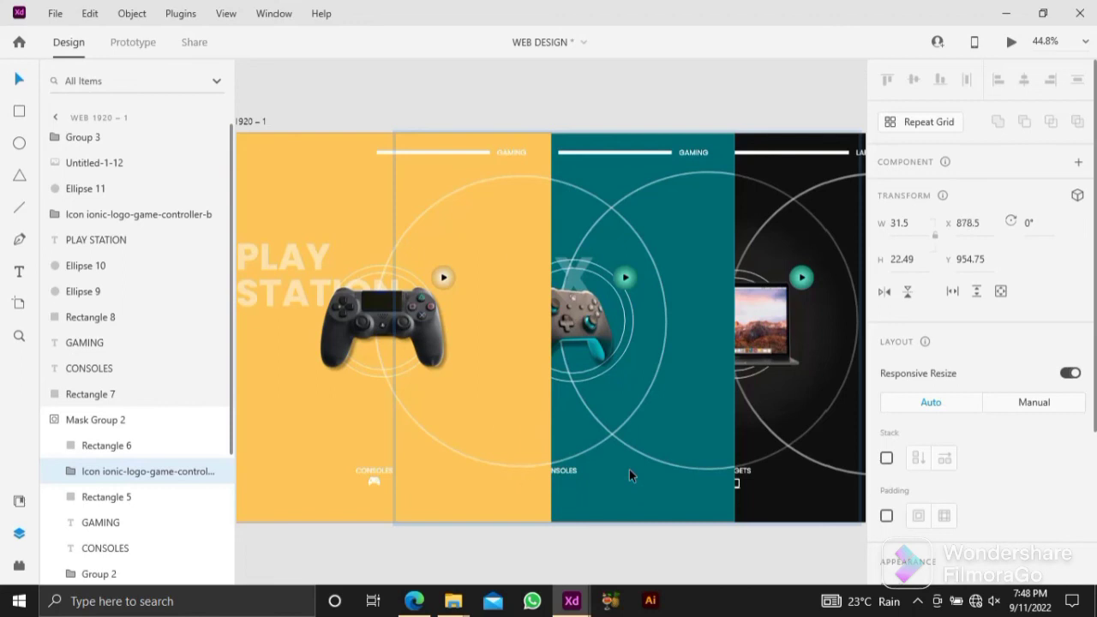
key(Right)
key(Right)
key(Right)
key(Right)
key(Right)
key(Right)
key(Right)
key(Right)
key(Right)
key(Right)
key(Right)
key(Right)
key(Right)
key(Right)
key(Right)
key(Right)
key(Right)
key(Right)
key(Right)
key(Right)
key(Right)
key(Right)
key(Right)
key(Right)
key(Right)
key(Right)
key(Right)
key(Right)
key(Right)
key(Right)
key(Left)
key(Left)
key(Left)
key(Left)
click(548, 535)
scroll(546, 534, down, 3)
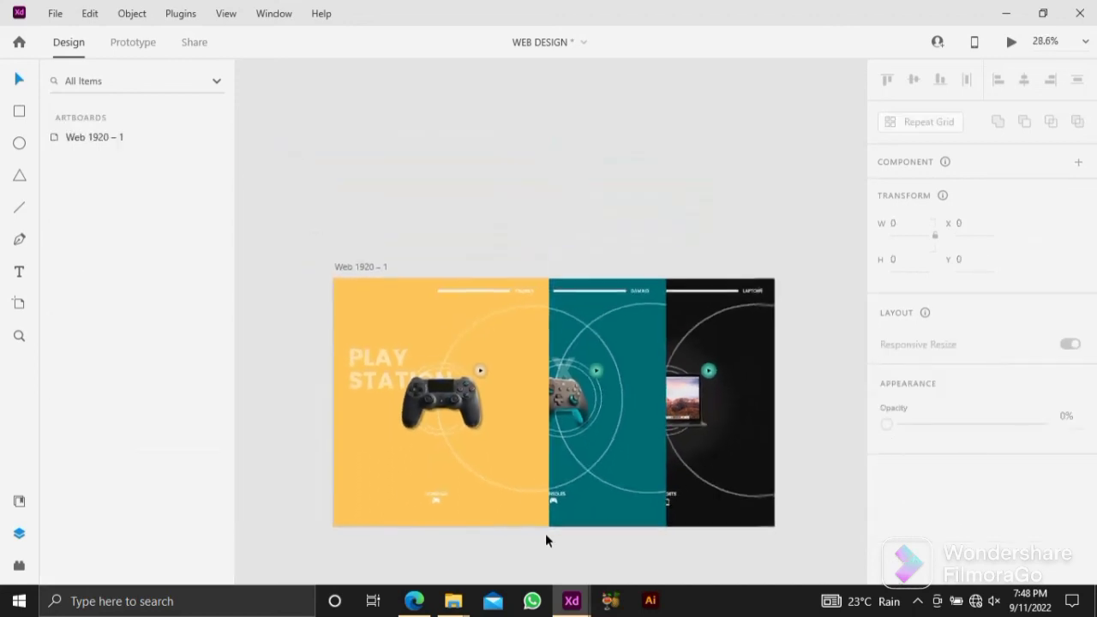
Bring a copy of the yellow background rectangle to the front and mask all of the yellow panel's contents with it.
click(371, 447)
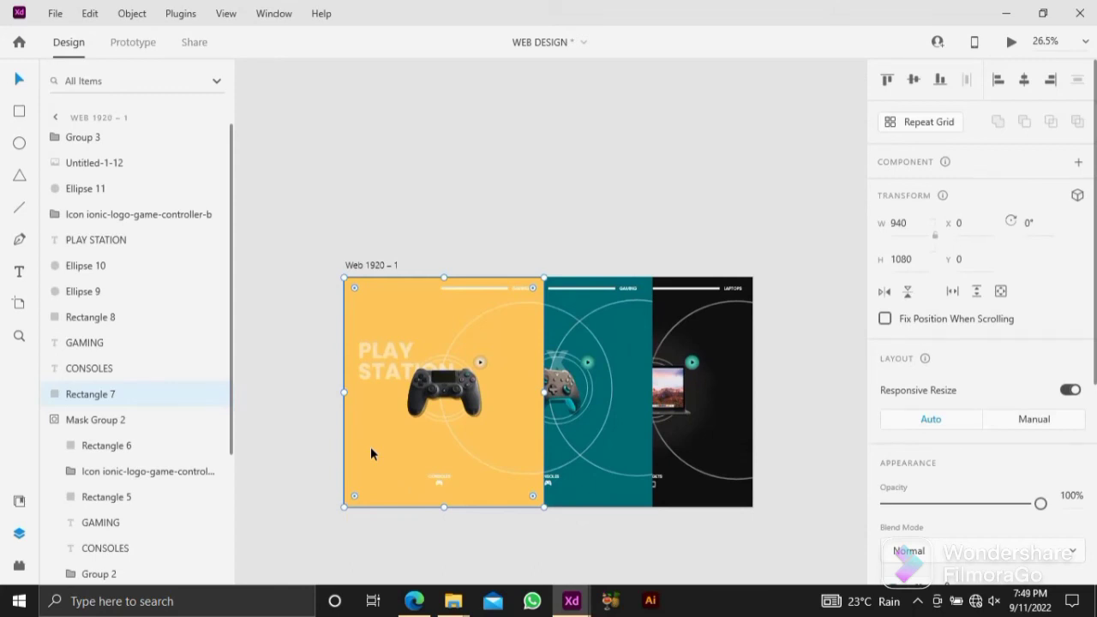
key(ctrl+shift+bracketright)
click(338, 236)
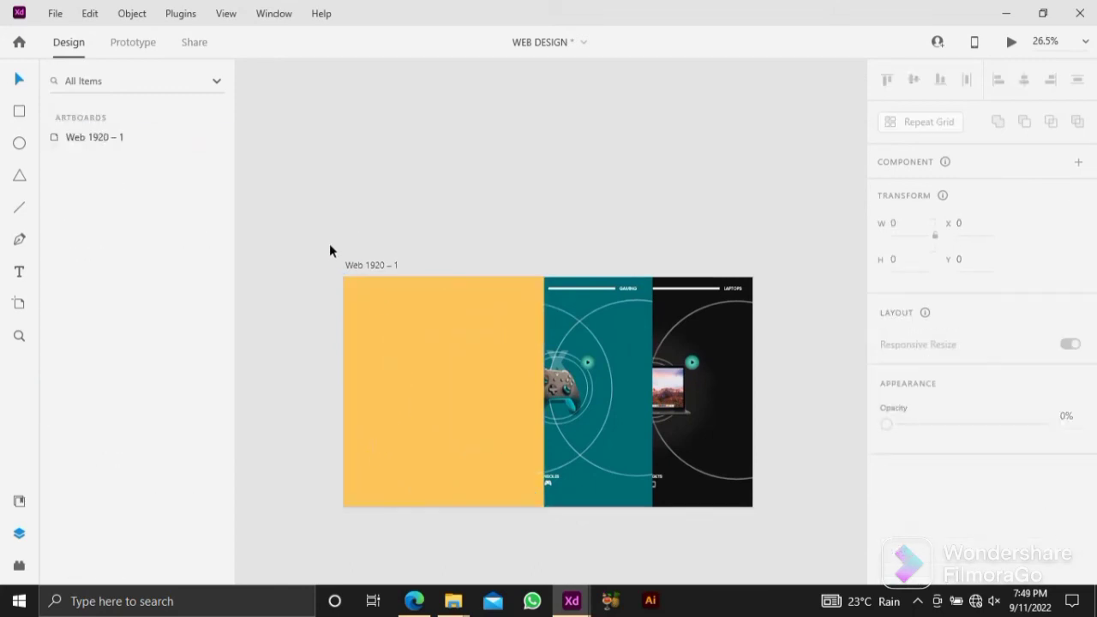
drag(329, 248, 516, 539)
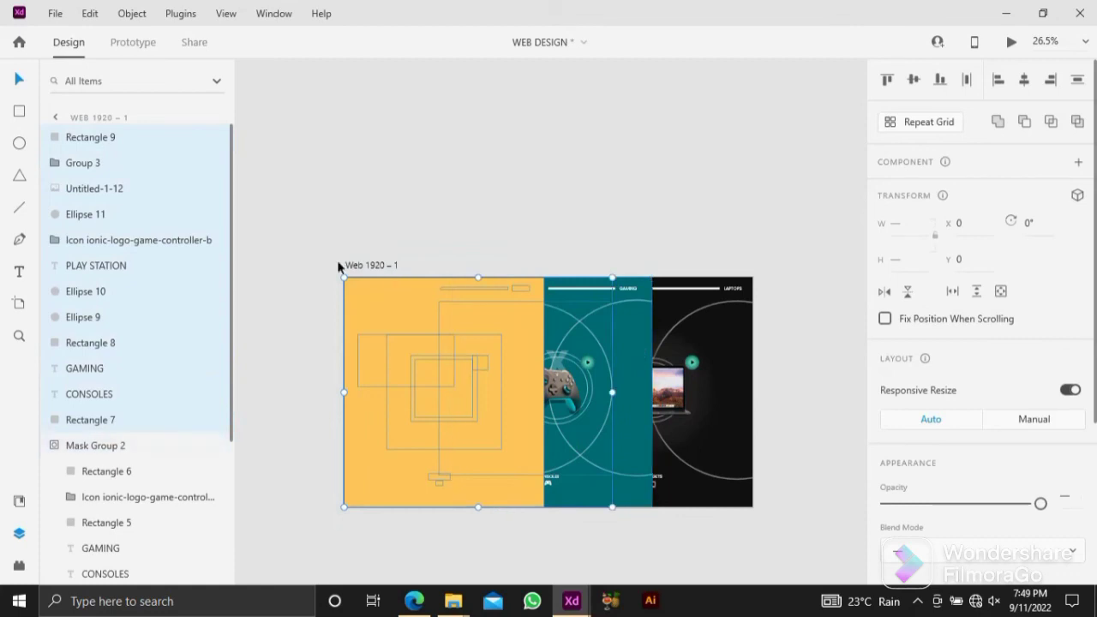
right_click(473, 411)
click(502, 243)
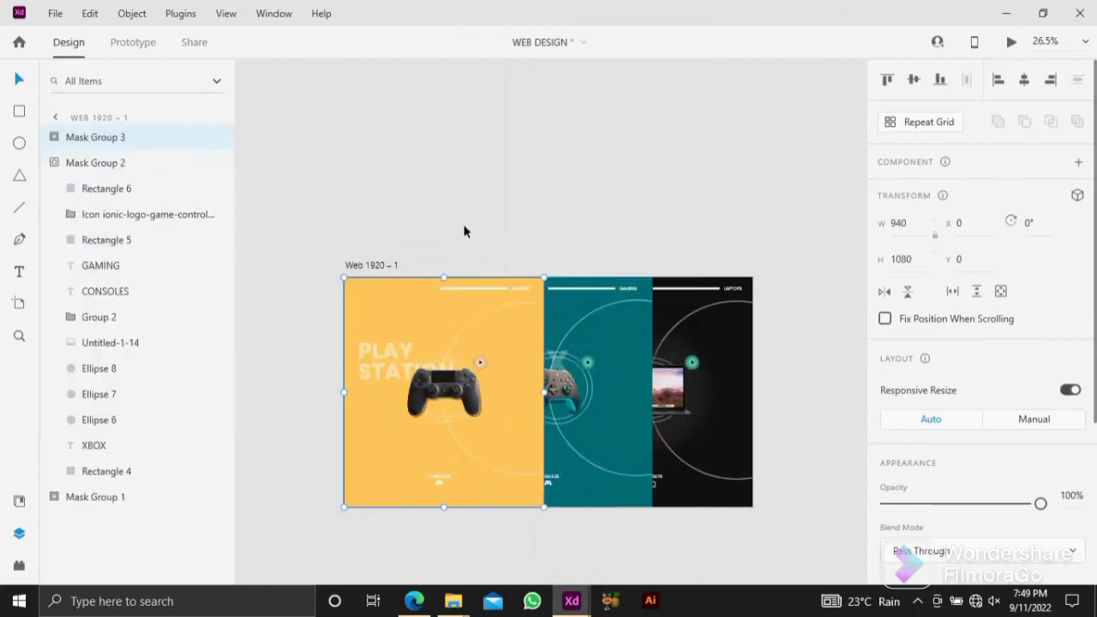
click(469, 241)
Rename the artboard as YELLOW.
scroll(470, 243, down, 2)
drag(456, 232, 401, 224)
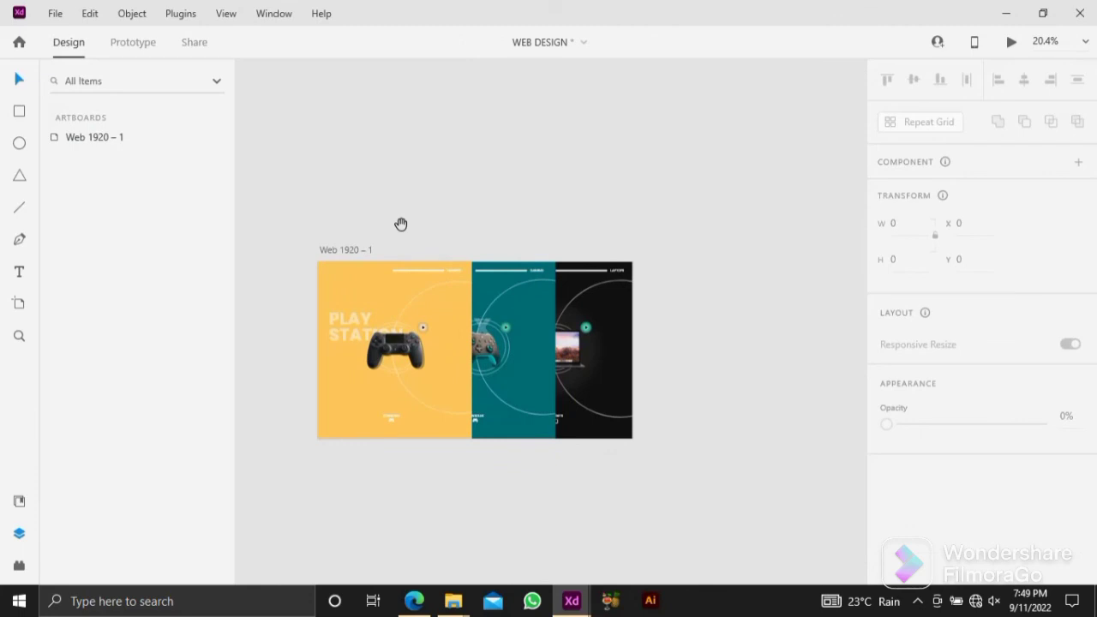
drag(377, 235, 385, 241)
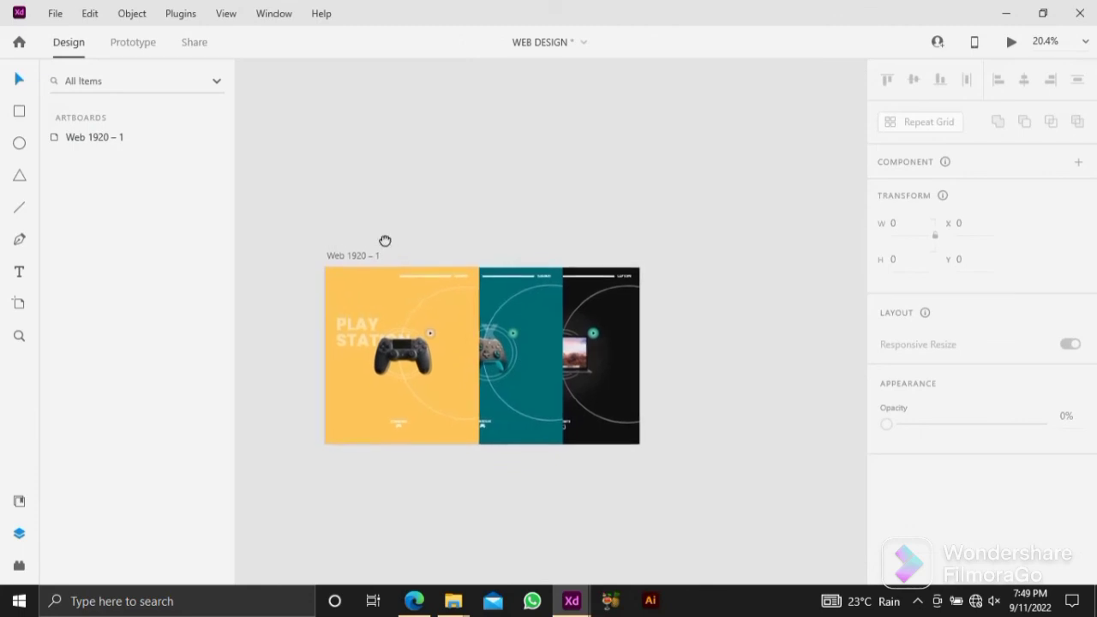
click(339, 256)
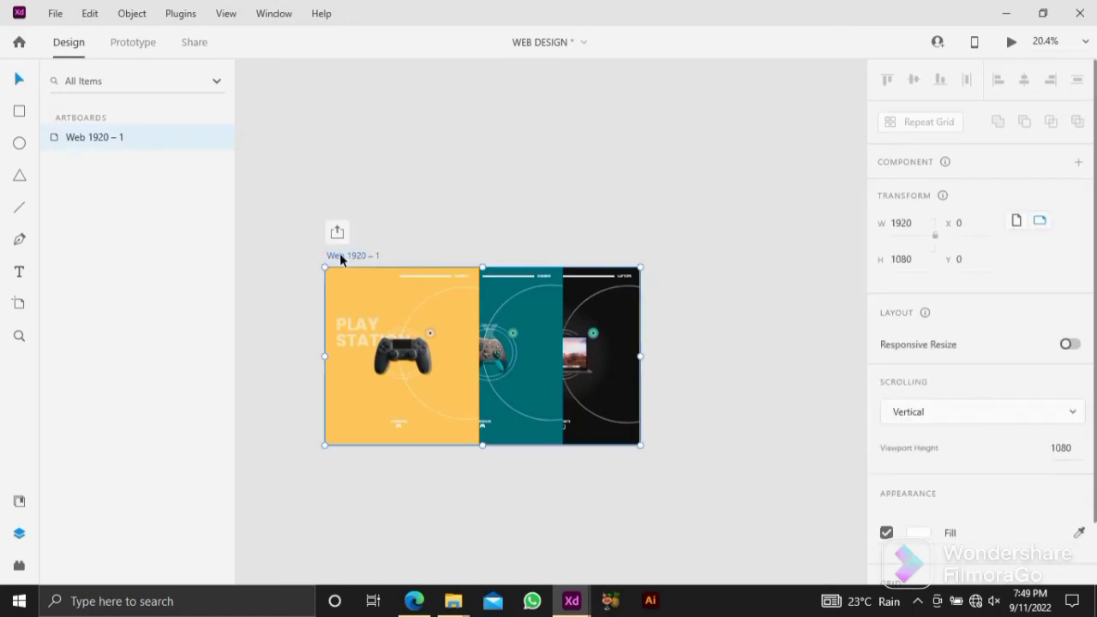
double_click(339, 256)
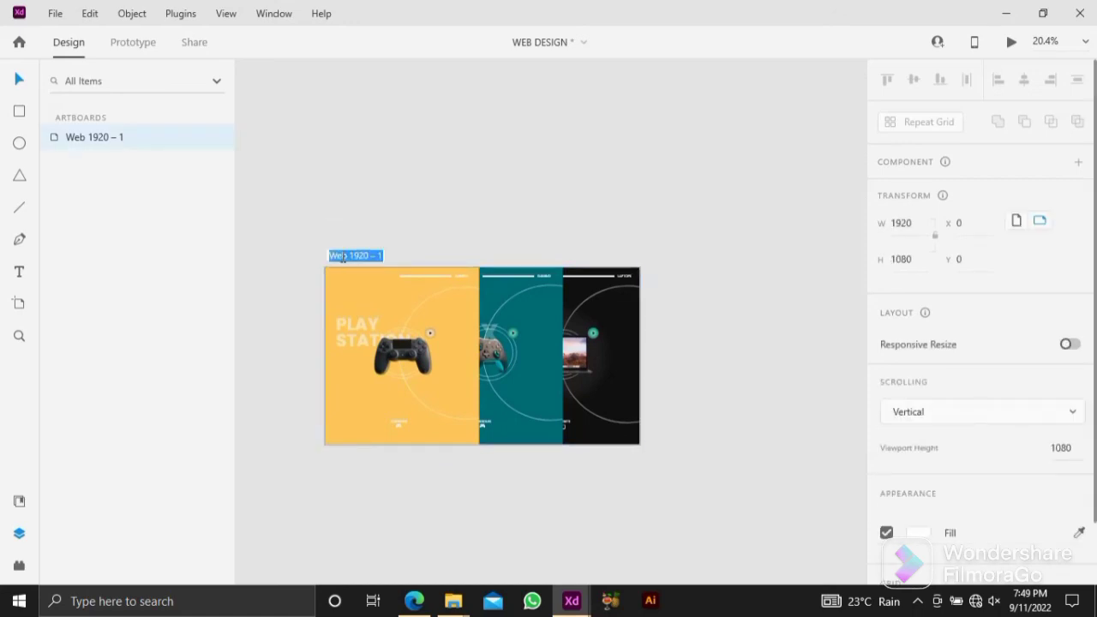
text(YELLOW)
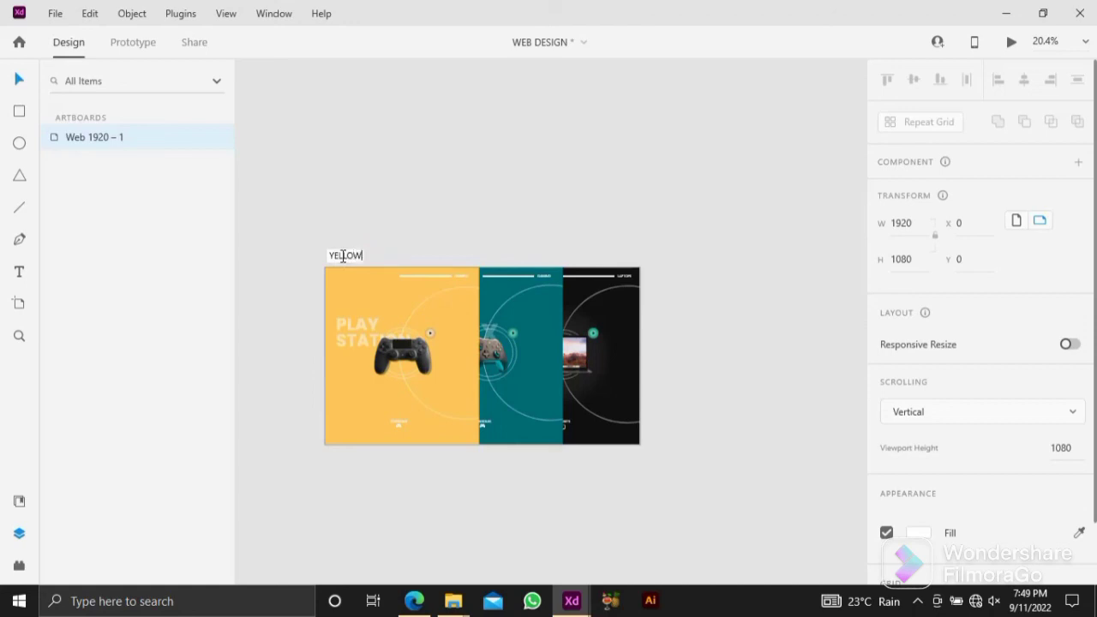
key(Return)
Place two copies of the YELLOW artboard in a row beside it and rename the first copy as BLUE.
alt+drag(340, 254, 698, 240)
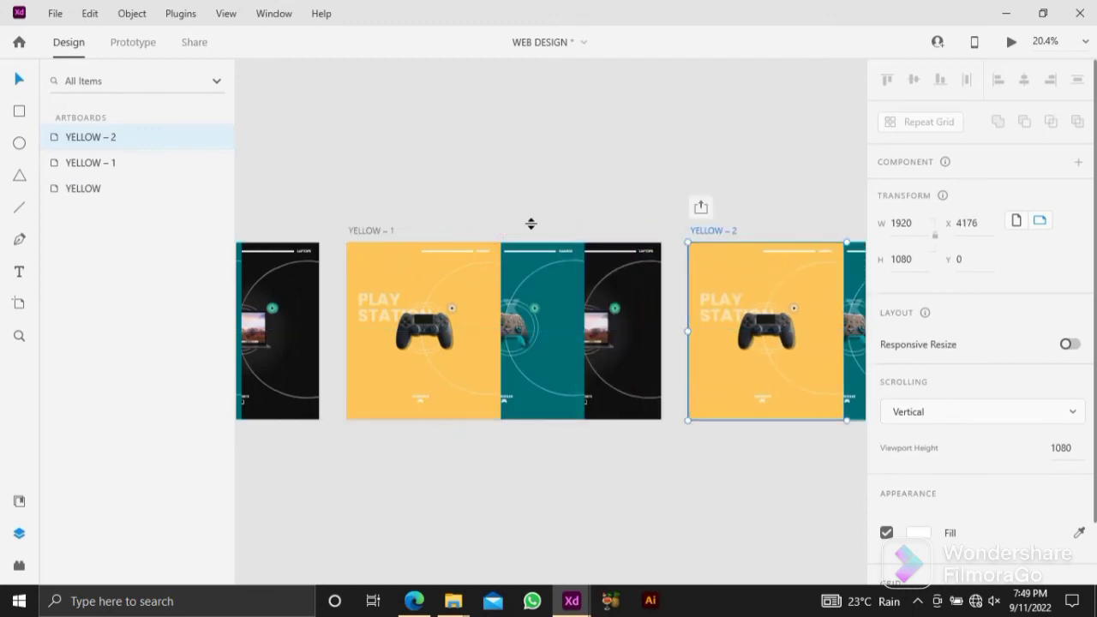
double_click(368, 230)
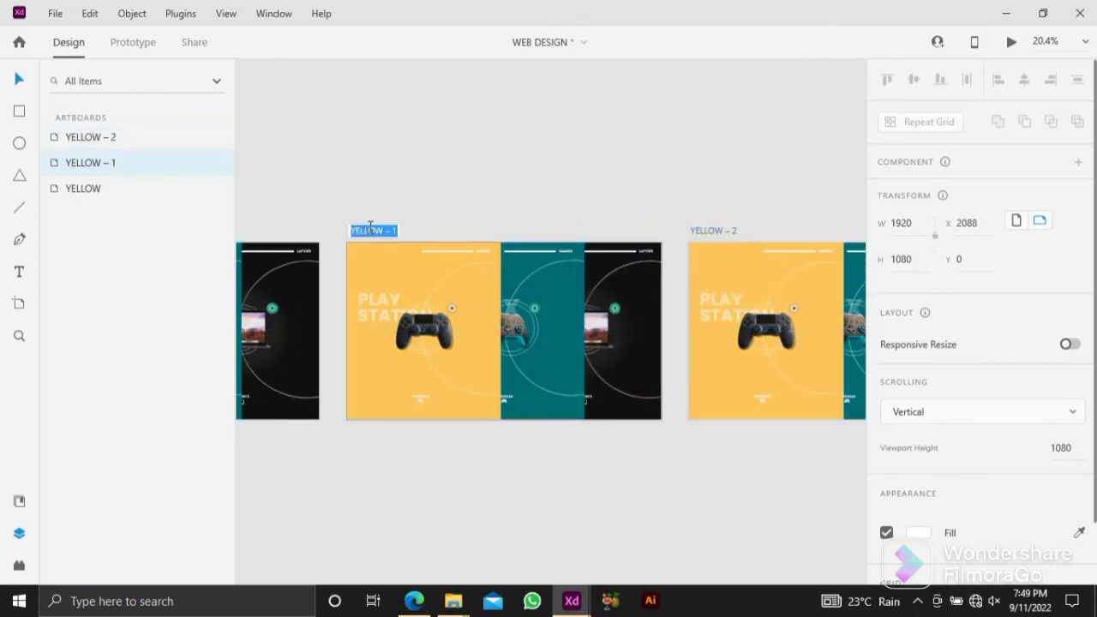
text(BLUE)
key(Return)
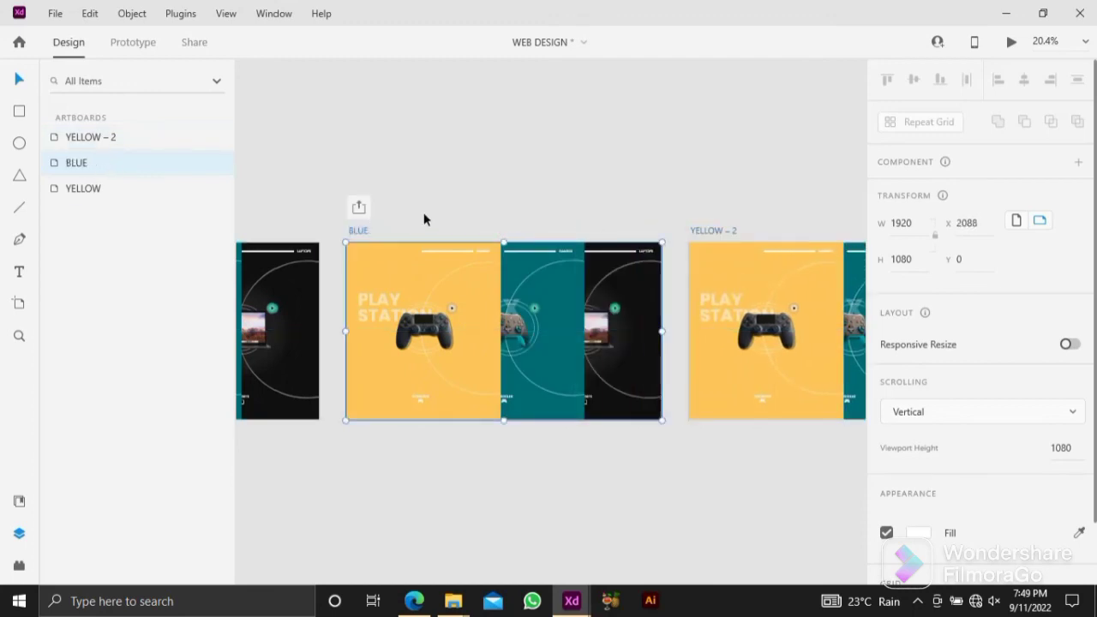
Rename the second artboard copy as BLACK.
scroll(313, 215, right, 3)
click(560, 230)
double_click(560, 230)
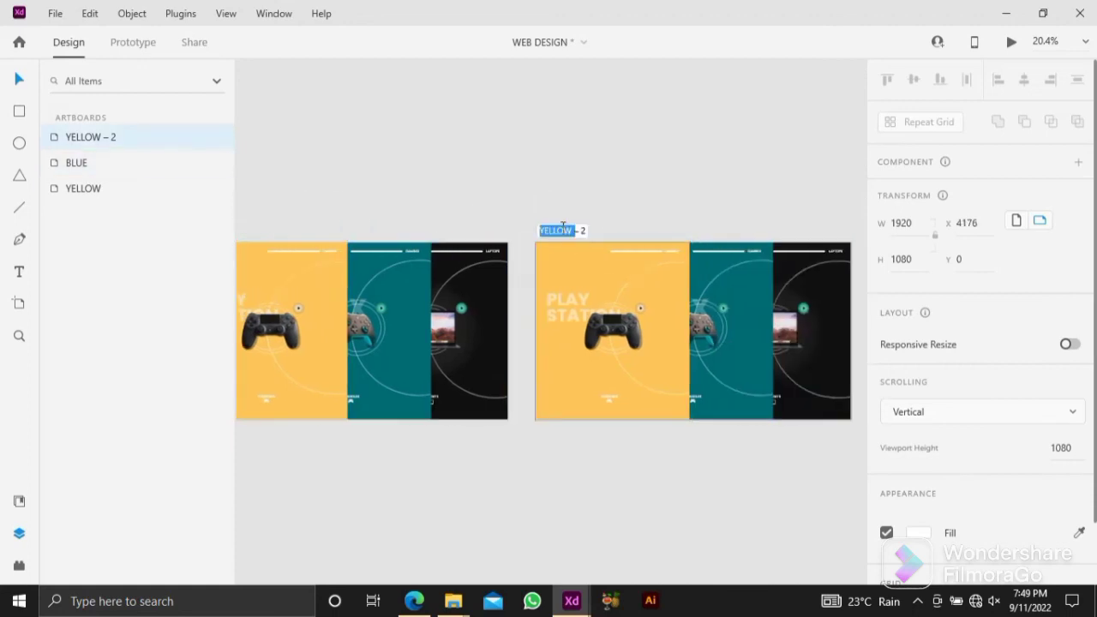
text(BLACK)
key(Return)
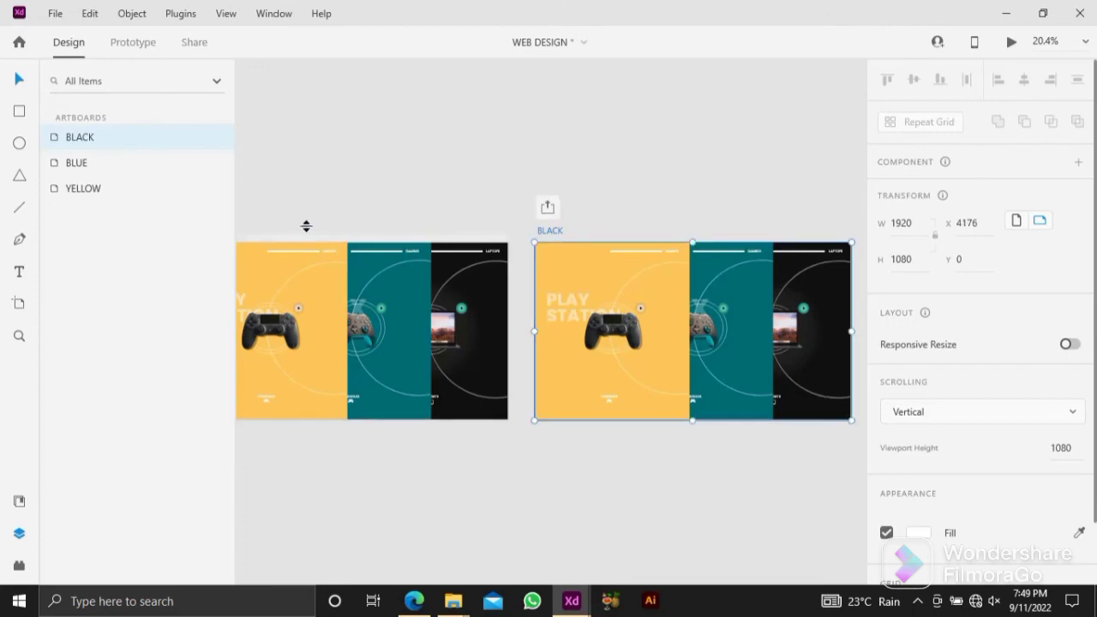
On the BLUE artboard, move the yellow panel's mask group left to X -430 so the full XBOX panel is uncovered.
scroll(488, 210, left, 4)
click(499, 210)
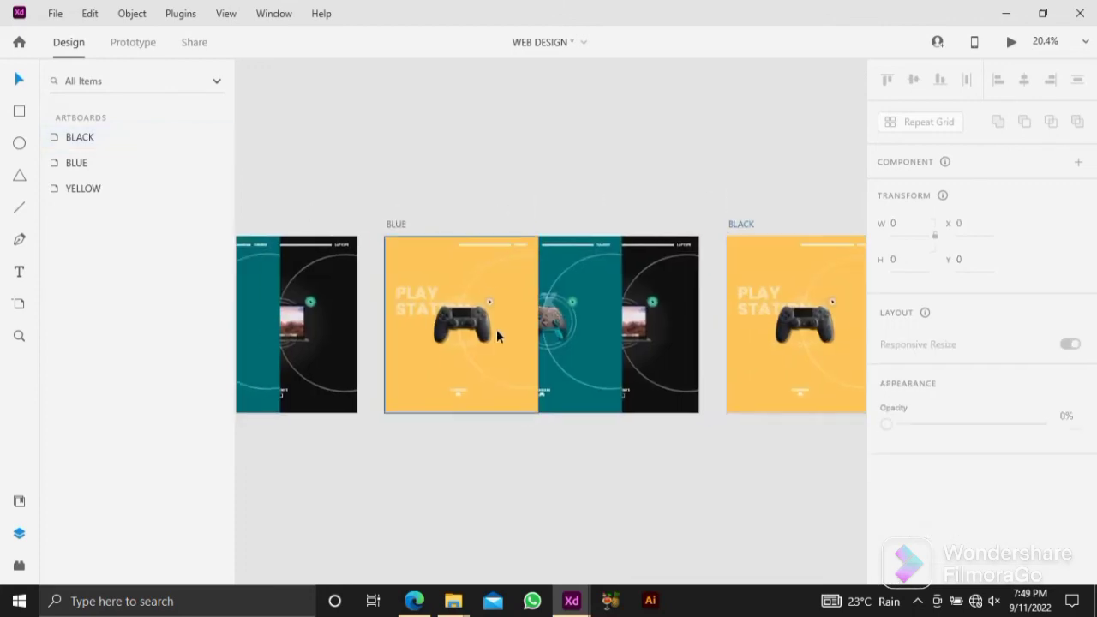
click(498, 333)
scroll(510, 331, up, 2)
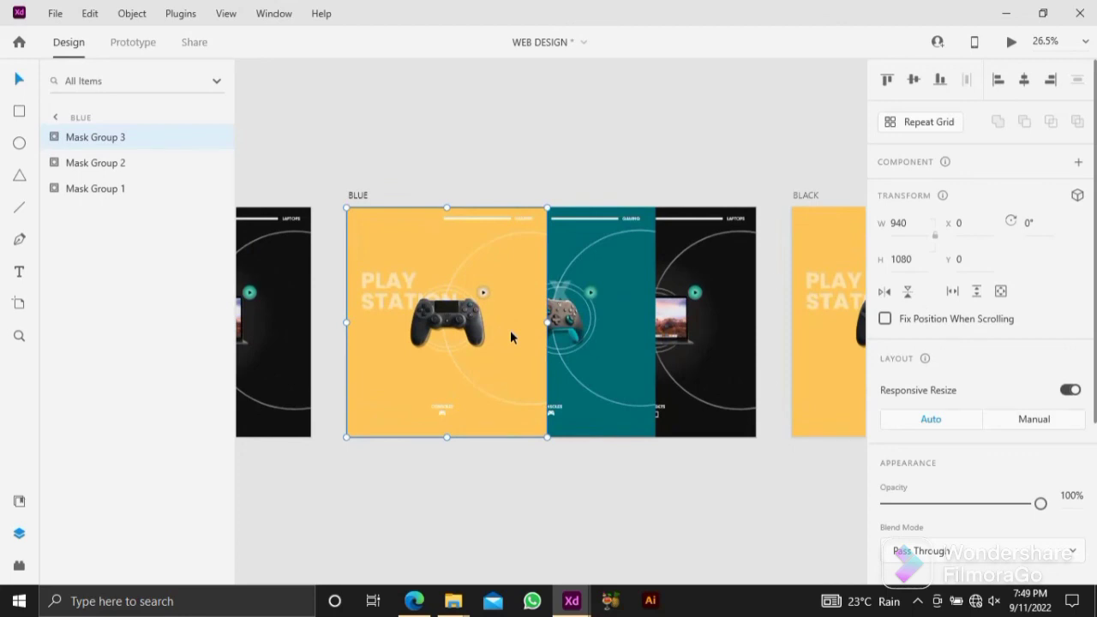
drag(510, 336, 416, 310)
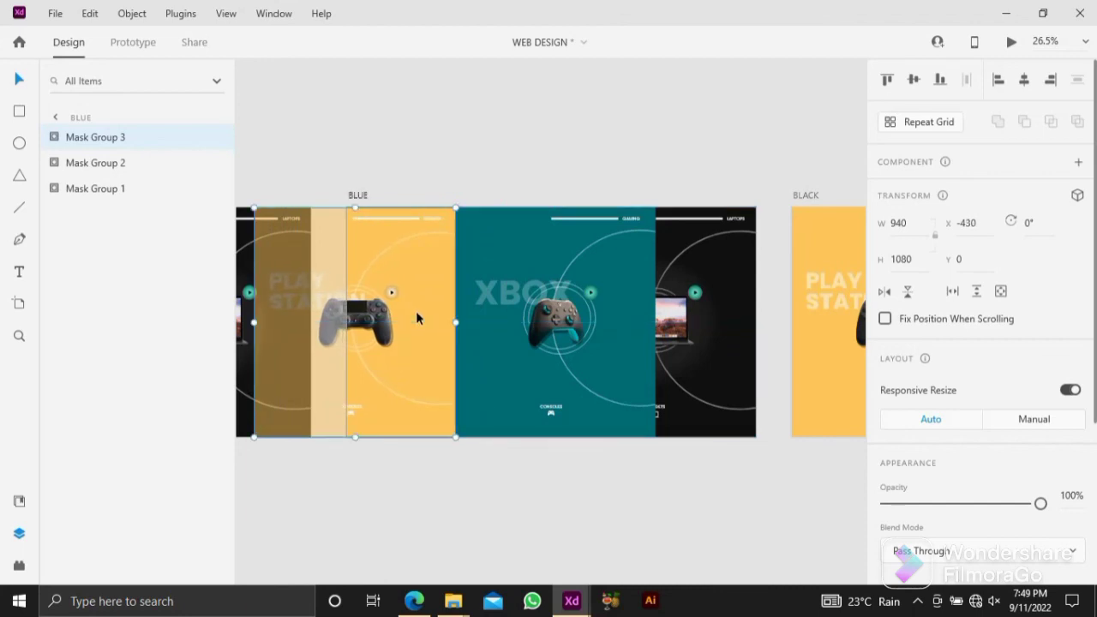
click(465, 495)
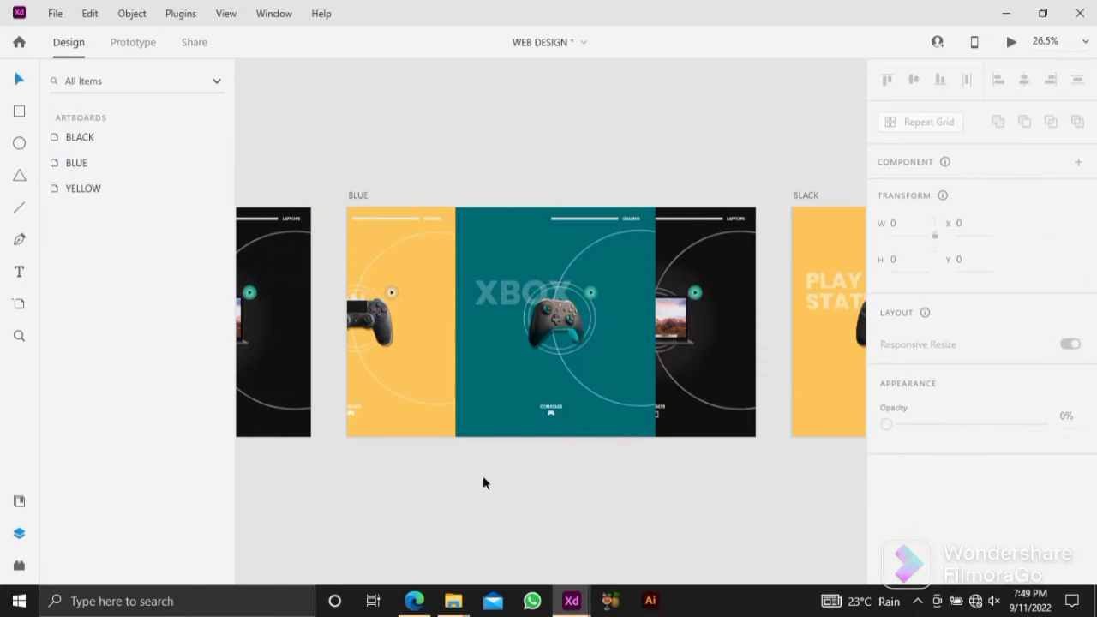
On the BLACK artboard, move the yellow and teal mask groups together to X -470, uncovering the full black laptop panel.
drag(484, 478, 340, 466)
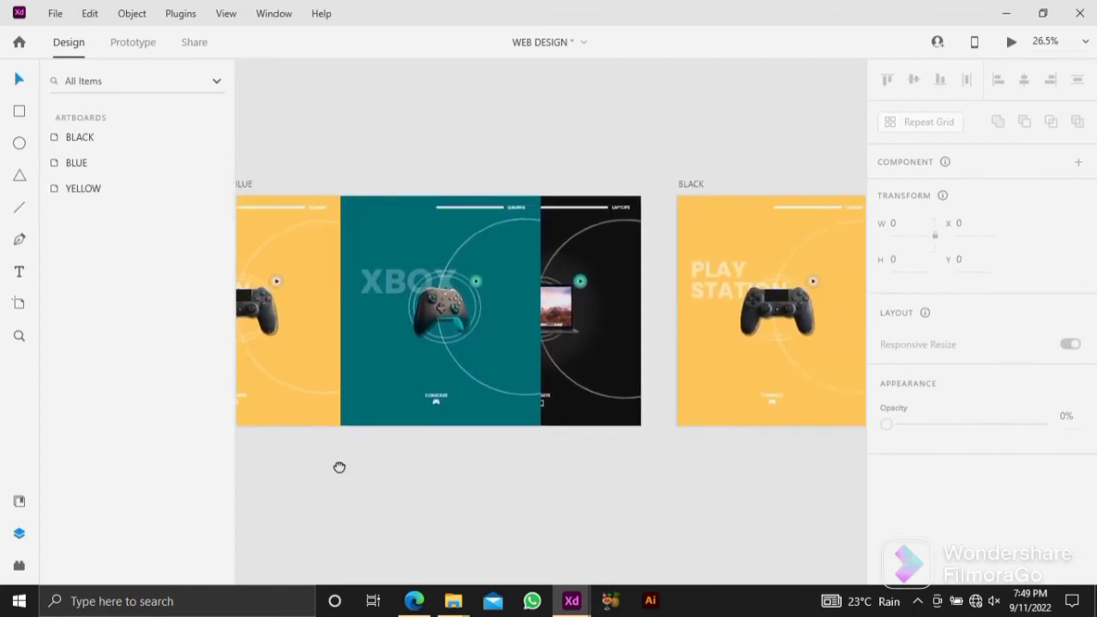
drag(521, 471, 333, 465)
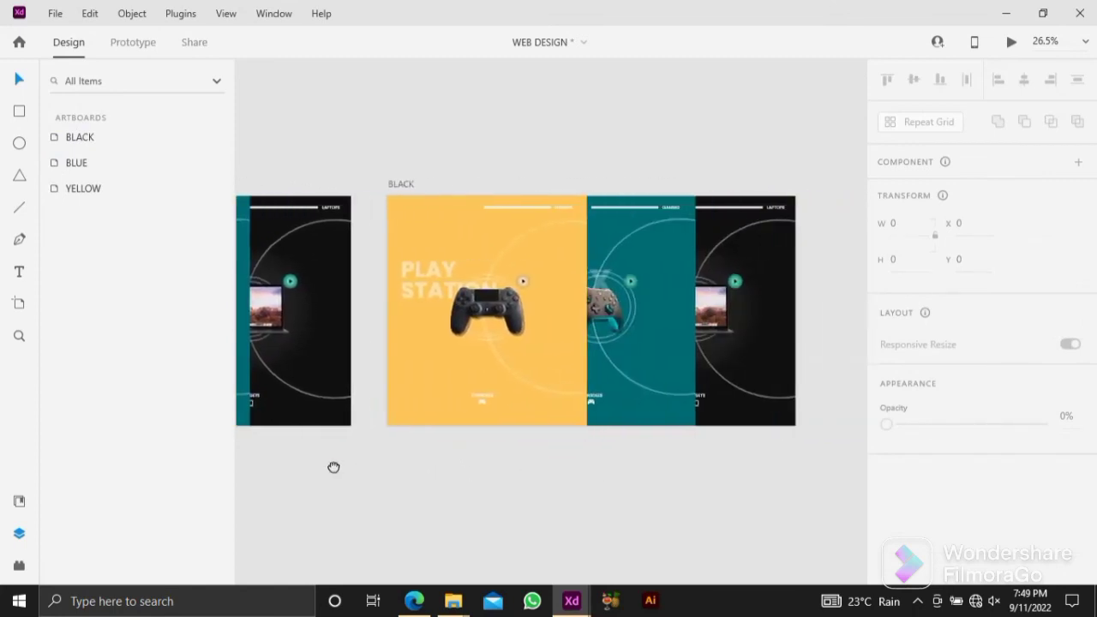
click(540, 382)
shift+click(630, 362)
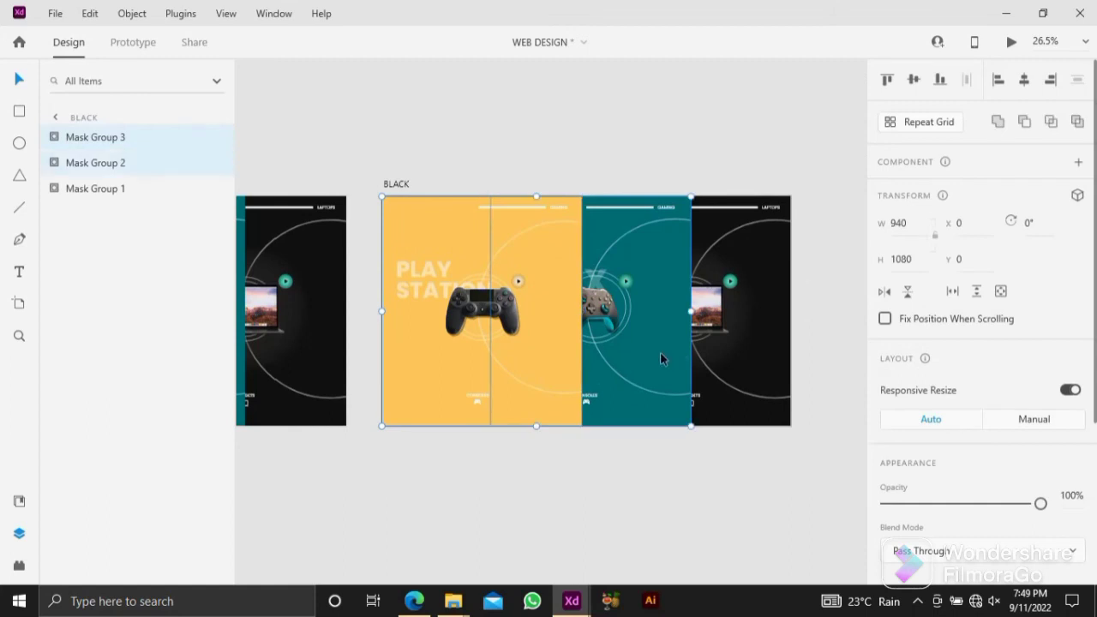
drag(657, 358, 561, 358)
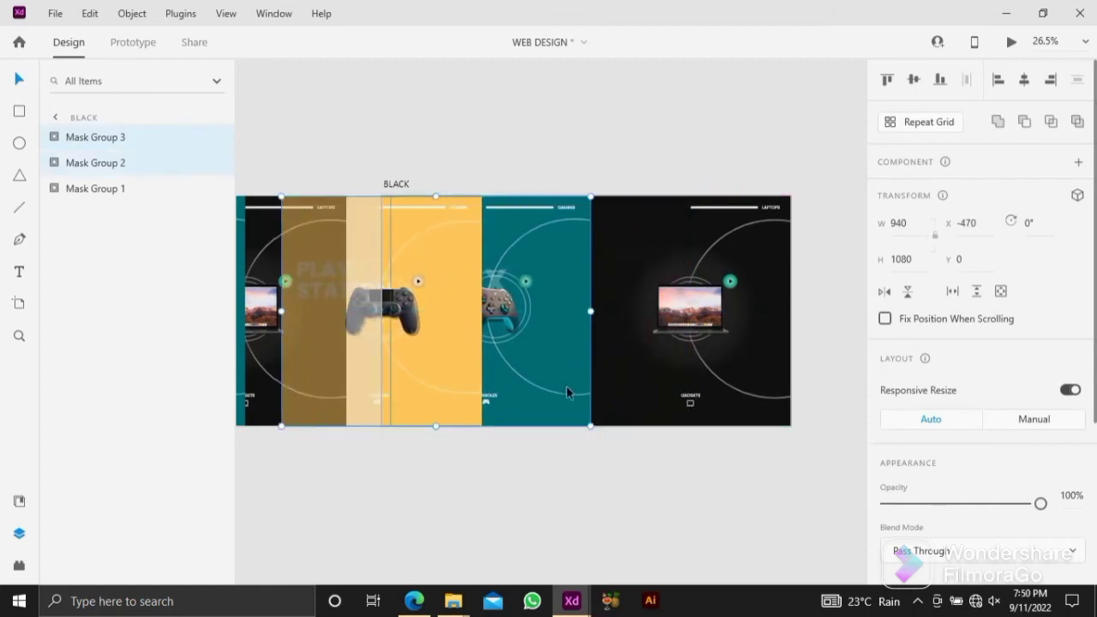
click(587, 466)
Switch to prototyping and link the teal panel's Mask Group 2 on the YELLOW artboard to the BLUE artboard.
scroll(582, 470, down, 3)
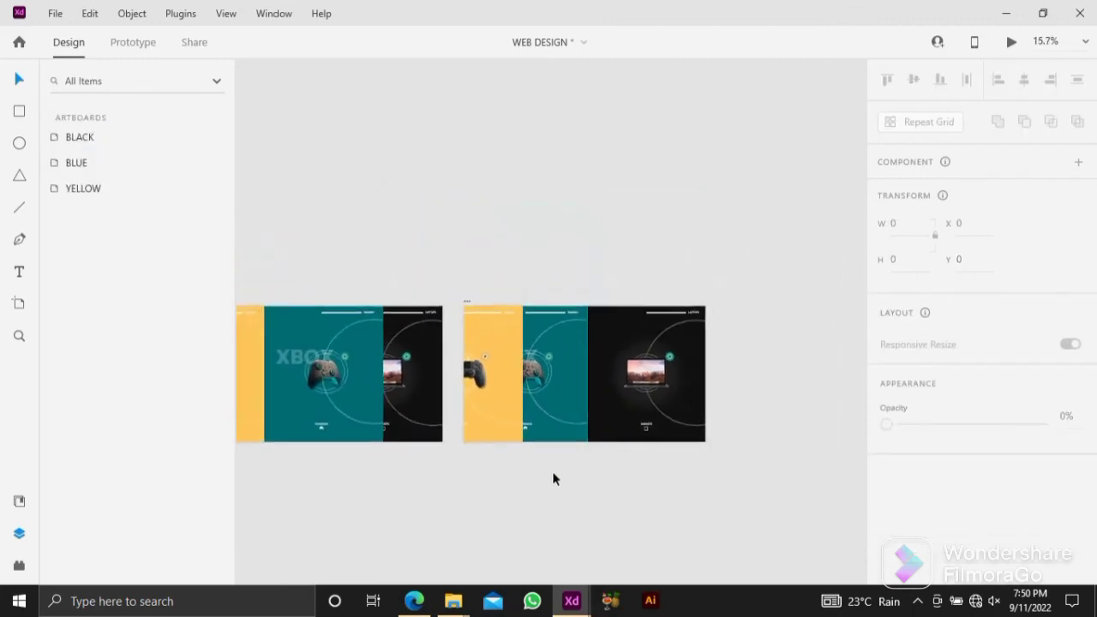
drag(459, 487, 671, 469)
mouse_move(507, 477)
mouse_down()
mouse_move(595, 477)
mouse_move(514, 458)
mouse_up()
scroll(595, 477, down, 1)
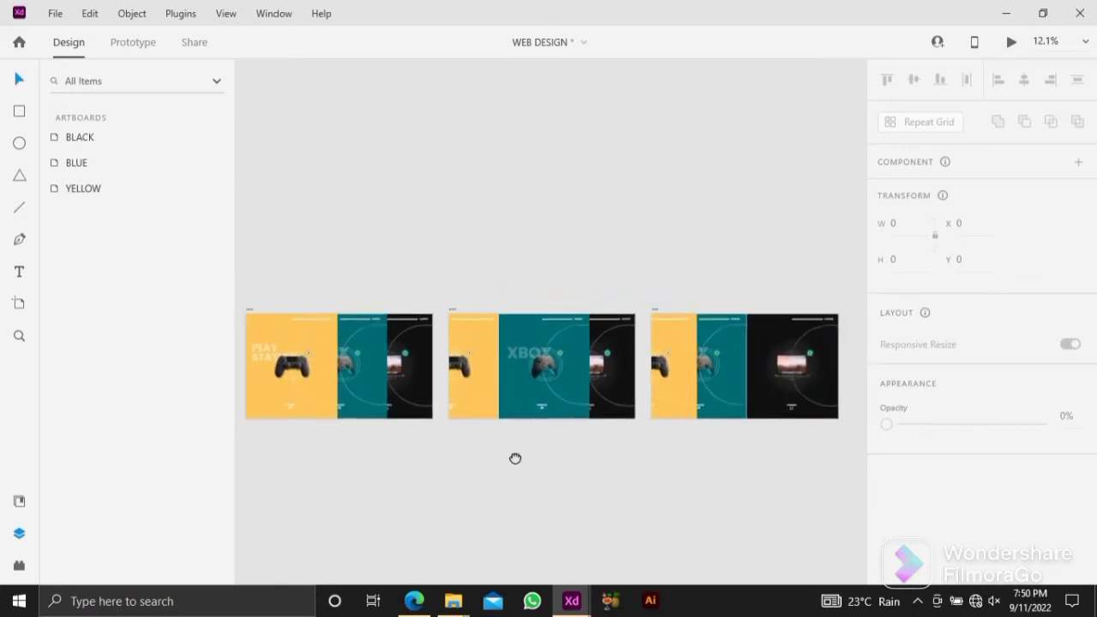
scroll(297, 361, up, 1)
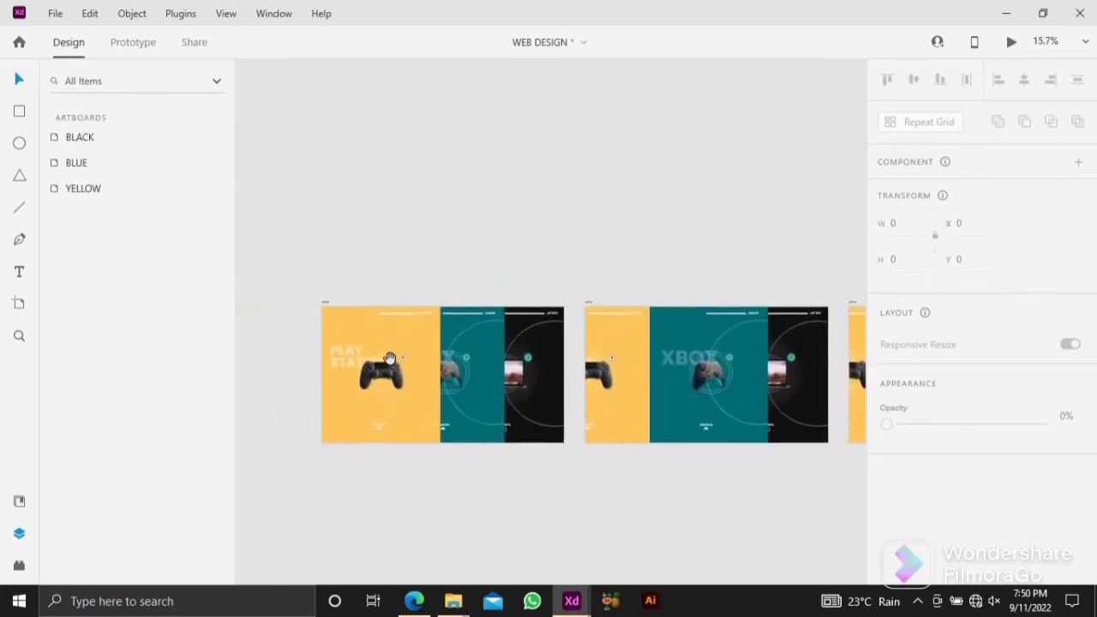
click(117, 41)
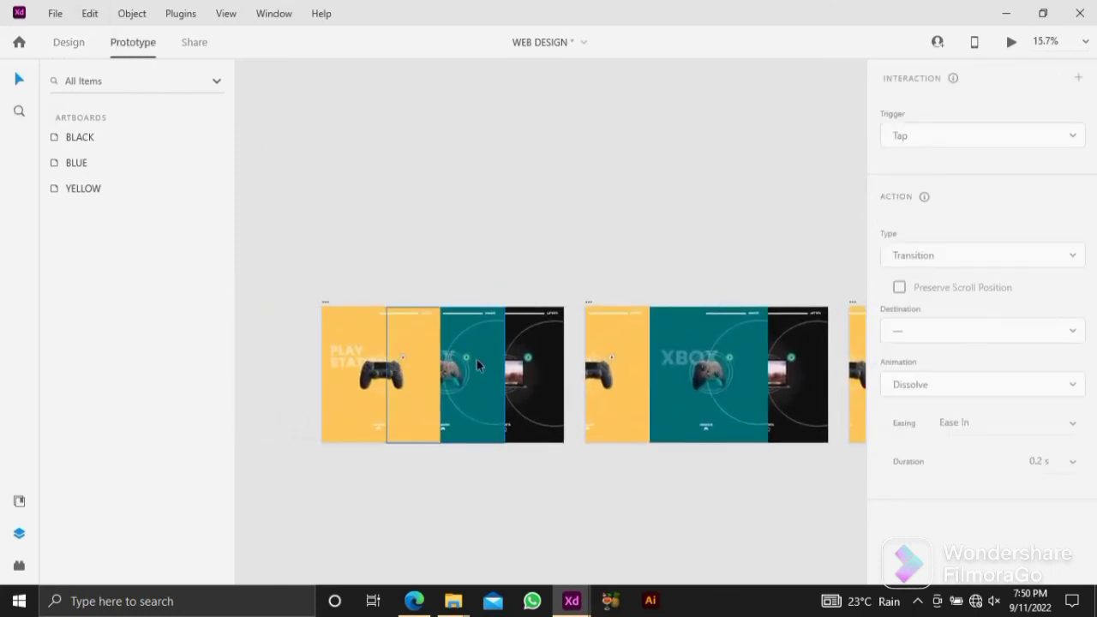
scroll(476, 359, up, 1)
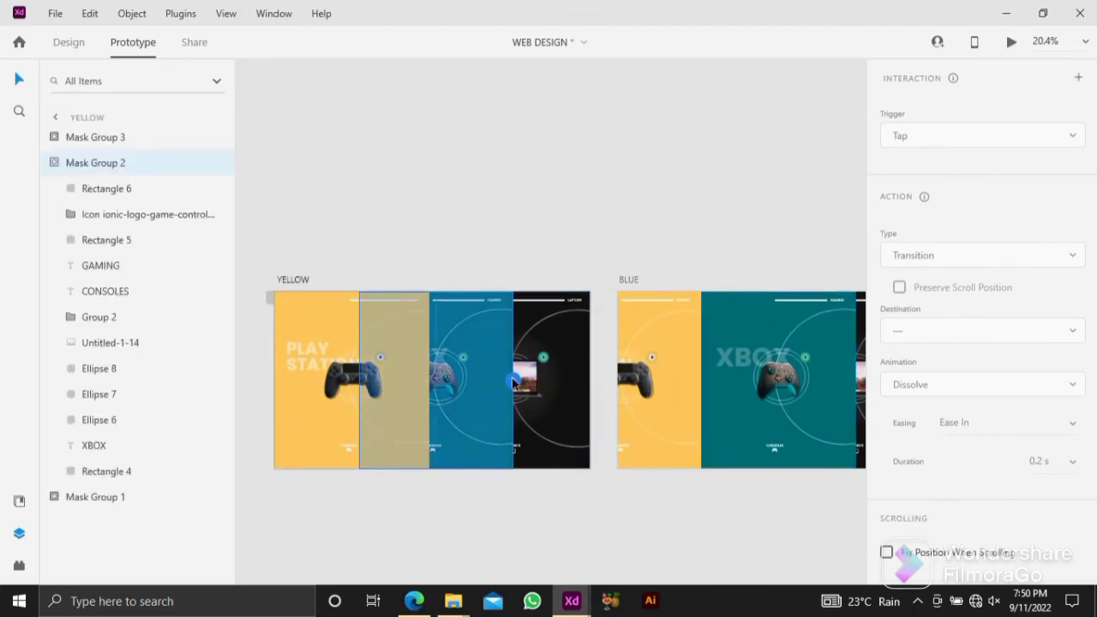
drag(512, 382, 787, 369)
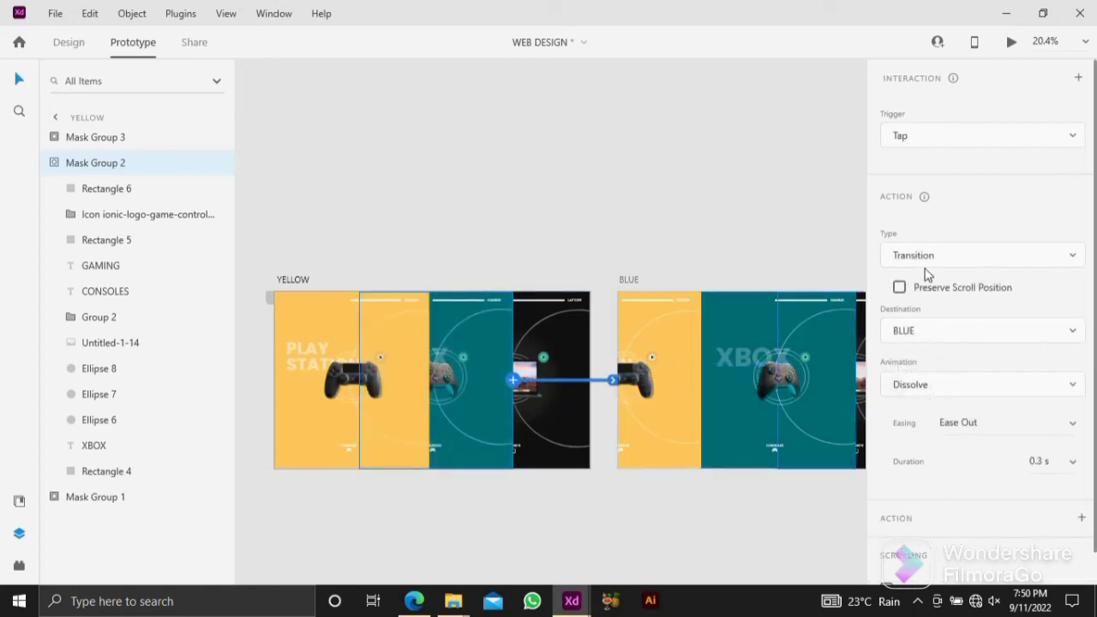
Set the link's action type to Auto-Animate with Ease In-Out easing.
click(925, 257)
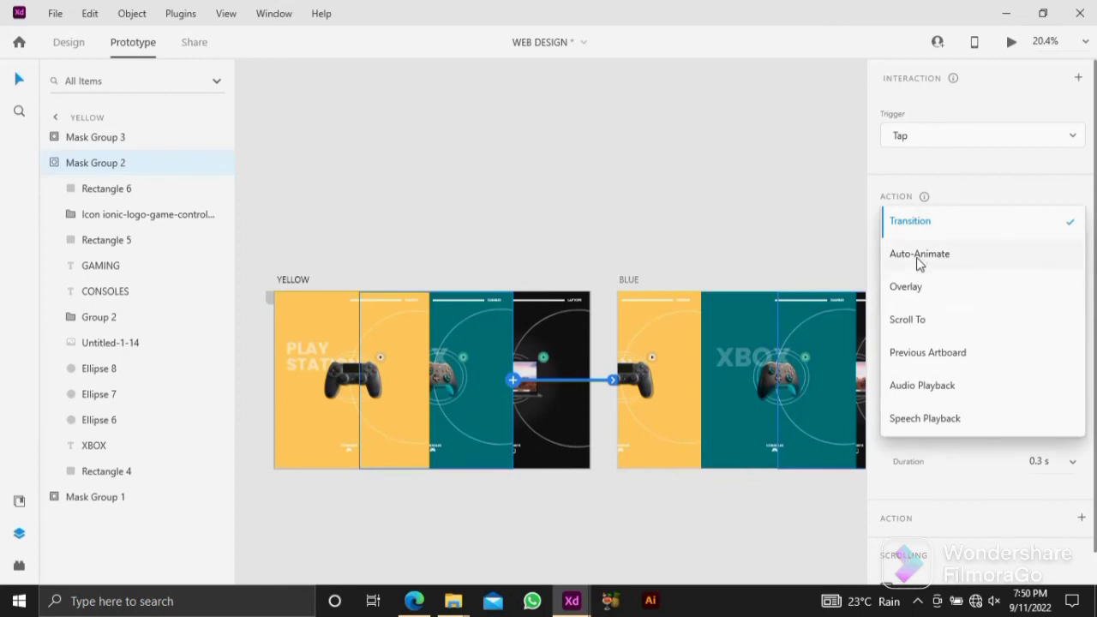
click(918, 258)
click(1073, 350)
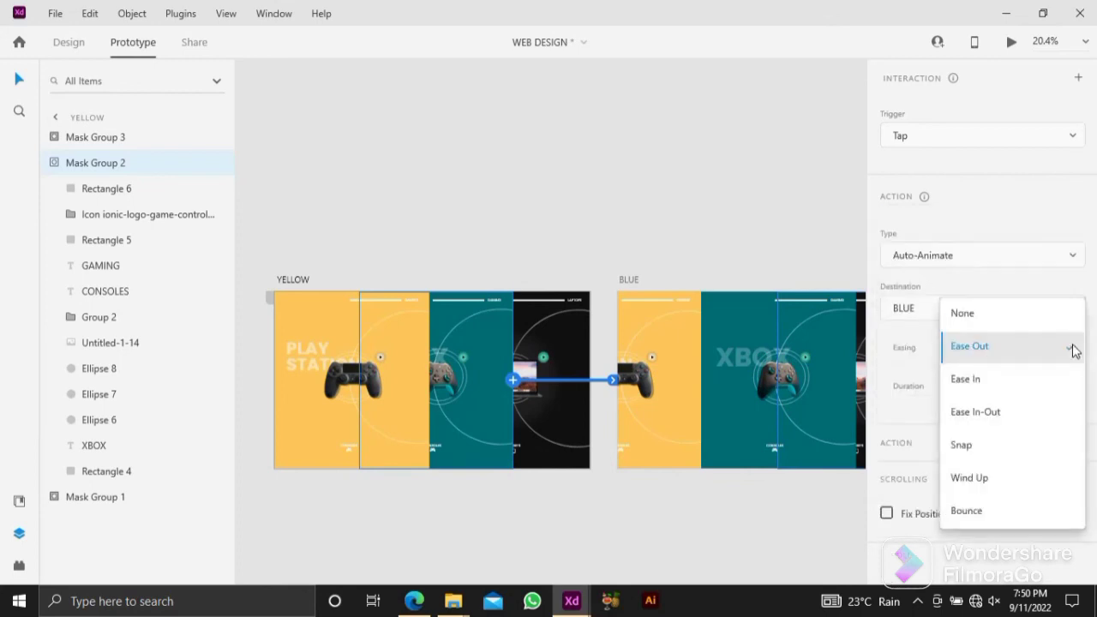
click(977, 413)
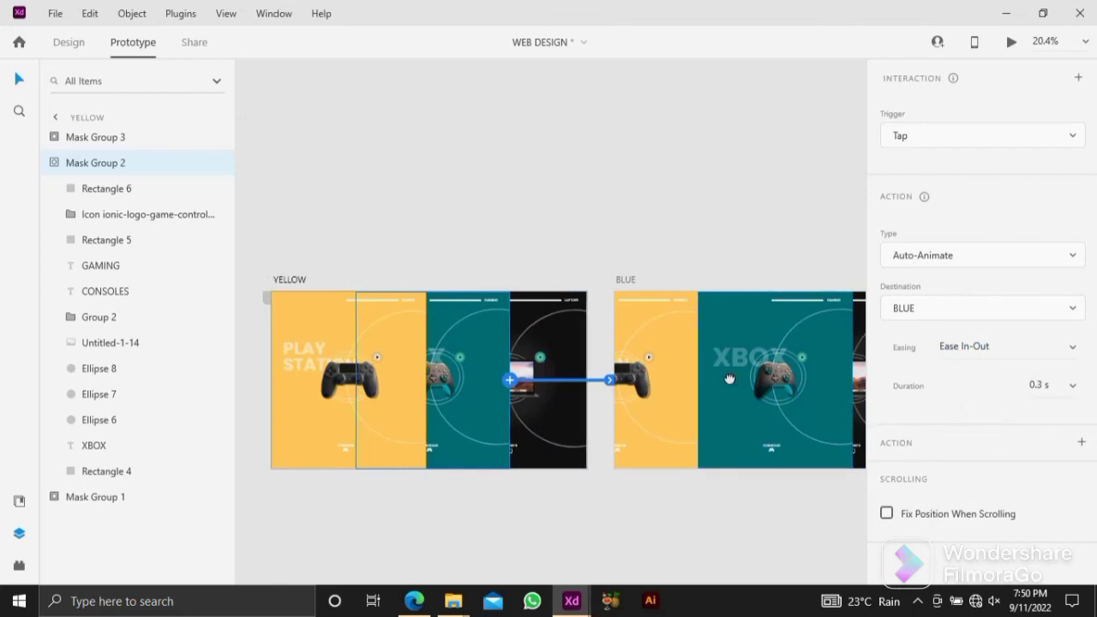
Link the black panel's Mask Group 1 on the YELLOW artboard to the BLACK artboard.
drag(729, 379, 741, 352)
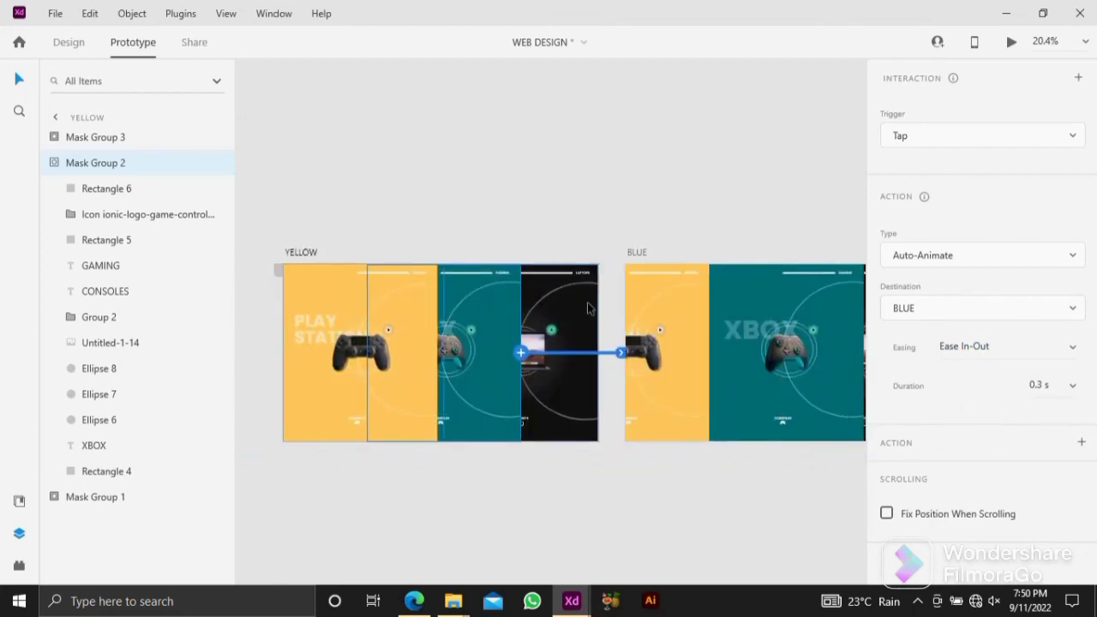
click(594, 341)
drag(597, 353, 673, 349)
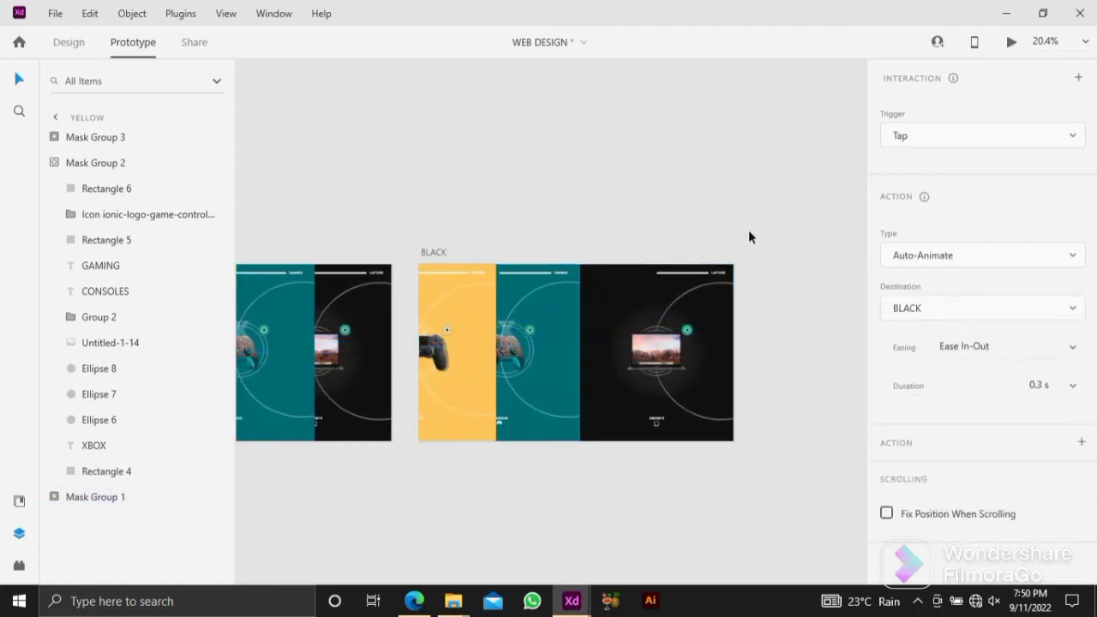
key(ctrl+z)
Link the teal panel's Mask Group 2 on the BLACK artboard to the BLUE artboard.
click(718, 315)
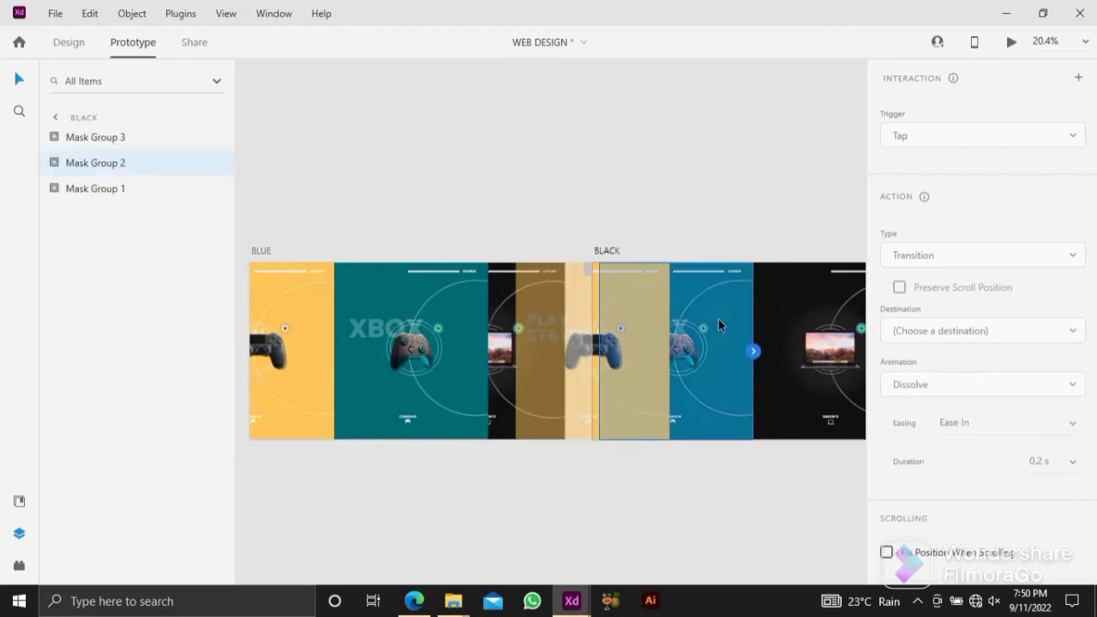
drag(754, 353, 428, 356)
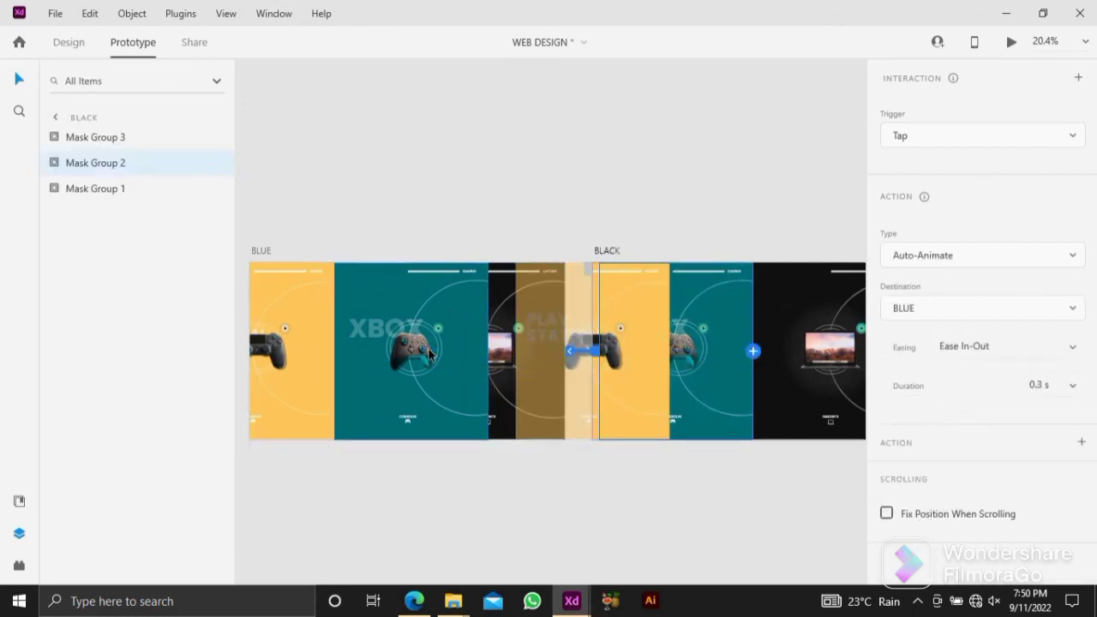
Link the yellow panel's Mask Group 3 on the BLACK artboard to the YELLOW artboard.
click(413, 230)
click(645, 329)
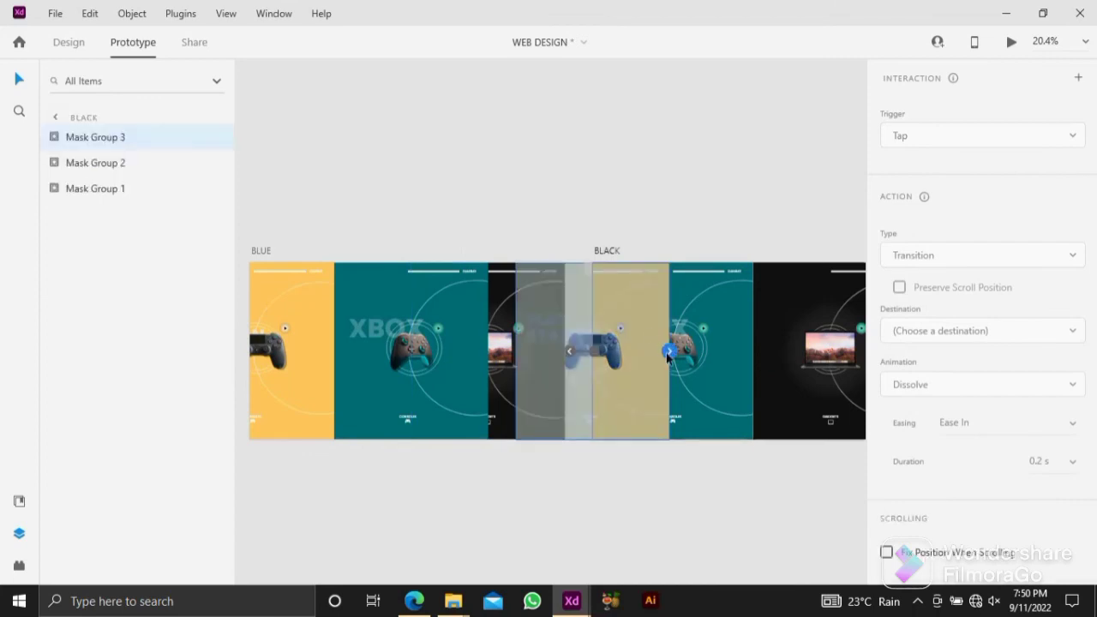
drag(668, 357, 441, 341)
click(613, 213)
Link the black panel's Mask Group 1 on the BLUE artboard to the BLACK artboard.
drag(613, 212, 491, 224)
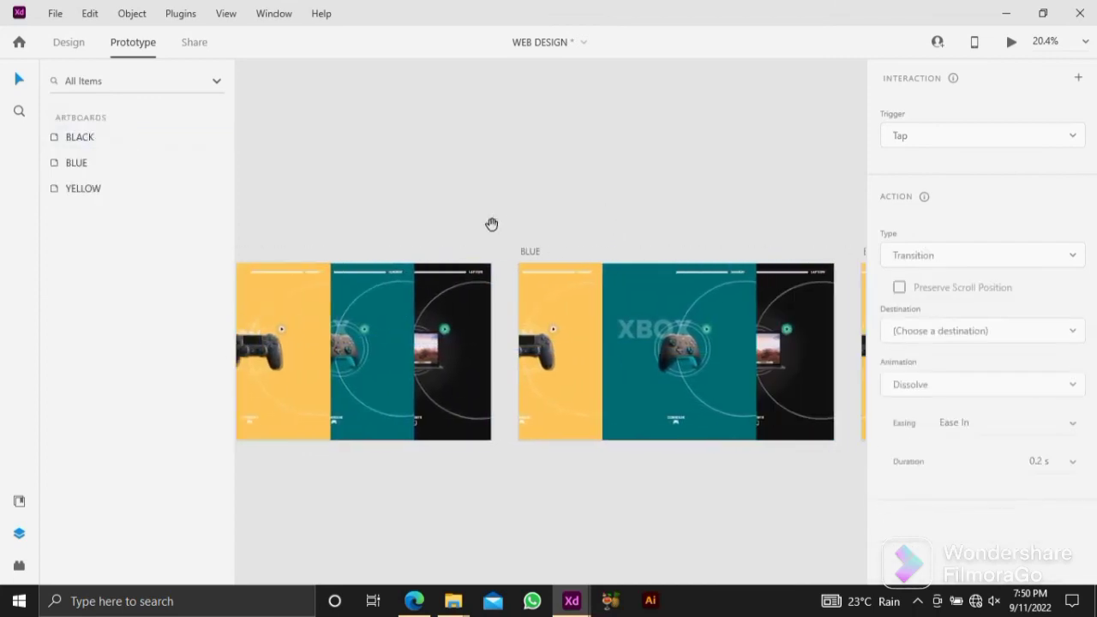
drag(658, 282, 454, 278)
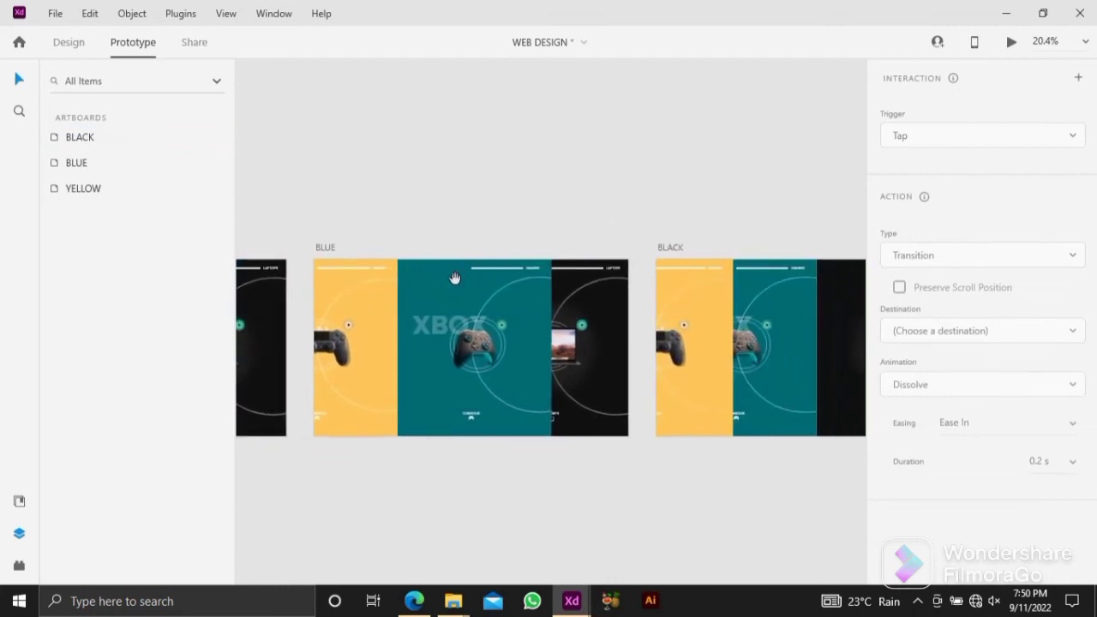
click(586, 336)
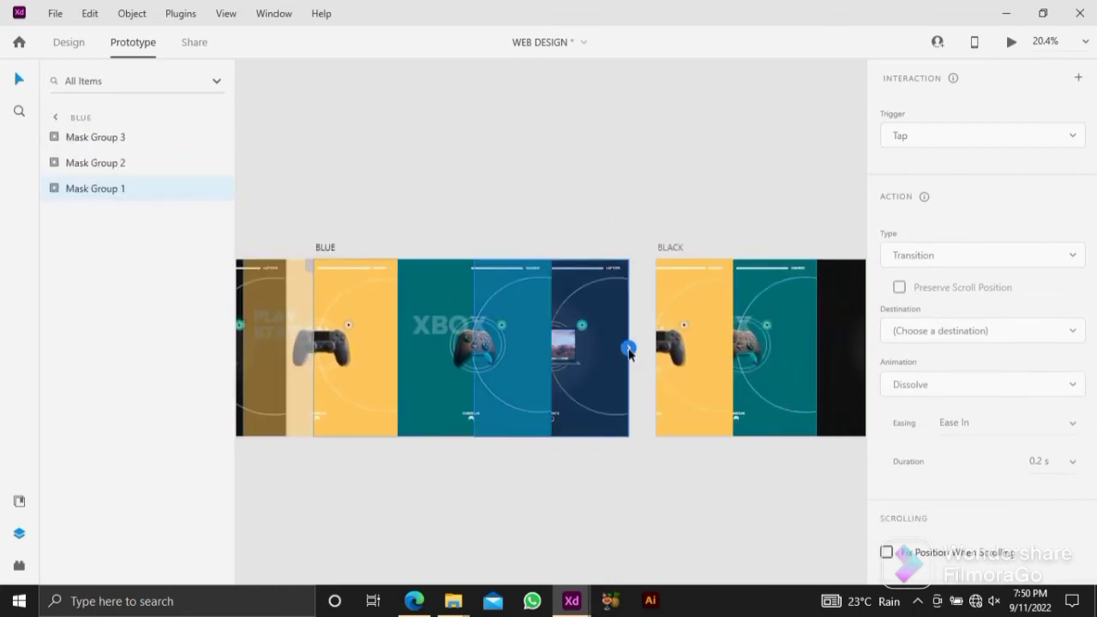
drag(628, 349, 741, 330)
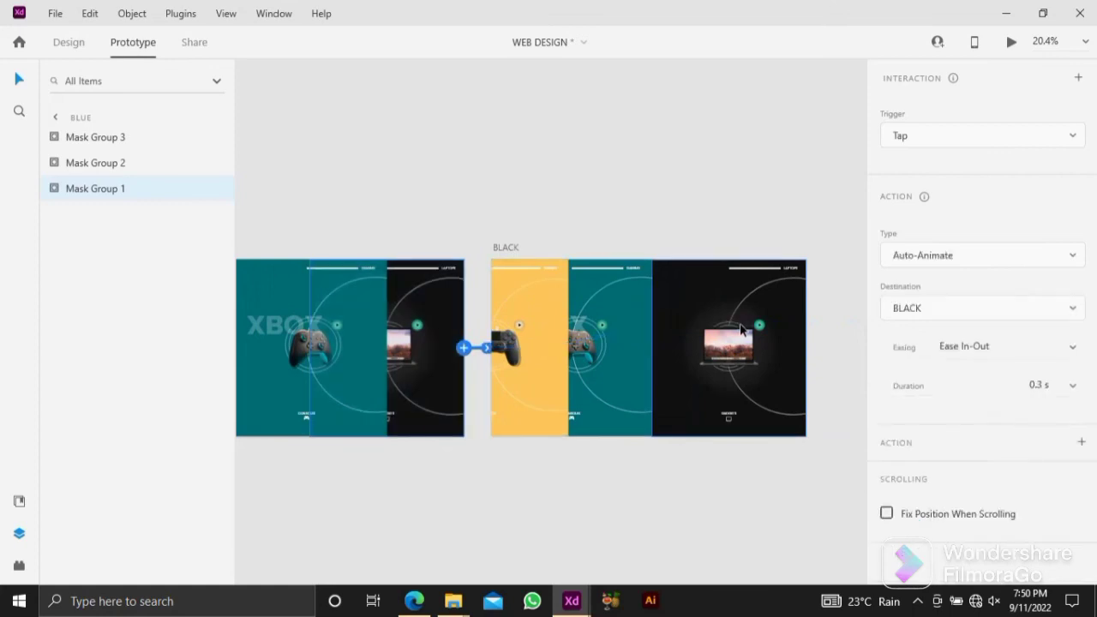
click(599, 223)
Link the yellow panel's Mask Group 3 on the BLUE artboard to the YELLOW artboard.
scroll(587, 196, left, 3)
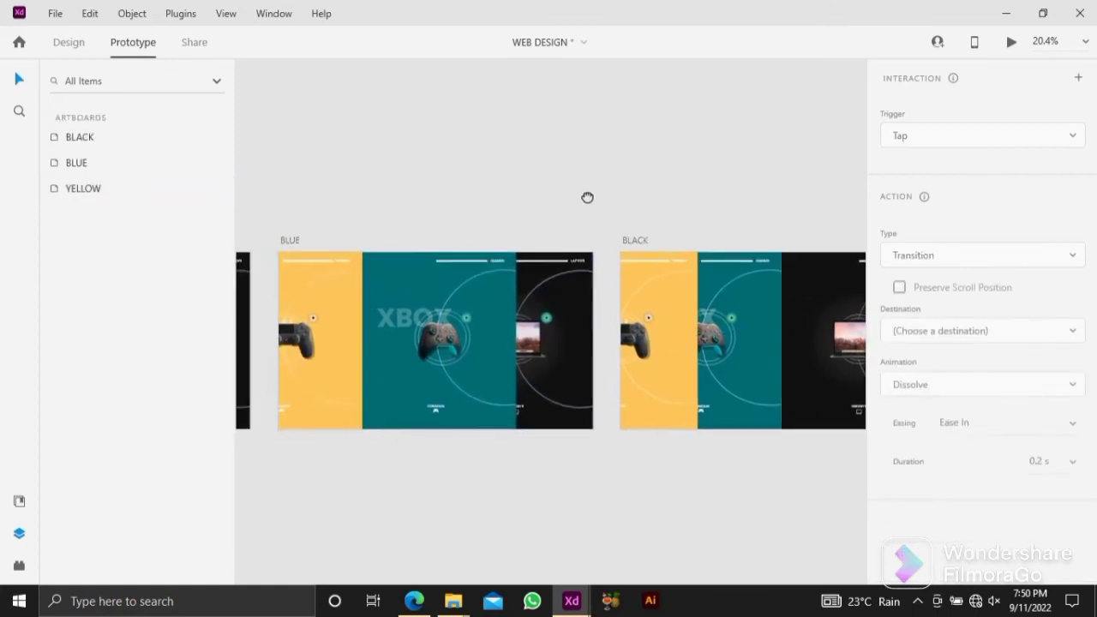
click(341, 317)
drag(363, 340, 416, 343)
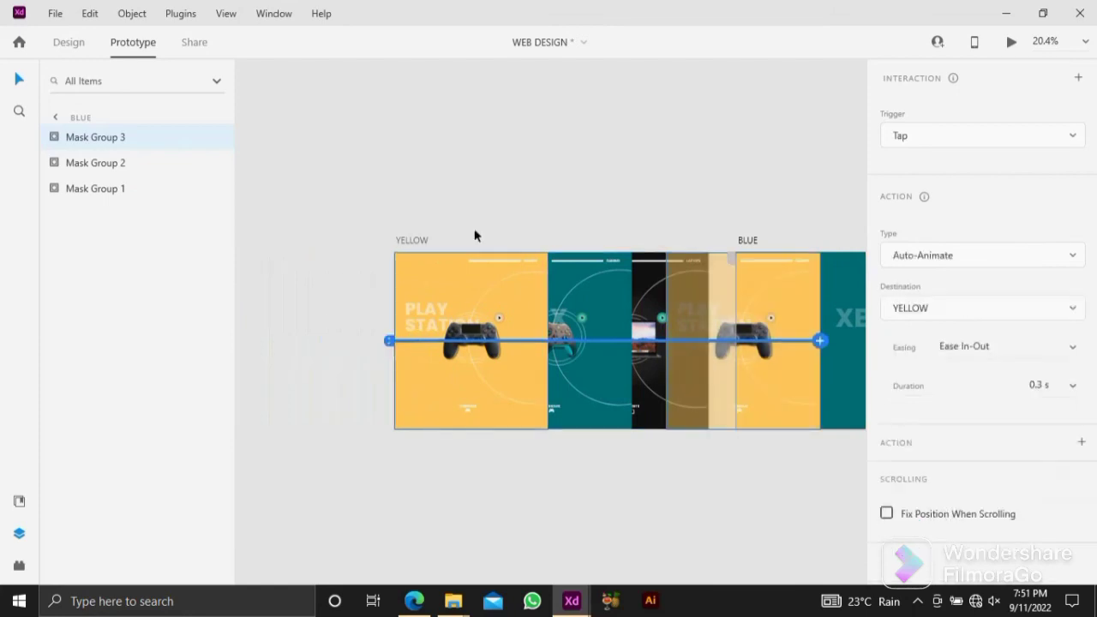
click(594, 206)
Check the links across all three artboards and make YELLOW the starting artboard of the prototype flow.
drag(651, 203, 446, 200)
scroll(459, 202, down, 2)
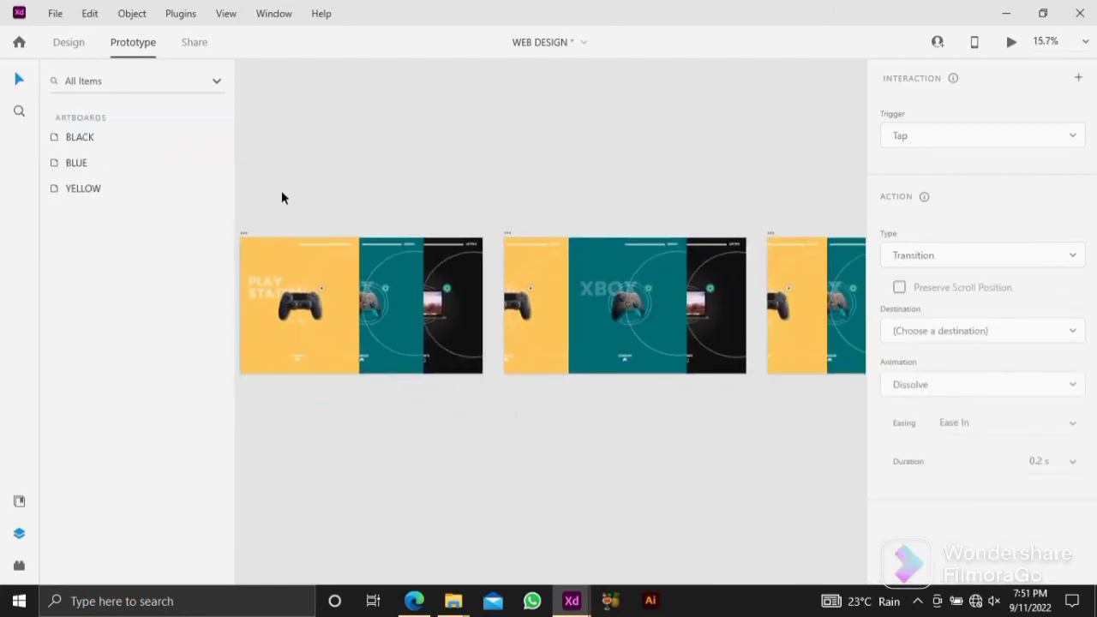
scroll(270, 195, down, 2)
drag(257, 193, 820, 448)
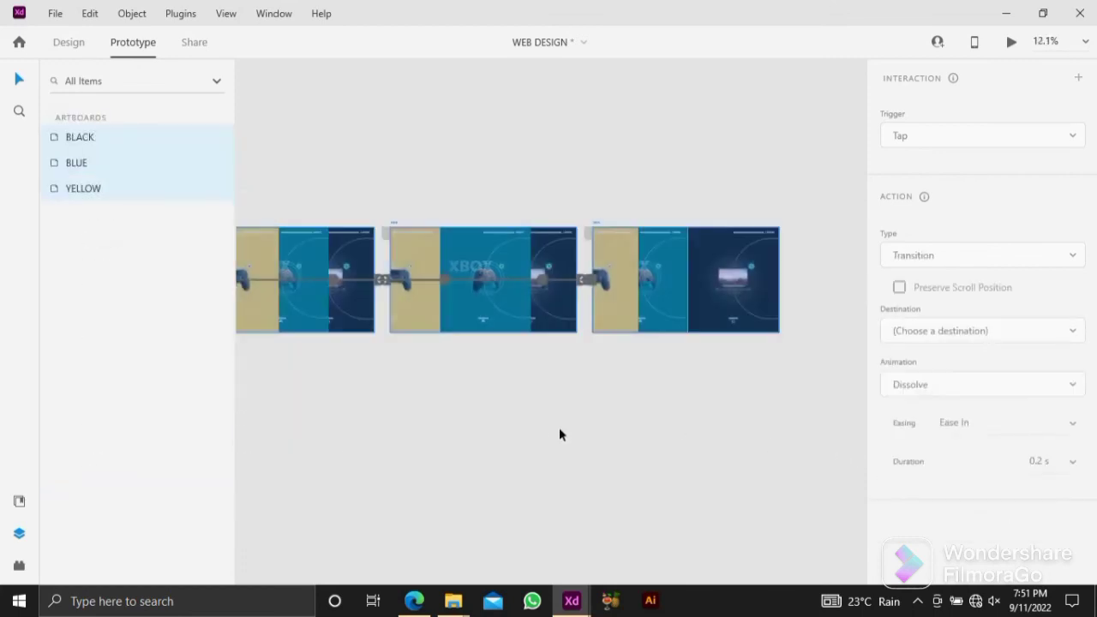
drag(552, 430, 656, 439)
click(524, 411)
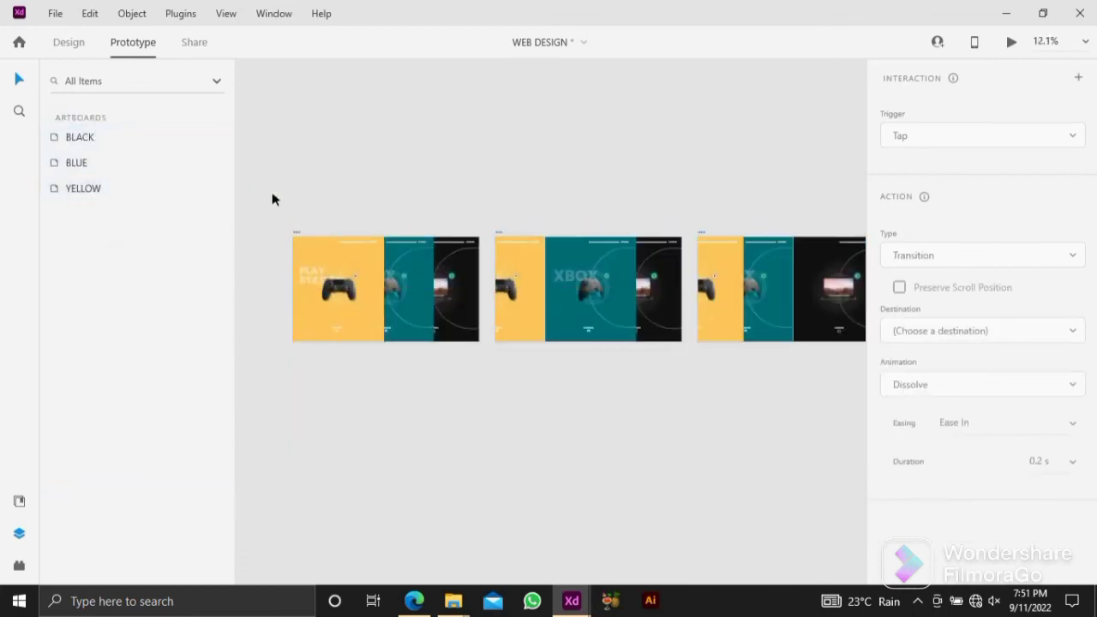
click(296, 232)
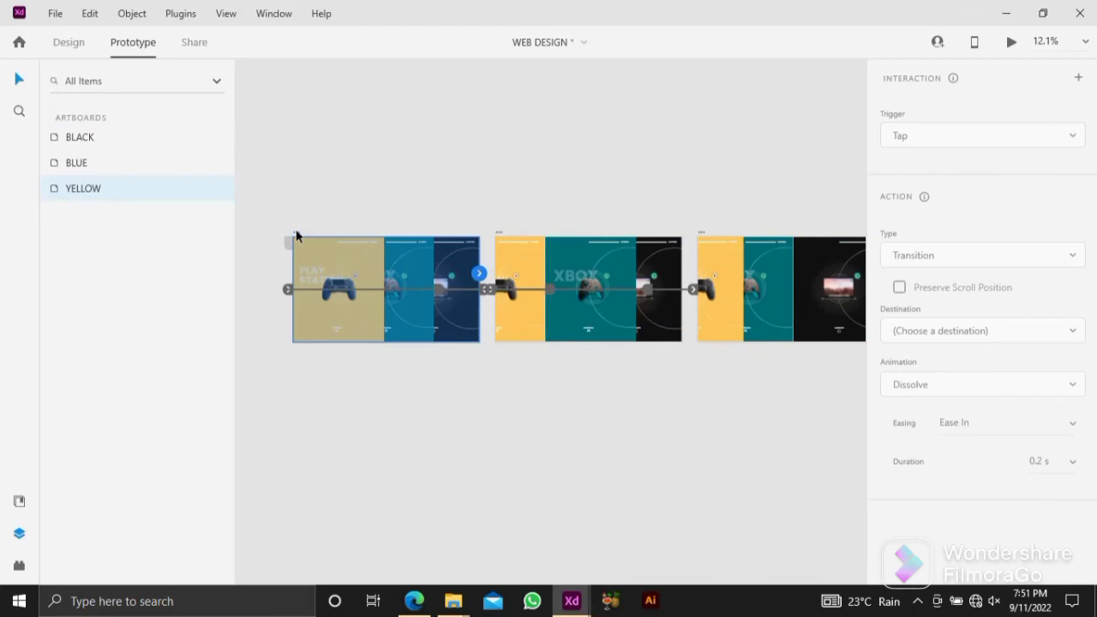
click(289, 243)
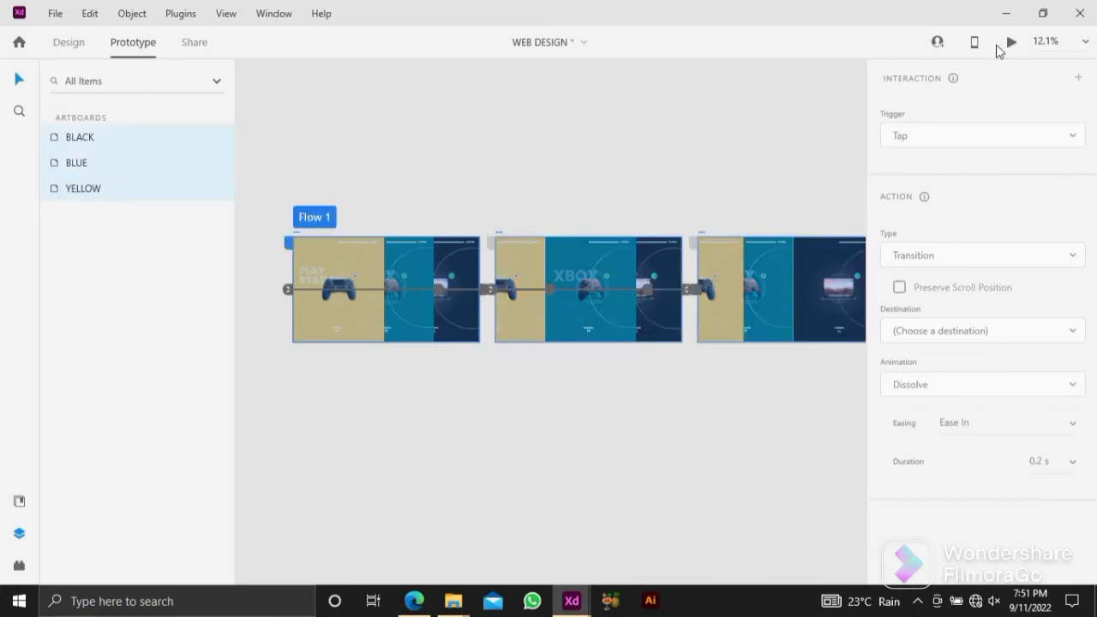
Preview the prototype in a maximized window and test the transitions by repeatedly switching between the yellow, teal and black panels.
click(1010, 42)
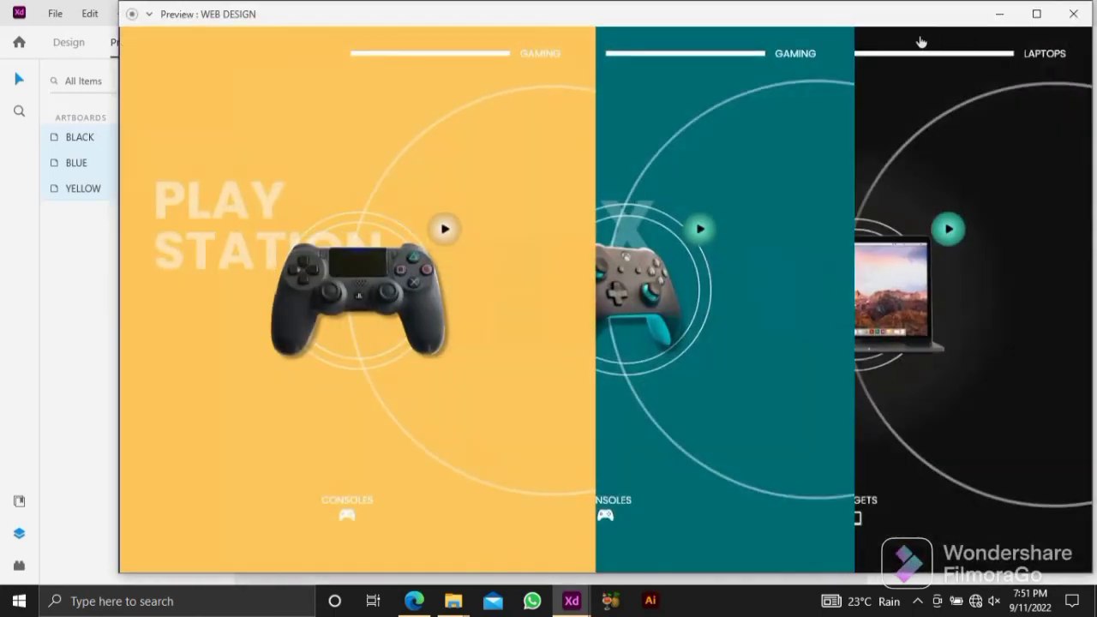
click(1036, 14)
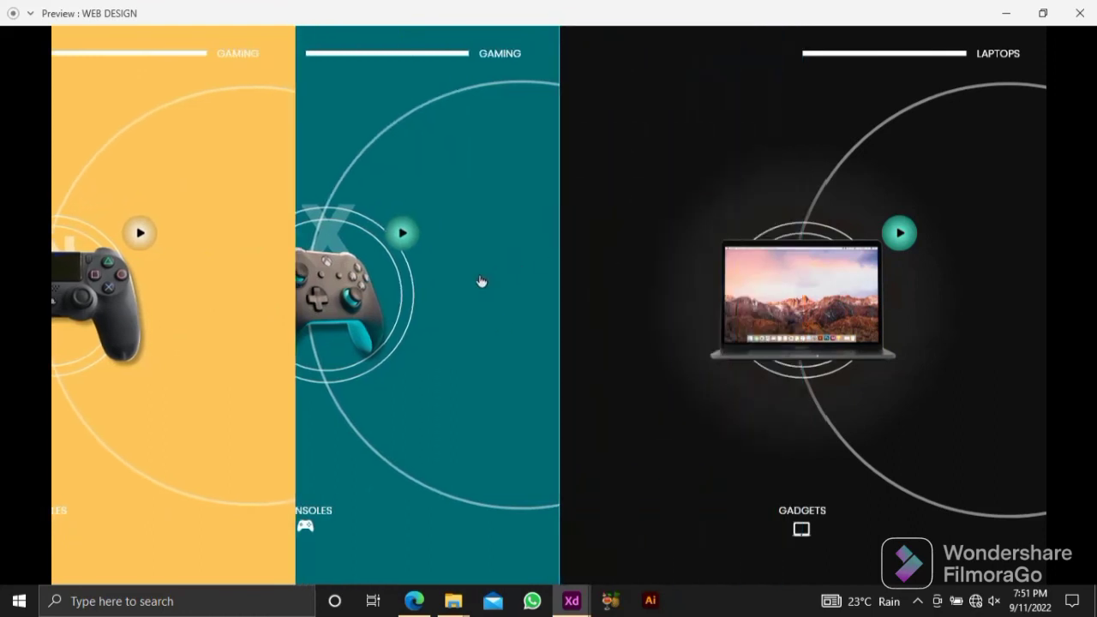
click(481, 281)
click(244, 269)
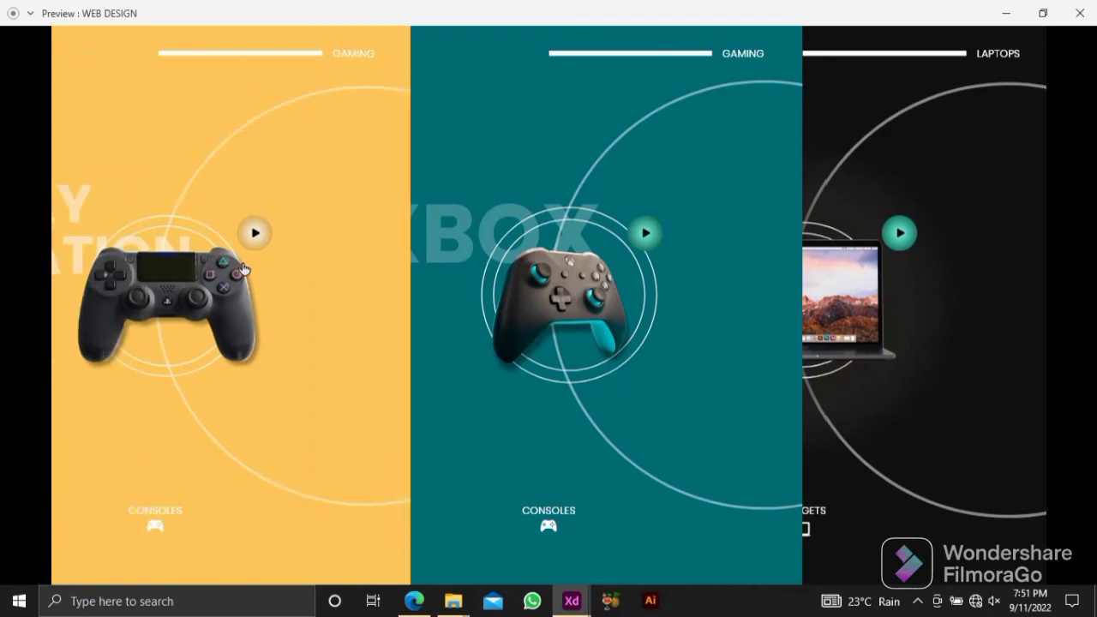
click(725, 309)
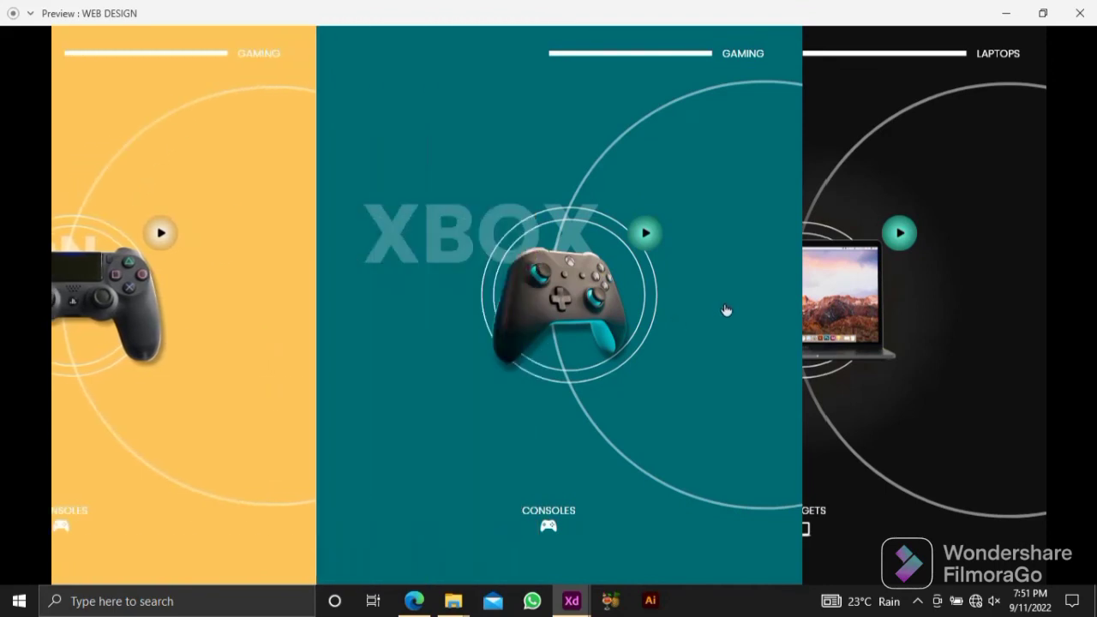
click(930, 309)
click(529, 293)
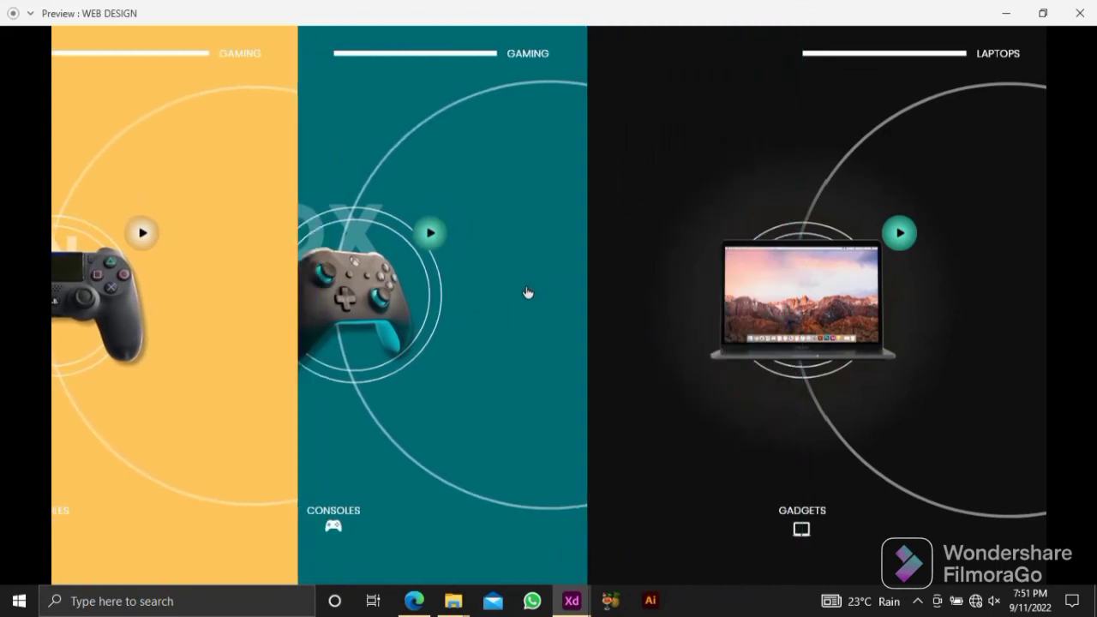
click(286, 265)
click(575, 299)
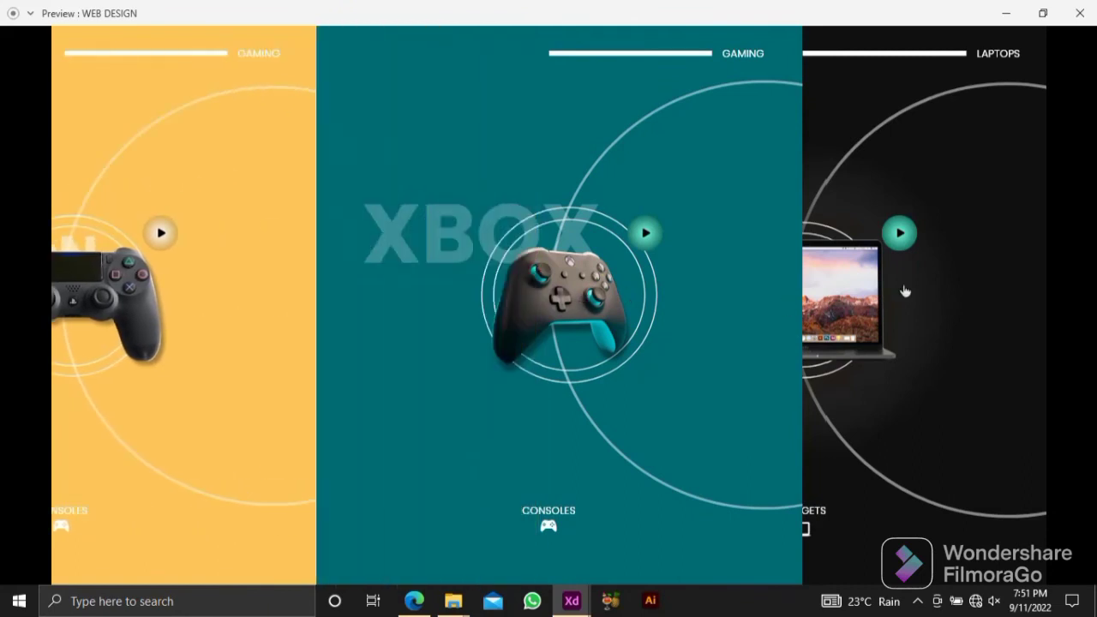
click(906, 290)
click(457, 289)
click(286, 289)
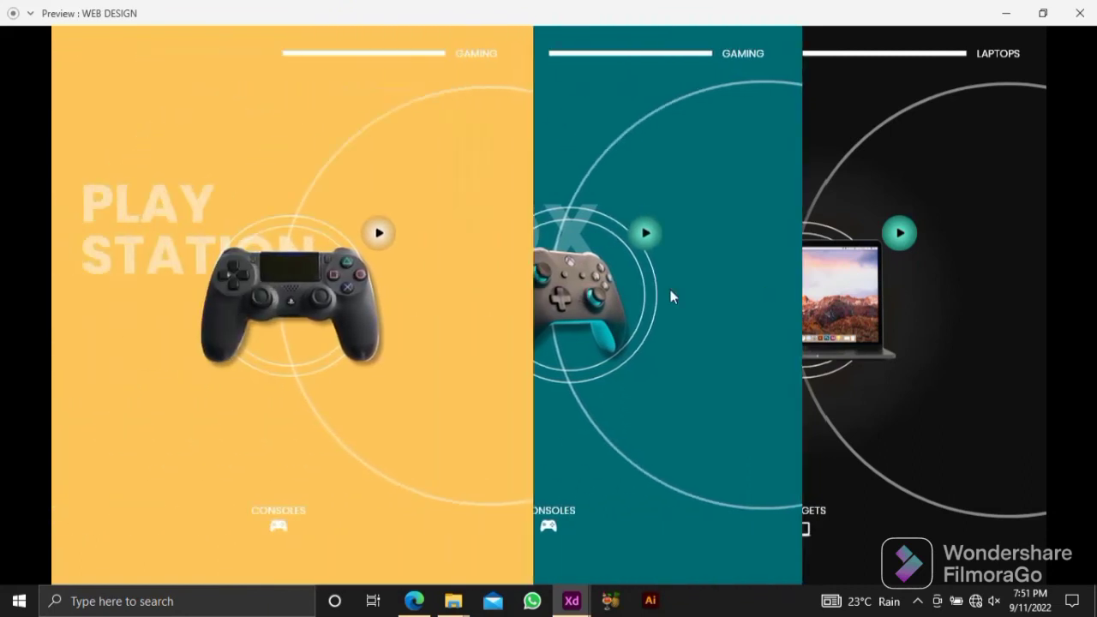
click(742, 294)
click(892, 292)
click(420, 283)
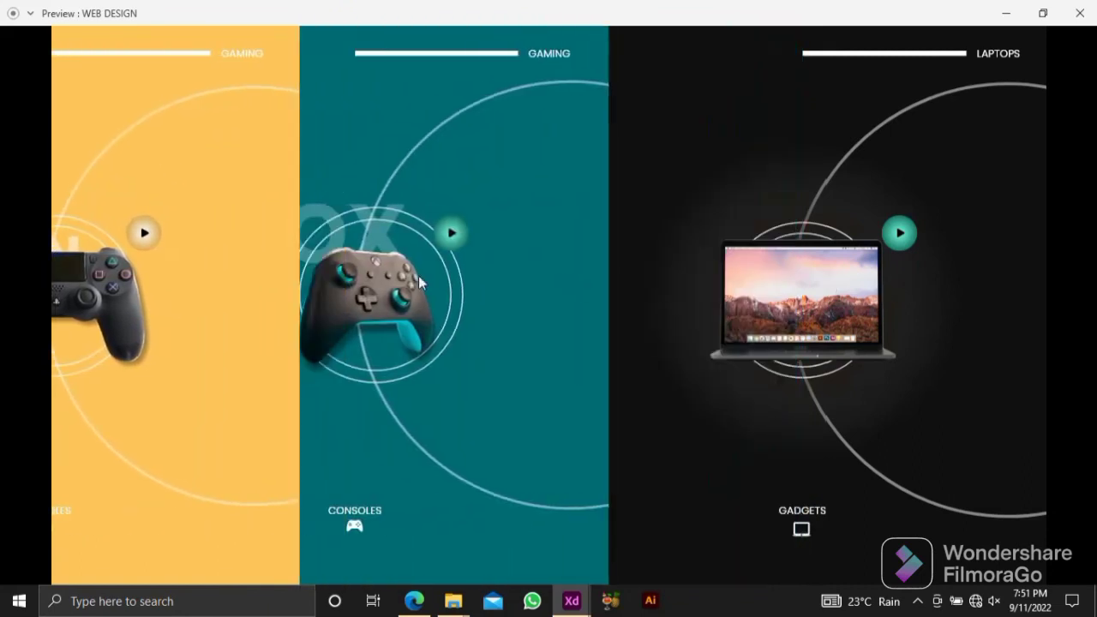
click(281, 282)
click(775, 282)
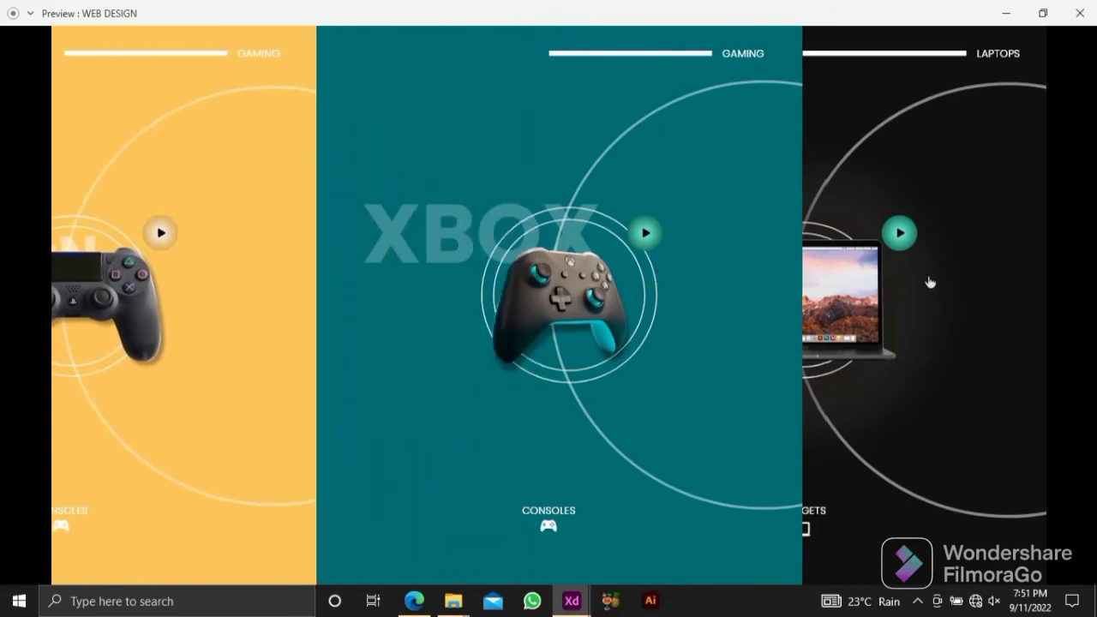
click(929, 284)
click(409, 288)
click(255, 286)
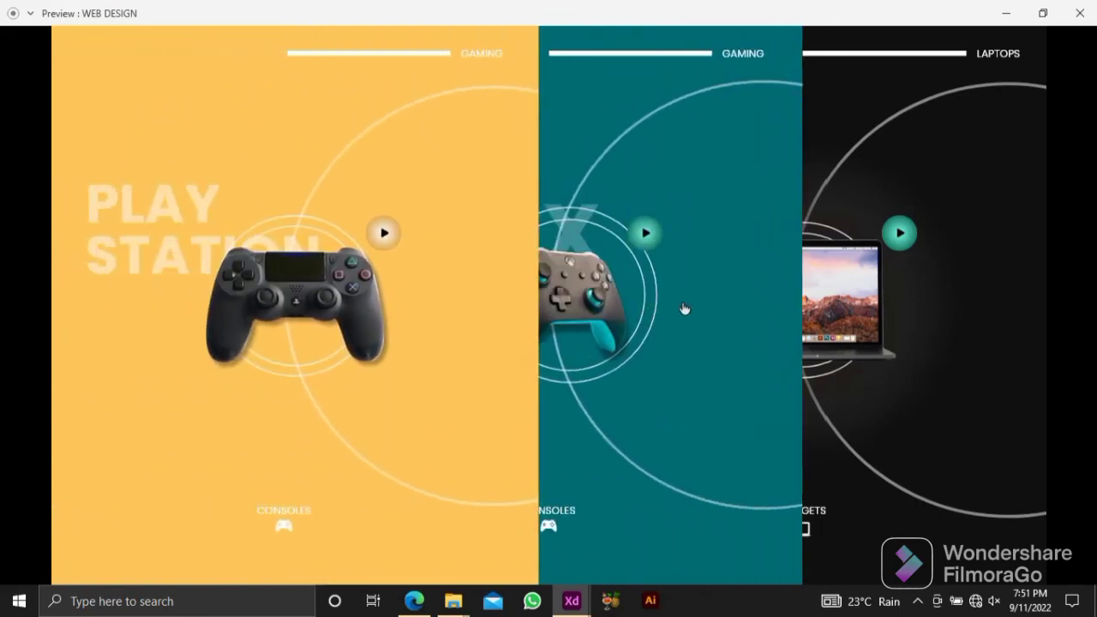
click(682, 308)
click(981, 300)
click(465, 303)
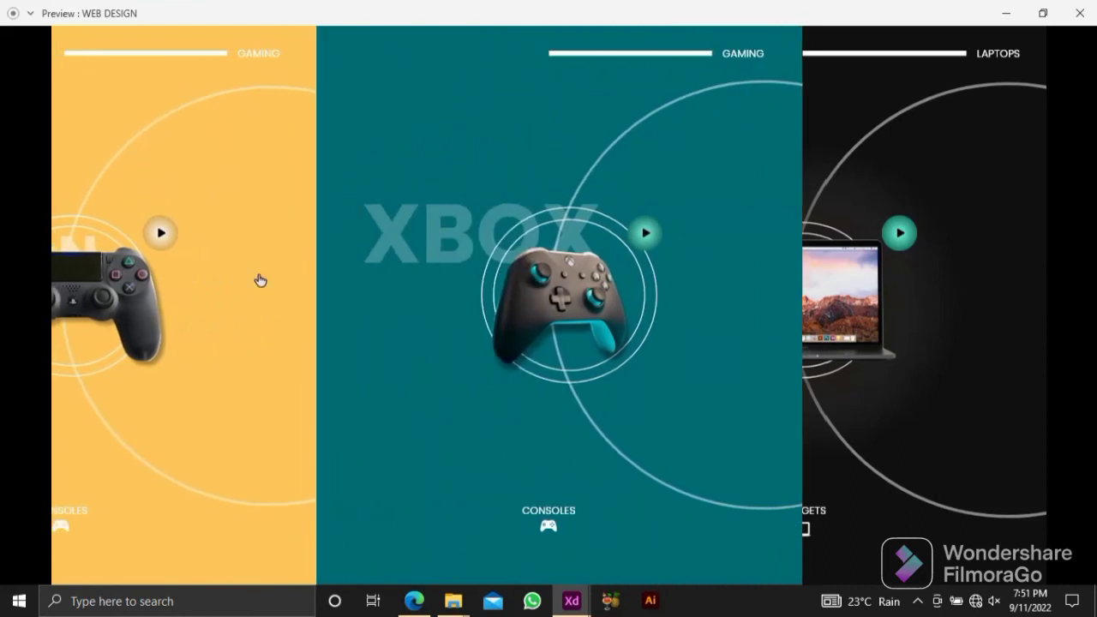
click(259, 282)
click(638, 279)
click(845, 255)
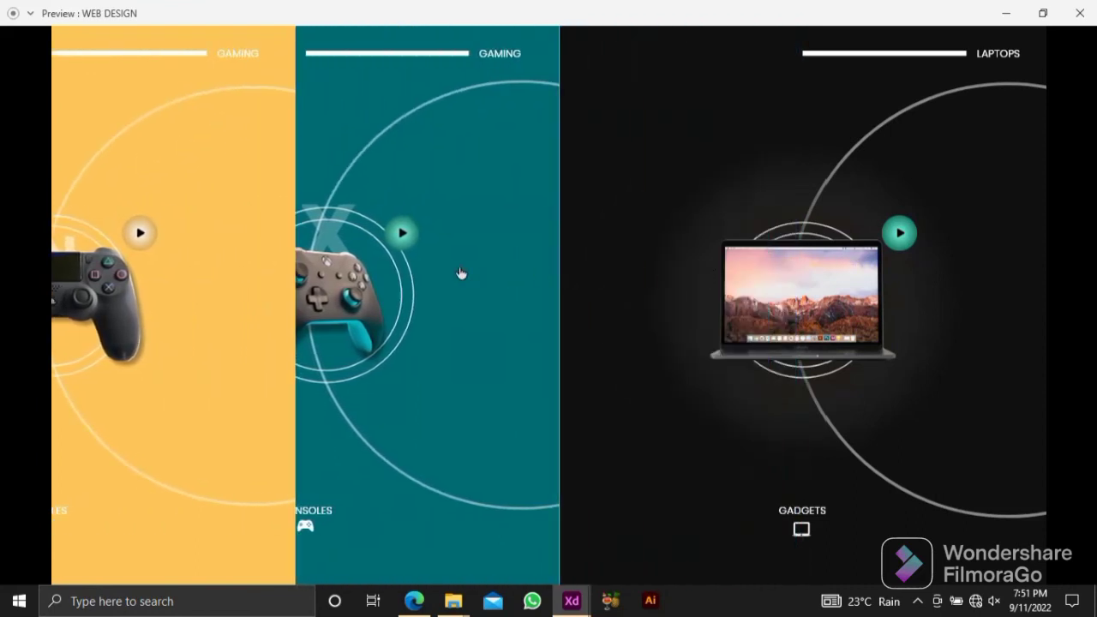
click(459, 273)
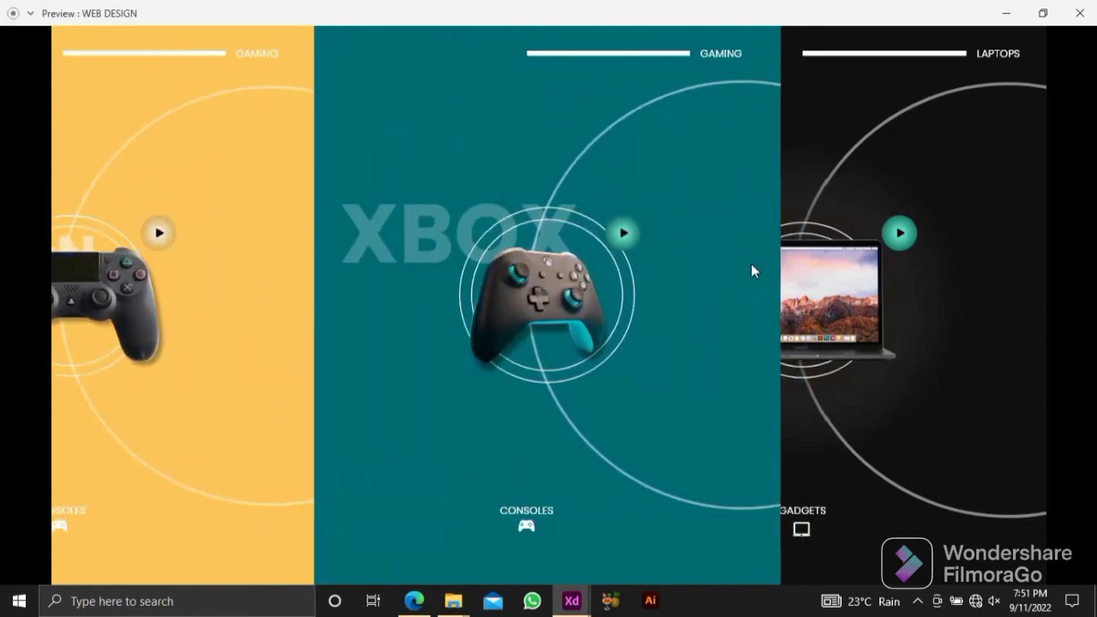
click(492, 270)
click(259, 270)
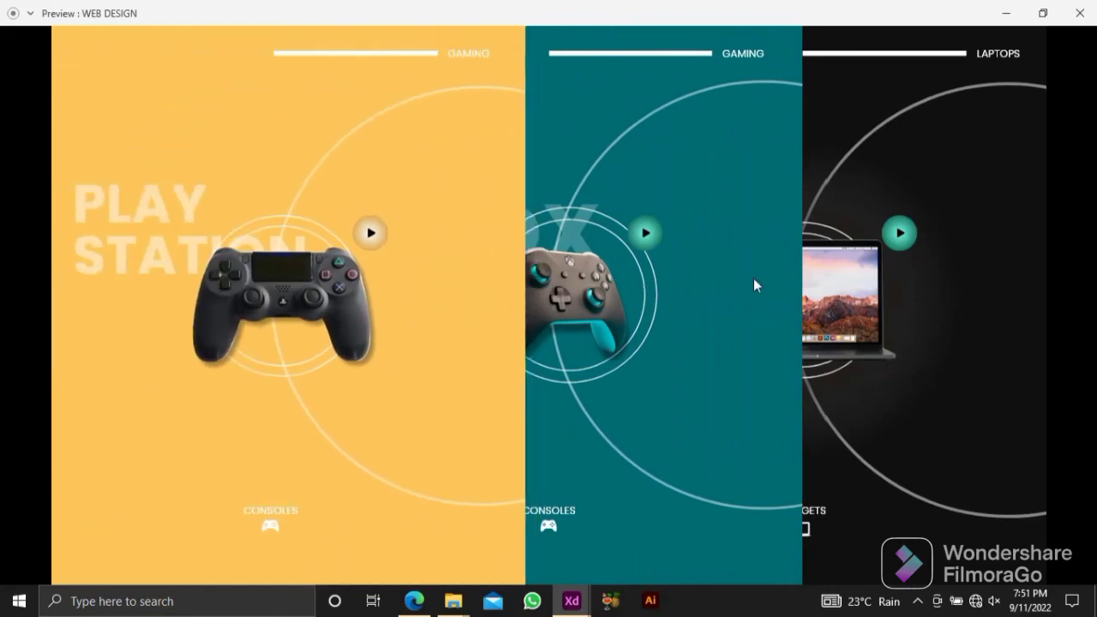
click(759, 277)
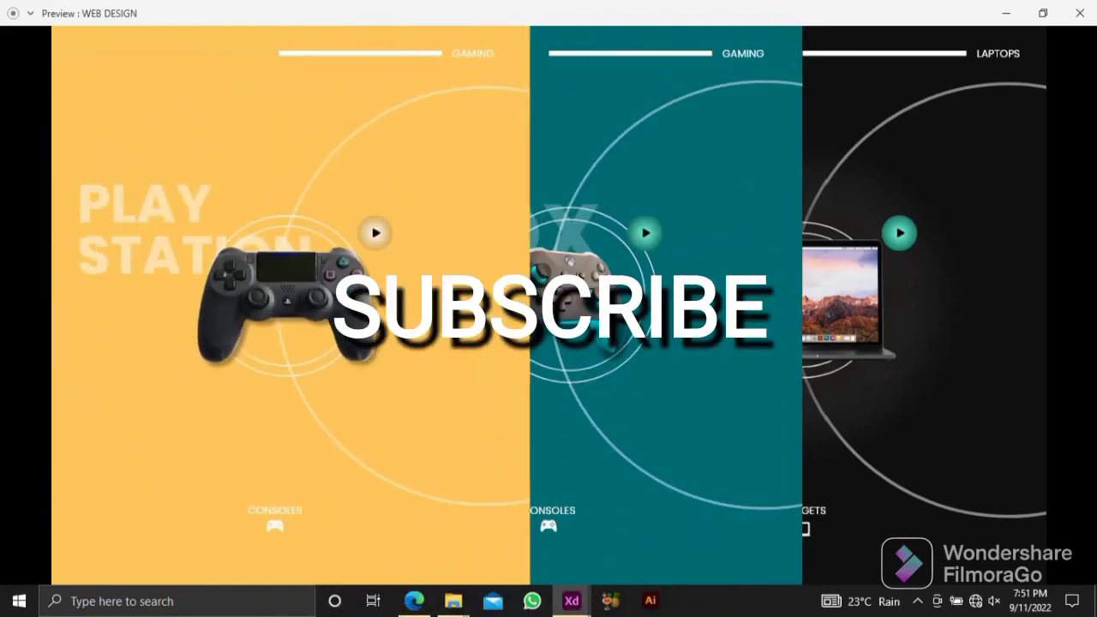